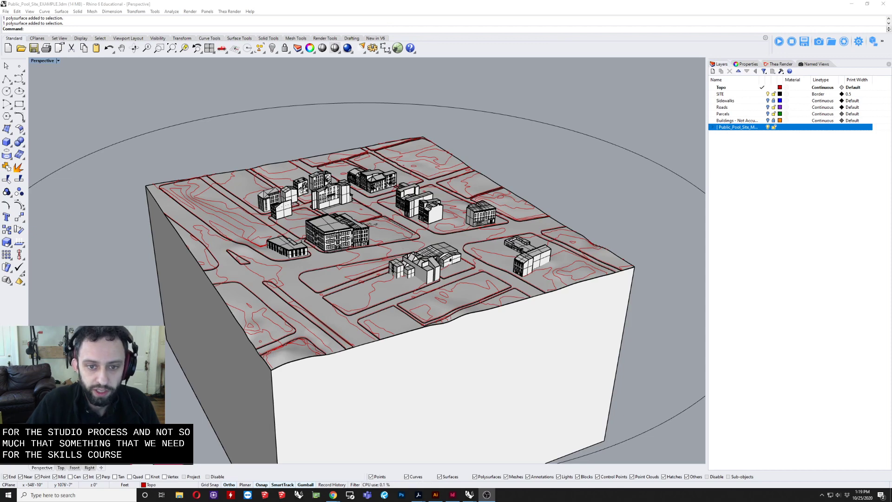
Step: Hide the SITE layer and show it again to compare the example model with and without its terrain
click(455, 287)
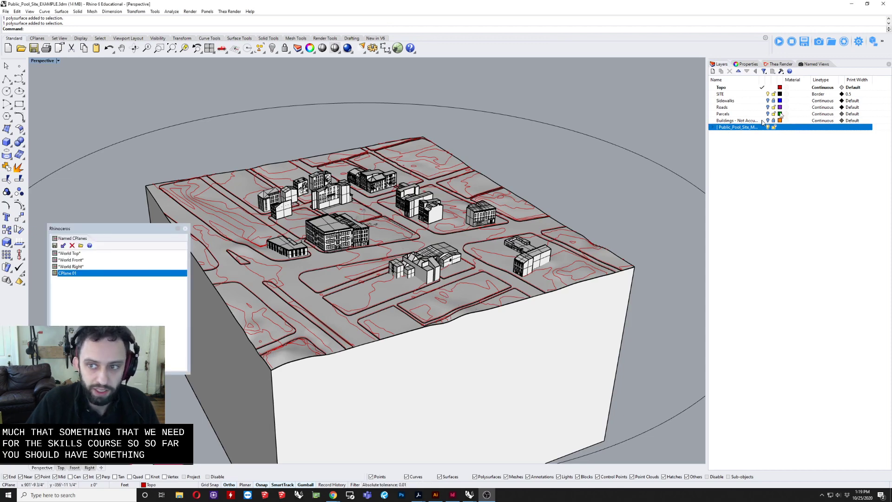
click(767, 94)
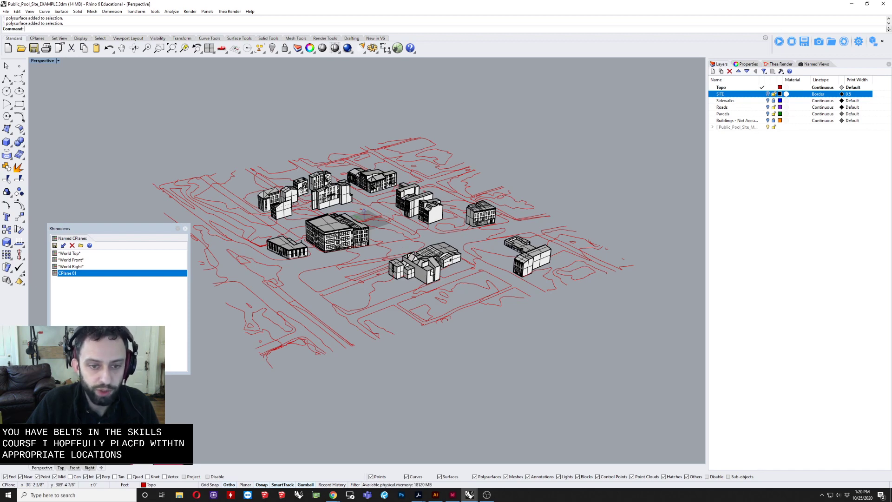
click(768, 93)
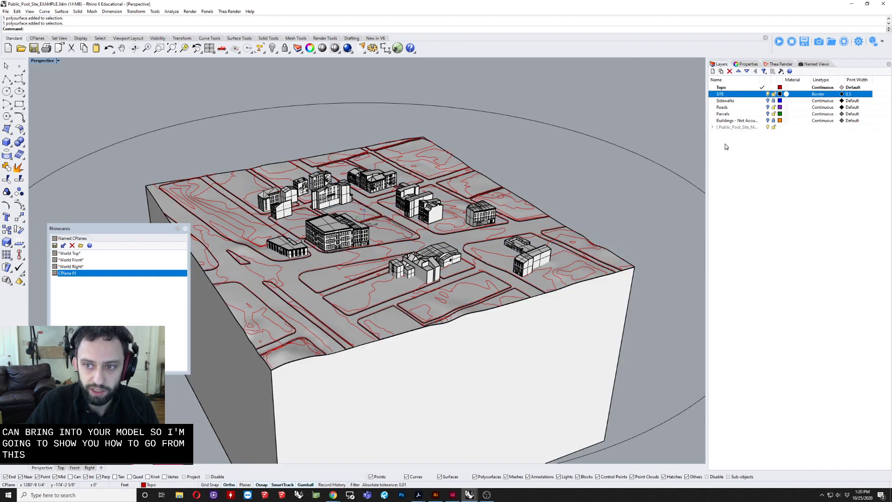
Step: Examine the terrain, street curbs and buildings of the example site model up close and from several angles
right_drag(350, 360, 394, 350)
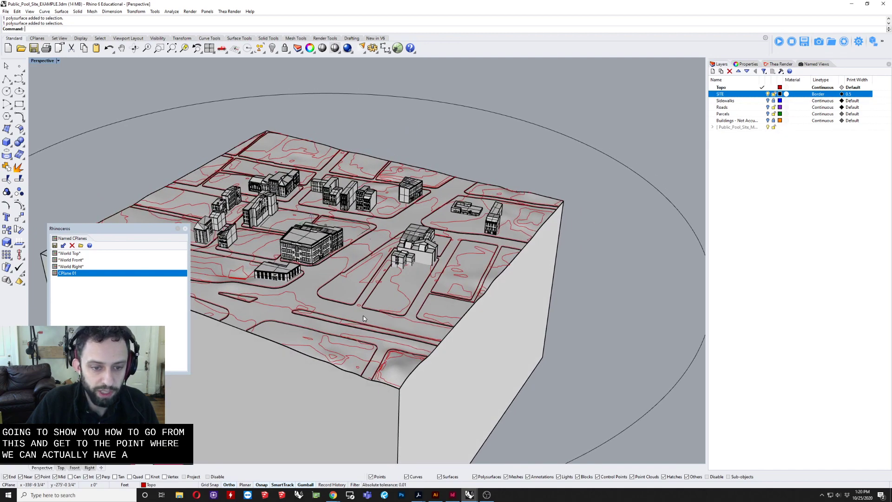
scroll(364, 319, up, 10)
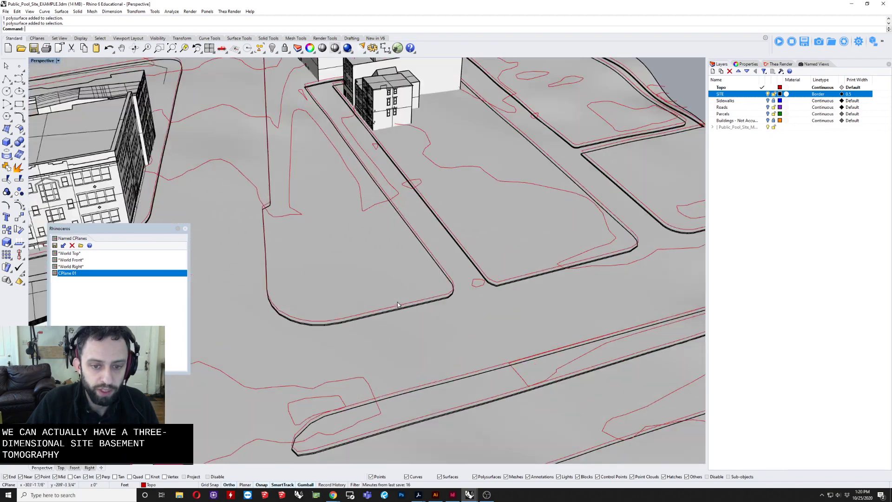
right_drag(399, 304, 505, 264)
scroll(494, 251, up, 3)
scroll(535, 224, down, 3)
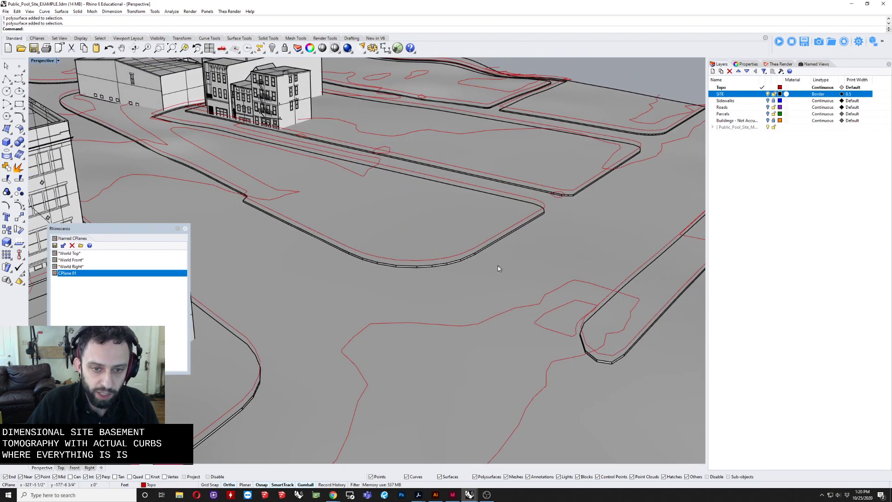
scroll(492, 264, down, 10)
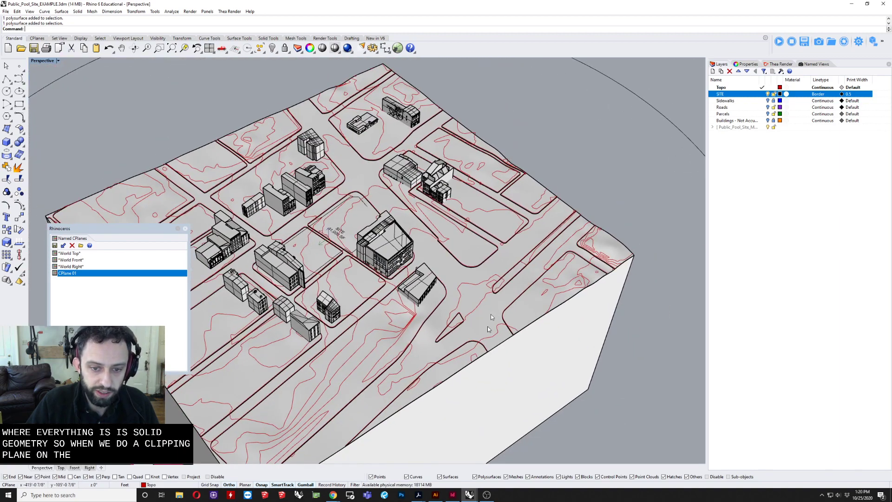
shift+right_drag(488, 329, 490, 282)
Step: Create a vertical clipping plane along the front side of the terrain block, using its width as the height
key(Return)
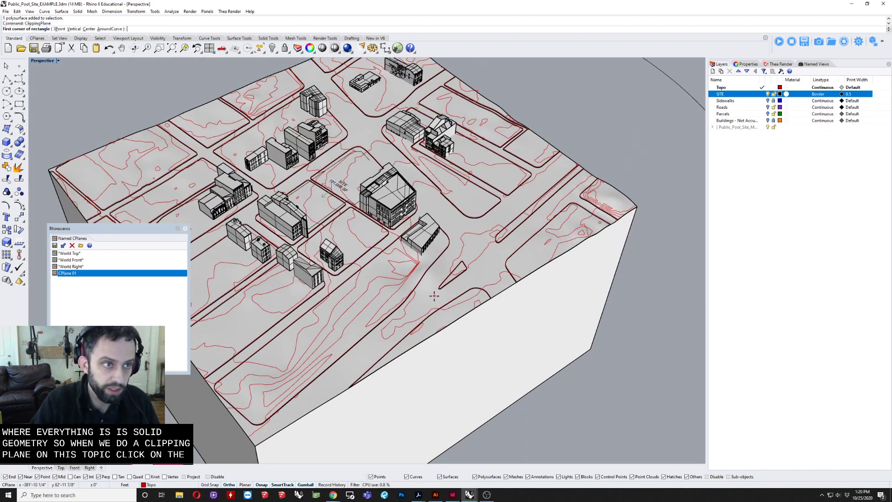
text(V)
key(Return)
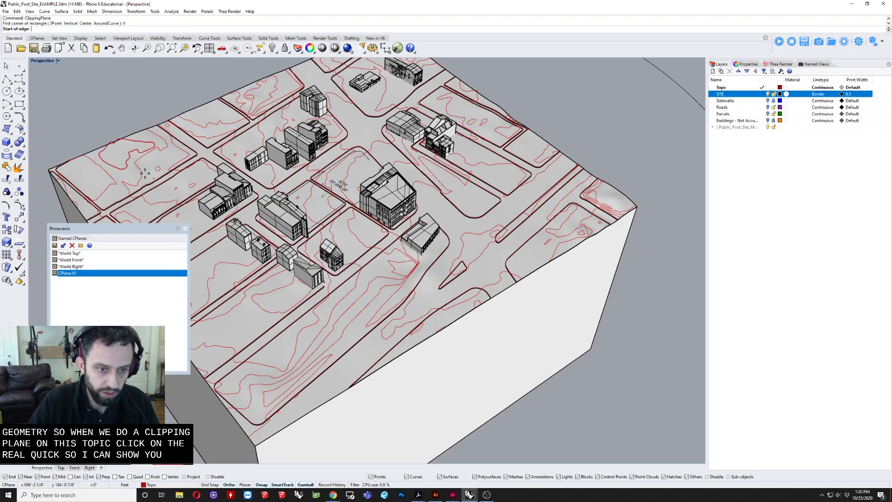
scroll(270, 364, down, 5)
click(216, 387)
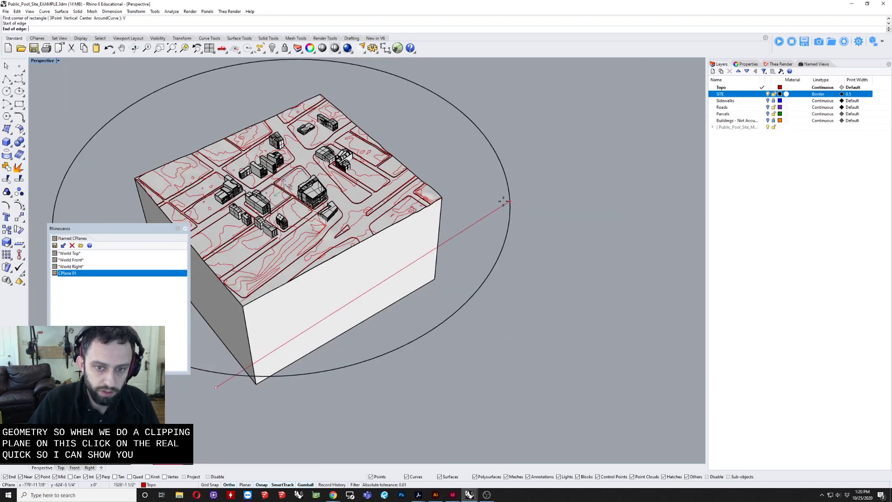
click(474, 184)
key(Return)
Step: Move the clipping plane into the terrain block and examine the solid section it cuts
right_drag(450, 179, 458, 136)
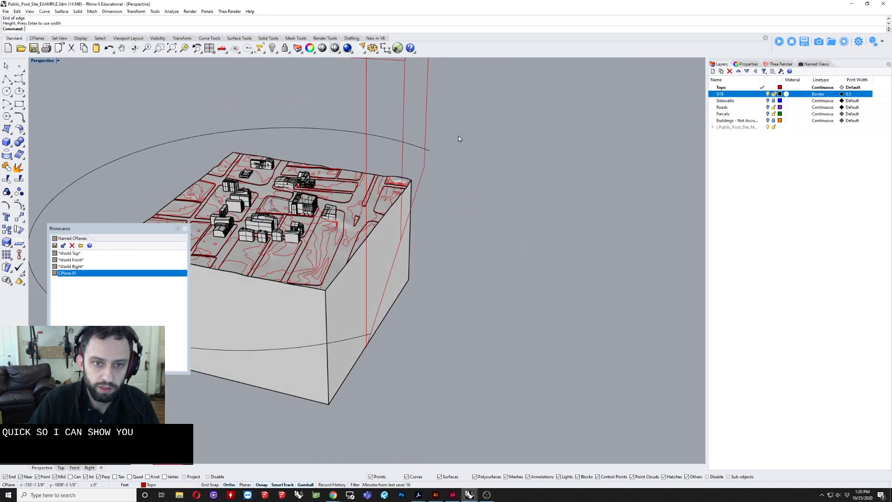
click(403, 114)
shift+right_drag(406, 117, 428, 209)
drag(411, 181, 336, 175)
right_drag(472, 332, 402, 328)
scroll(299, 326, up, 4)
scroll(414, 316, down, 3)
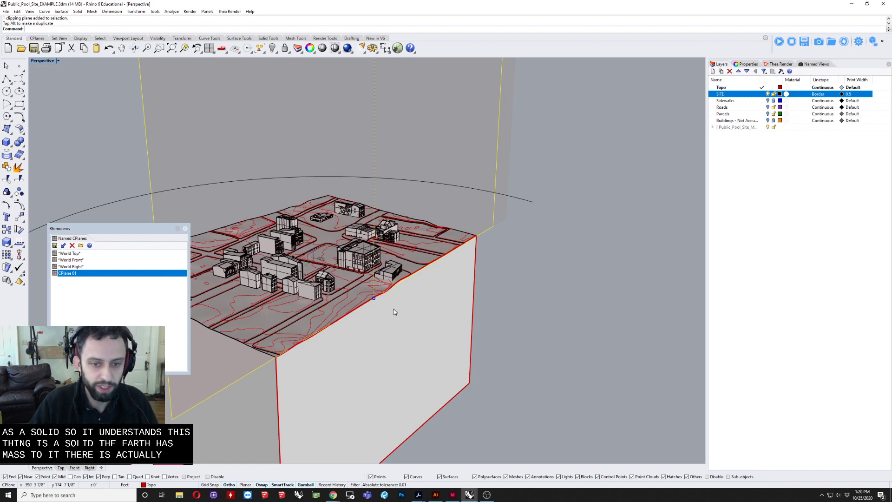
Step: Delete the clipping plane from the example site model
click(459, 123)
key(Delete)
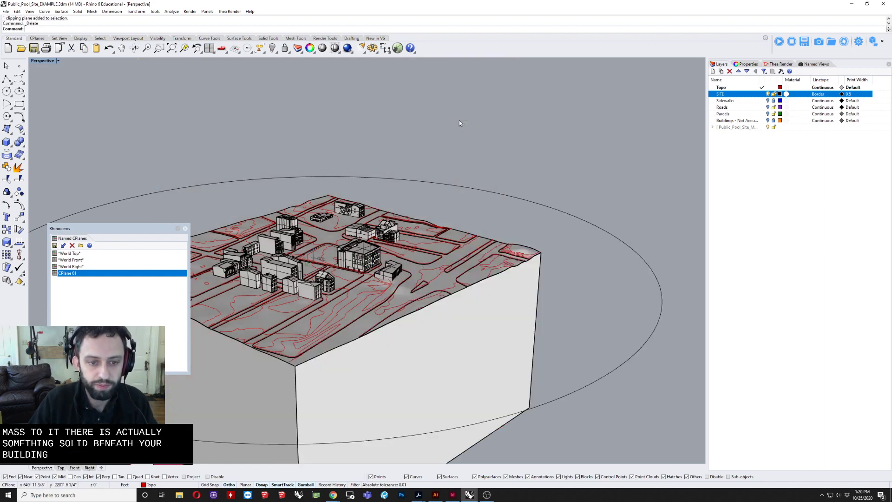
right_drag(460, 123, 711, 114)
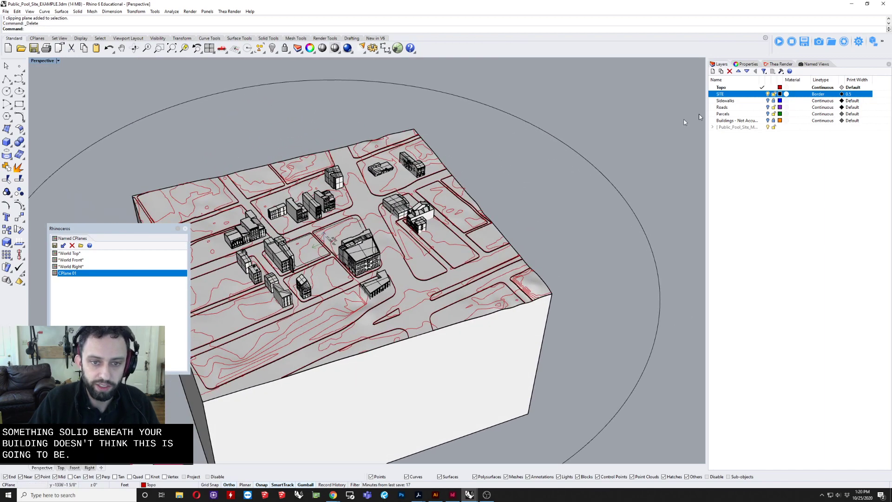
Step: Switch from the example and master files to Public_Pool_Site_Clean and maximize its window
click(851, 3)
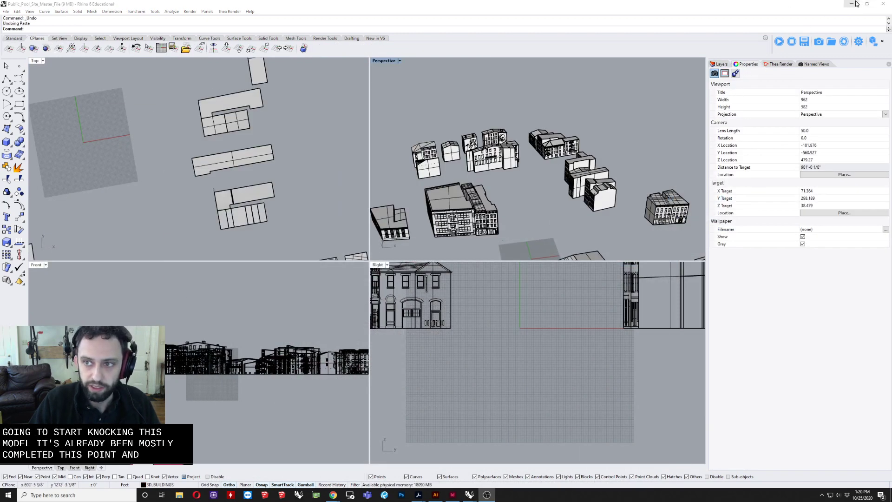
click(854, 3)
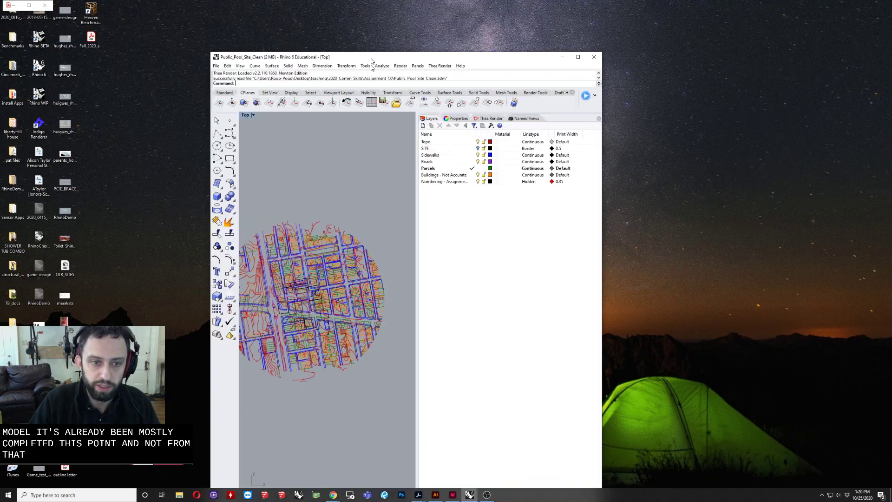
double_click(372, 60)
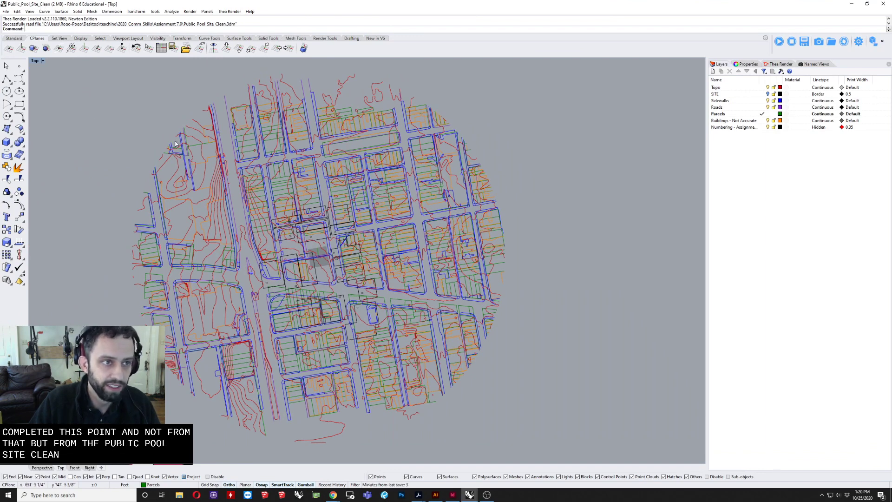
Step: Delete the Numbering - Assignment 07 layer together with its objects, and turn on the SITE layer
right_drag(160, 161, 182, 157)
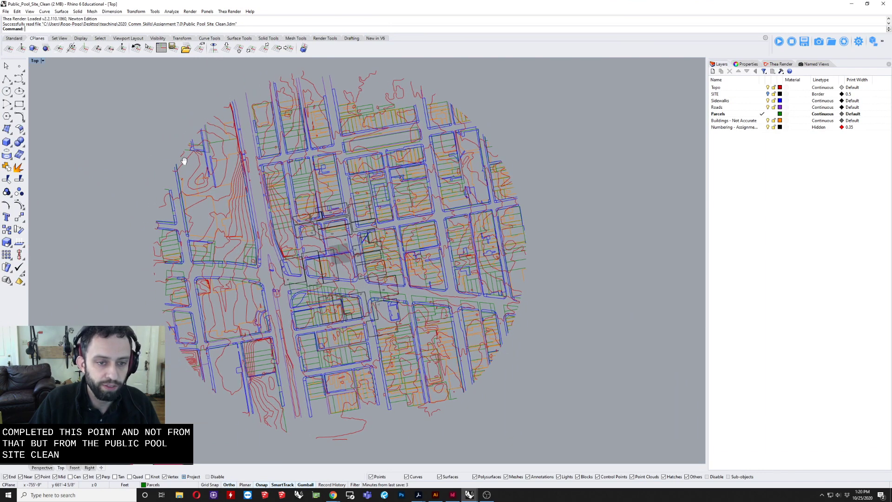
click(731, 127)
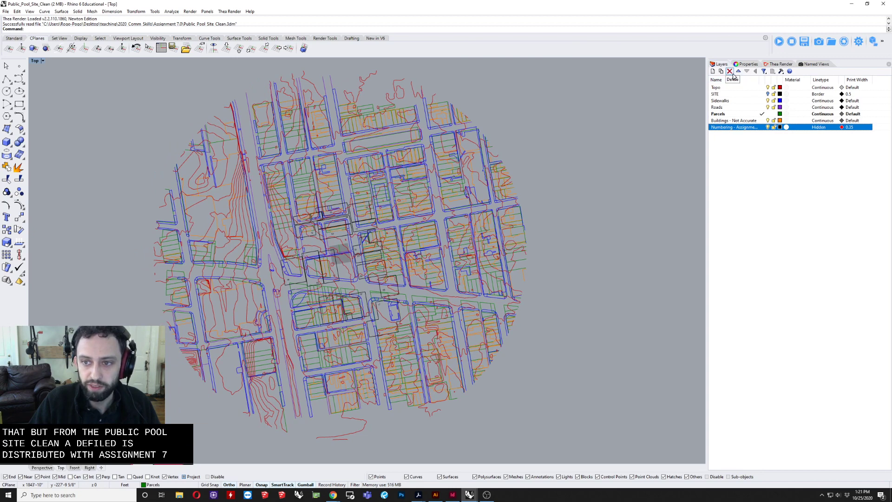
click(732, 74)
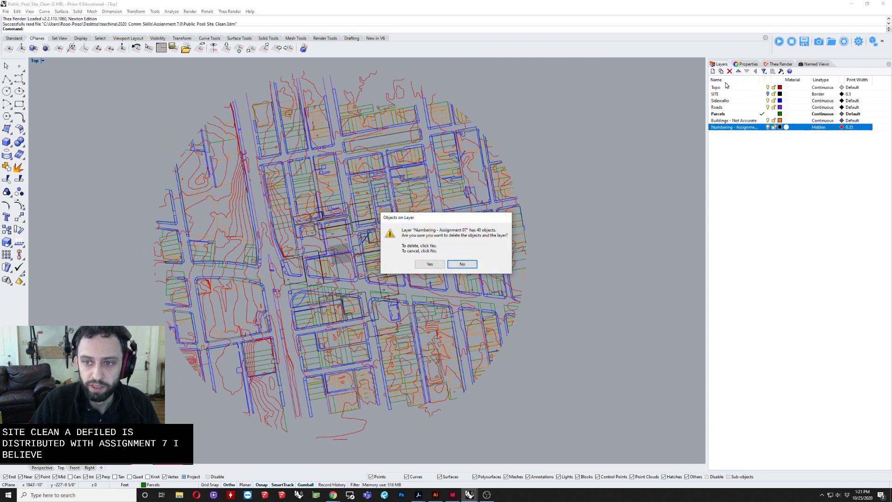
click(429, 264)
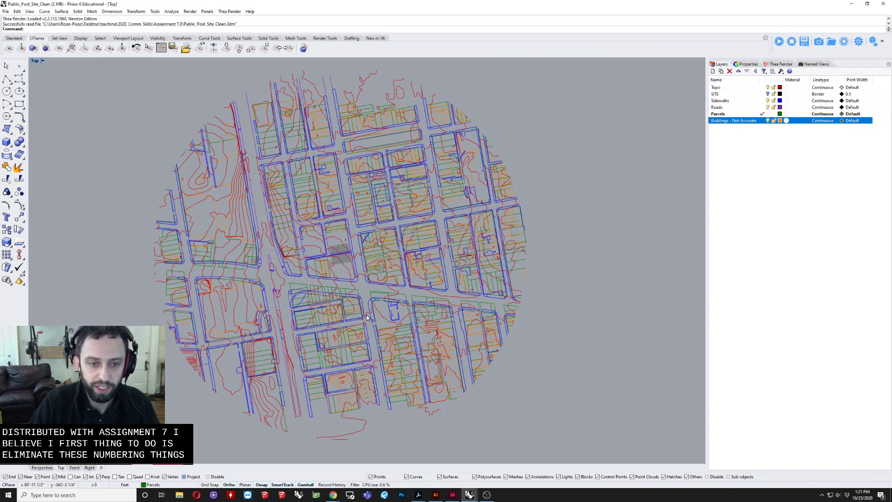
click(767, 93)
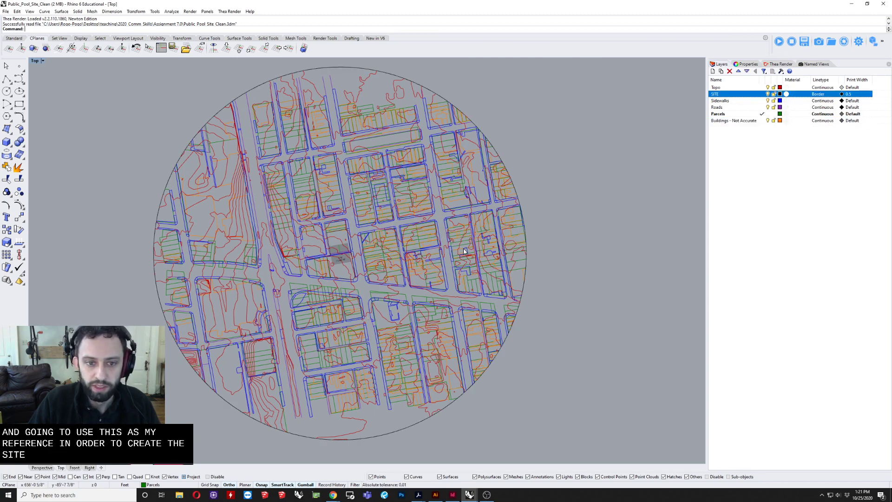
Step: Make Topo the current layer and lock the SITE, Sidewalks, Roads, Parcels and Buildings - Not Accurate layers
click(755, 121)
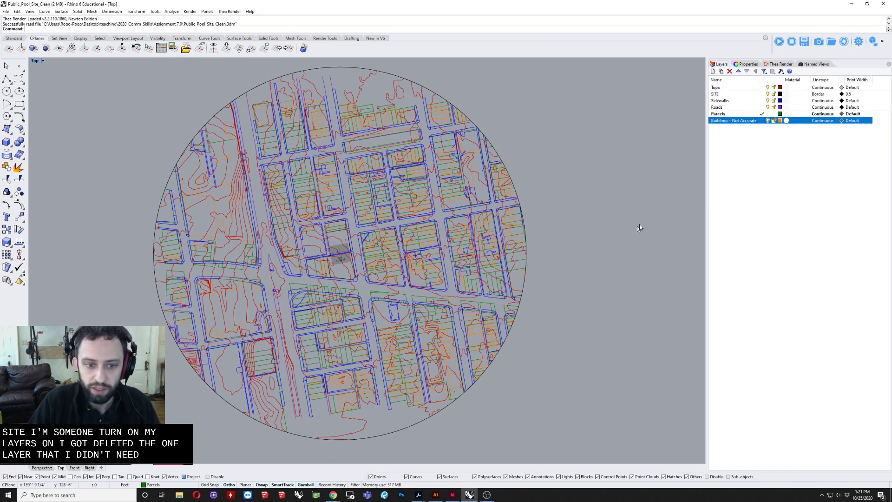
click(756, 108)
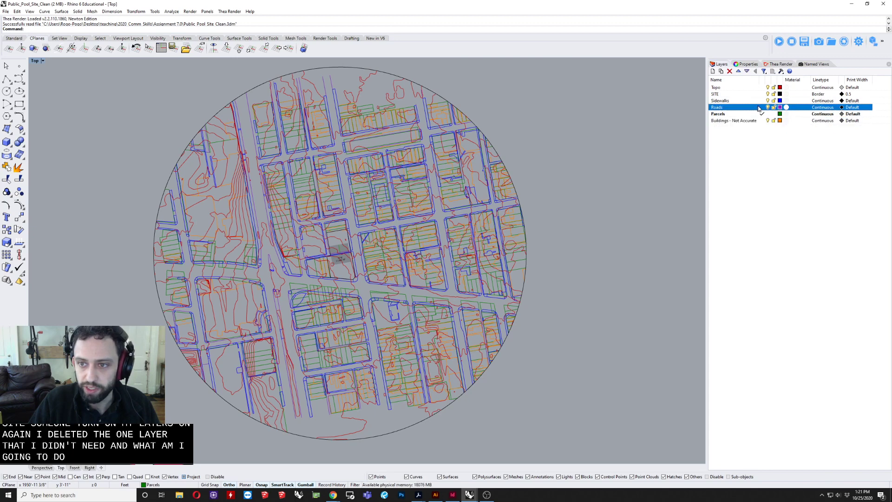
click(762, 88)
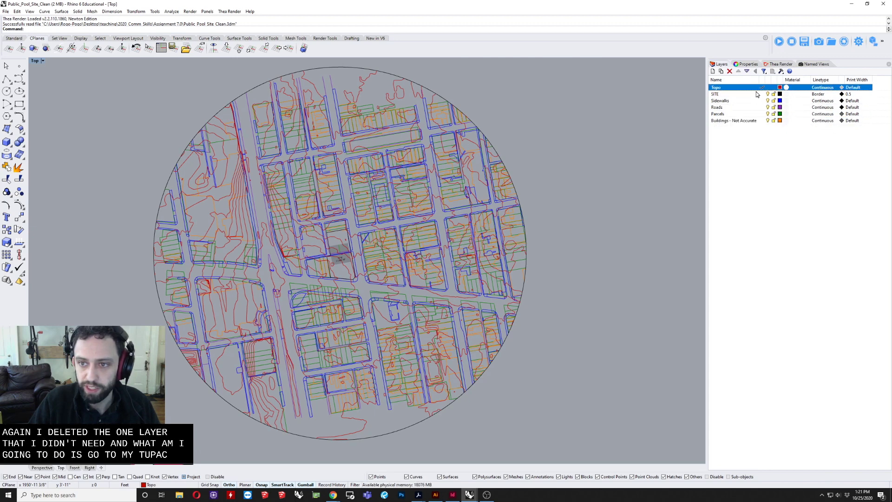
click(765, 89)
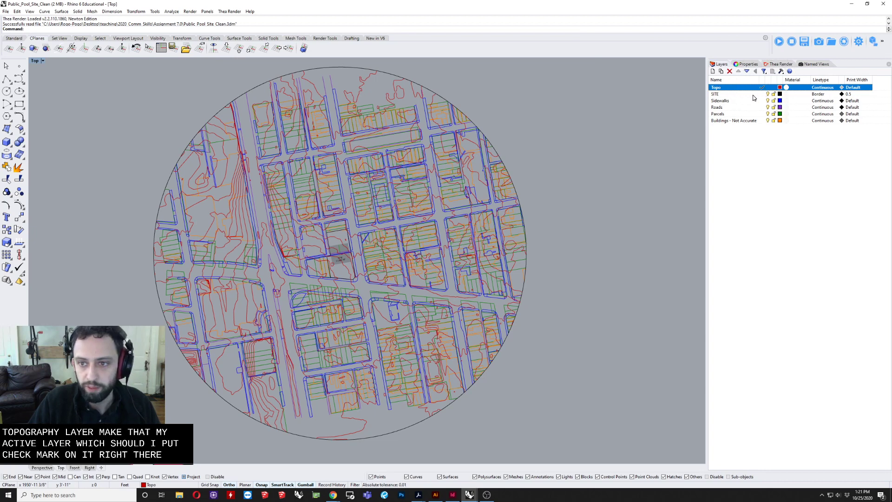
click(754, 95)
shift+click(776, 120)
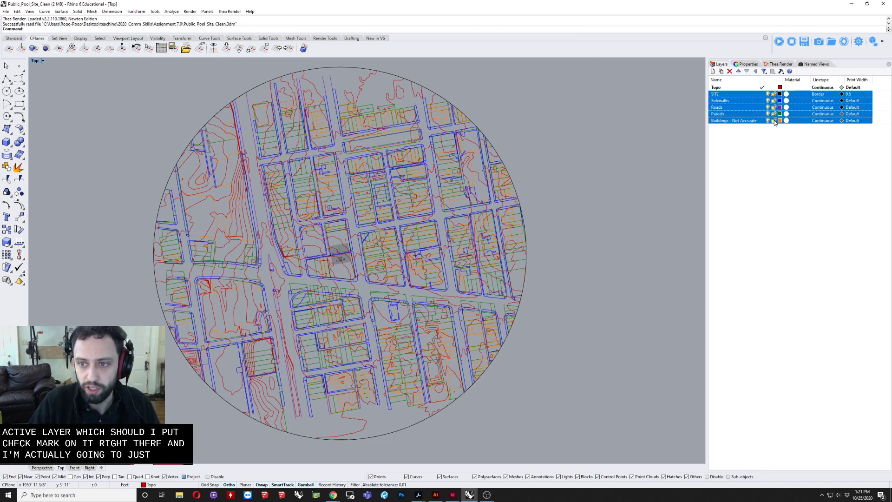
click(774, 121)
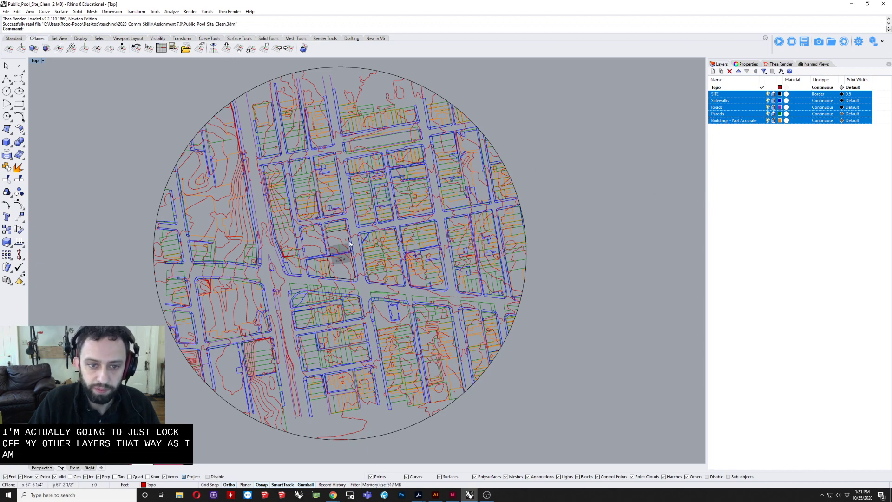
scroll(355, 242, up, 3)
scroll(355, 217, up, 2)
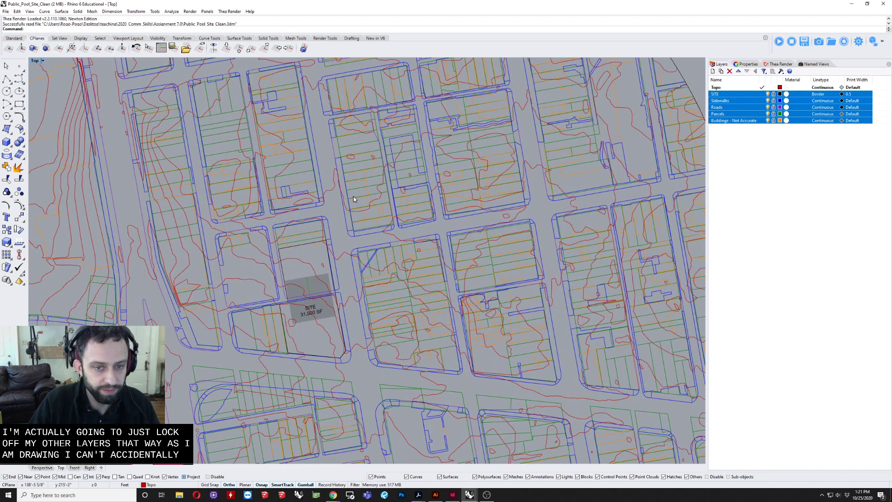
scroll(347, 260, down, 4)
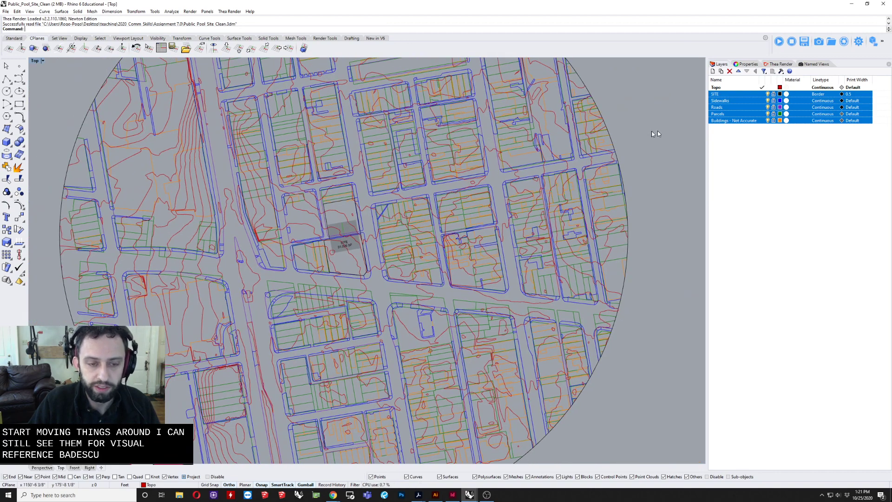
right_drag(622, 144, 630, 153)
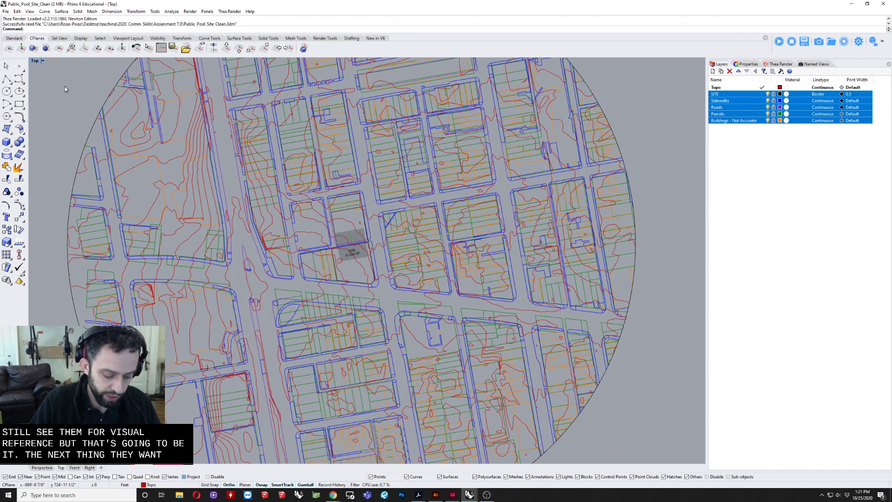
text(CP)
key(Return)
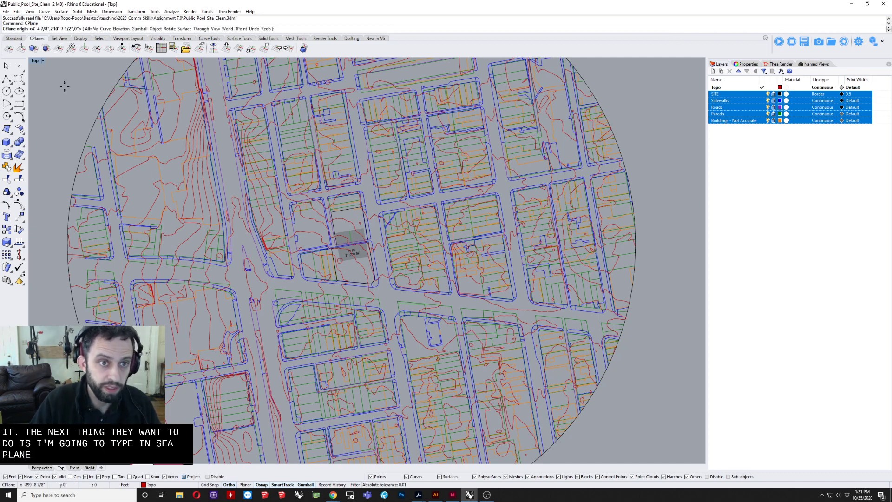
key(Escape)
Step: Open the list of named construction planes for the Top viewport
click(37, 62)
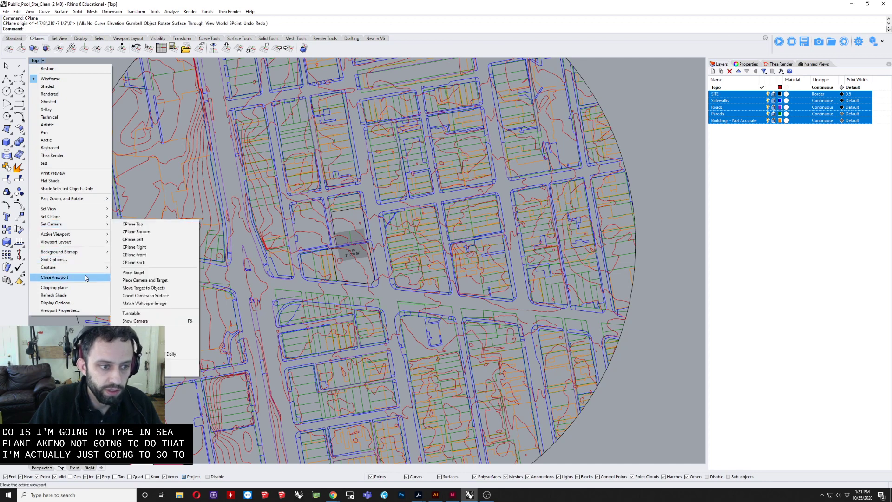
mouse_move(94, 219)
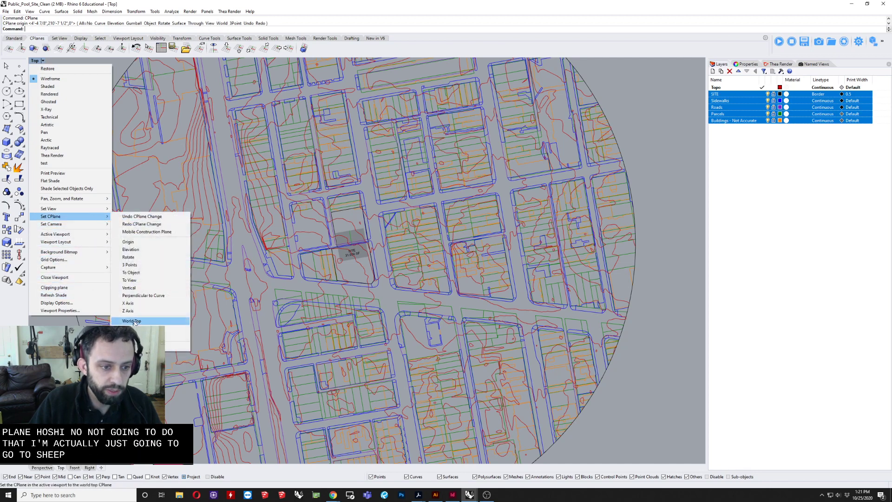
click(176, 346)
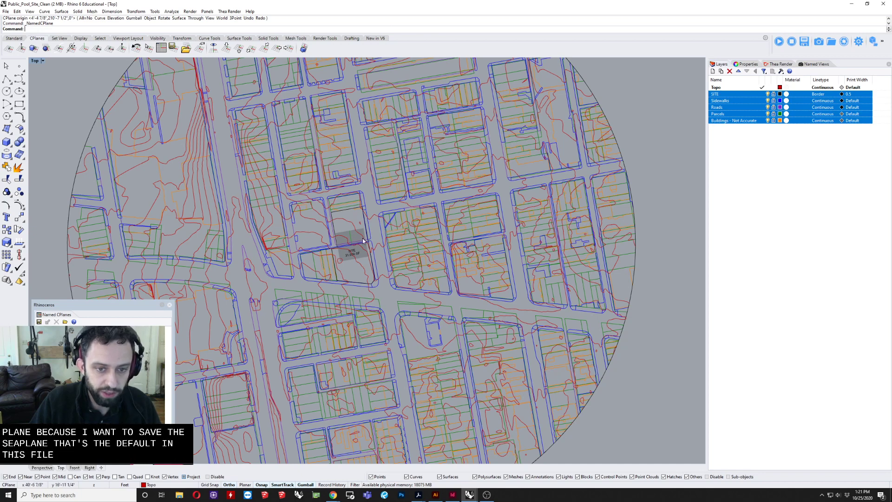
Step: Save the current construction plane as CPlane 01 and set the Top viewport back to the world construction plane
click(39, 322)
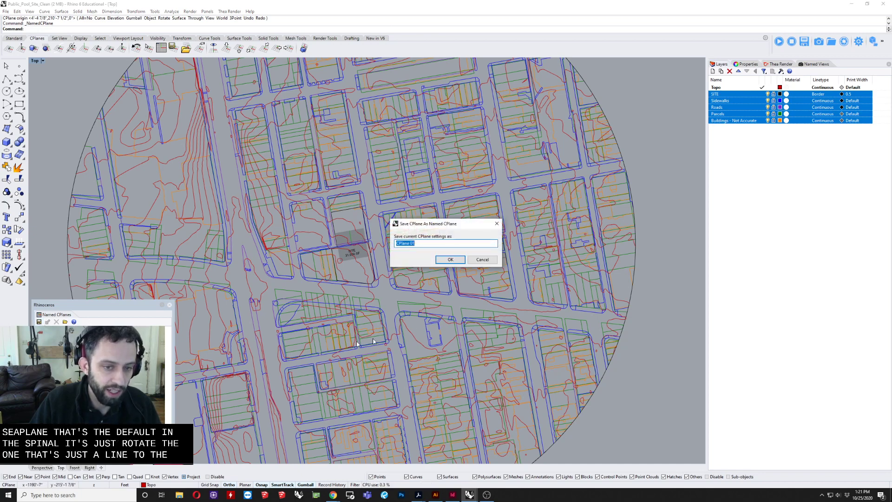
click(450, 259)
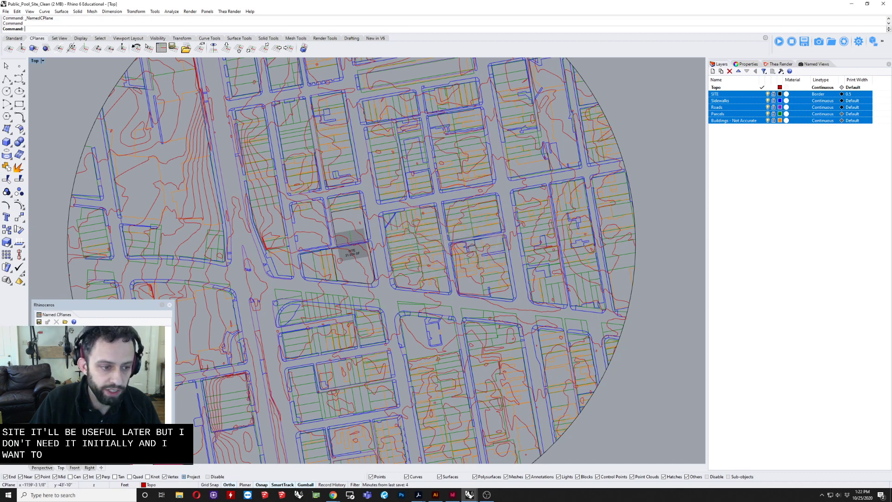
click(60, 329)
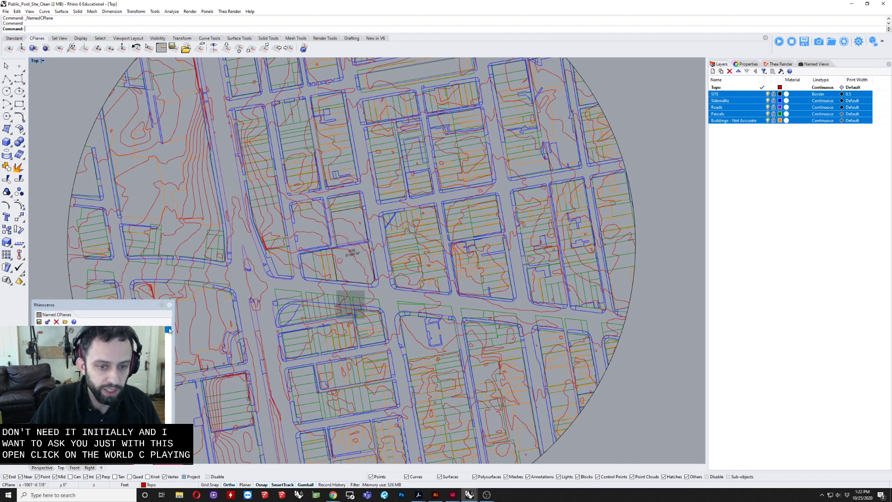
Step: Restore the saved construction plane to compare its origin and tilt with the world plane, and return to the world plane
scroll(354, 317, up, 3)
scroll(348, 283, up, 3)
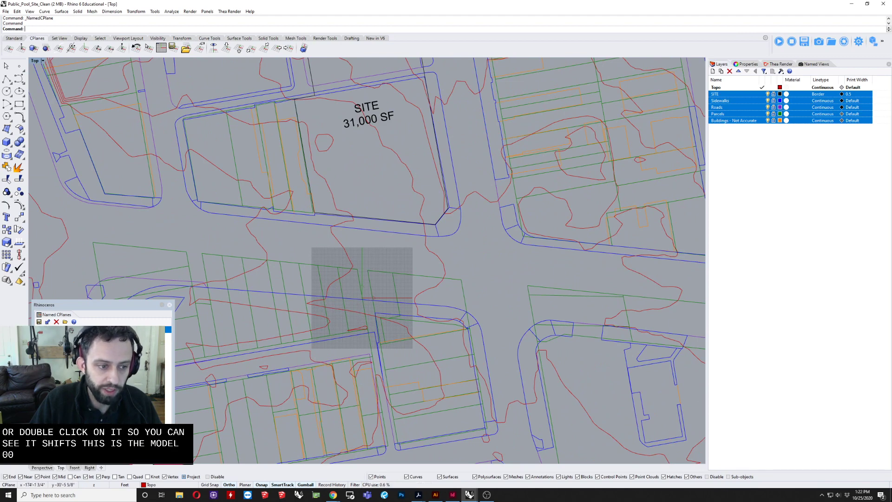
double_click(70, 349)
right_drag(358, 169, 336, 241)
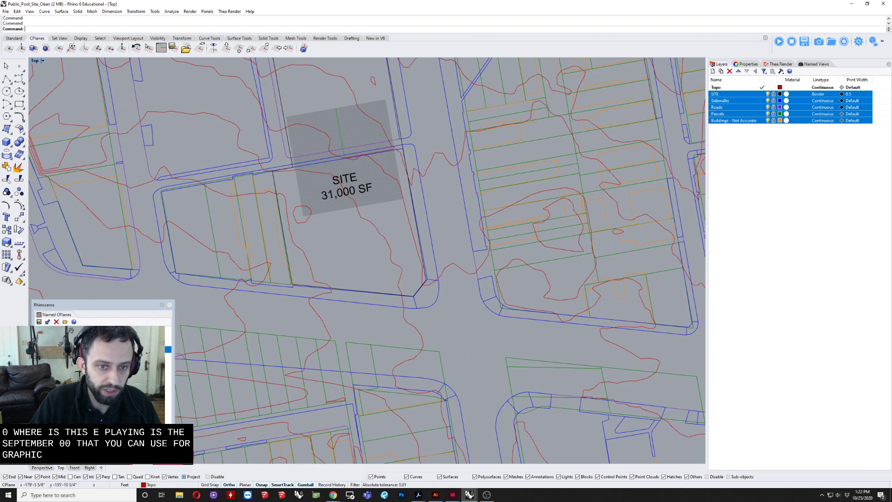
double_click(70, 329)
Step: Draw a rectangle on the Topo layer around the site and its neighbouring blocks, disabling object snaps before placing the opposite corner
scroll(339, 313, down, 10)
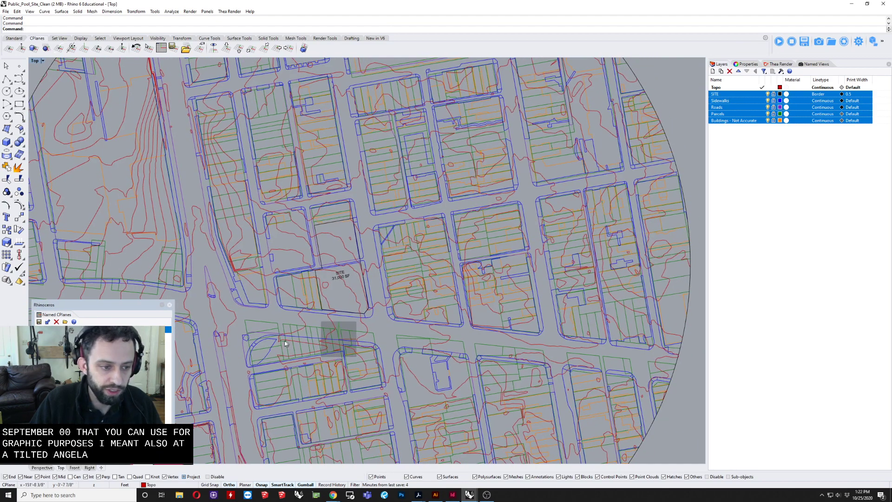
right_drag(370, 348, 389, 392)
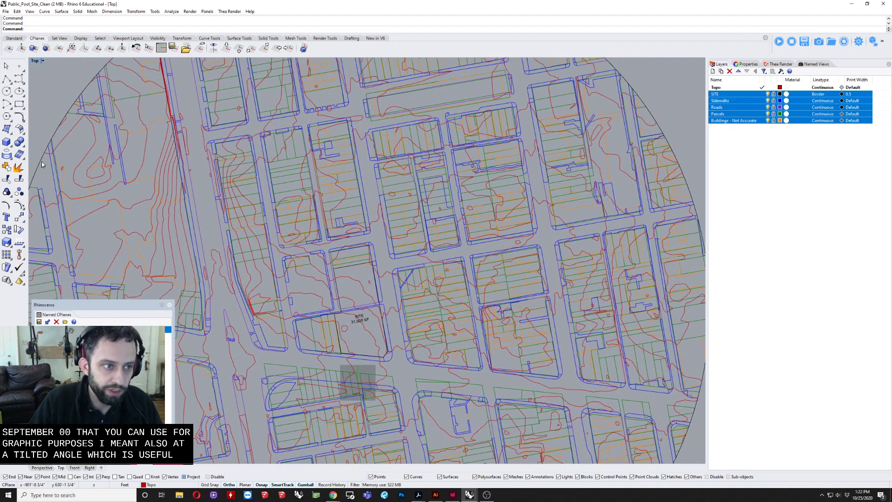
click(19, 104)
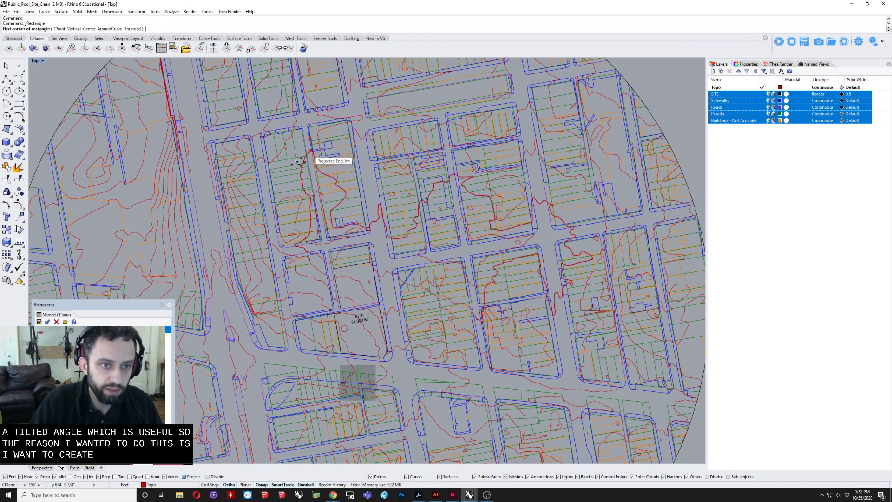
scroll(278, 165, up, 1)
scroll(178, 134, up, 2)
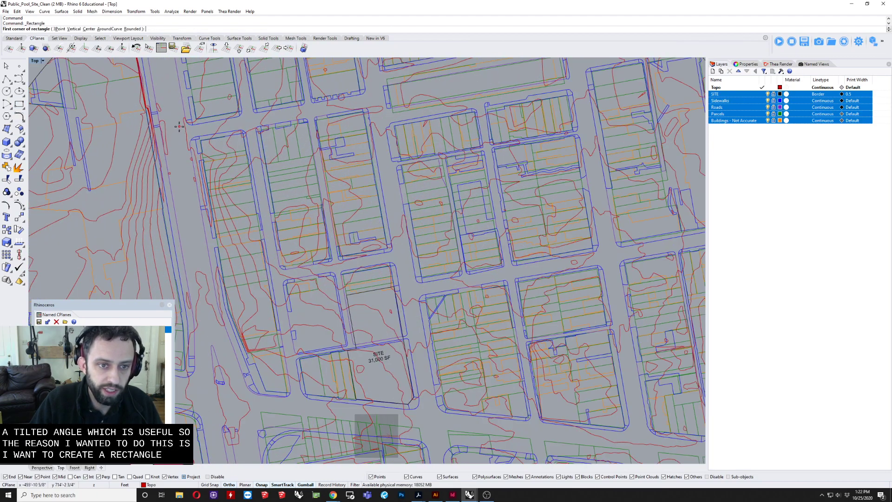
scroll(179, 126, down, 1)
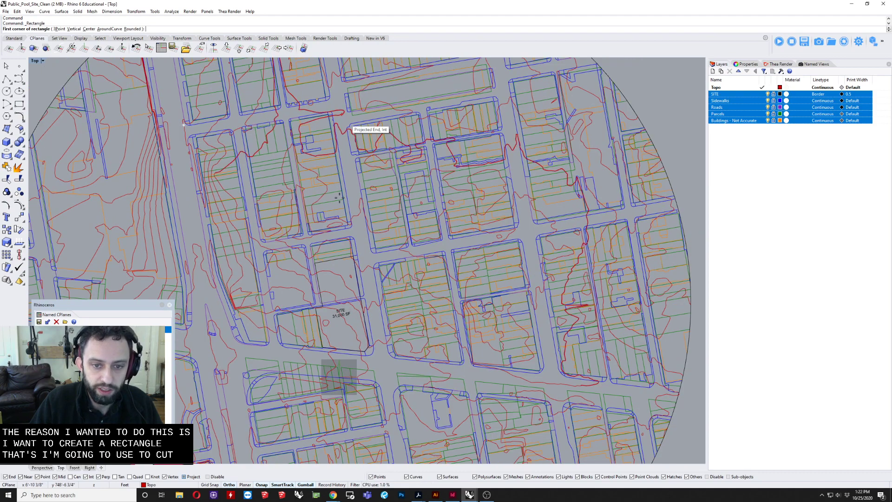
scroll(432, 237, down, 3)
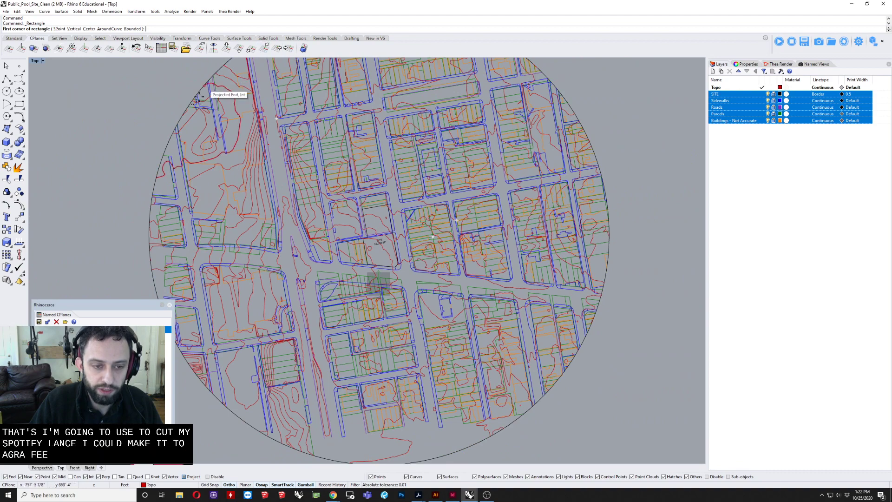
scroll(432, 416, down, 3)
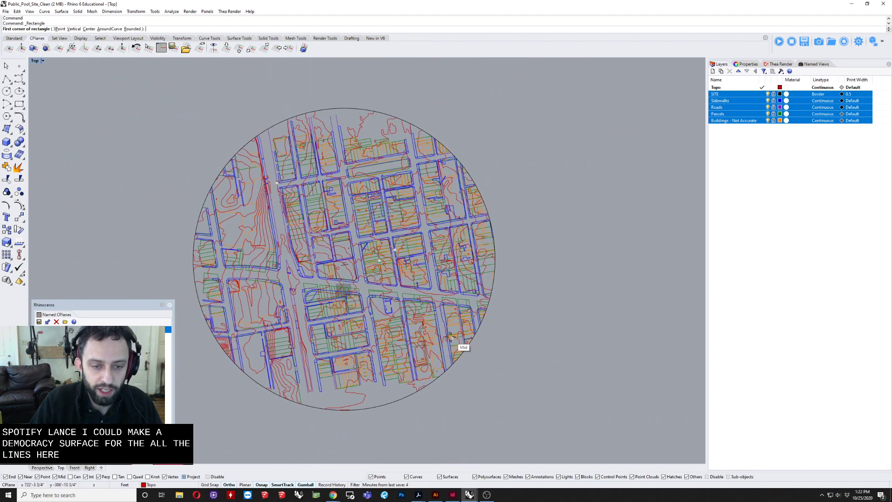
scroll(376, 305, up, 3)
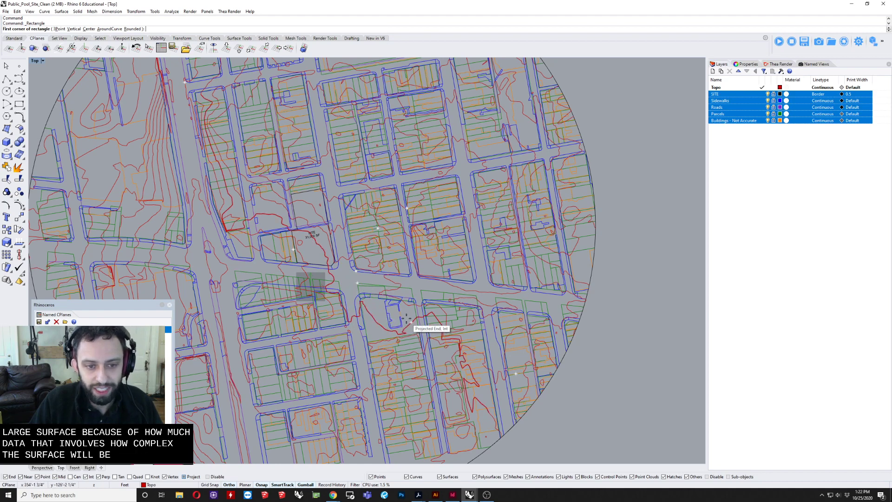
scroll(184, 121, up, 2)
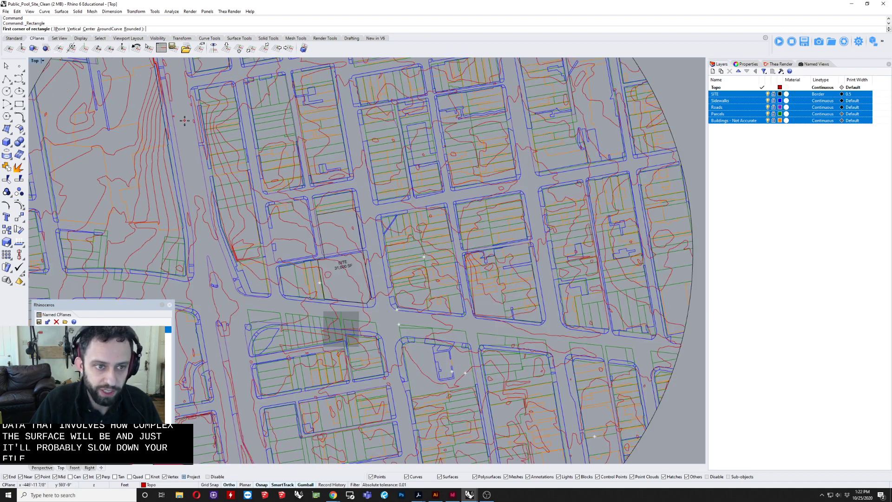
click(186, 123)
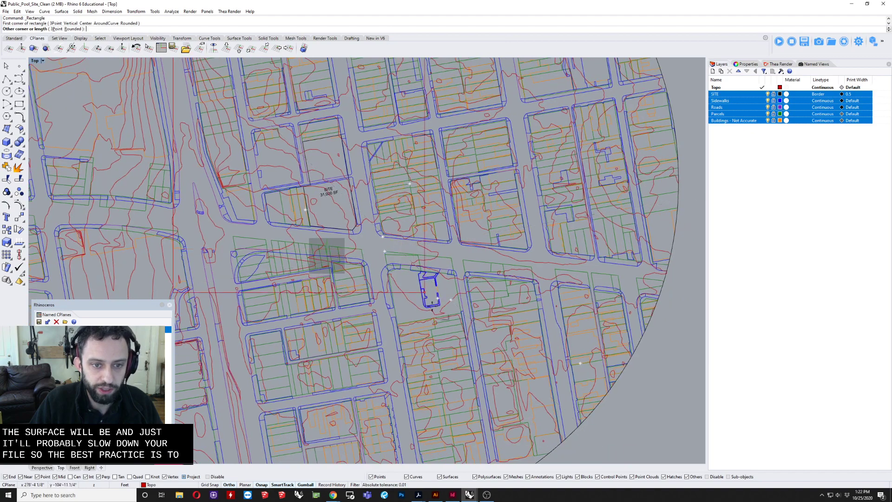
scroll(424, 292, down, 2)
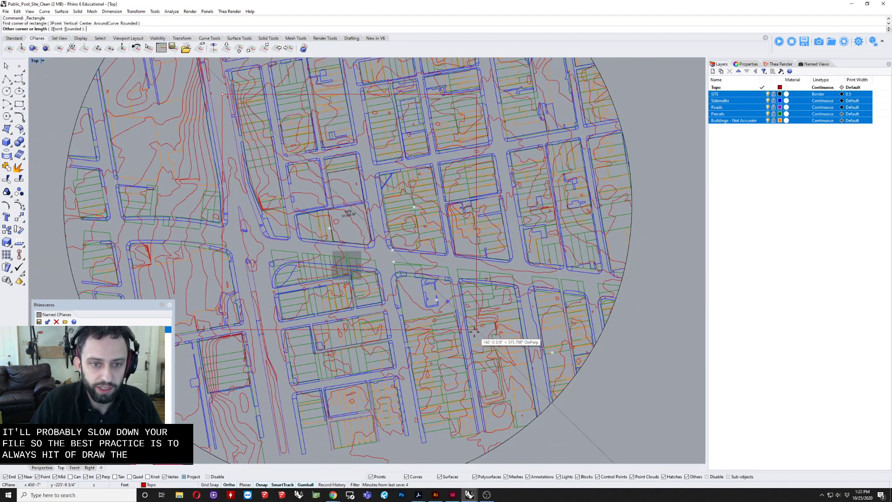
click(214, 477)
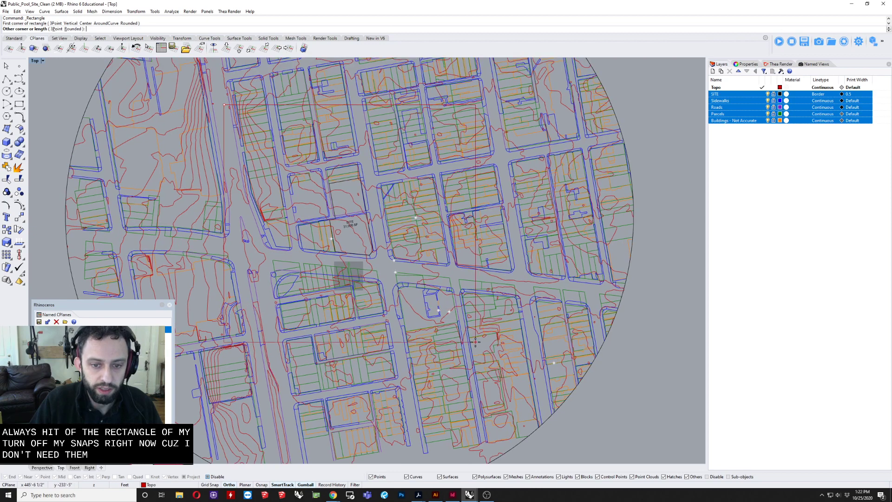
click(479, 356)
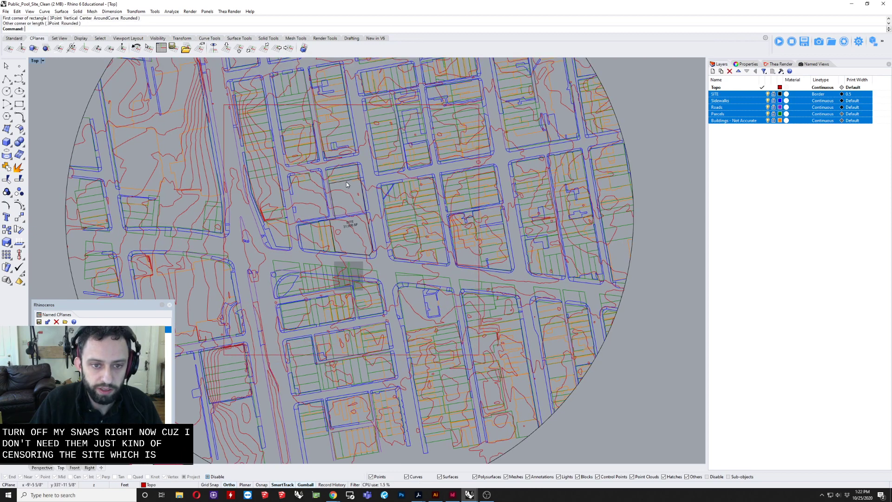
Step: Move the rectangle slightly up the plan so that the site sits near its centre
scroll(347, 186, up, 4)
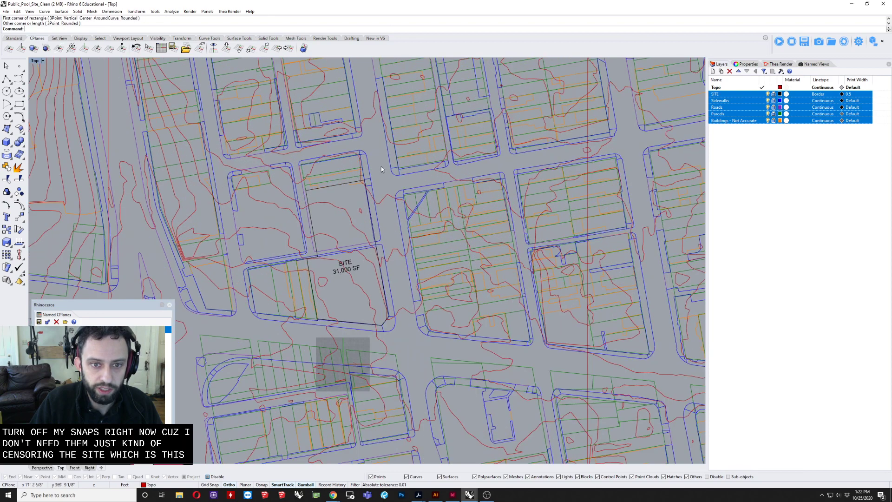
scroll(345, 240, down, 5)
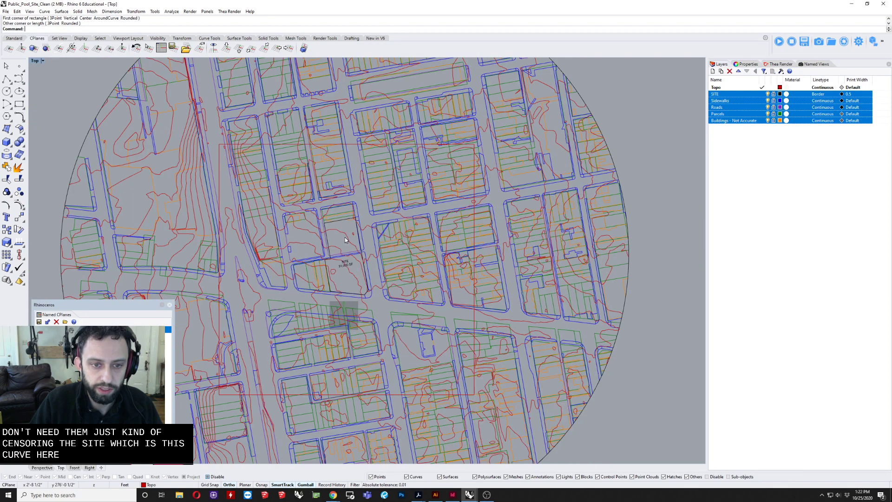
click(350, 144)
drag(361, 254, 364, 246)
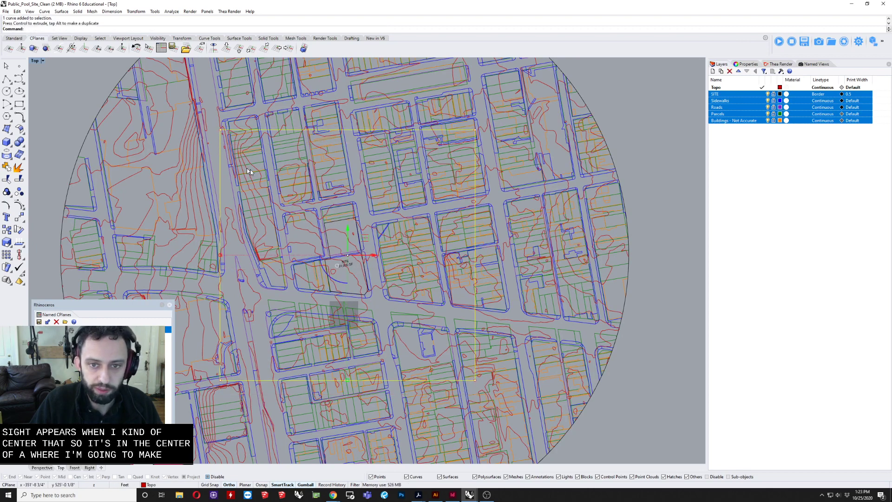
scroll(353, 200, down, 5)
key(Escape)
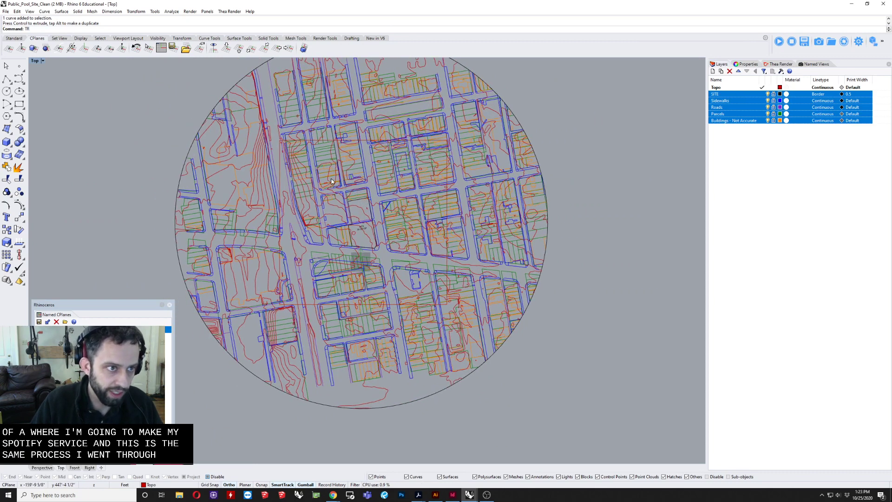
key(Return)
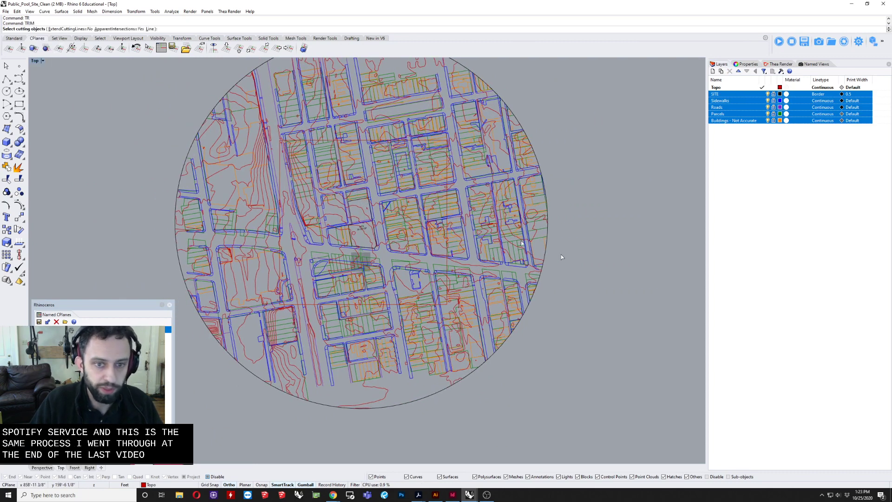
right_drag(556, 392, 551, 409)
drag(551, 415, 497, 132)
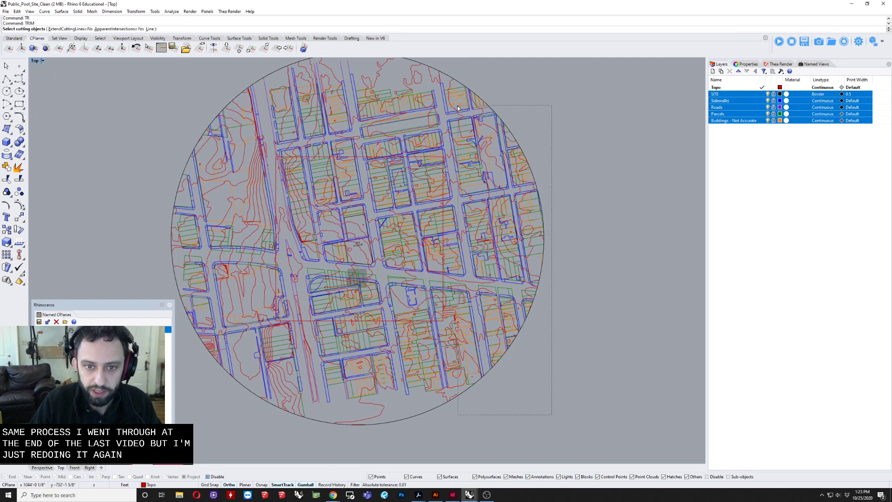
drag(453, 113, 453, 113)
key(Escape)
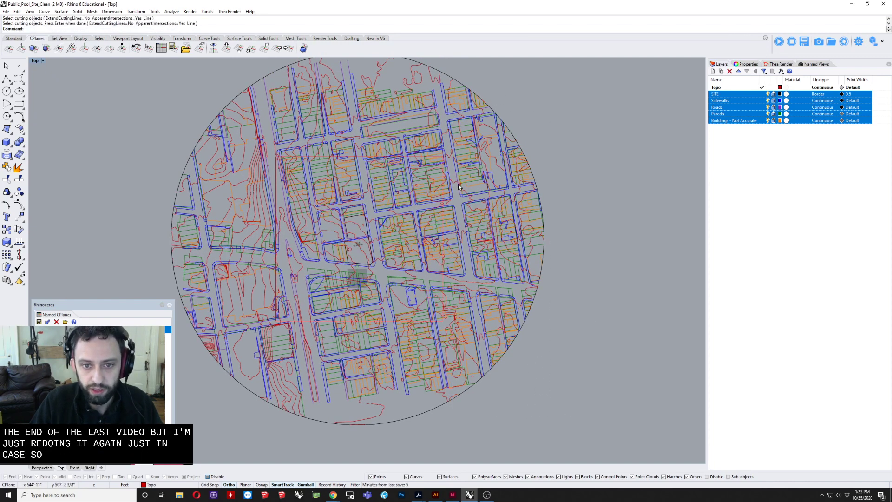
Step: Use the rectangle as the cutting object to trim the topography curves crossing its right and upper edges
click(445, 217)
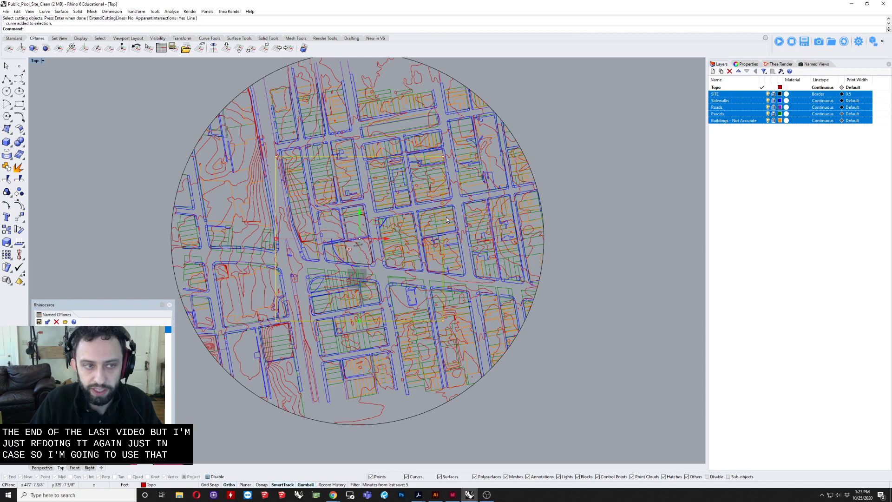
text(TR)
key(Return)
drag(515, 266, 447, 65)
scroll(446, 65, up, 6)
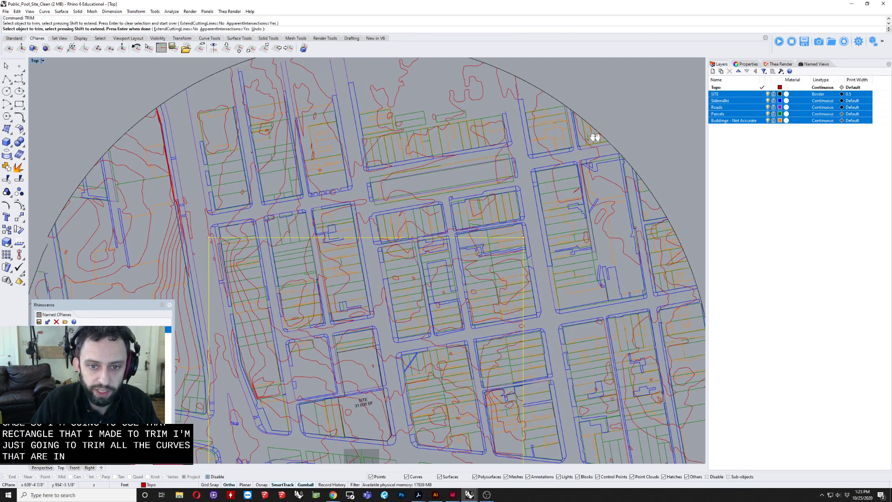
drag(650, 101, 152, 234)
Step: Trim away the portions of the topography curves that extend past the rectangle's left edge
right_drag(353, 259, 626, 117)
scroll(519, 182, up, 1)
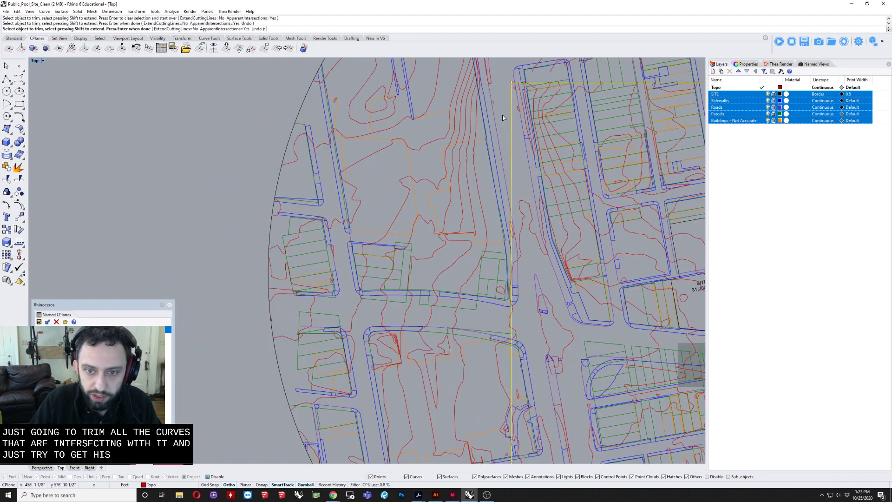
scroll(511, 180, up, 4)
right_drag(456, 331, 399, 201)
right_drag(408, 319, 389, 164)
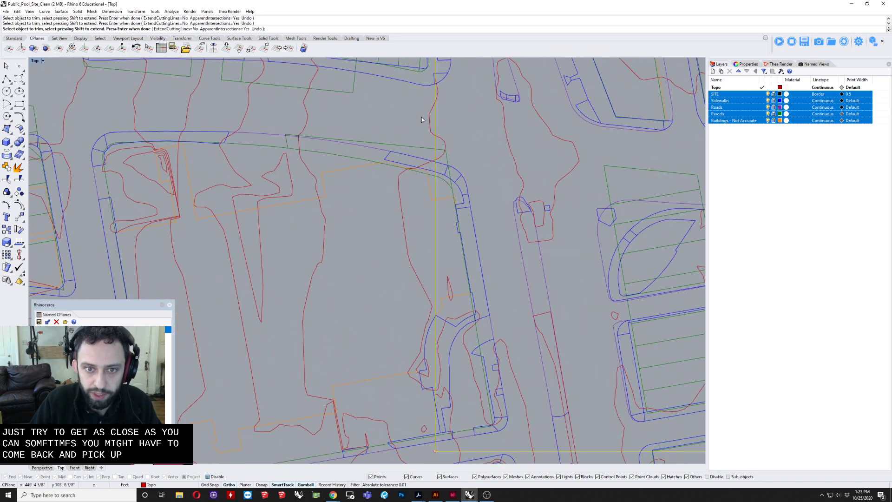
drag(426, 129, 355, 402)
right_drag(387, 367, 358, 182)
Step: Trim the topography curves that run out below the rectangle's lower edge, from one corner to the other
scroll(371, 200, up, 2)
scroll(534, 341, down, 5)
right_drag(535, 342, 241, 293)
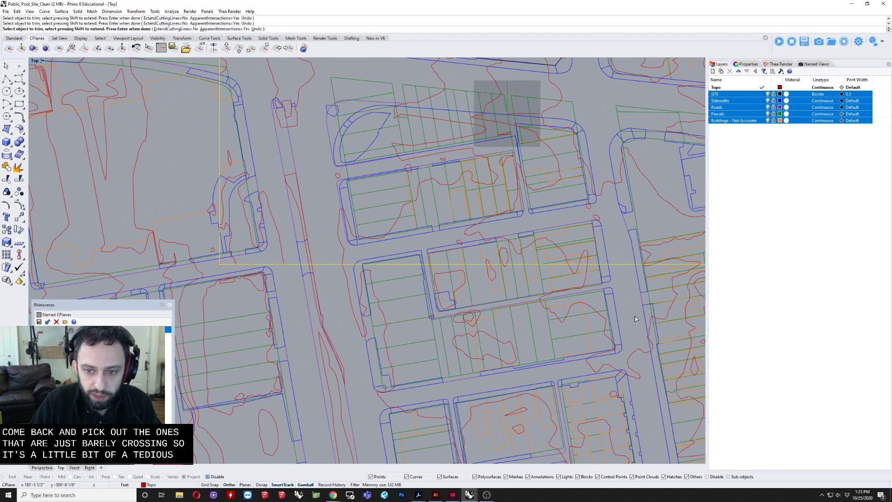
drag(246, 265, 246, 266)
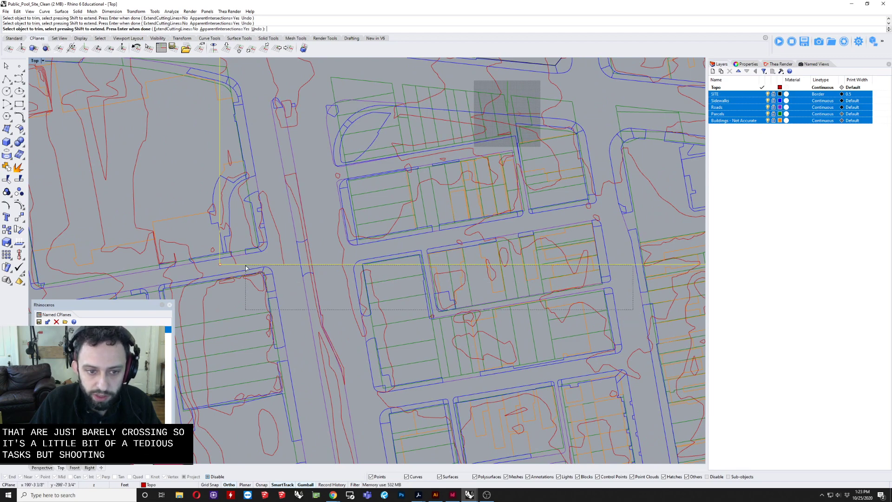
right_drag(646, 295, 275, 296)
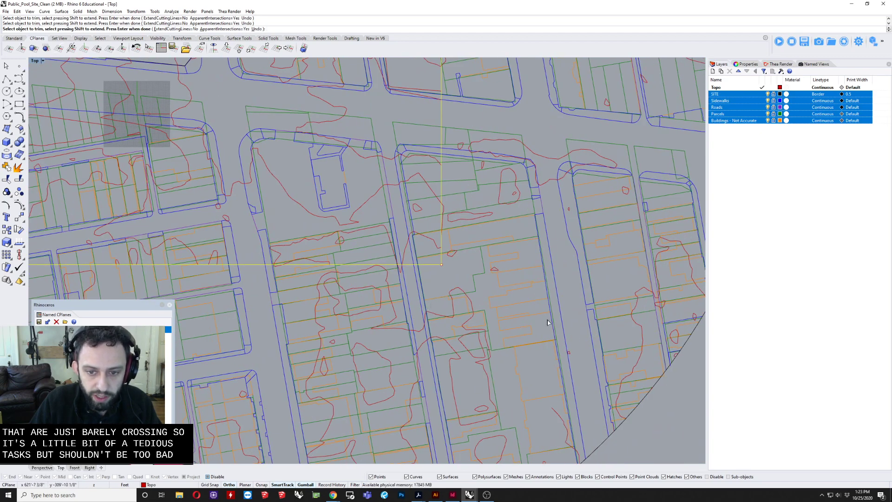
drag(544, 322, 372, 299)
drag(267, 273, 241, 268)
Step: Trim the topography curves that extend past the lower part of the rectangle's right edge
right_drag(470, 327, 419, 401)
drag(376, 358, 447, 337)
drag(395, 254, 391, 269)
scroll(400, 292, up, 3)
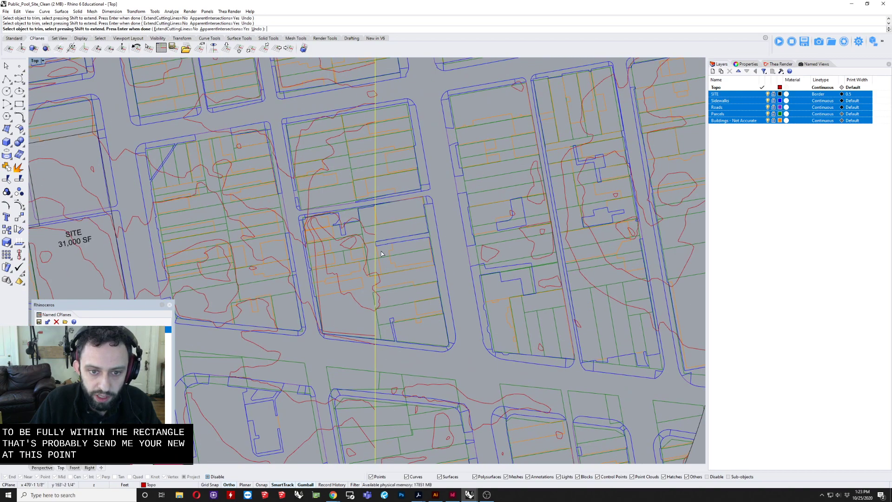
drag(377, 346, 379, 347)
scroll(379, 347, down, 2)
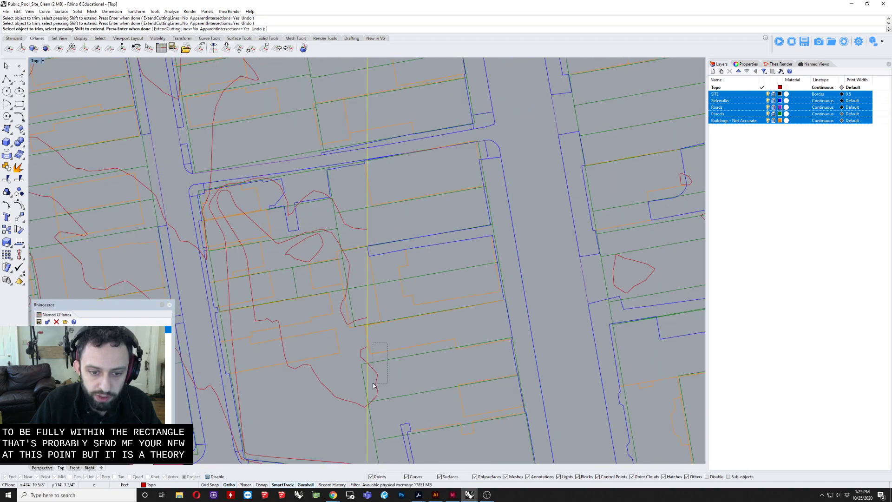
drag(372, 383, 372, 386)
scroll(378, 367, down, 7)
Step: Trim the remaining topography curves crossing the upper part of the rectangle's right edge and finish trimming
right_drag(389, 239, 403, 320)
scroll(391, 258, up, 7)
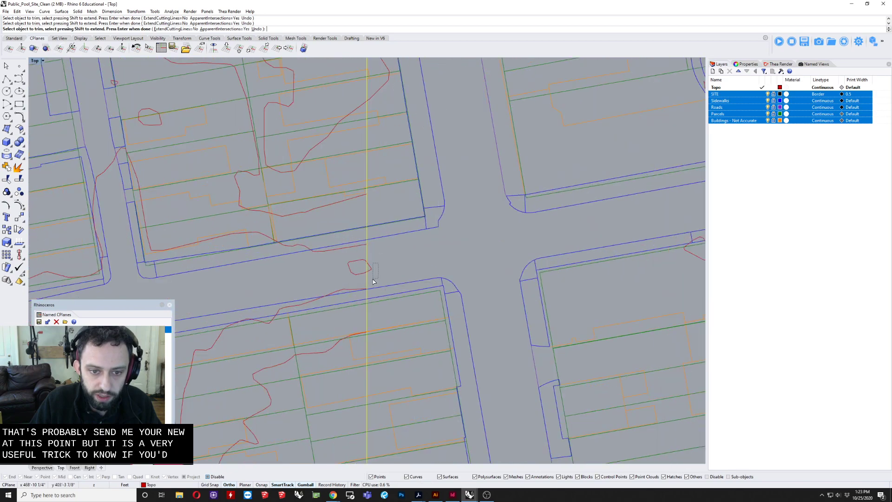
drag(372, 279, 369, 275)
right_drag(403, 235, 404, 353)
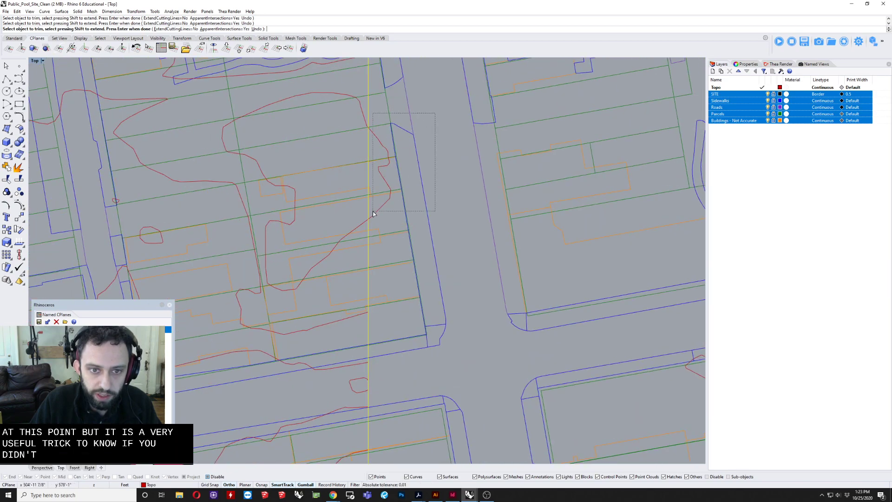
drag(373, 213, 373, 213)
scroll(438, 180, down, 12)
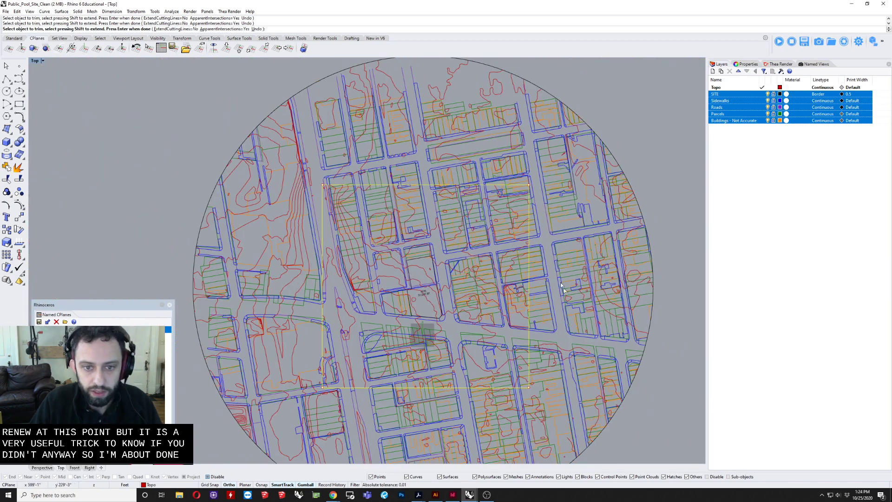
right_drag(527, 277, 454, 222)
right_click(447, 223)
Step: Delete the leftover topography curves lying to the right of and below the rectangle
scroll(453, 232, down, 4)
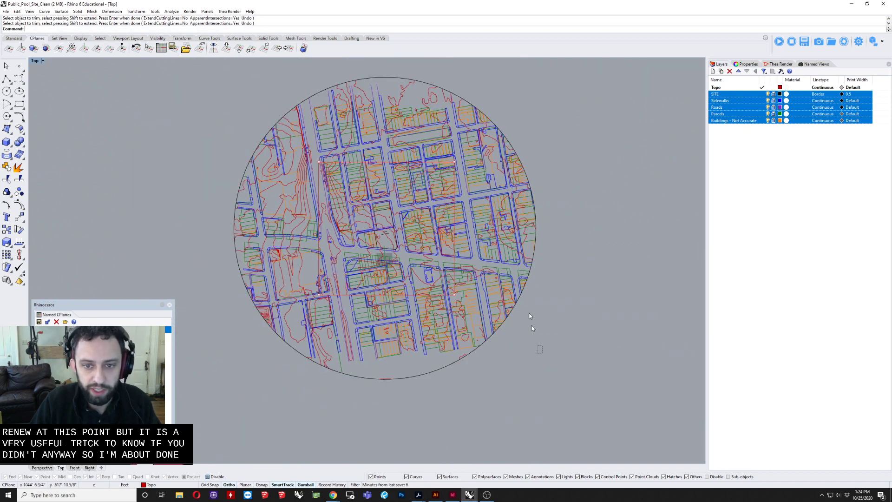
drag(531, 325, 472, 69)
key(Delete)
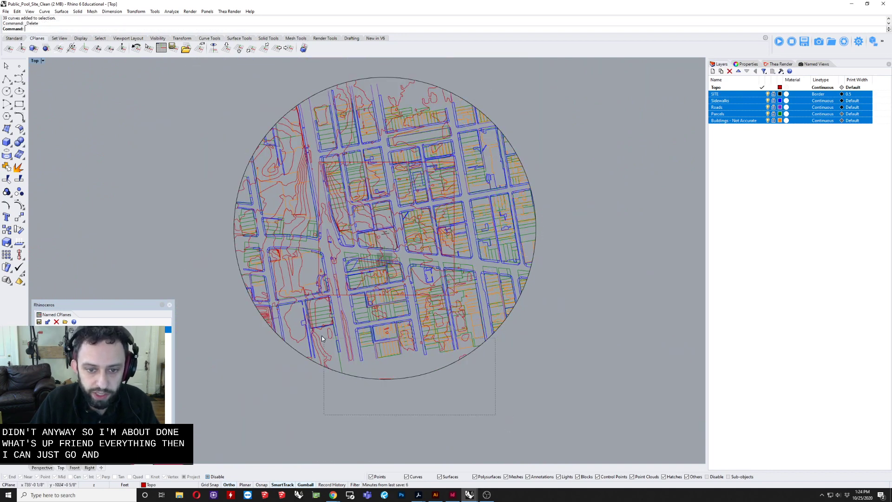
drag(287, 299, 286, 298)
key(Delete)
drag(506, 382, 458, 229)
key(Delete)
Step: Delete the leftover topography curves lying to the left of and above the rectangle
right_drag(290, 343, 333, 374)
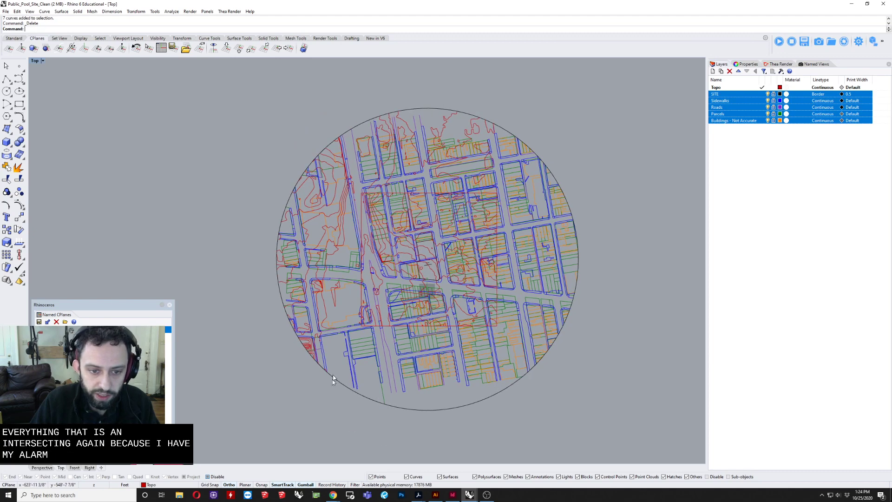
drag(346, 409, 247, 112)
key(Delete)
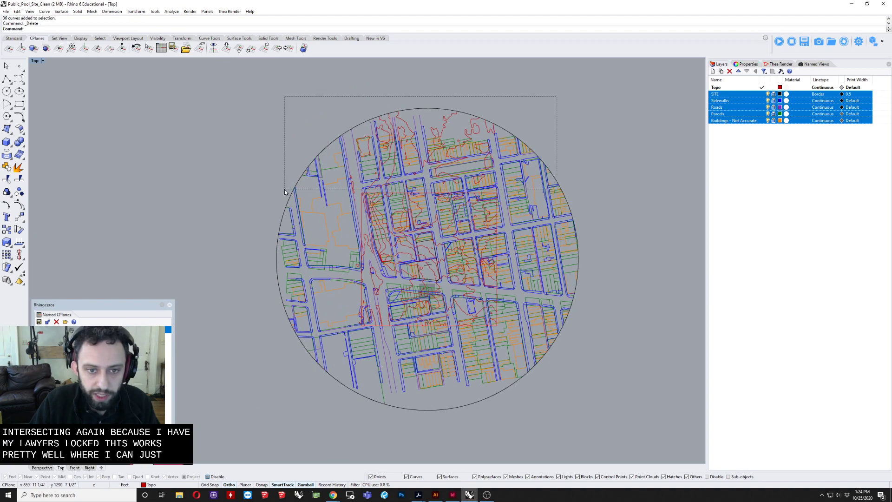
drag(284, 189, 285, 188)
key(Delete)
Step: Find and delete the few small stray topography curves remaining just outside the rectangle's left edge
scroll(382, 150, up, 5)
drag(302, 298, 301, 298)
key(Delete)
right_drag(264, 279, 205, 241)
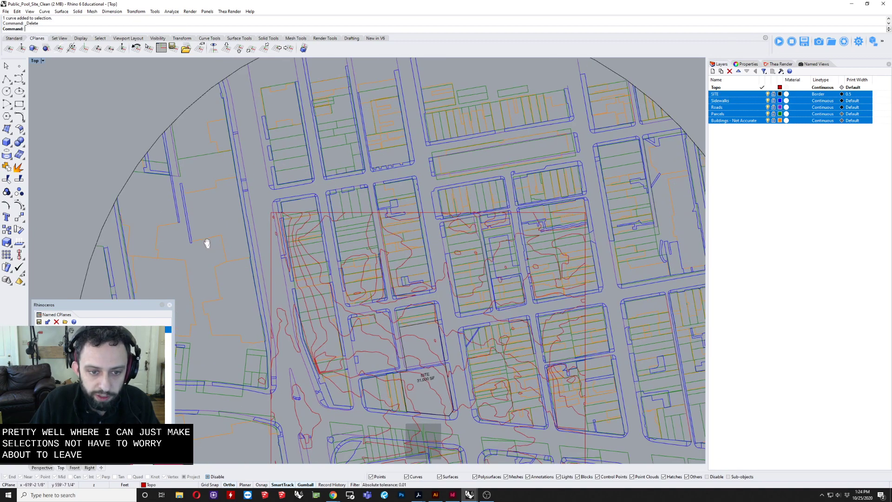
scroll(232, 232, down, 2)
right_drag(274, 226, 219, 173)
scroll(580, 115, down, 2)
scroll(311, 377, up, 6)
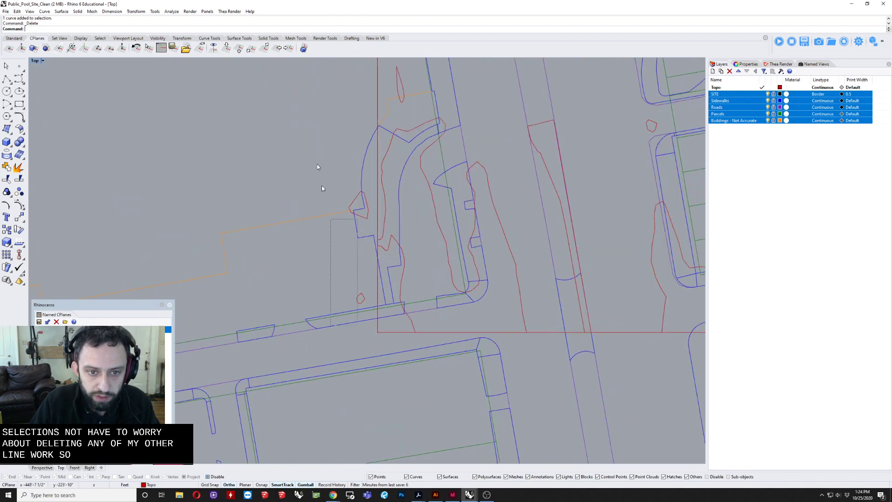
drag(322, 188, 308, 134)
scroll(280, 258, down, 6)
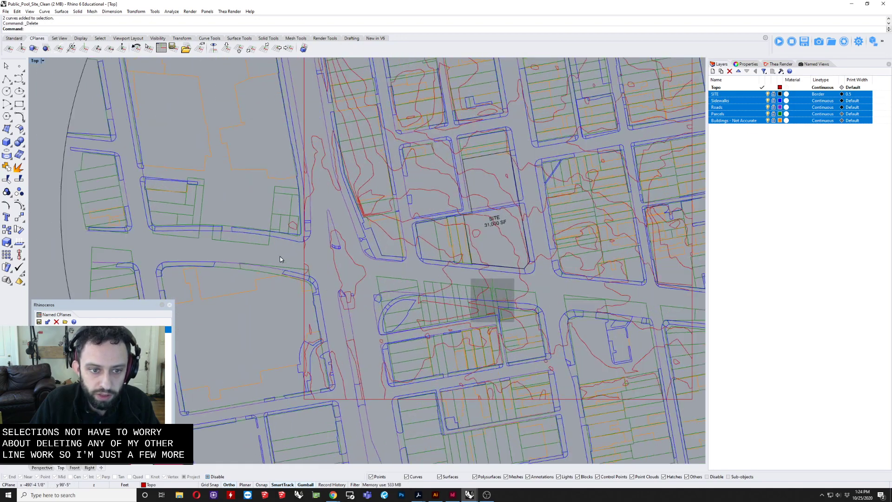
scroll(290, 223, up, 7)
drag(297, 208, 280, 241)
key(Delete)
scroll(281, 241, down, 11)
right_drag(409, 312, 362, 350)
scroll(323, 251, down, 2)
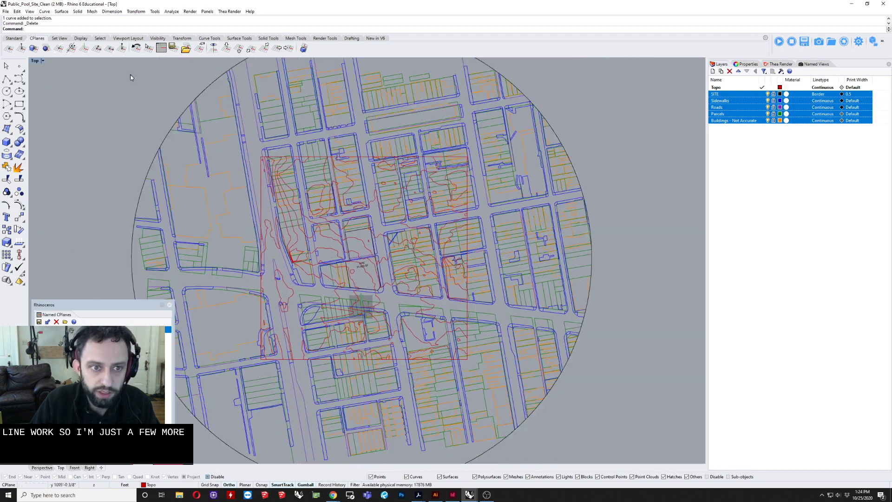
Step: Switch to the maximized perspective view and select all the trimmed topography curves floating above the site plan
double_click(35, 61)
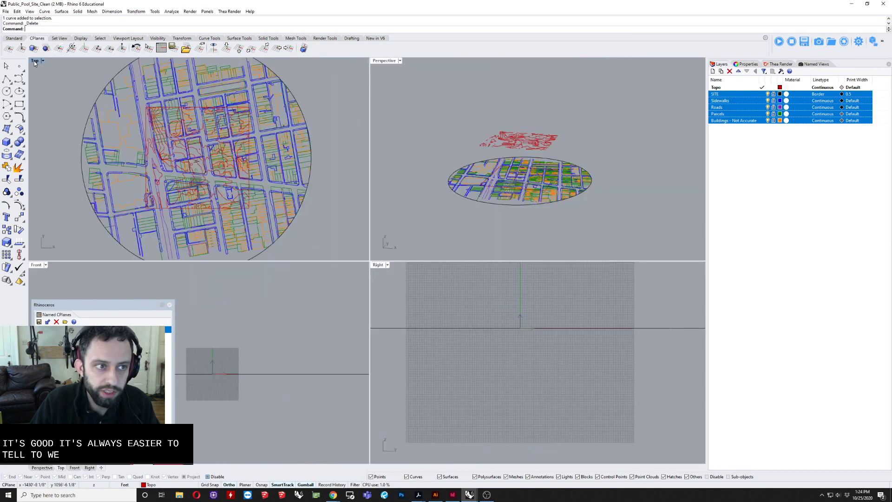
double_click(384, 60)
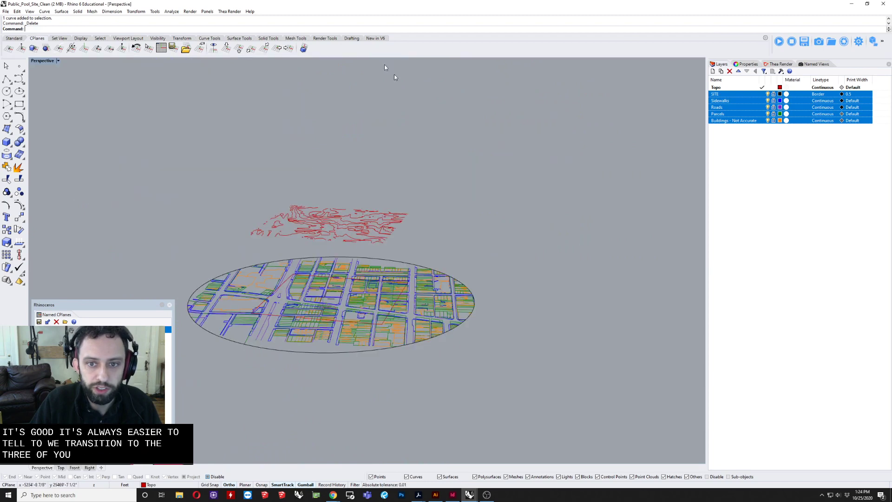
right_drag(371, 163, 318, 161)
drag(308, 162, 529, 244)
right_drag(479, 233, 459, 222)
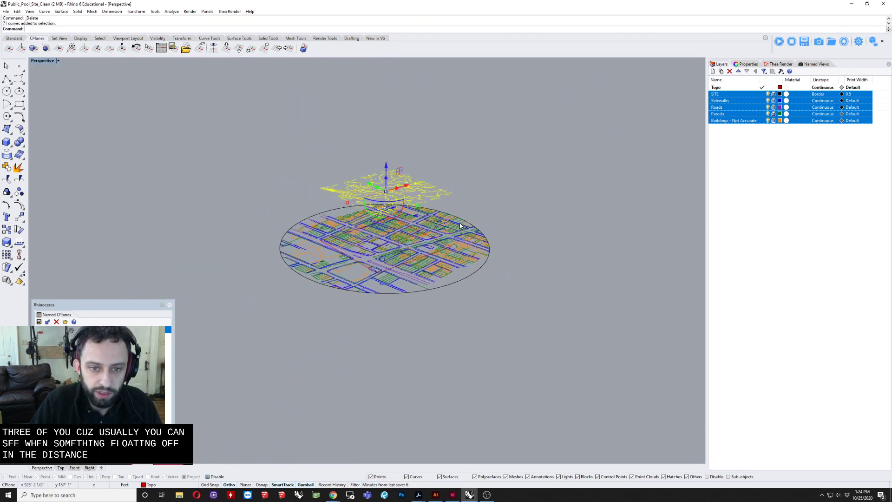
scroll(411, 140, up, 2)
scroll(411, 141, up, 2)
Step: Create a Patch surface from the selected topography curves with 50 U spans, 50 V spans and a stiffness of 5
text(Patch)
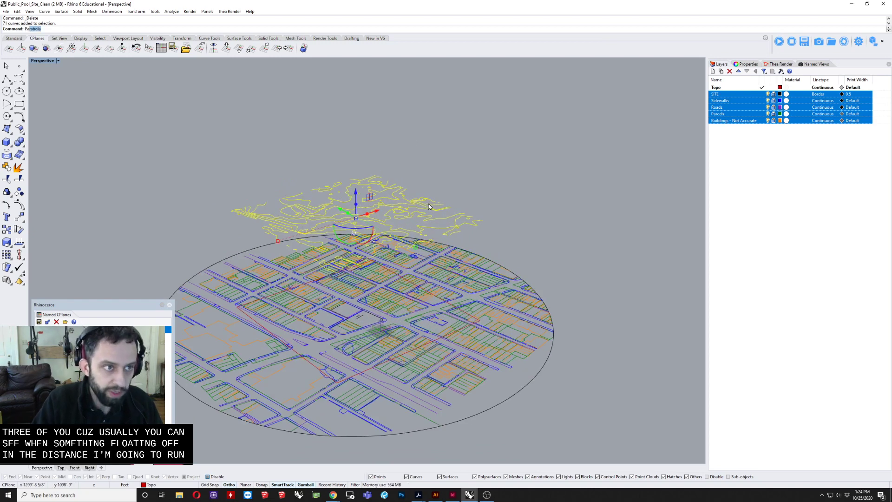
key(Return)
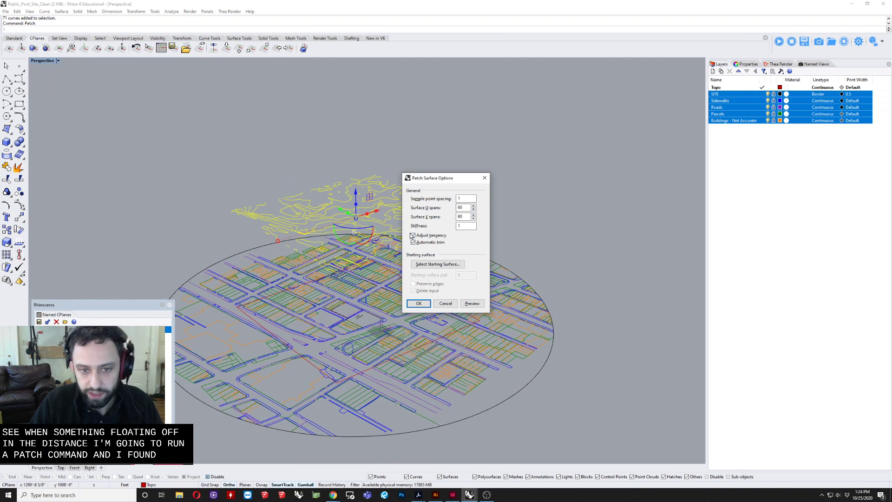
double_click(467, 209)
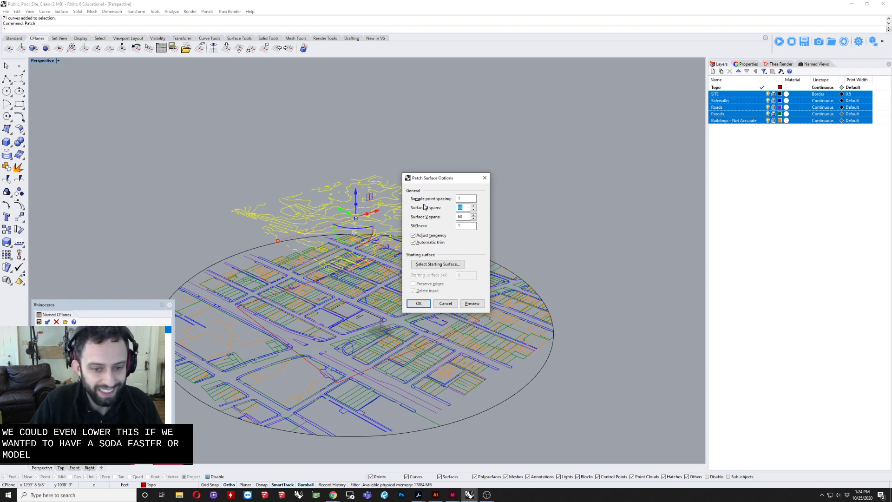
text(50)
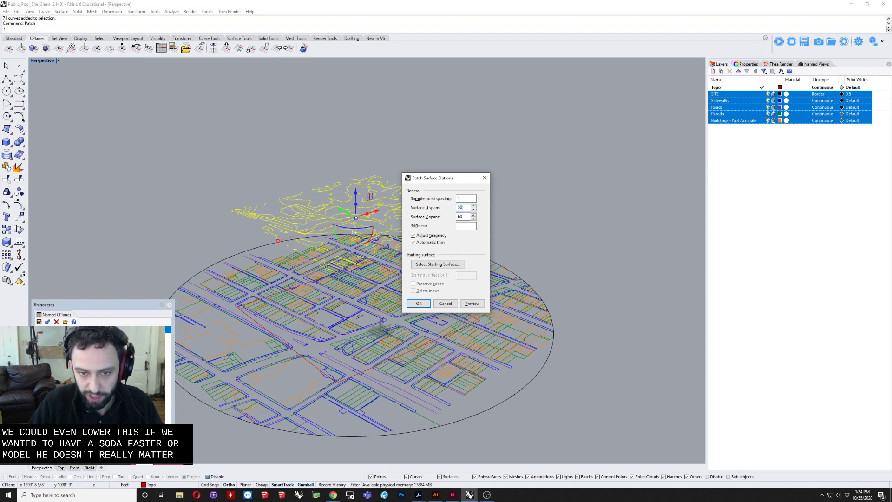
key(Tab)
text(50)
key(Tab)
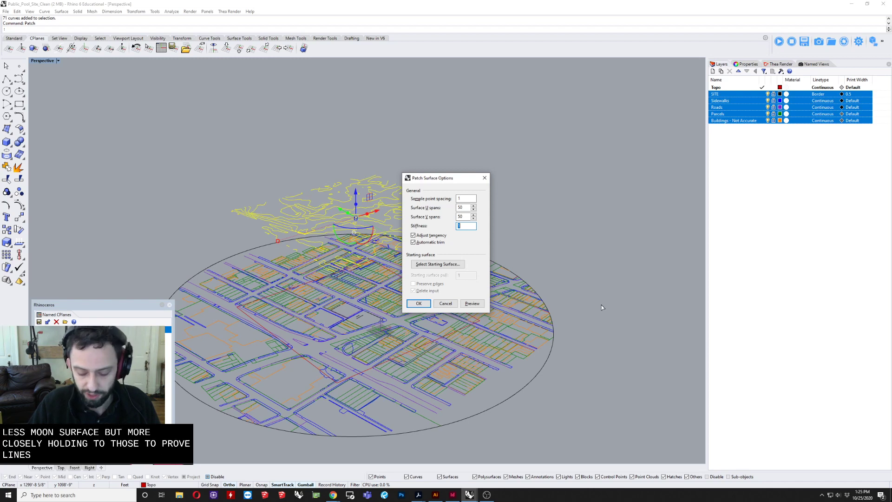
text(1)
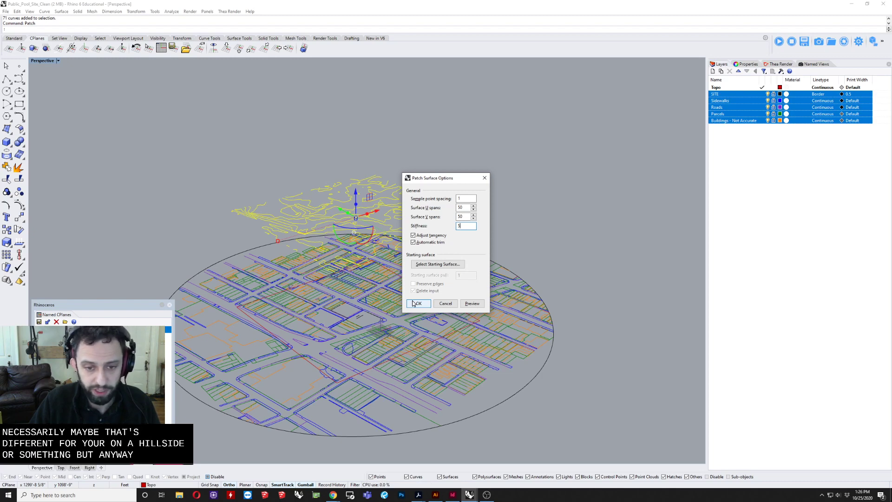
click(413, 304)
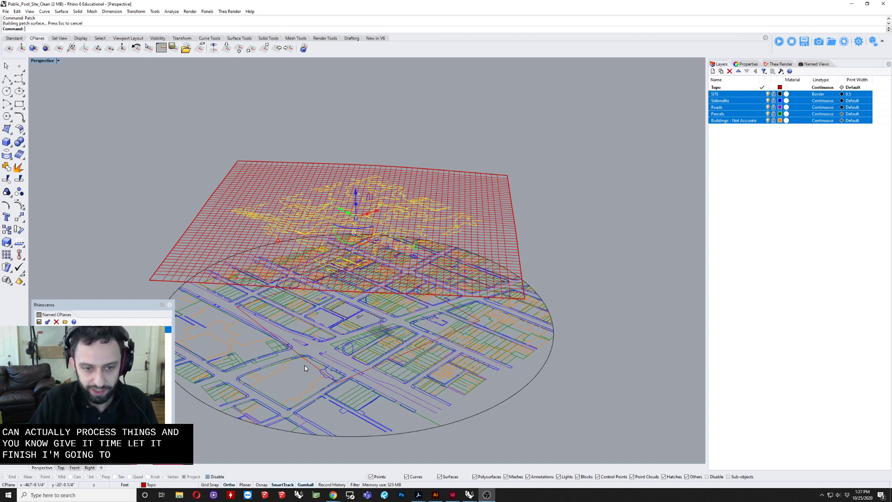
Step: Try extruding the trimming rectangle on the site plan upward past the patch surface with the Solid option off
right_drag(301, 367, 530, 333)
text(zs)
key(Return)
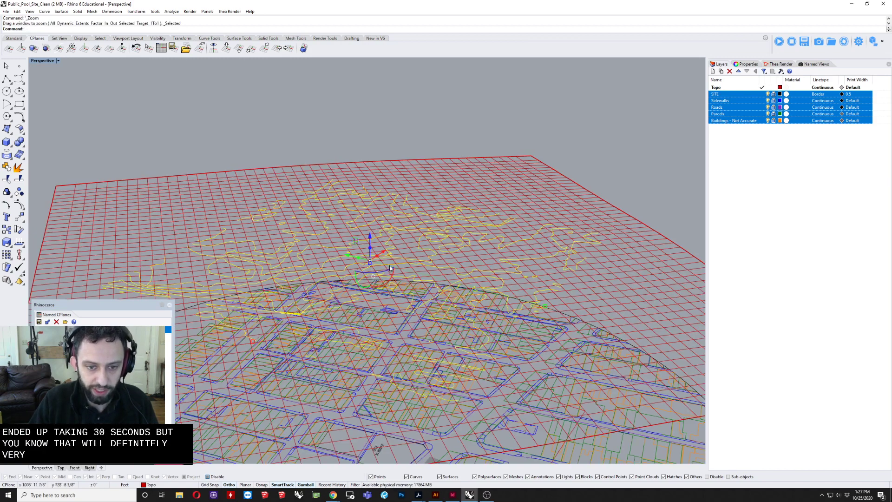
scroll(388, 274, down, 6)
right_drag(409, 279, 371, 315)
scroll(362, 411, down, 2)
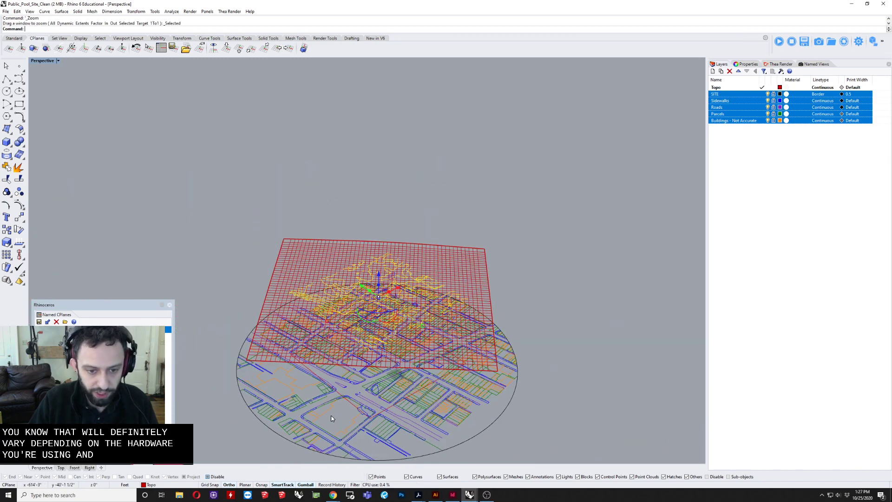
scroll(342, 411, up, 4)
right_drag(353, 398, 340, 390)
click(340, 388)
text(EX)
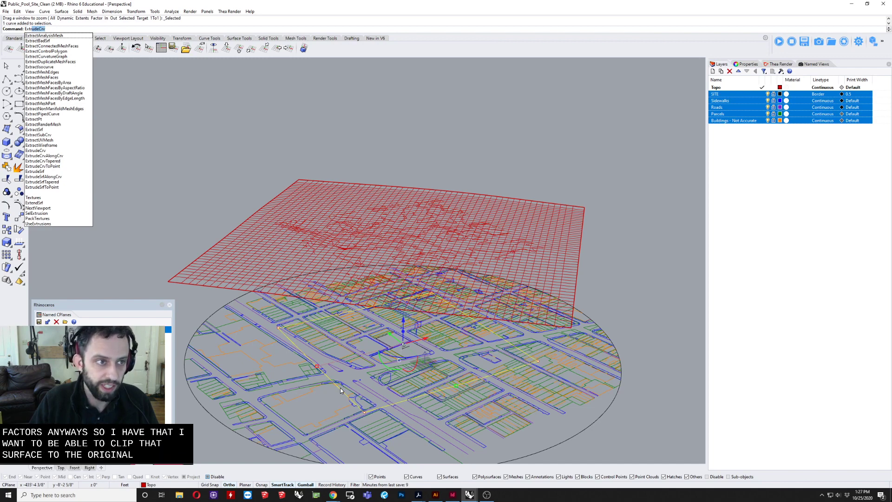
key(Return)
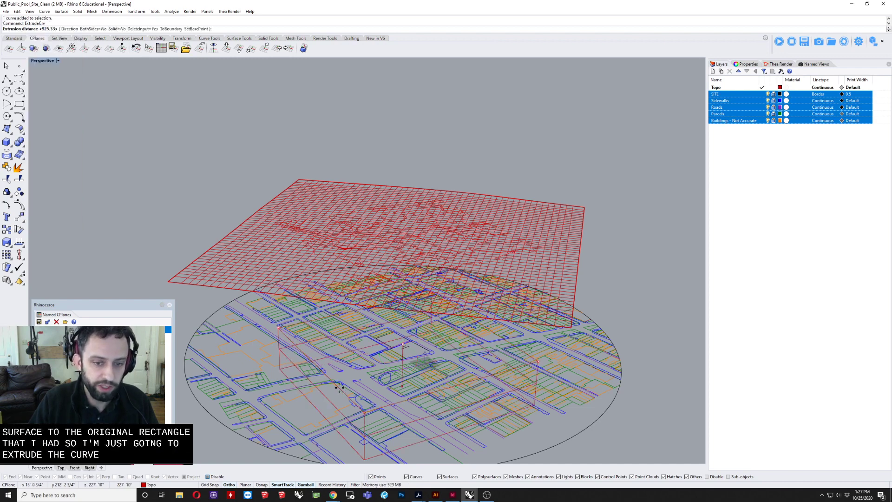
click(485, 144)
right_drag(483, 144, 155, 92)
Step: Set the perspective view's display mode to Shaded
click(46, 61)
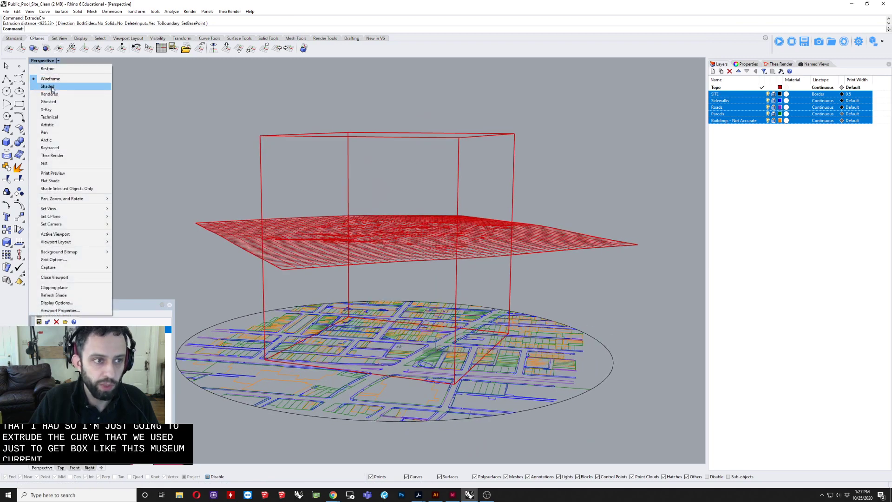
click(46, 83)
mouse_move(201, 109)
right_down()
mouse_move(425, 115)
mouse_move(404, 120)
mouse_move(412, 135)
mouse_move(448, 124)
mouse_move(443, 133)
mouse_move(426, 146)
mouse_move(395, 139)
mouse_move(484, 147)
mouse_move(497, 163)
right_up()
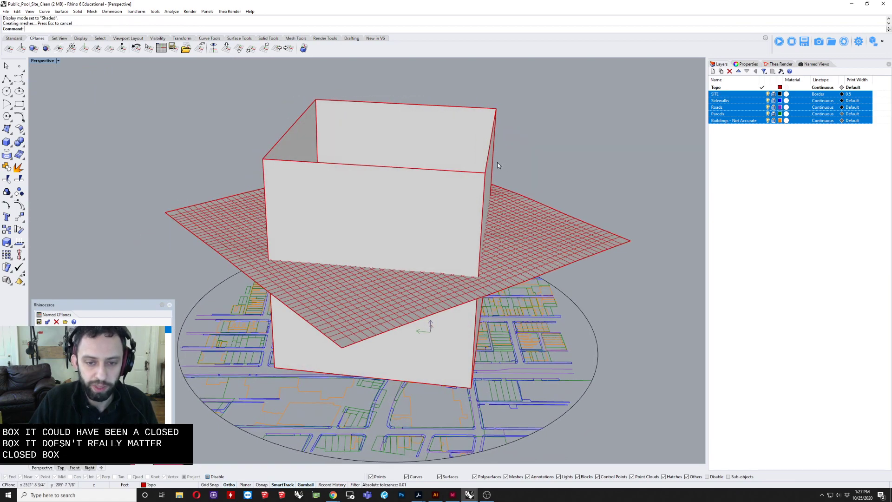
Step: Undo the open extrusion and extrude the rectangle again with Solid set to Yes, taller than the patch surface
key(ctrl+z)
text(ER)
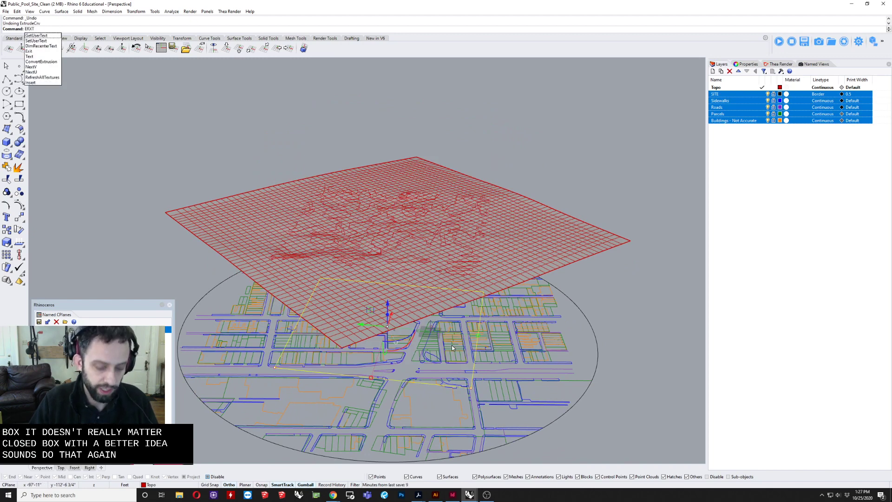
key(BackSpace)
text(XT)
key(Return)
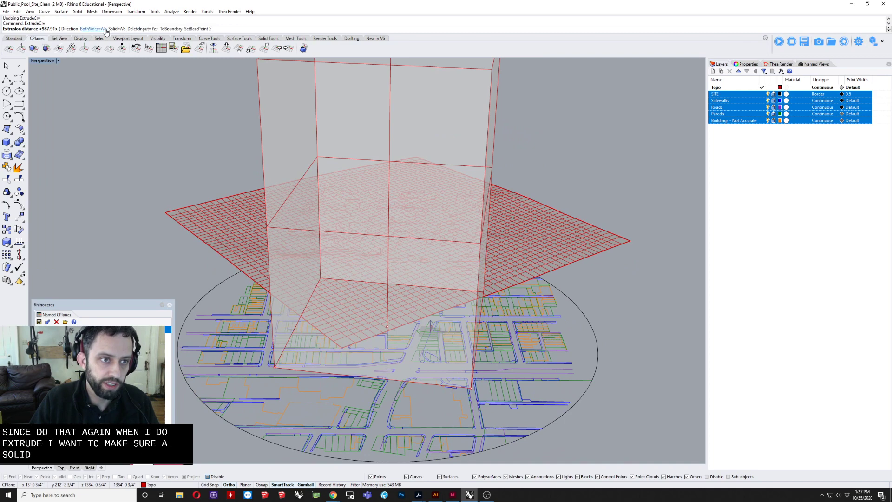
click(113, 29)
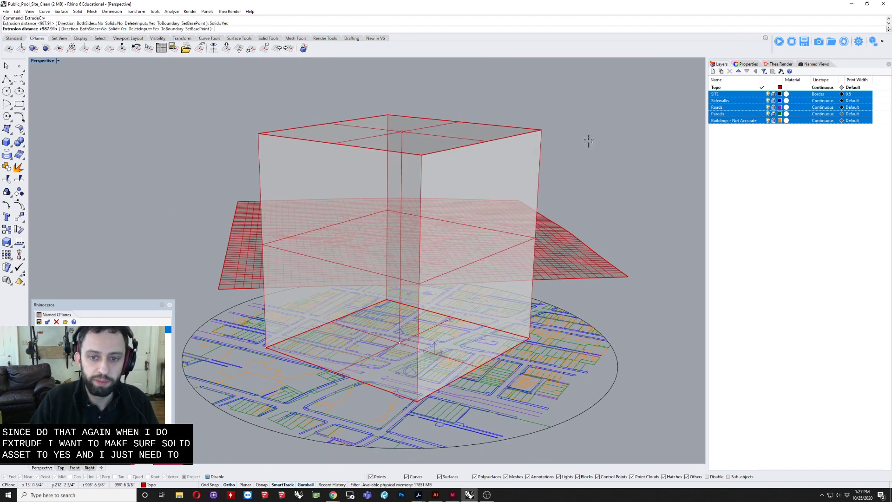
click(587, 157)
right_drag(587, 157, 581, 266)
click(574, 238)
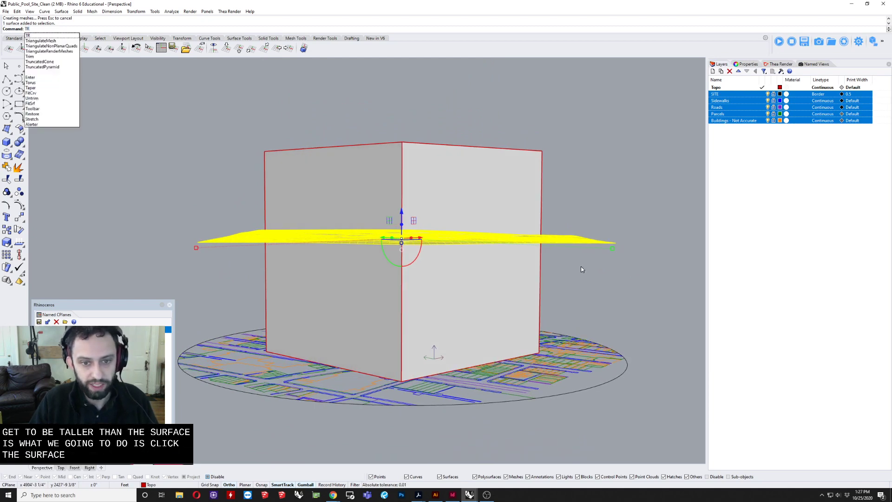
key(Escape)
key(Escape)
Step: Trim away the parts of the patch surface lying outside the extruded box, using the box as the cutting object
click(464, 171)
right_drag(465, 171, 490, 186)
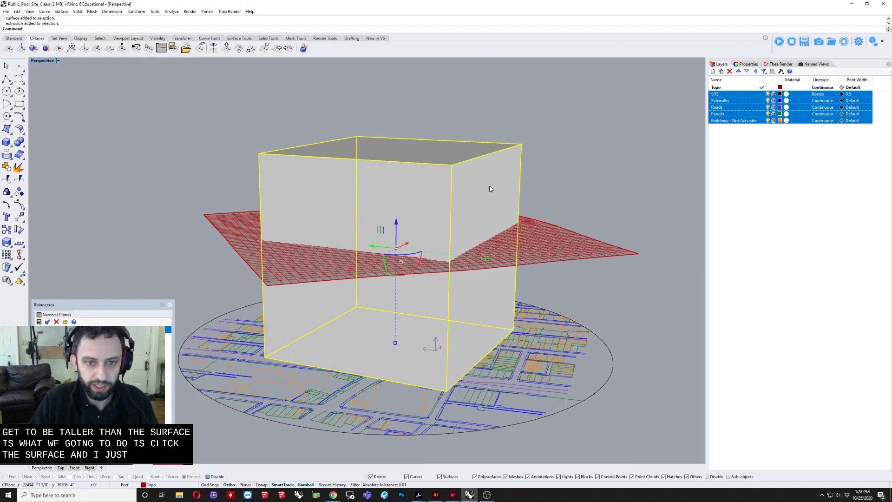
text(tr)
key(Return)
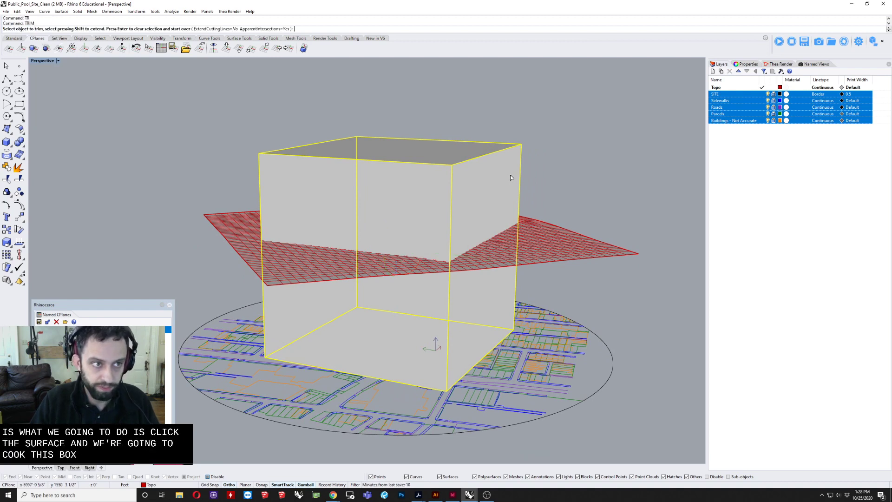
click(589, 265)
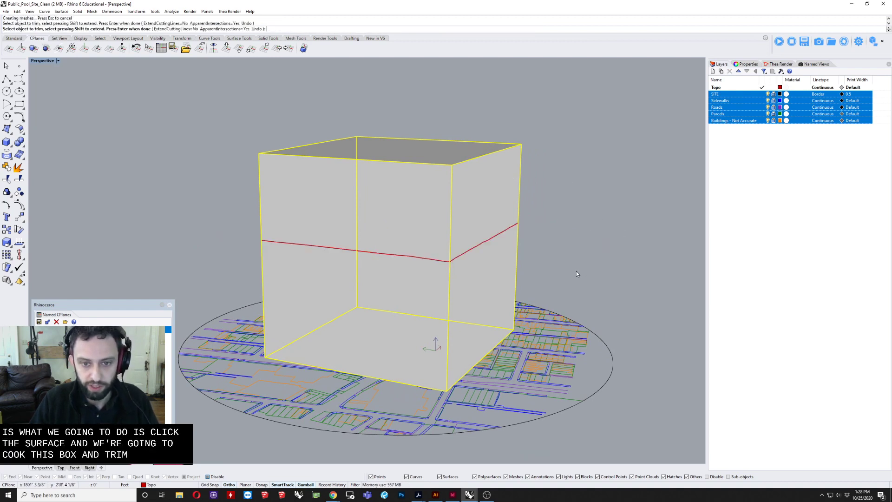
key(Return)
click(491, 240)
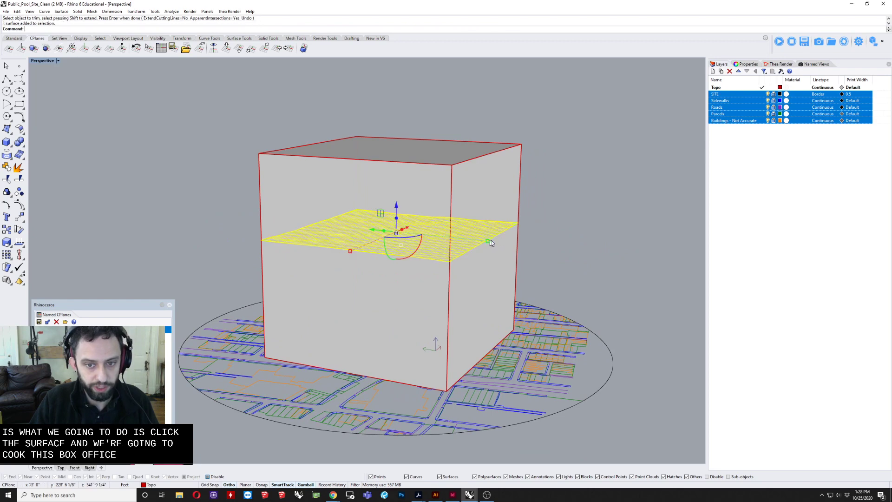
right_drag(491, 240, 607, 236)
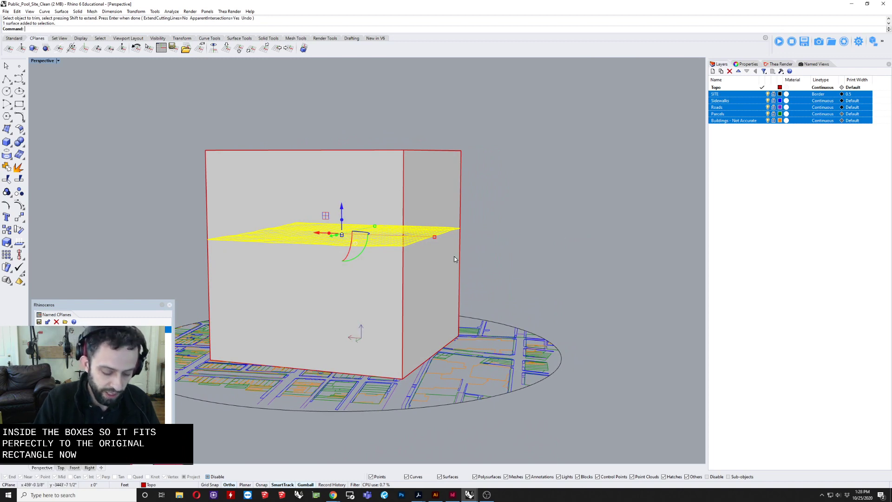
Step: Split the extruded box with the trimmed topography surface and delete the upper piece
key(Escape)
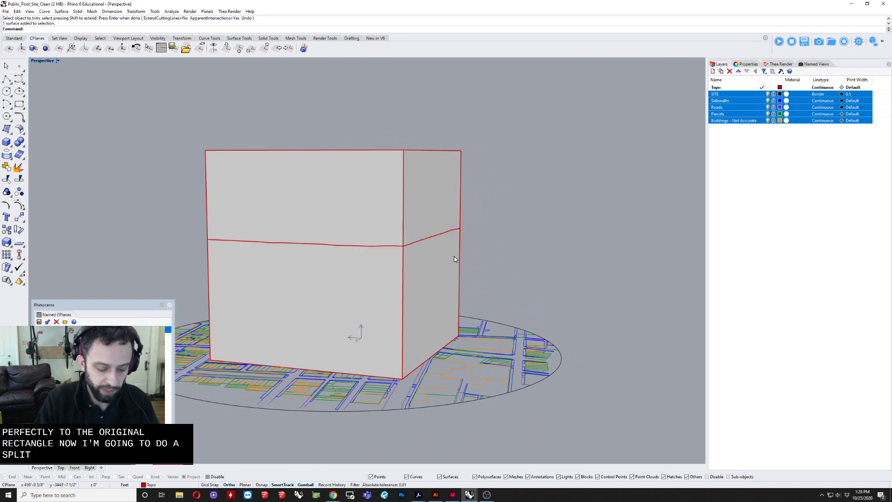
key(Return)
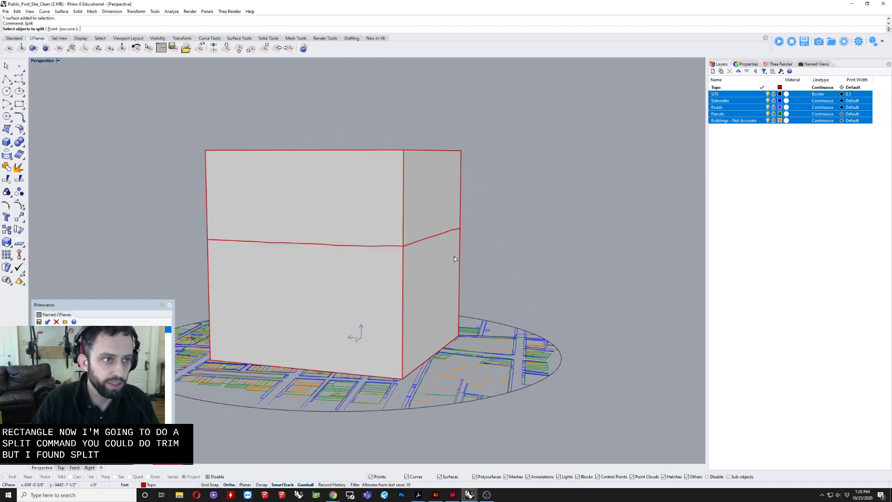
click(438, 187)
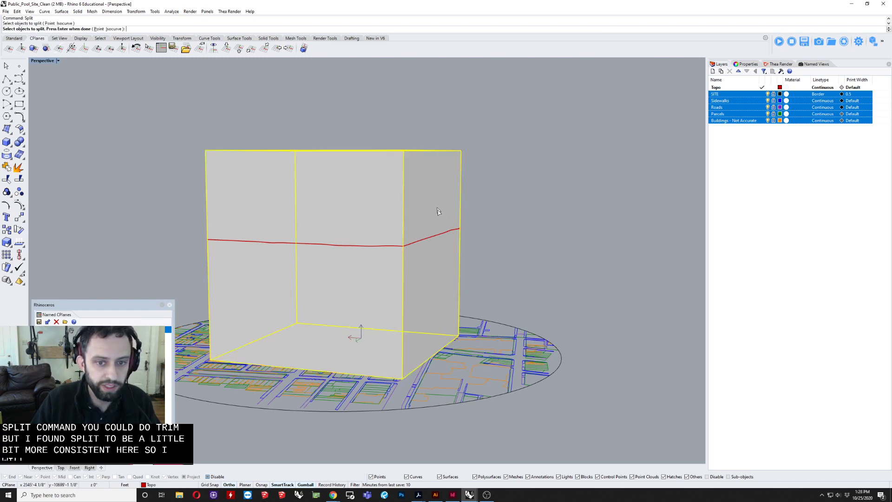
key(Return)
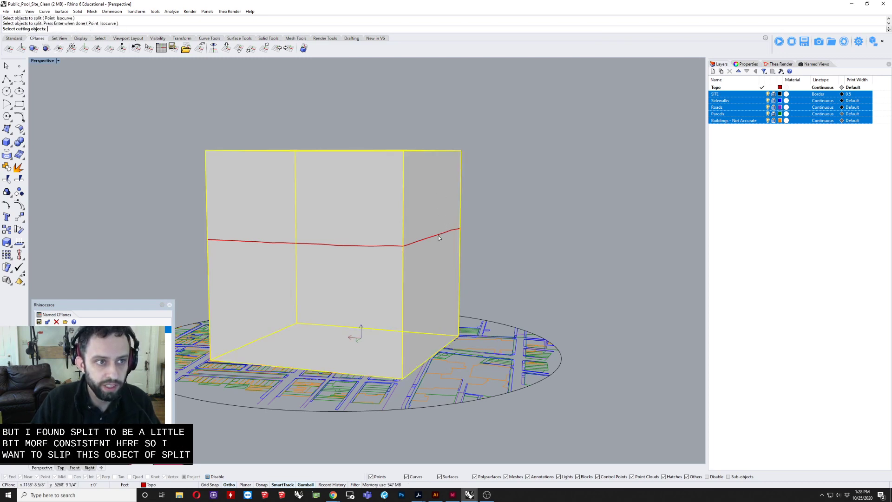
click(439, 236)
key(Return)
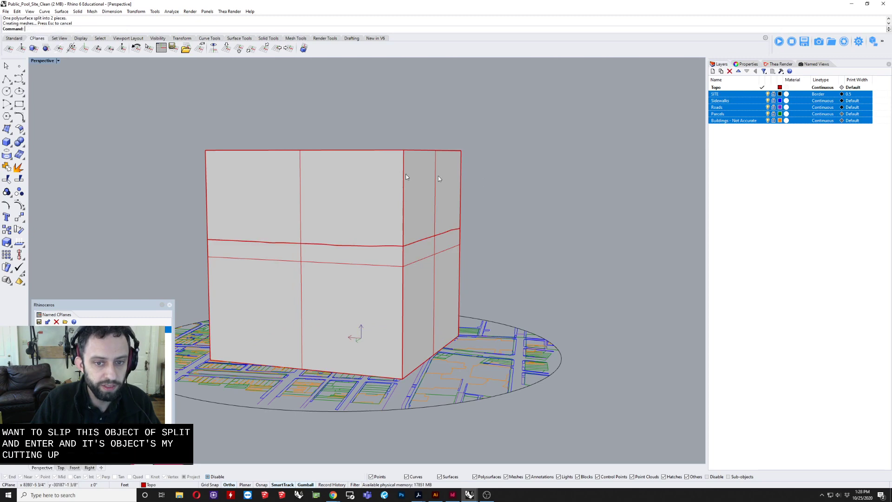
click(405, 175)
key(Delete)
Step: Try moving the remaining lower box downward, and undo the move
click(422, 269)
right_drag(422, 269, 448, 288)
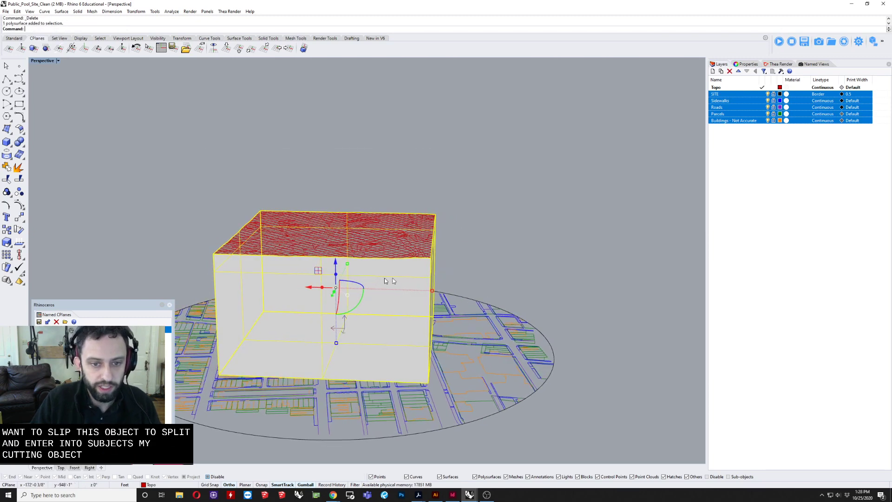
drag(335, 266, 336, 308)
key(ctrl+z)
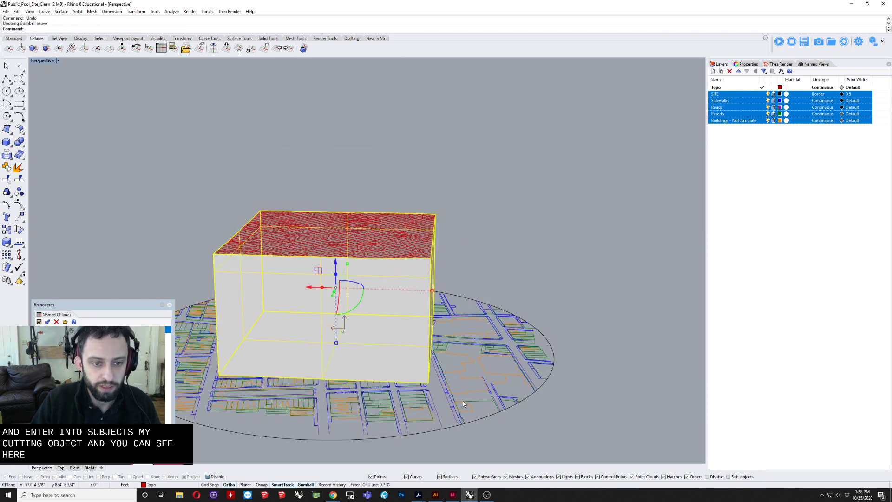
click(529, 197)
Step: Examine the object types of the lower box and the topography surface in their properties, together and individually
right_drag(471, 211, 403, 241)
scroll(425, 256, up, 4)
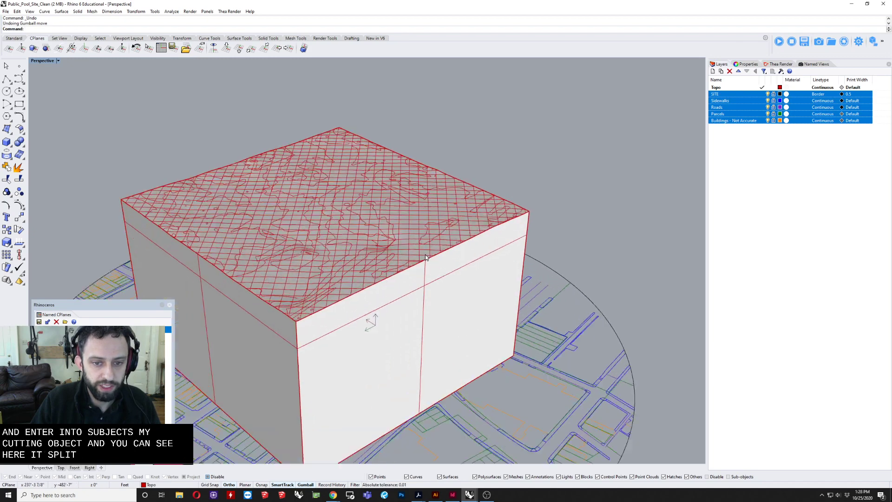
scroll(425, 255, up, 2)
click(425, 255)
shift+click(448, 286)
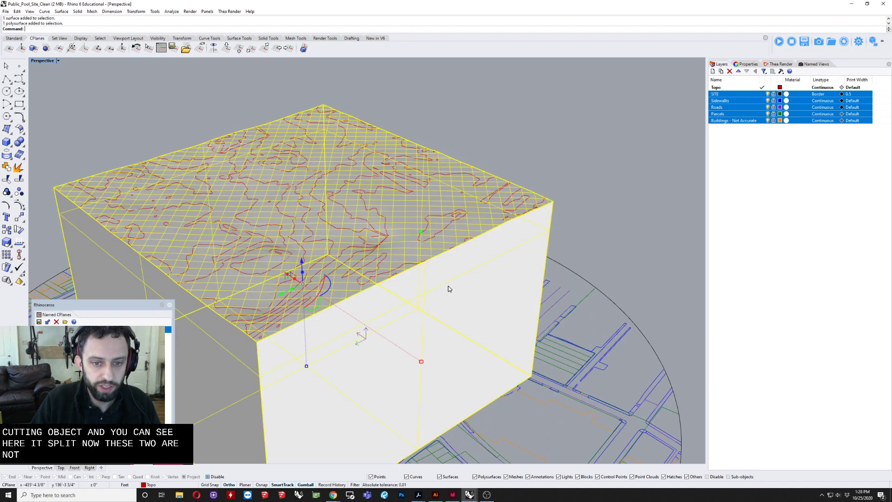
click(738, 65)
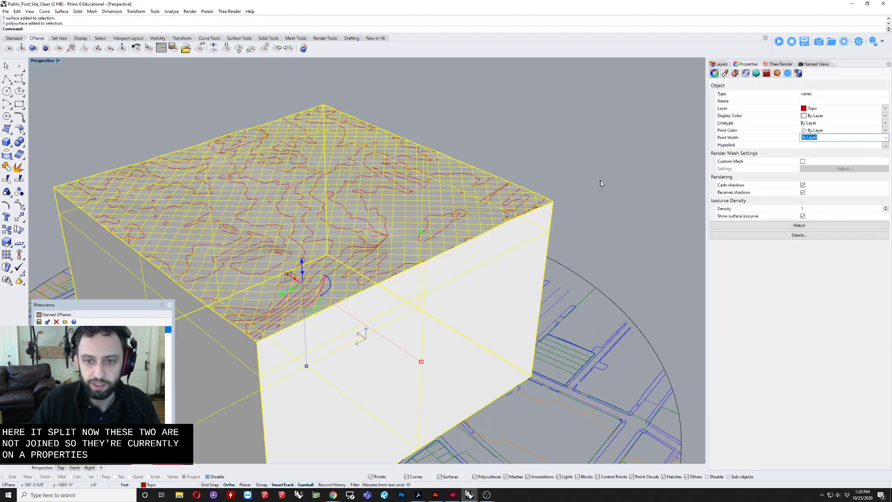
click(600, 184)
click(512, 285)
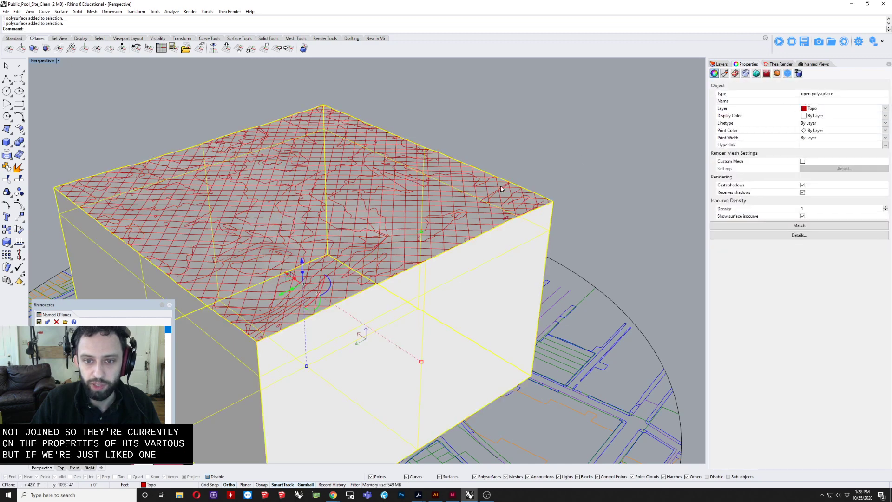
click(512, 193)
click(536, 210)
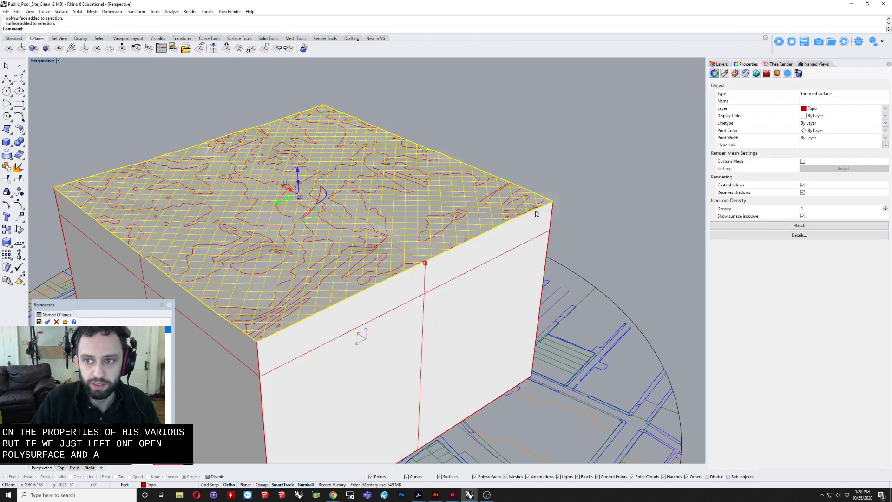
Step: Join the topography surface and the open lower box into one closed solid
shift+click(505, 242)
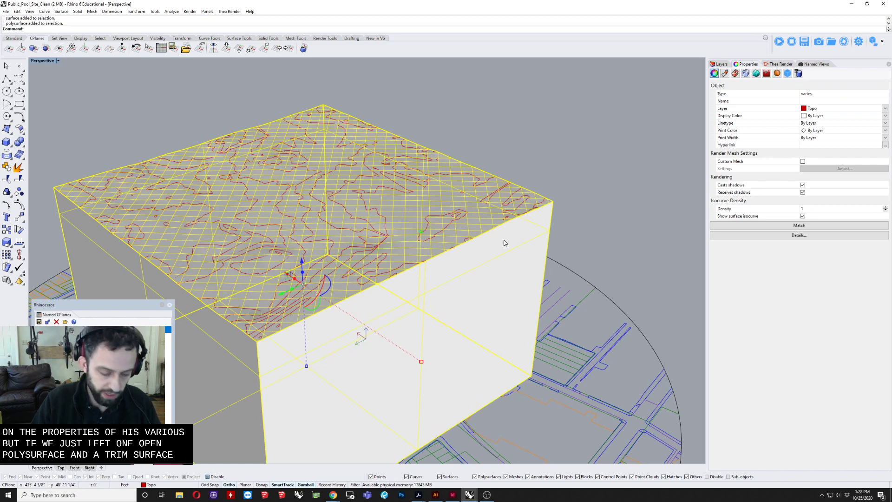
text(join)
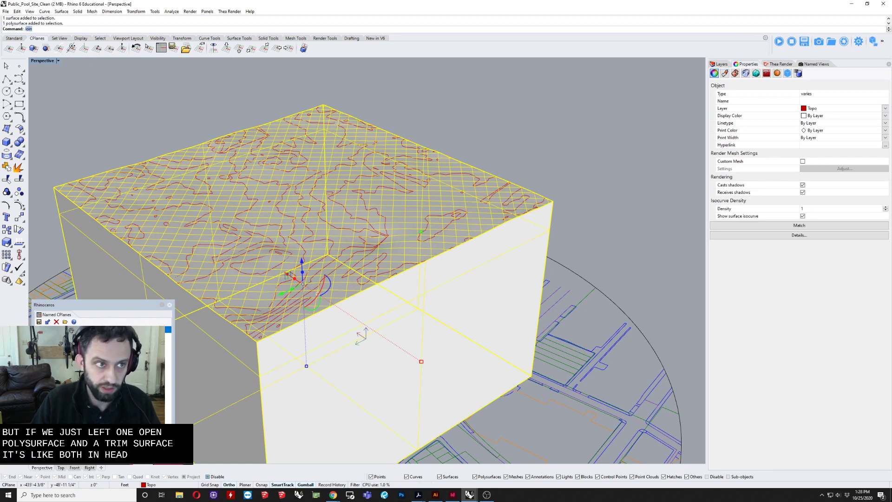
key(Return)
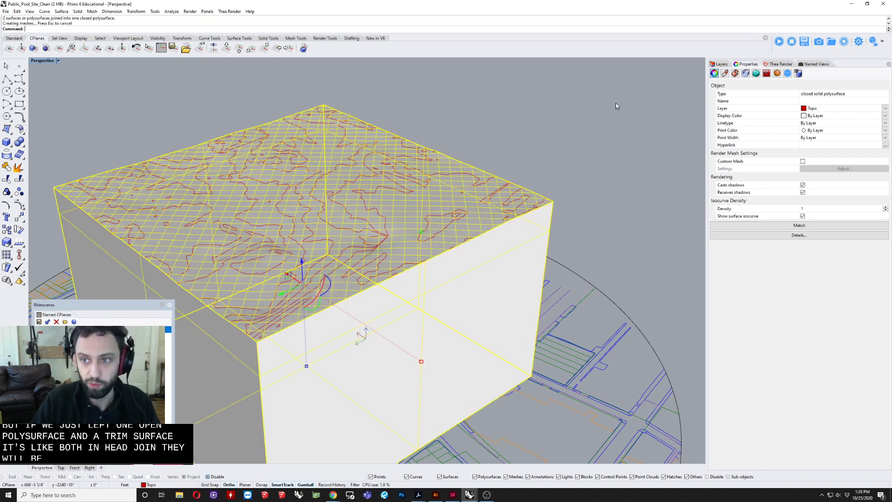
click(615, 102)
mouse_move(604, 108)
right_down()
mouse_move(629, 115)
mouse_move(596, 117)
right_up()
scroll(611, 122, down, 5)
click(517, 232)
shift+right_drag(507, 237, 389, 267)
scroll(382, 279, up, 3)
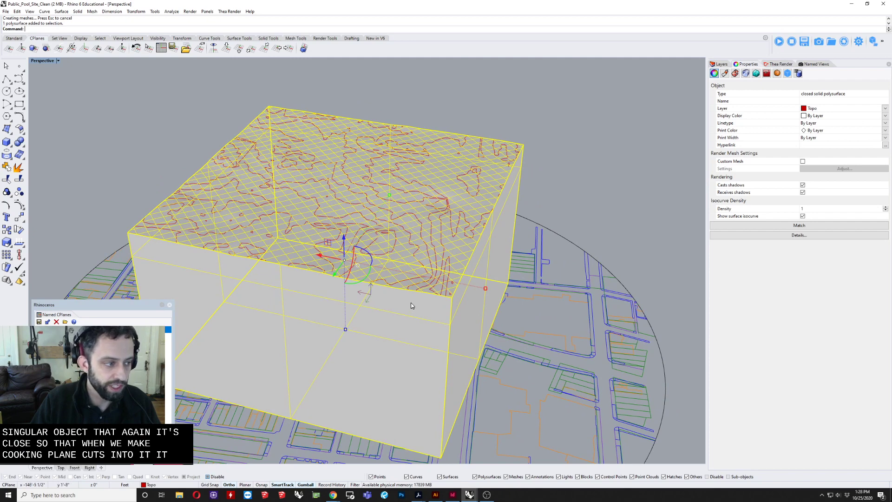
scroll(413, 306, down, 2)
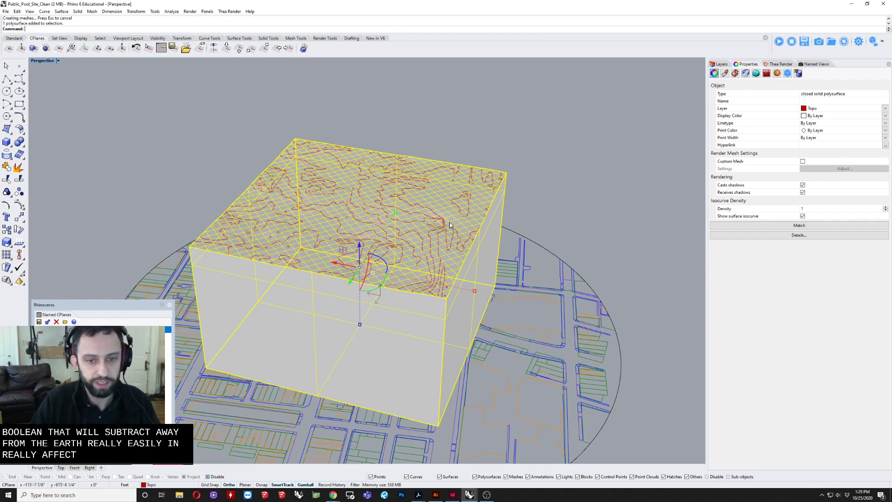
Step: Select the terrain solid together with the topography curves on its upper face
click(554, 162)
right_drag(553, 163, 512, 155)
mouse_move(474, 212)
right_down()
mouse_move(482, 225)
mouse_move(473, 201)
mouse_move(486, 214)
right_up()
drag(584, 169, 196, 211)
text(roundPlane)
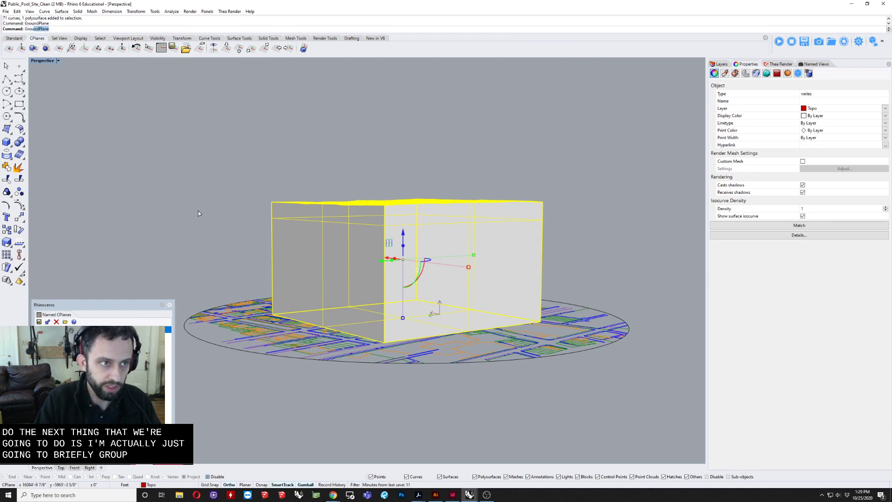
key(Return)
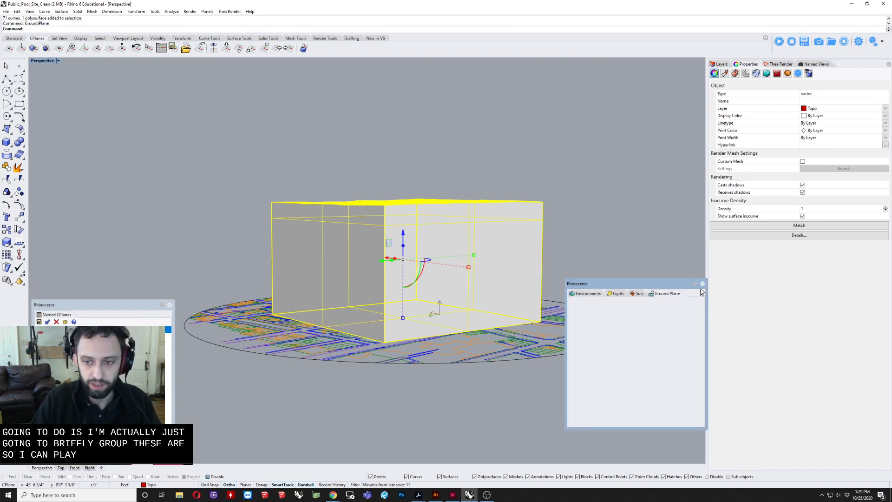
click(702, 284)
Step: Group the selected terrain solid and topography curves
text(Grou)
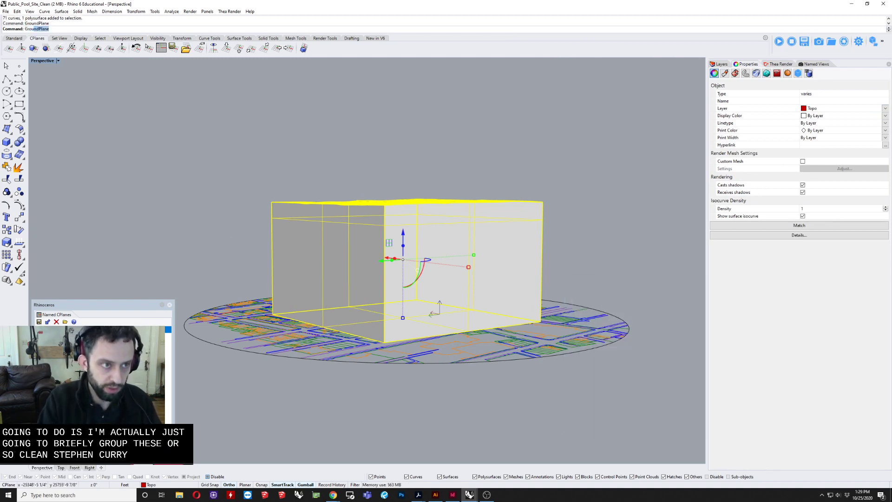
text(p)
key(Return)
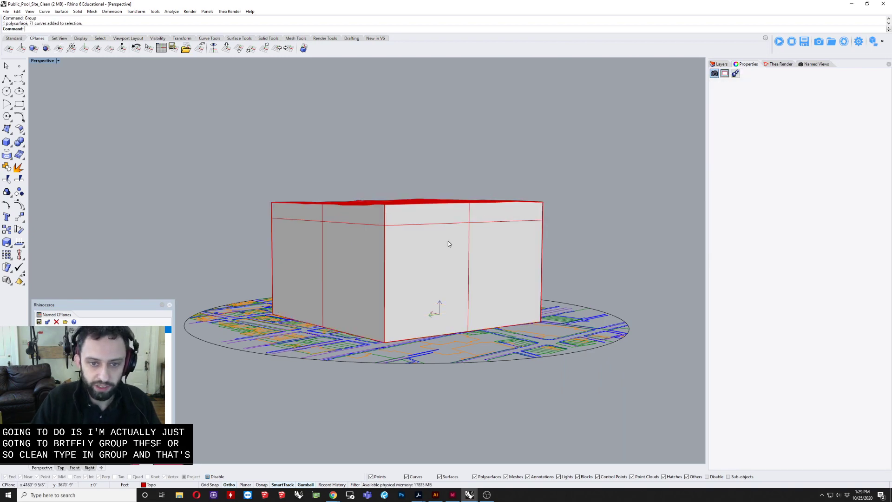
click(449, 241)
right_drag(449, 242, 533, 261)
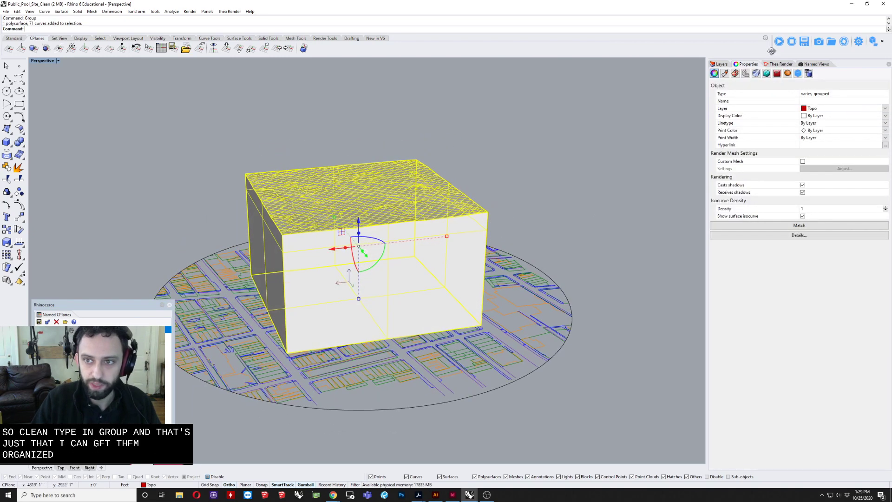
Step: Move the grouped terrain solid and curves straight down until they sit below the site plan linework
click(715, 65)
click(548, 124)
right_drag(548, 124, 480, 211)
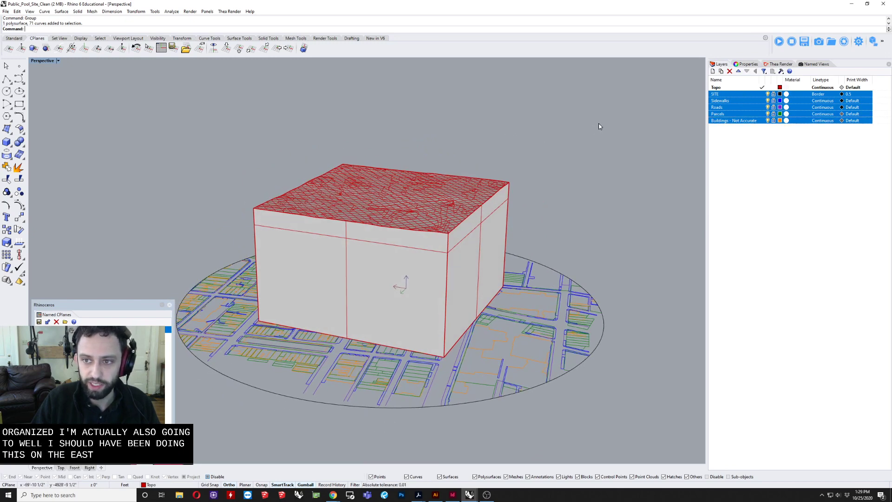
click(471, 242)
right_drag(470, 243, 422, 162)
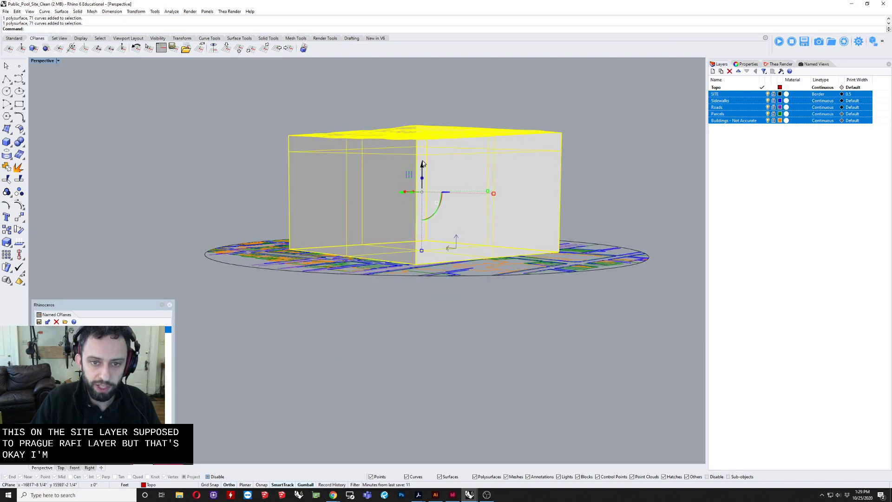
drag(422, 163, 424, 322)
click(481, 157)
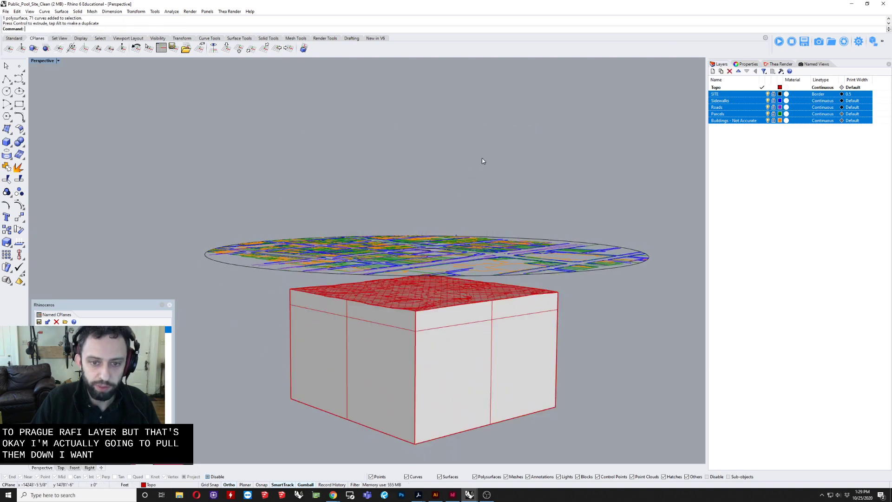
Step: Turn off Show surface isocurve for the grouped terrain solid
right_drag(482, 157, 394, 184)
click(393, 348)
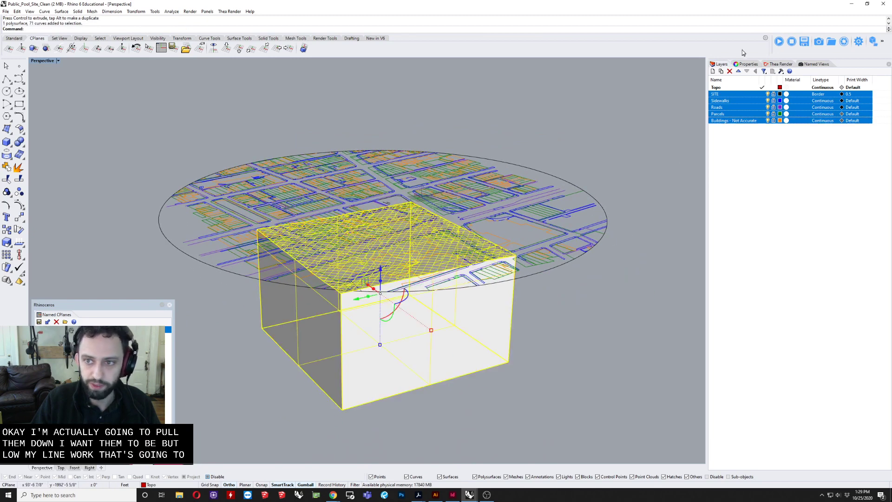
click(746, 64)
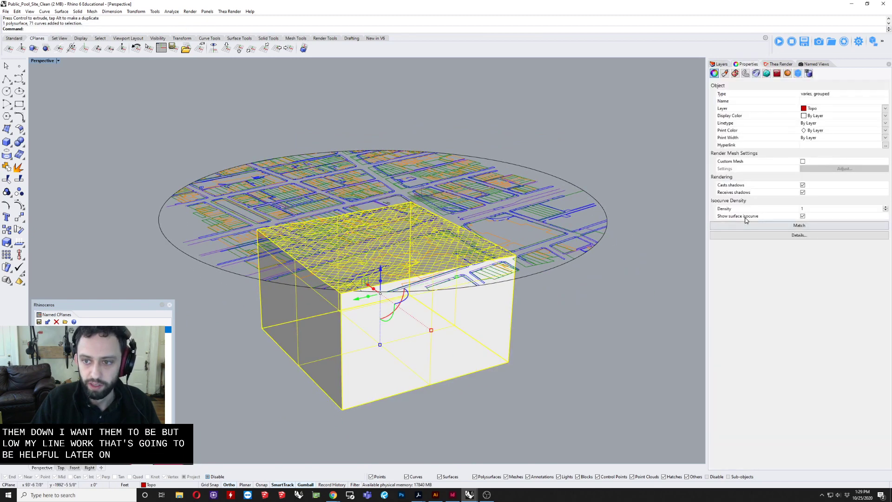
click(803, 216)
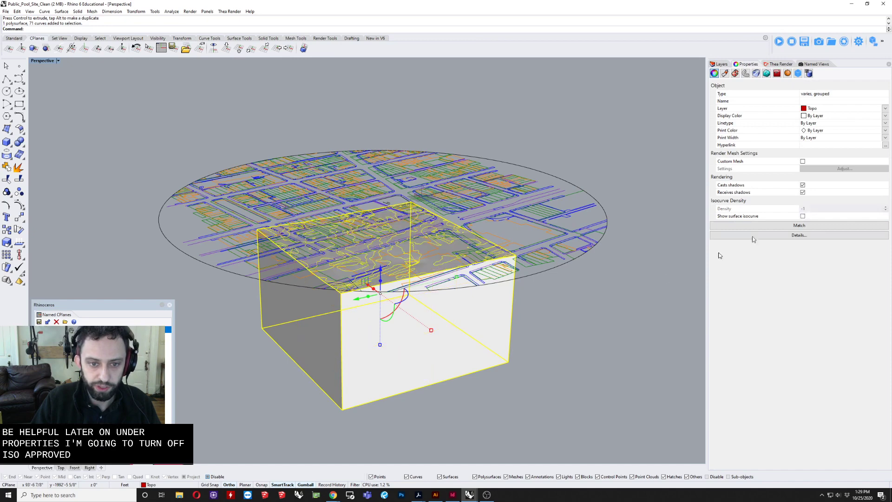
click(553, 361)
right_drag(553, 361, 342, 355)
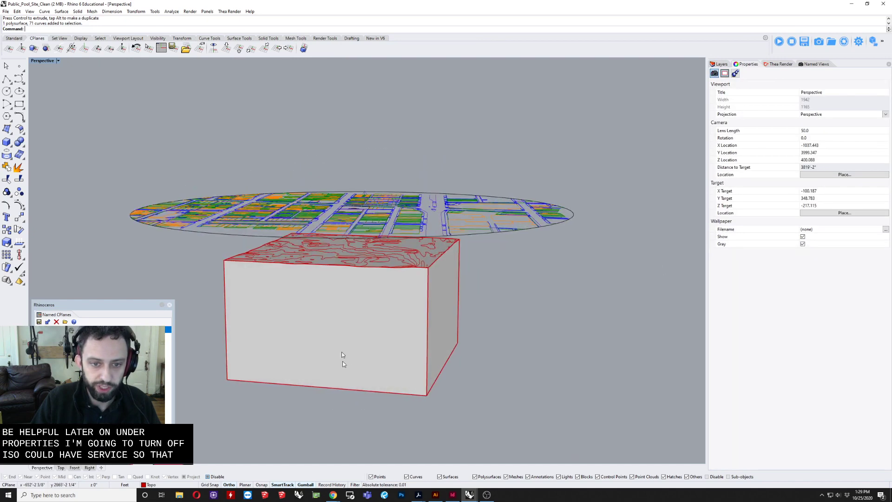
Step: Ungroup the terrain solid and topography curves
scroll(342, 353, up, 4)
click(336, 291)
text(Ungroup)
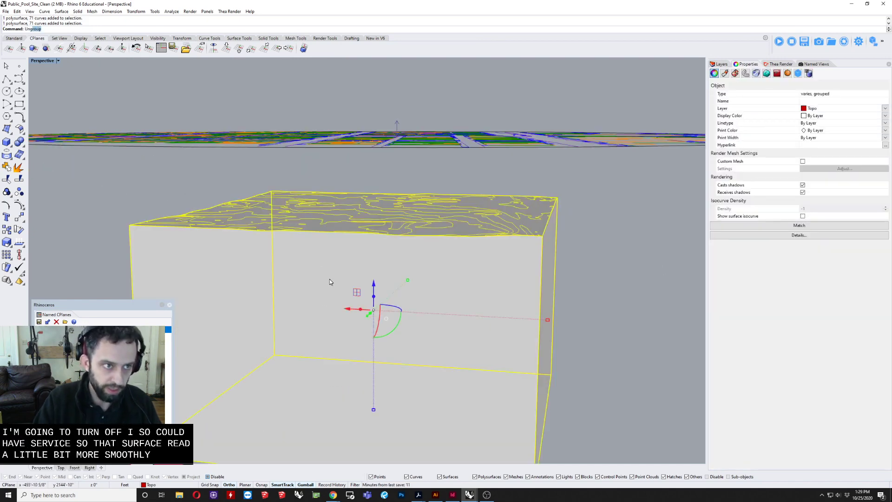
key(Return)
Step: Group only the topography curves on the terrain's upper face, leaving the solid out of the group
click(126, 200)
right_drag(127, 200, 136, 197)
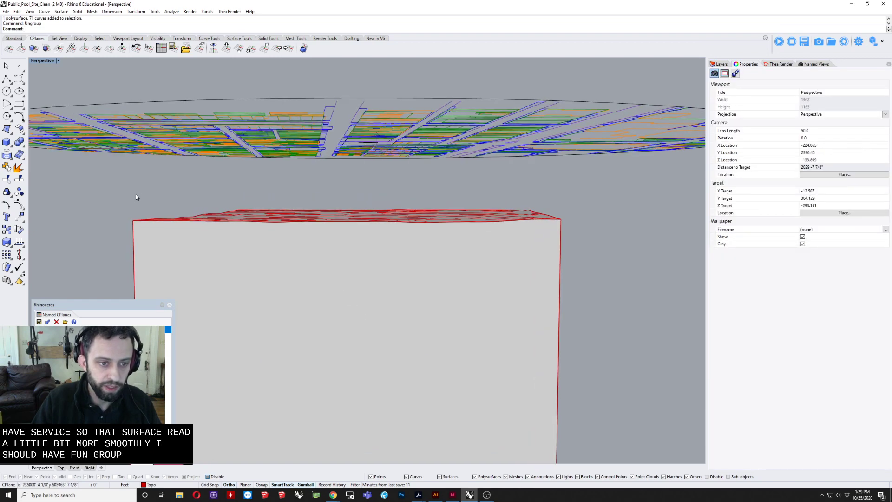
drag(100, 189, 605, 250)
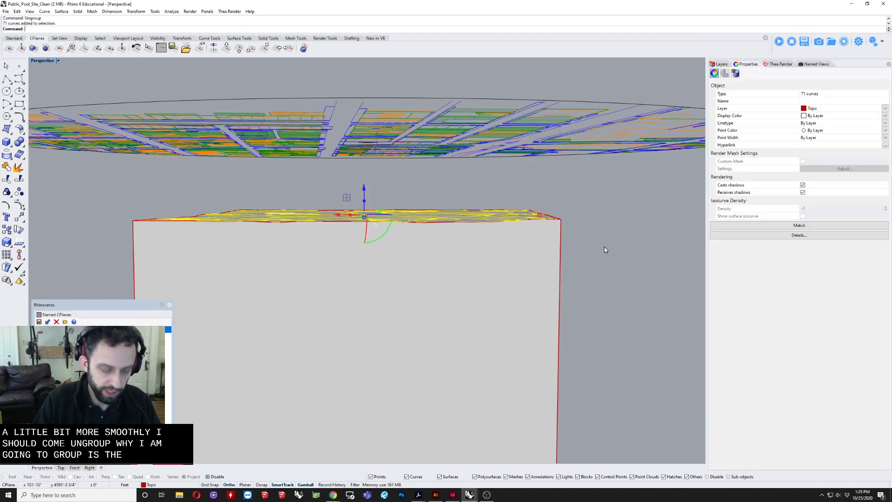
text(Group)
key(Return)
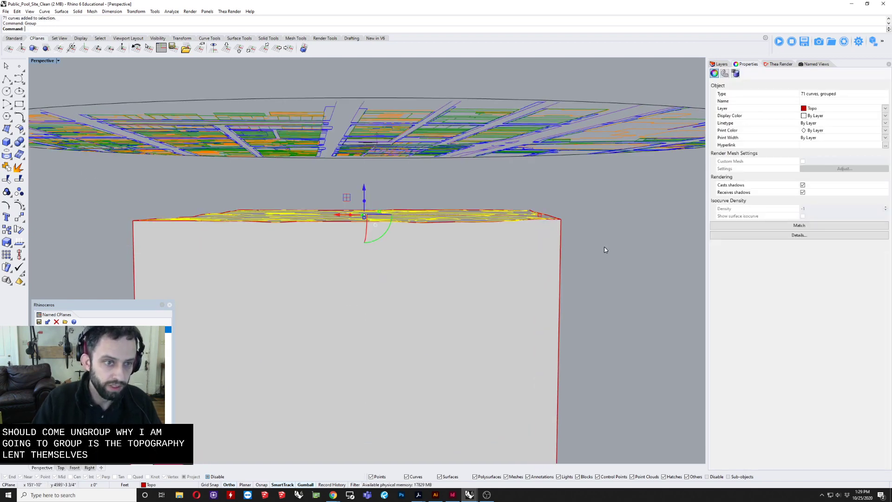
Step: Move the terrain solid to the SITE layer, leaving the grouped topography curves on Topo
click(605, 250)
click(418, 300)
right_drag(418, 300, 396, 310)
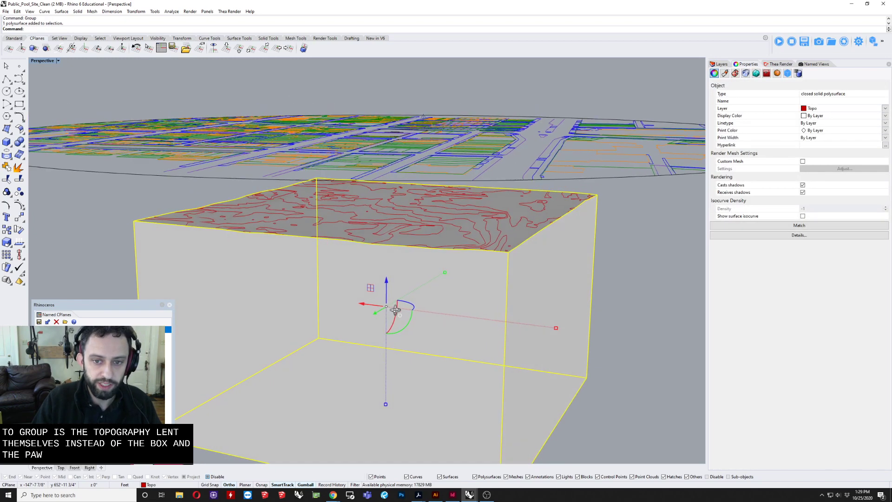
click(495, 218)
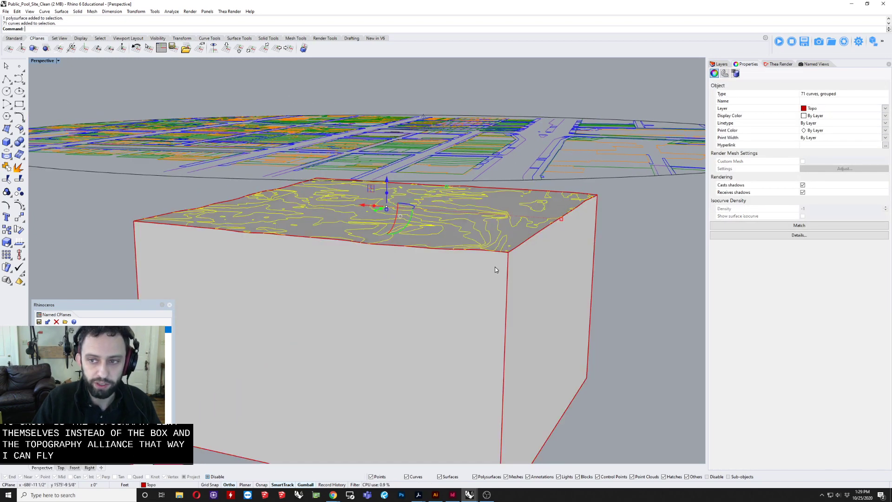
click(564, 266)
click(722, 64)
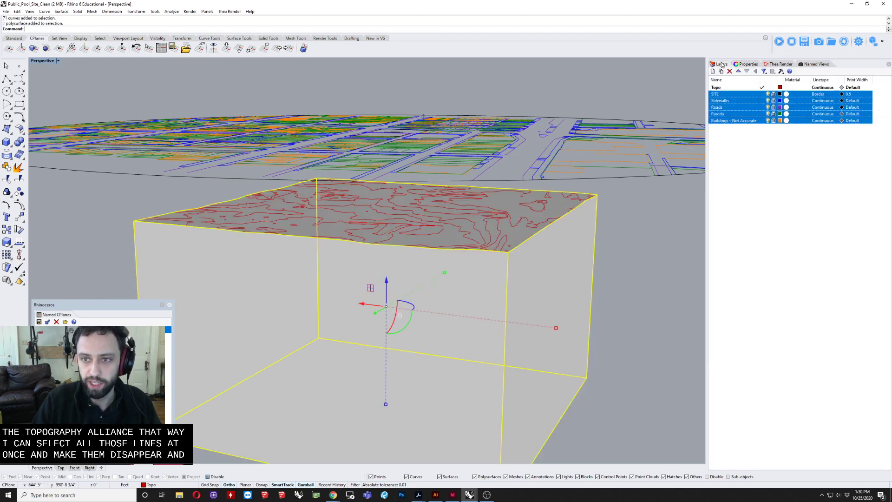
click(737, 95)
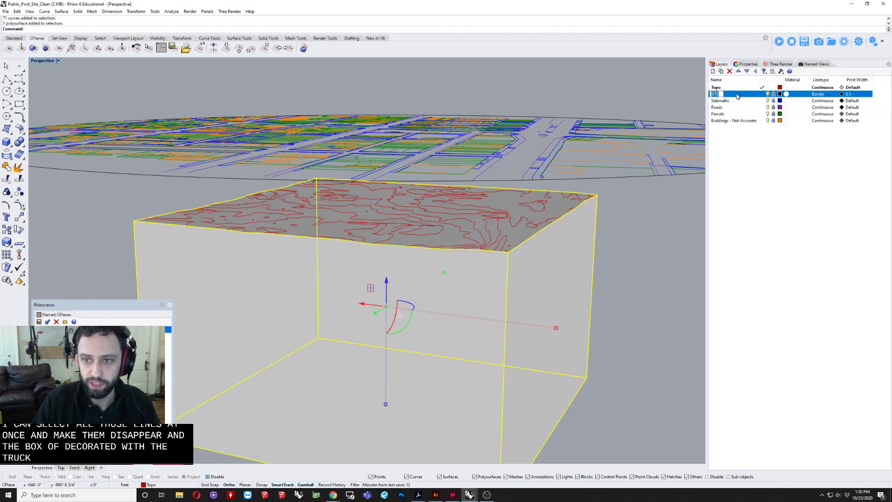
right_click(739, 94)
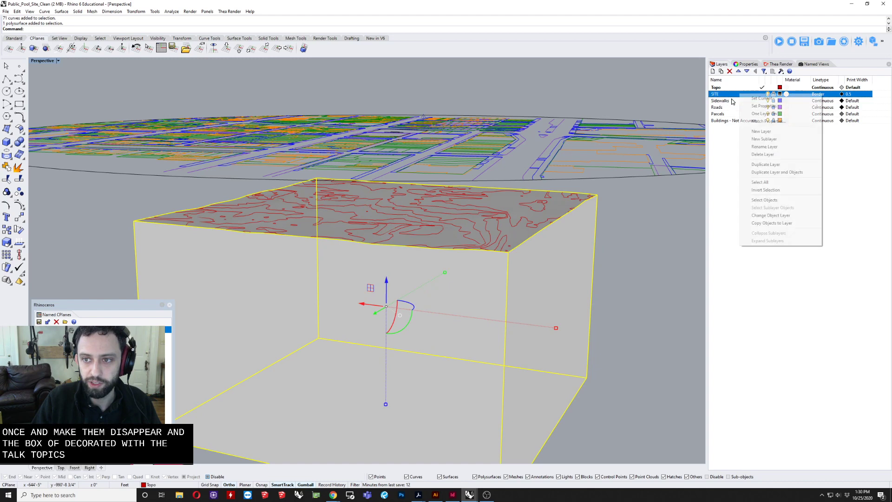
click(755, 216)
Step: Unlock the SITE layer, keep Sidewalks and Roads locked, and toggle SITE's visibility off and on to check the terrain solid
click(773, 101)
click(773, 93)
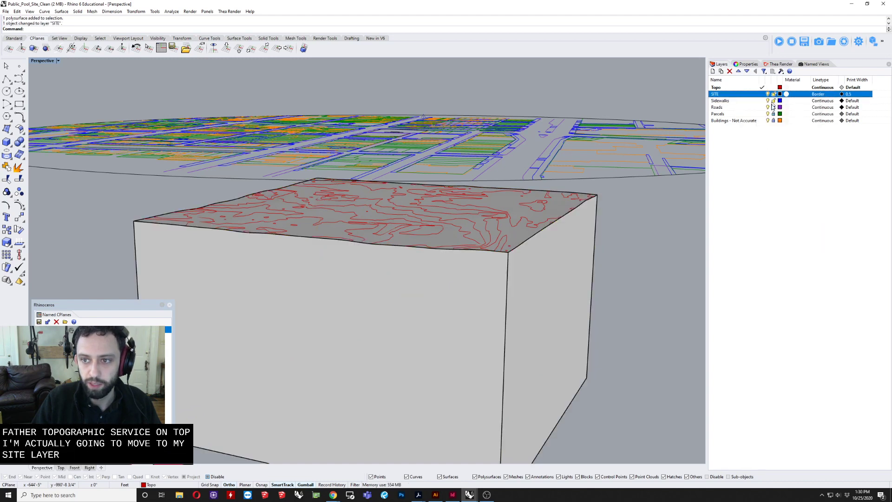
click(773, 108)
click(774, 101)
click(773, 107)
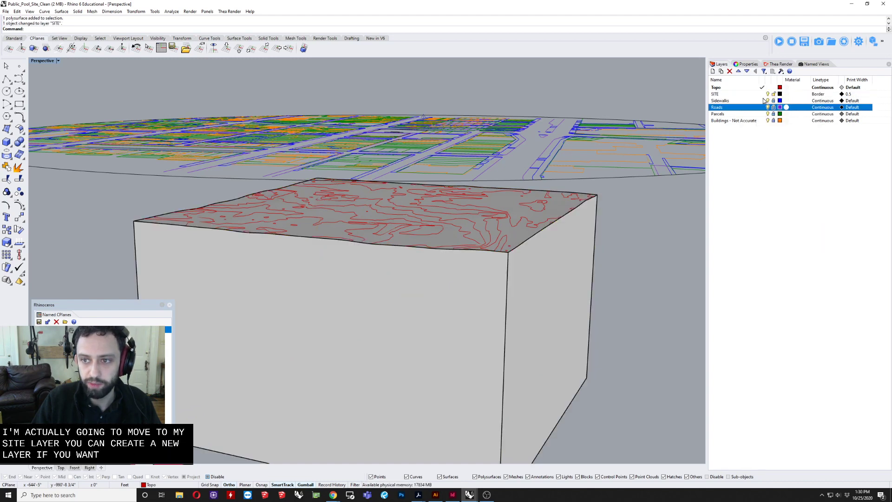
click(575, 253)
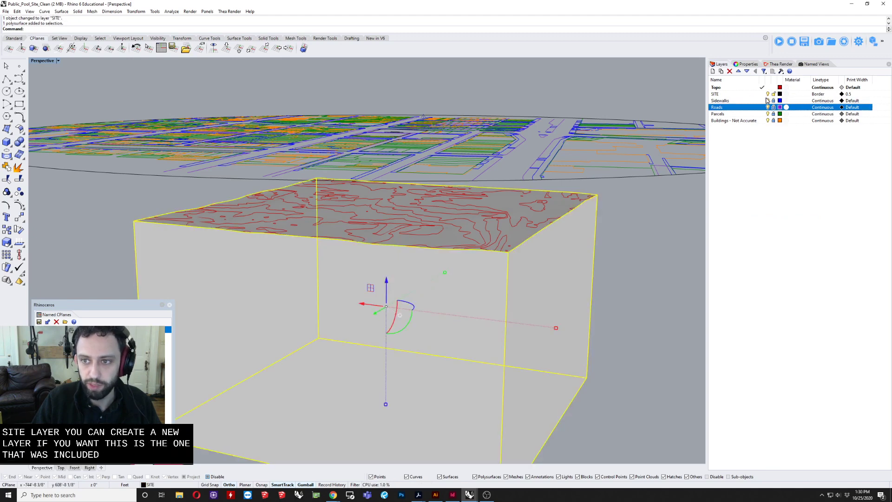
click(768, 94)
click(767, 94)
Step: Restore the Standard tool set and maximize the Top view of the site plan
right_drag(521, 245, 488, 317)
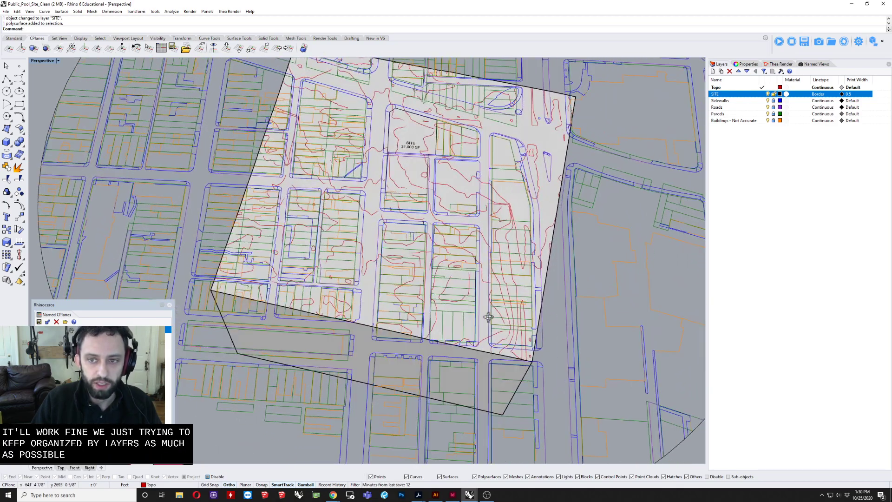
double_click(46, 64)
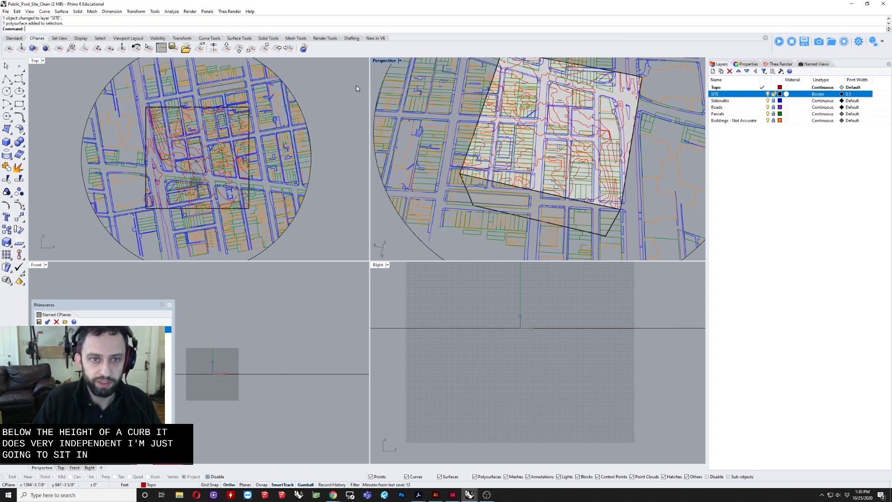
click(6, 40)
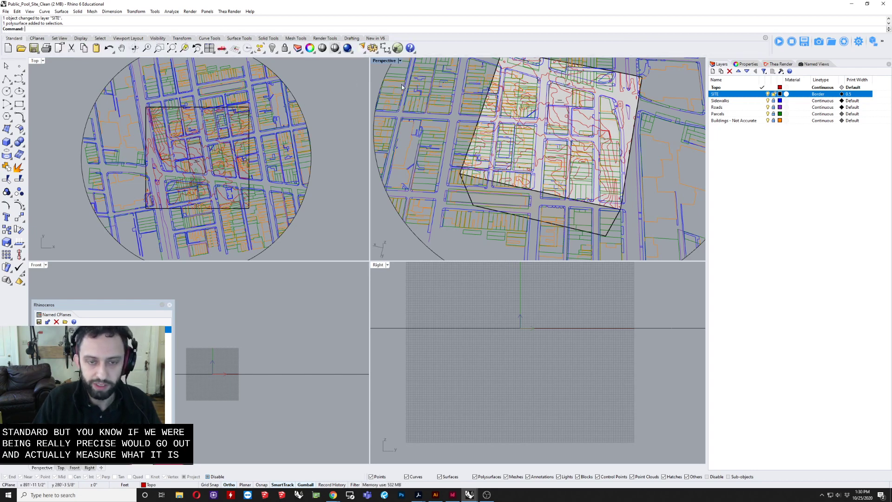
double_click(389, 62)
scroll(92, 111, up, 6)
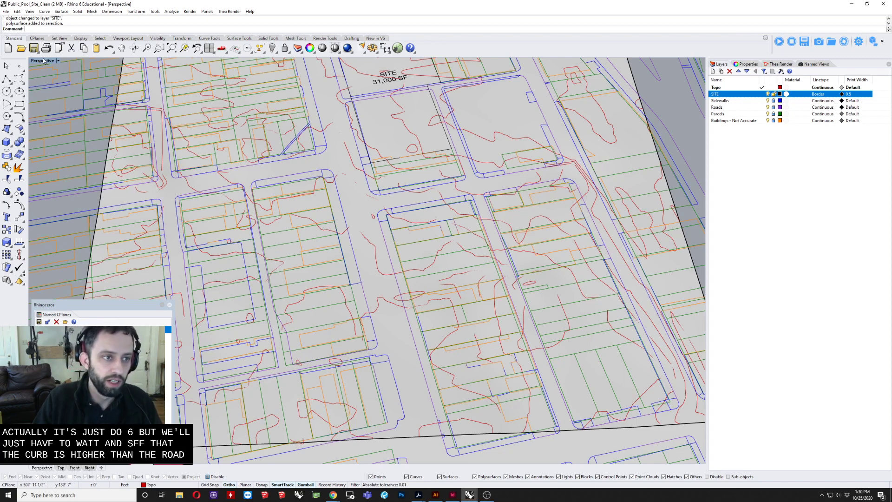
double_click(41, 60)
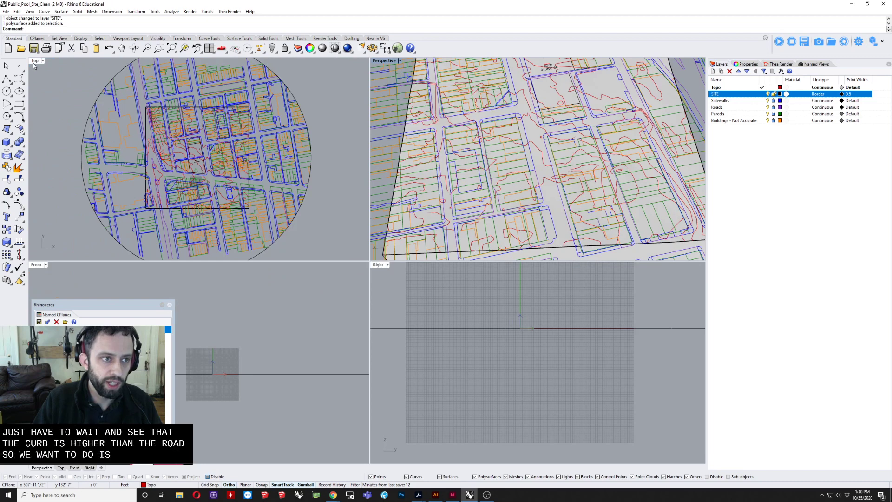
double_click(39, 61)
right_drag(390, 268, 378, 243)
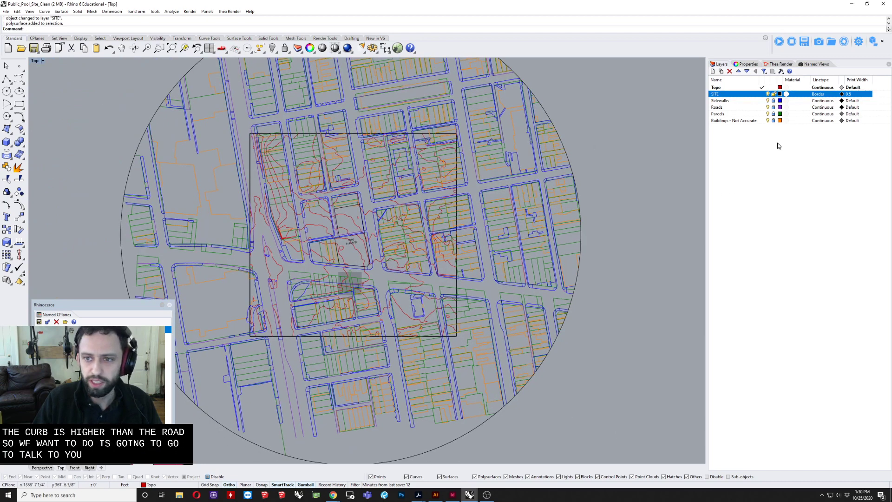
Step: Make SITE the current layer and turn off the Sidewalks, Parcels, Buildings - Not Accurate and Topo layers
click(768, 102)
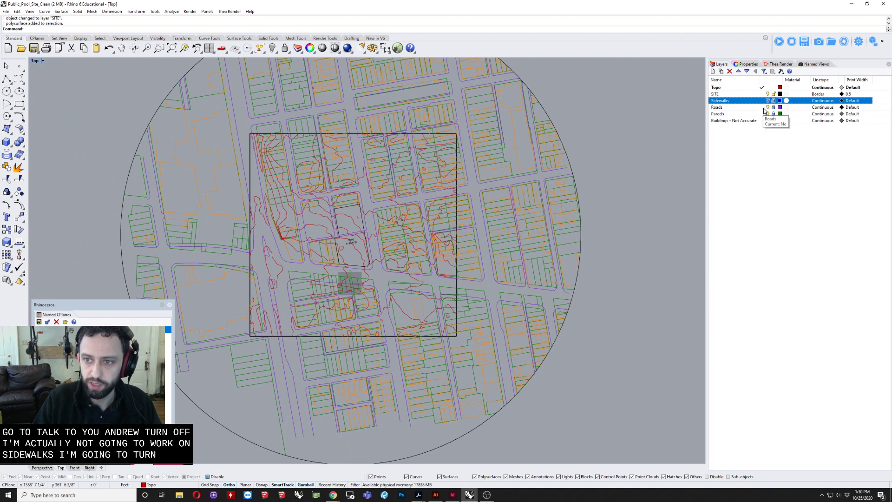
click(767, 114)
click(763, 120)
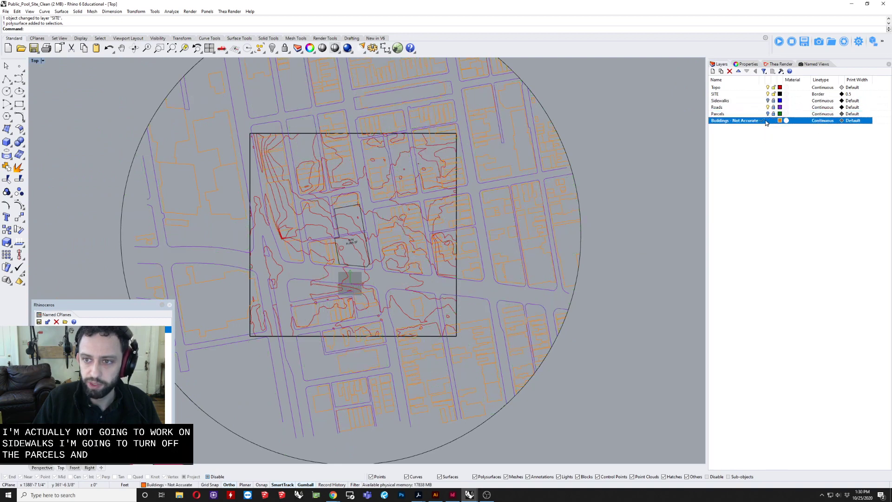
click(764, 95)
click(767, 120)
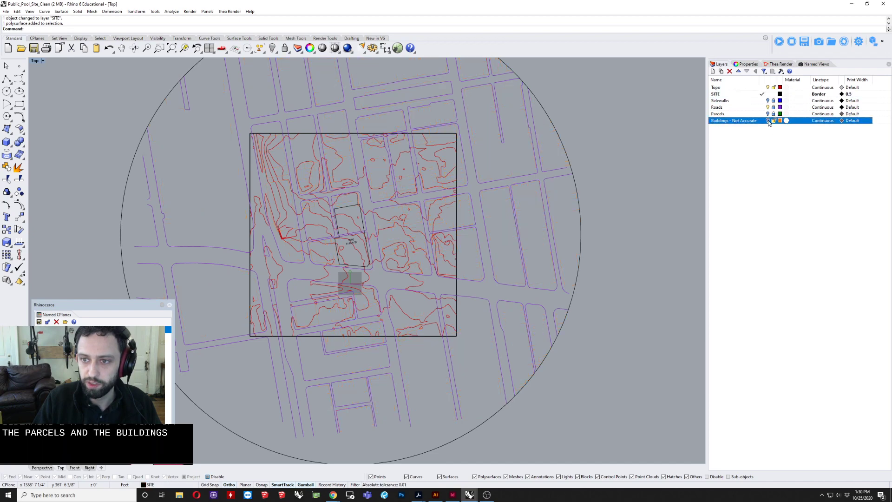
click(767, 88)
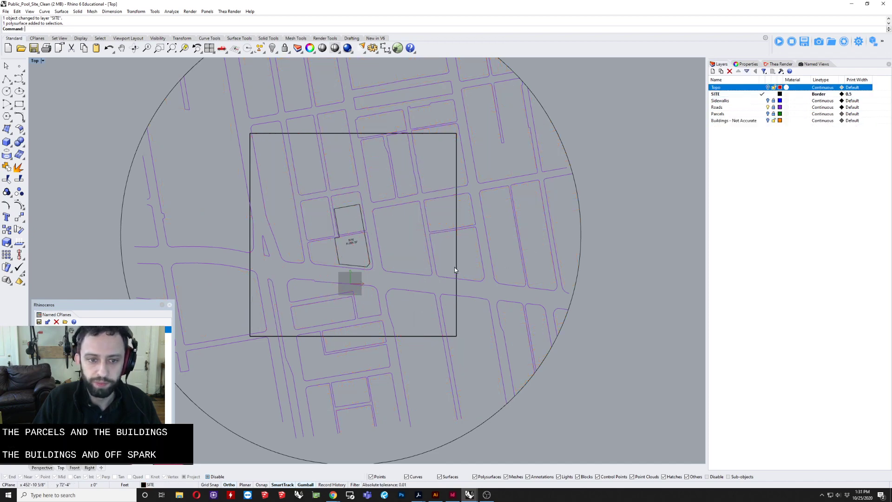
Step: Unlock the Roads layer so its outlines can be edited
scroll(453, 265, up, 4)
scroll(444, 257, down, 2)
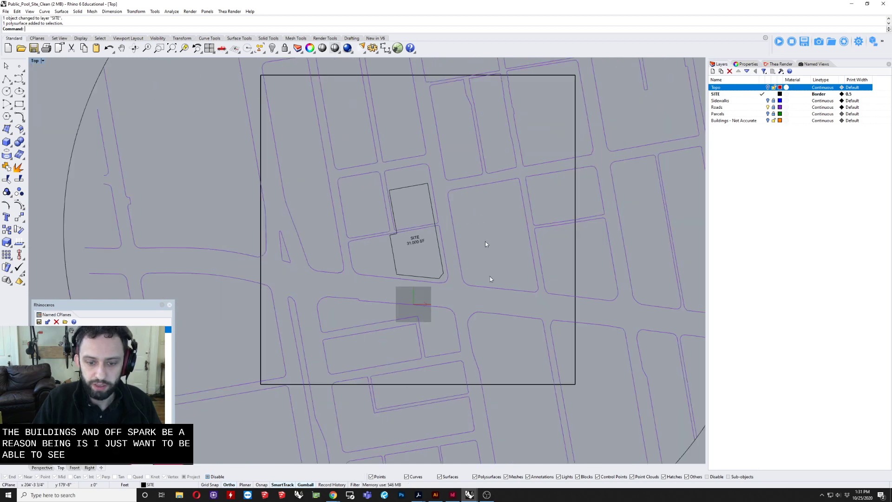
click(773, 107)
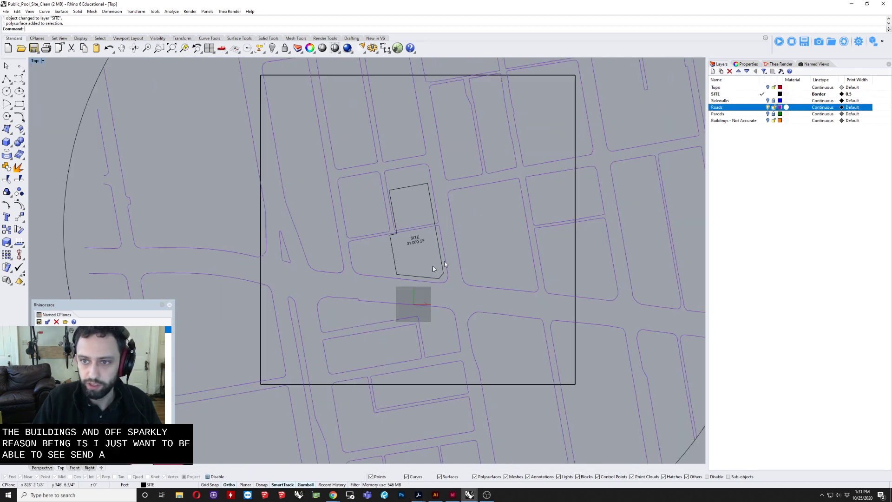
click(449, 230)
scroll(455, 277, down, 8)
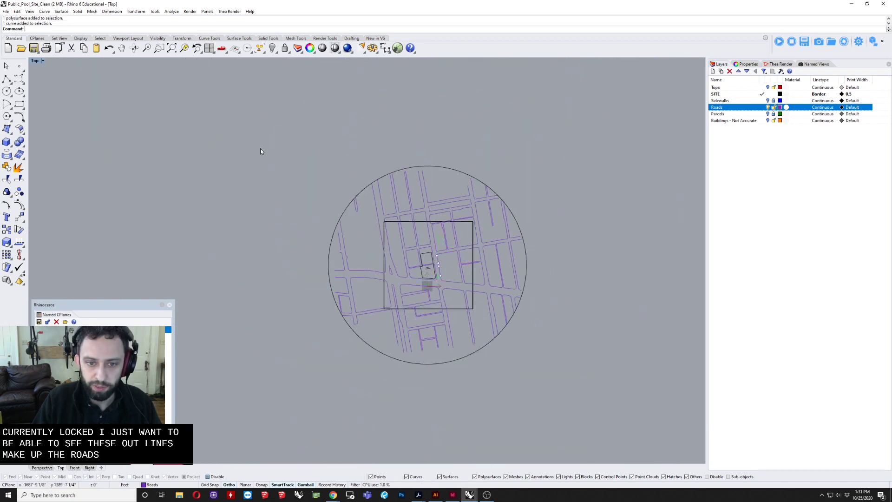
drag(261, 151, 651, 454)
scroll(603, 298, up, 5)
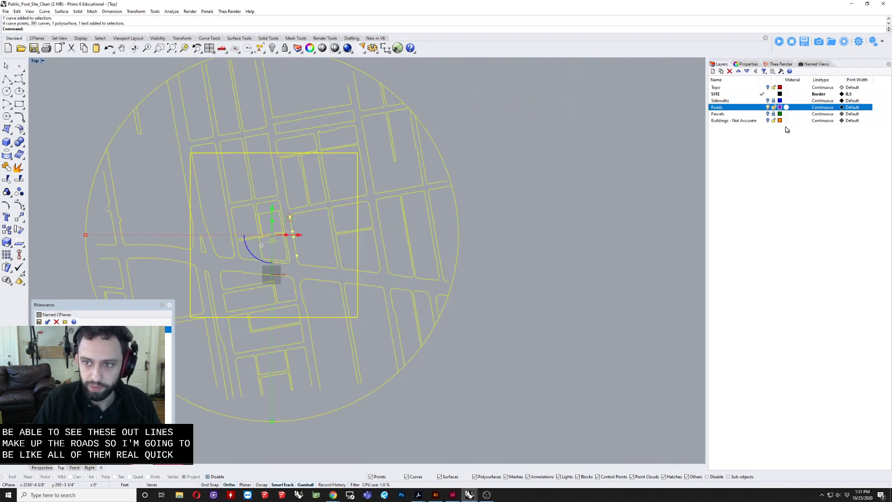
key(Escape)
scroll(400, 198, down, 3)
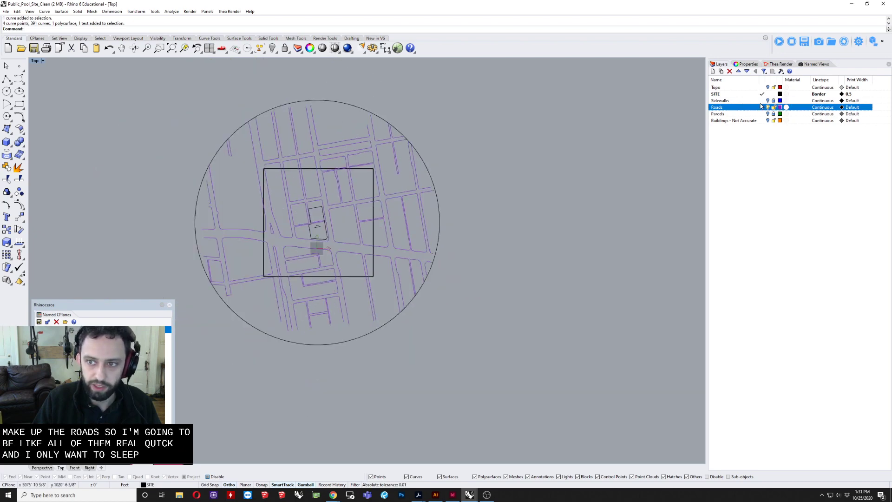
Step: Select all objects on the Roads layer and join them into continuous curves
right_click(753, 108)
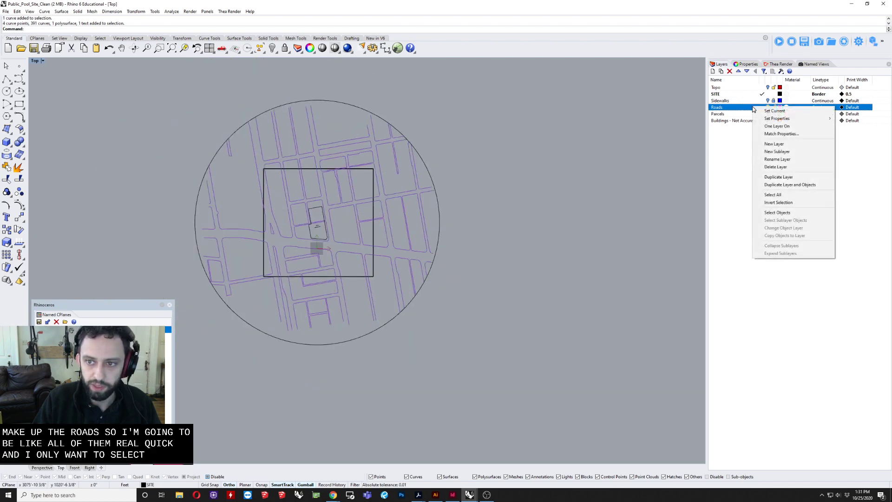
click(793, 213)
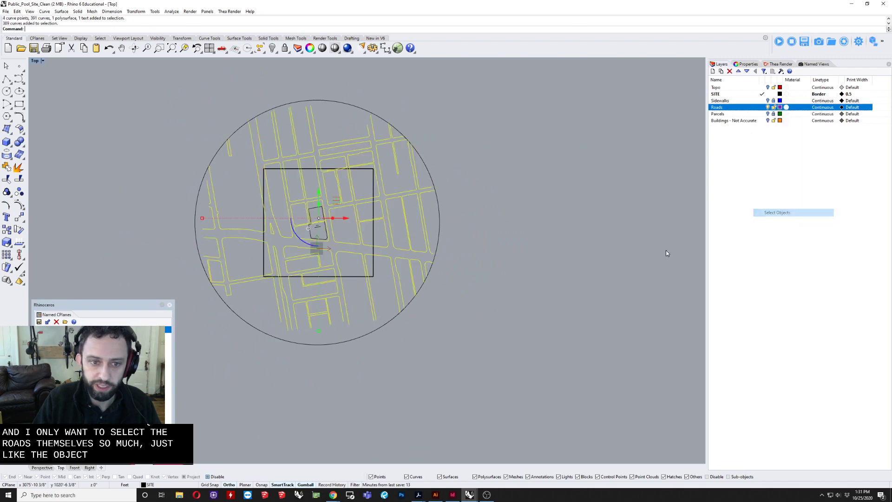
text(j)
key(Return)
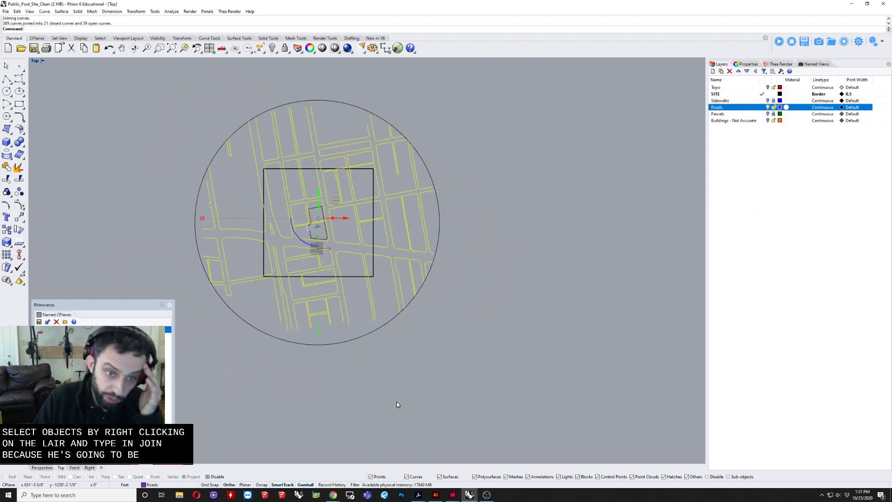
key(Escape)
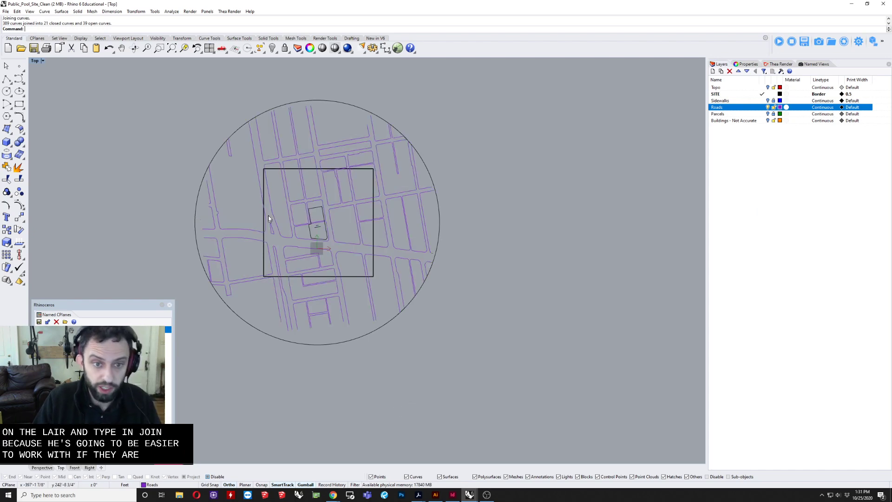
Step: Examine the road outline southeast of the site, checking where its rounded corner's end meets the adjoining road curve
scroll(372, 275, up, 3)
click(371, 278)
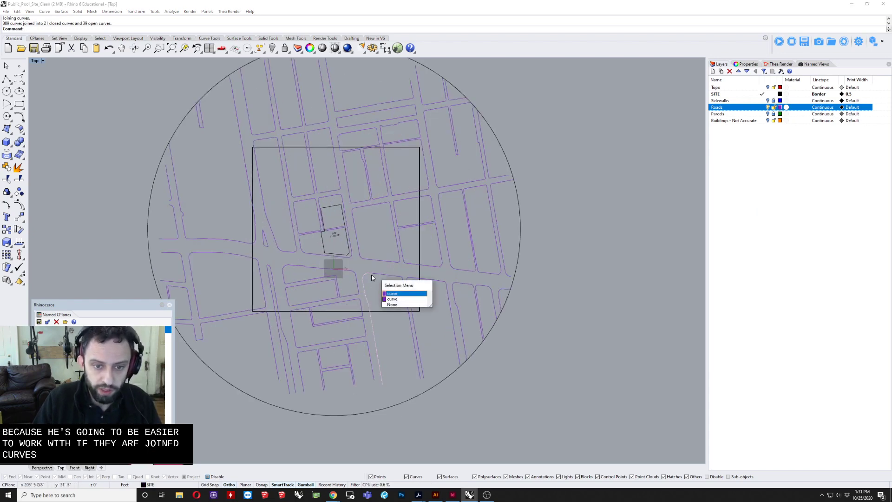
click(397, 296)
text(zs)
key(Return)
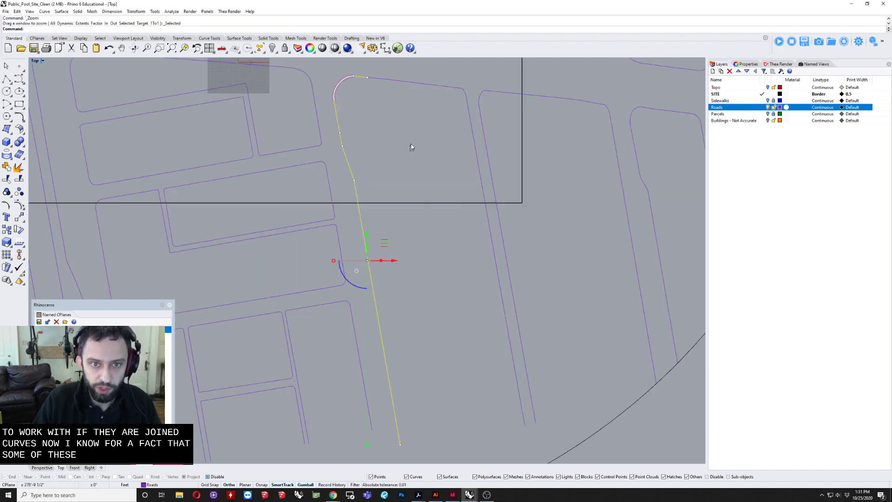
right_drag(411, 144, 393, 229)
scroll(346, 166, up, 6)
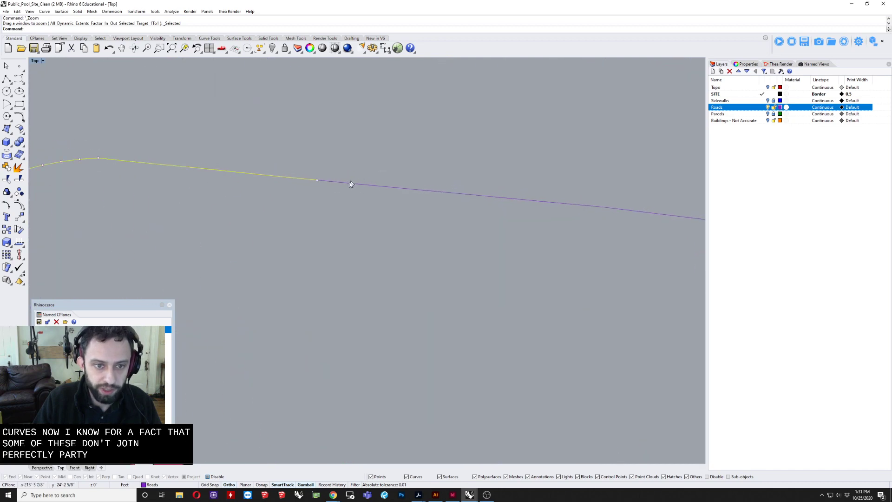
click(349, 182)
scroll(321, 179, up, 10)
scroll(275, 202, up, 4)
right_drag(276, 204, 325, 262)
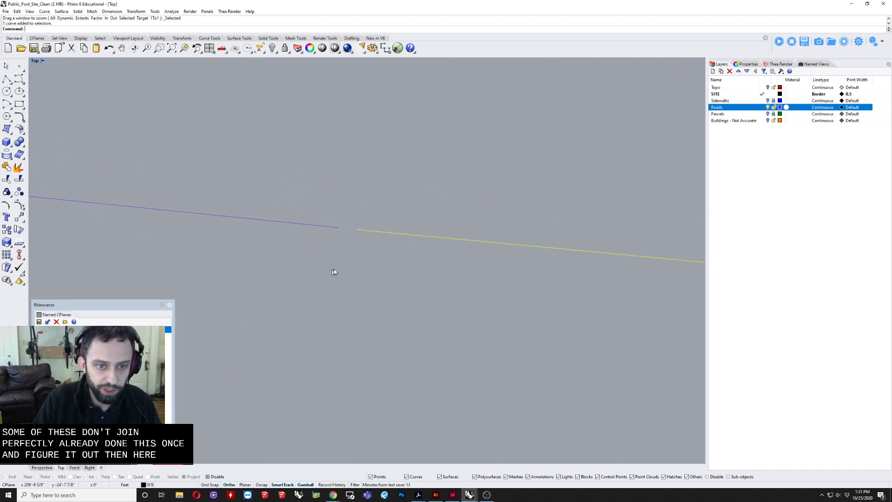
Step: Examine the two road curves southeast of the site, checking the gap between their ends along the block's north edge
click(341, 271)
scroll(352, 258, down, 12)
drag(370, 232, 329, 288)
scroll(328, 296, down, 10)
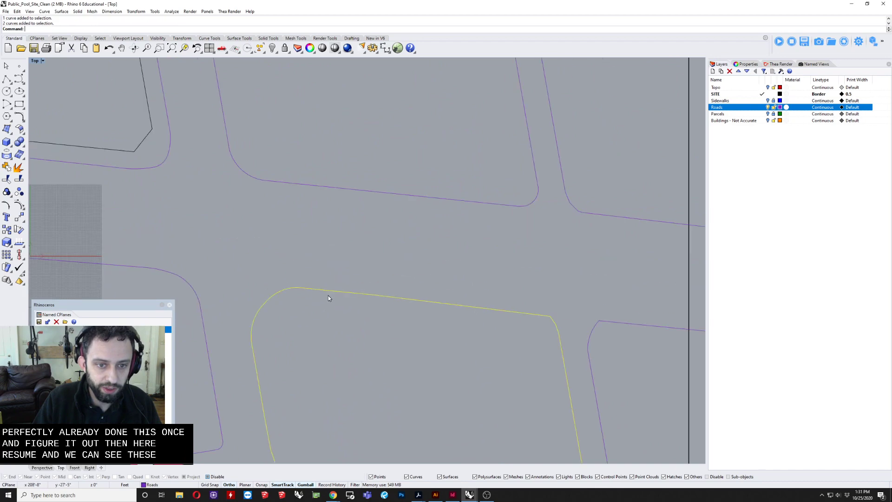
scroll(327, 299, down, 5)
scroll(332, 301, up, 15)
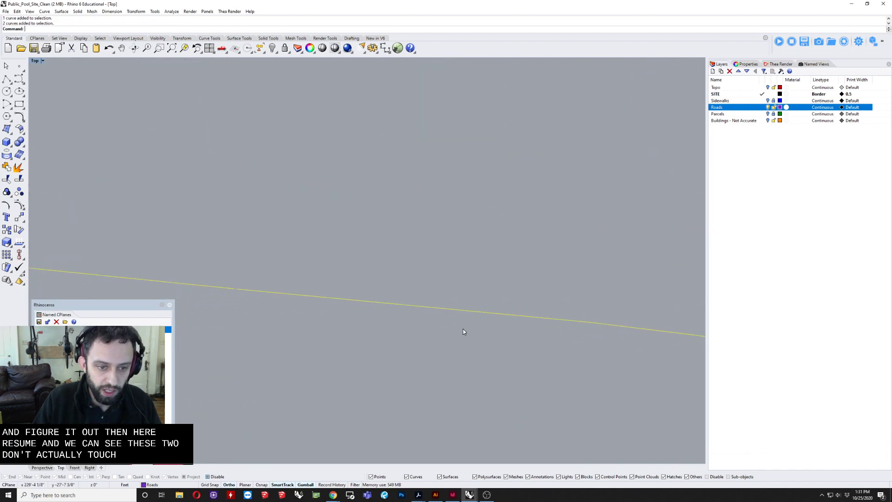
scroll(353, 330, down, 10)
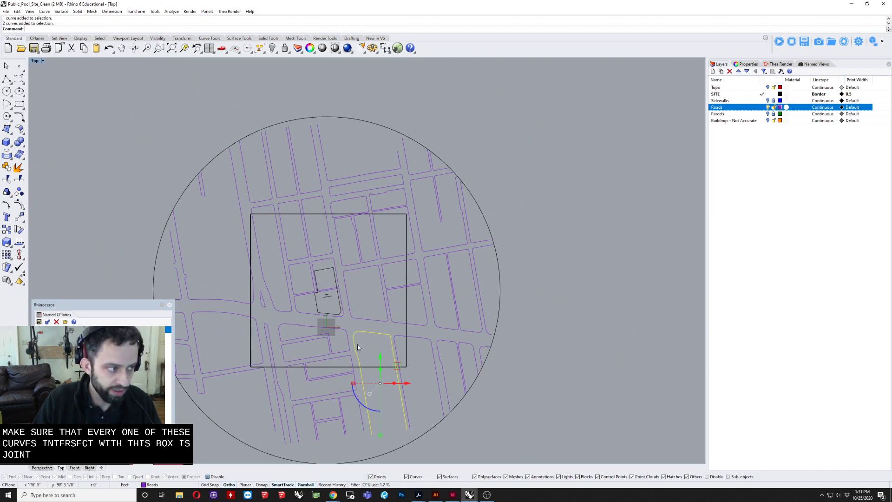
scroll(358, 332, up, 10)
scroll(380, 306, up, 6)
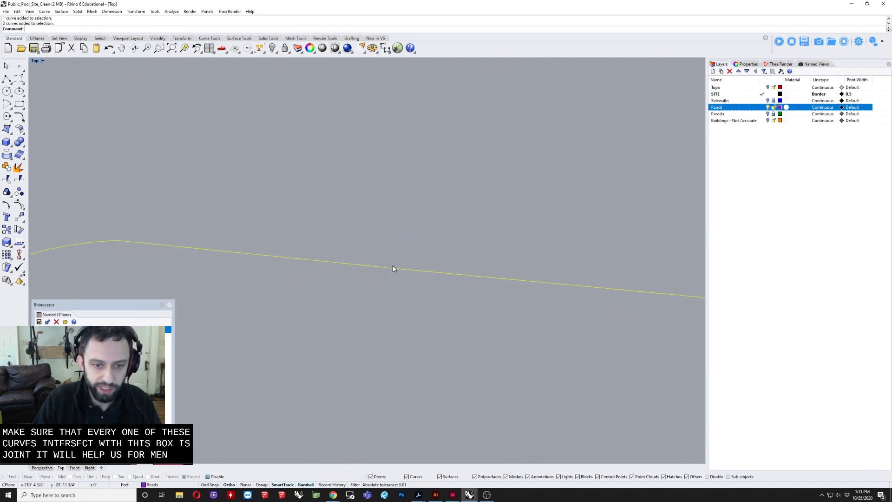
key(Escape)
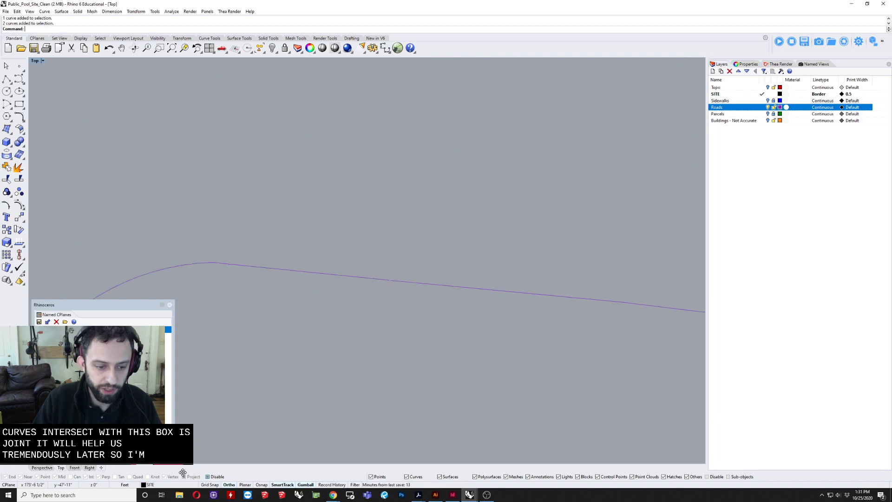
Step: Re-enable the object snaps, with Project on
click(208, 477)
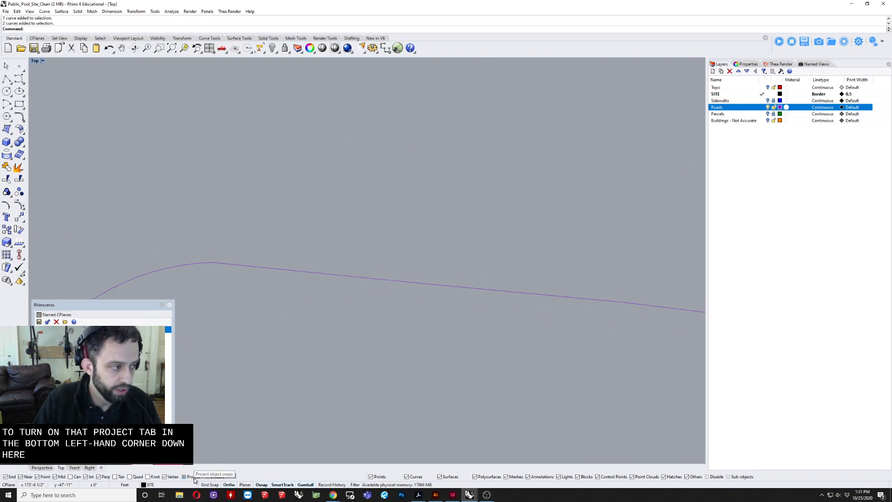
click(262, 485)
click(264, 485)
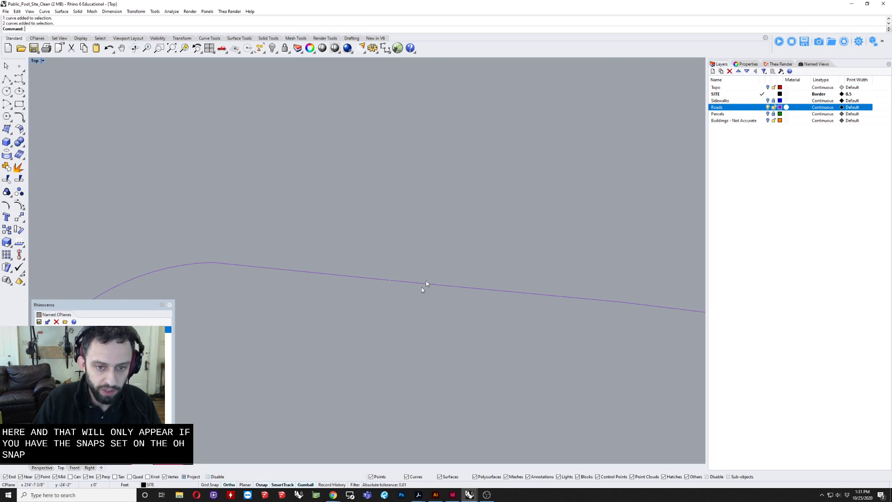
Step: Move the end point of the rounded-corner road curve southeast of the site slightly toward the adjoining curve's end
scroll(422, 286, up, 2)
drag(388, 246, 358, 308)
scroll(403, 277, up, 7)
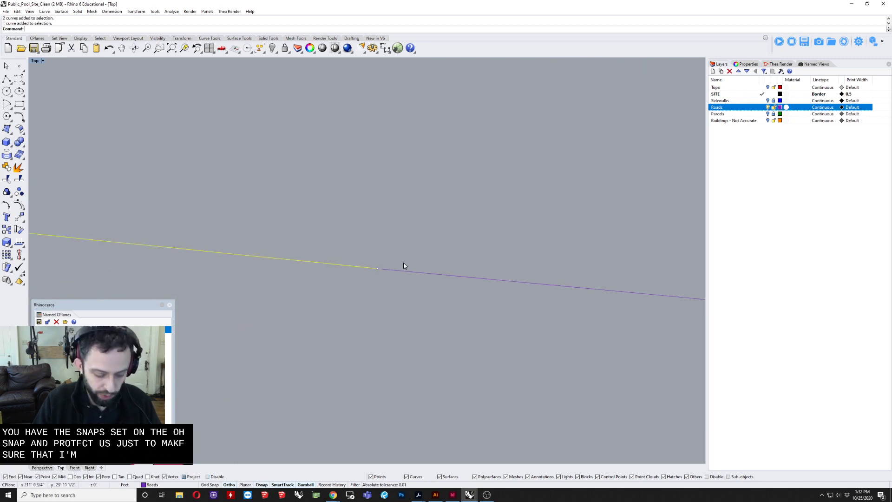
text(m)
key(Return)
key(Escape)
drag(348, 243, 396, 313)
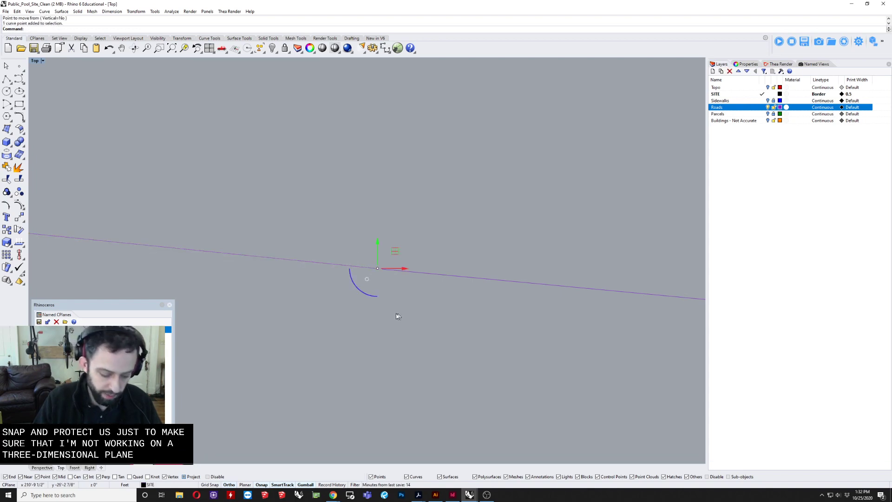
text(m)
key(Return)
right_drag(395, 270, 397, 213)
click(362, 211)
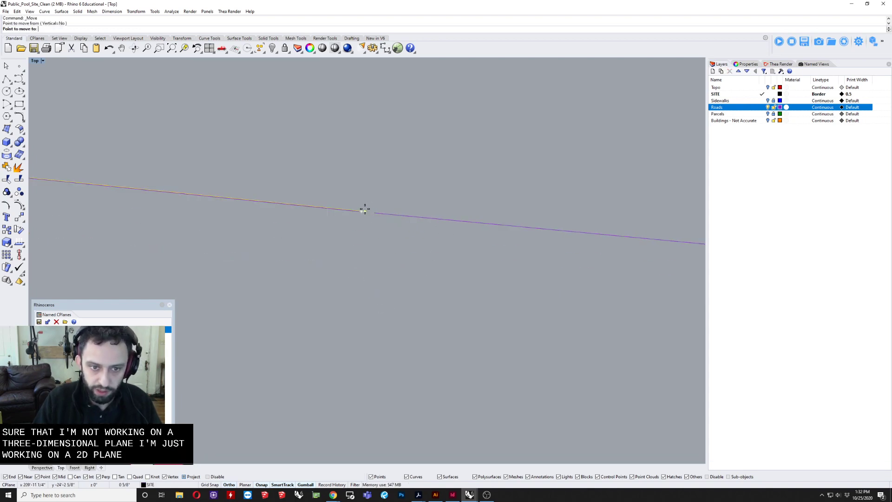
click(368, 213)
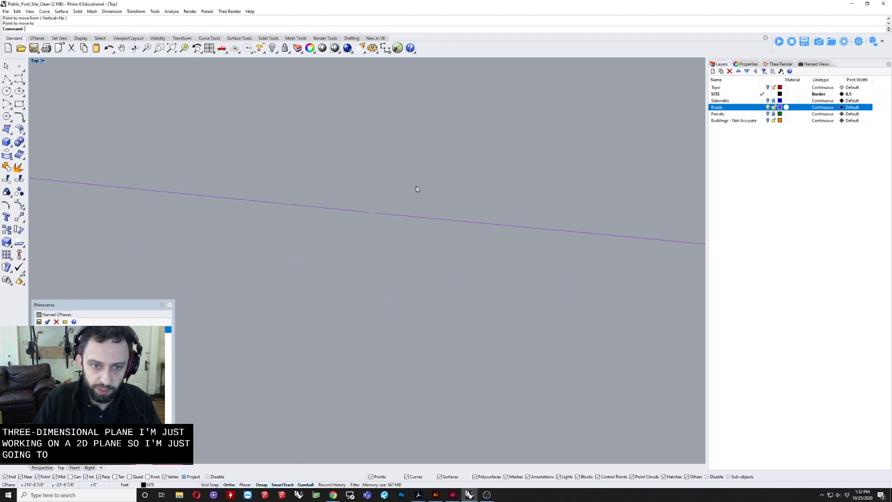
Step: Move the adjoining road curve's end point onto the rounded-corner curve's end, using the End snap
click(389, 215)
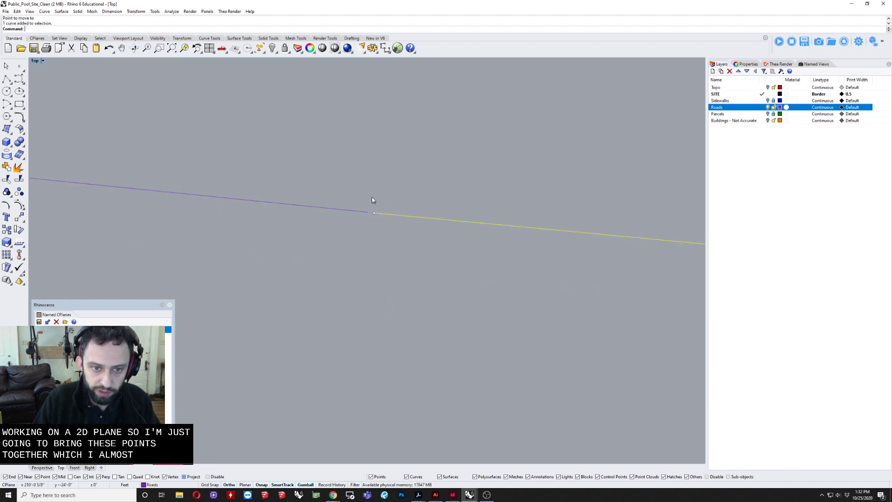
click(374, 212)
text(m)
key(Return)
click(373, 212)
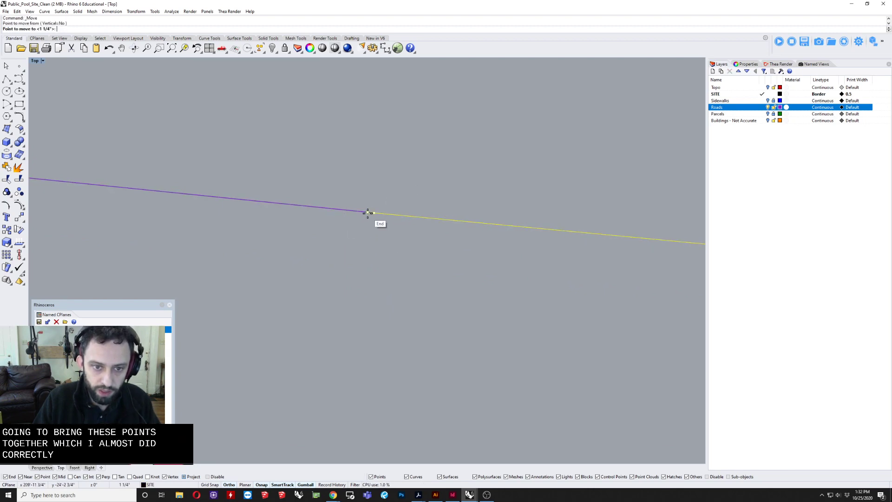
click(367, 213)
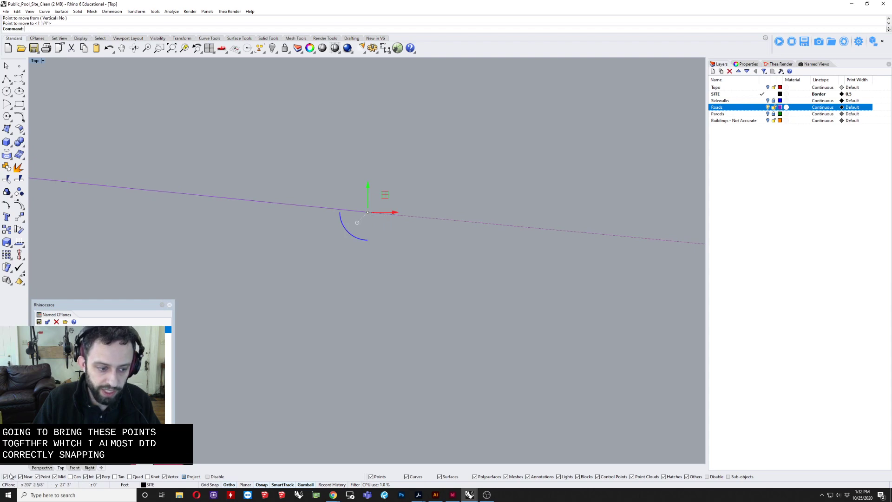
Step: Join the two road curves of the southeast block into one and show the joined curve's object properties
drag(414, 204, 317, 291)
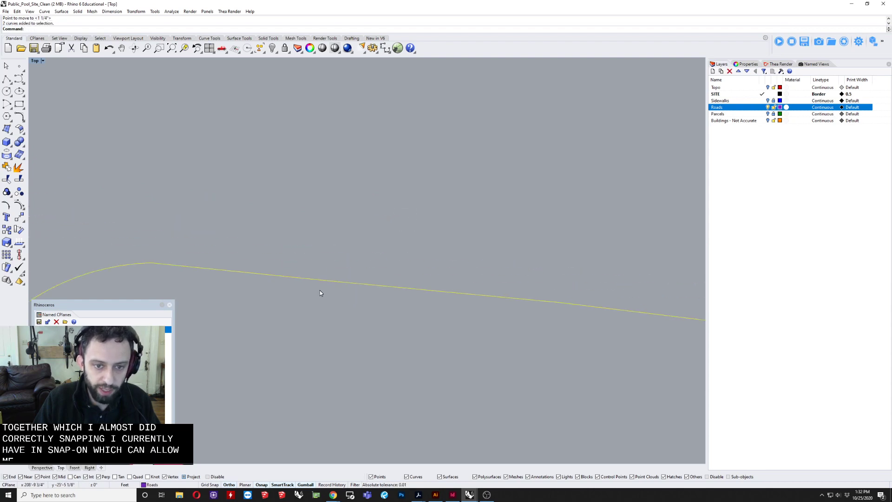
scroll(320, 290, down, 5)
text(join)
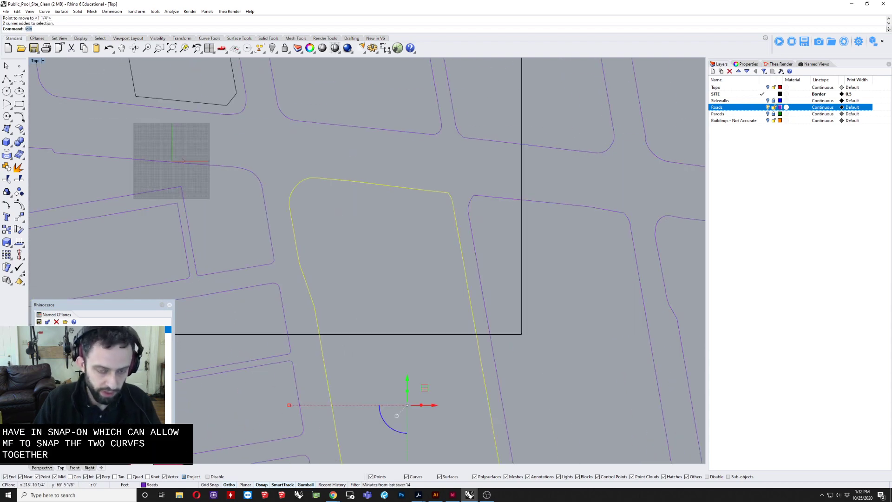
click(746, 65)
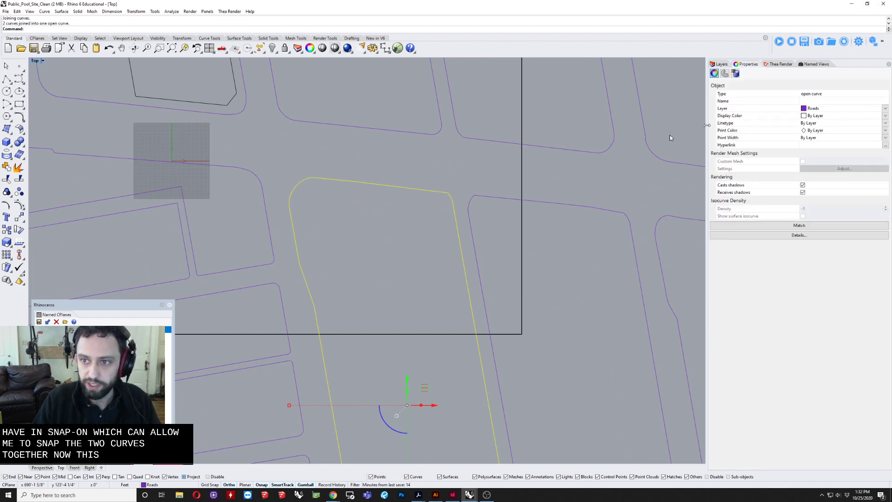
Step: Select the joined southeast block outline and check its open ends south of the site boundary box
scroll(372, 236, down, 3)
scroll(413, 166, up, 2)
scroll(413, 166, down, 4)
click(412, 197)
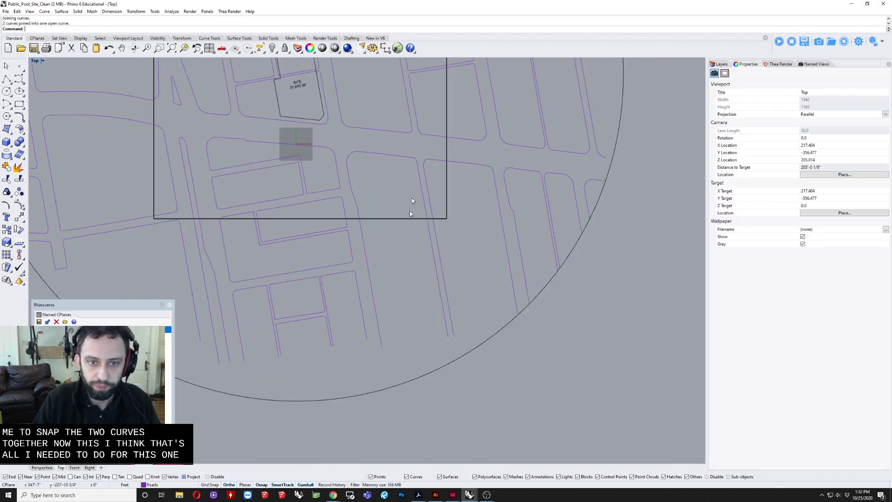
click(421, 189)
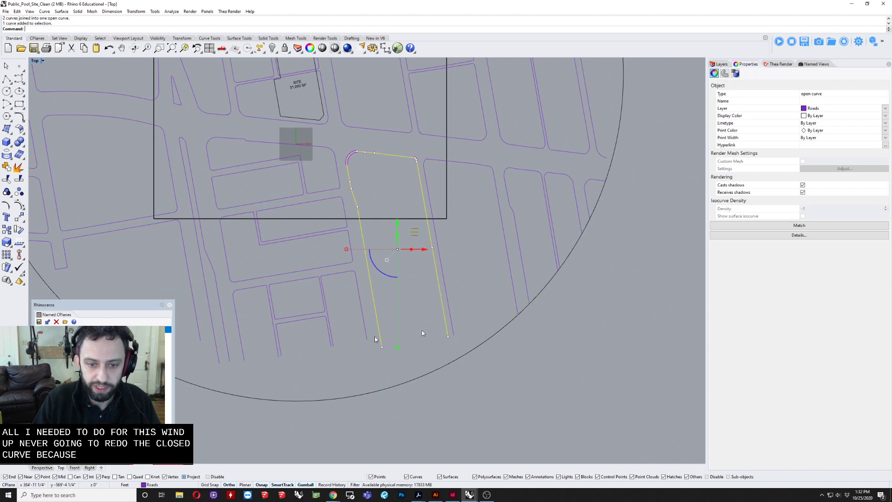
key(Escape)
scroll(414, 326, down, 2)
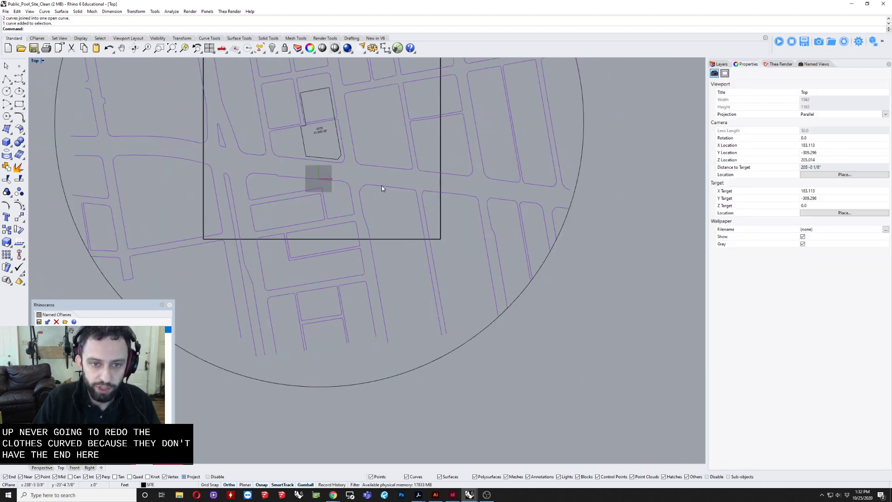
Step: Inspect the road curves around the origin, south of the site, for ends that do not meet properly
click(382, 188)
scroll(382, 183, up, 5)
scroll(372, 175, down, 3)
scroll(375, 188, up, 2)
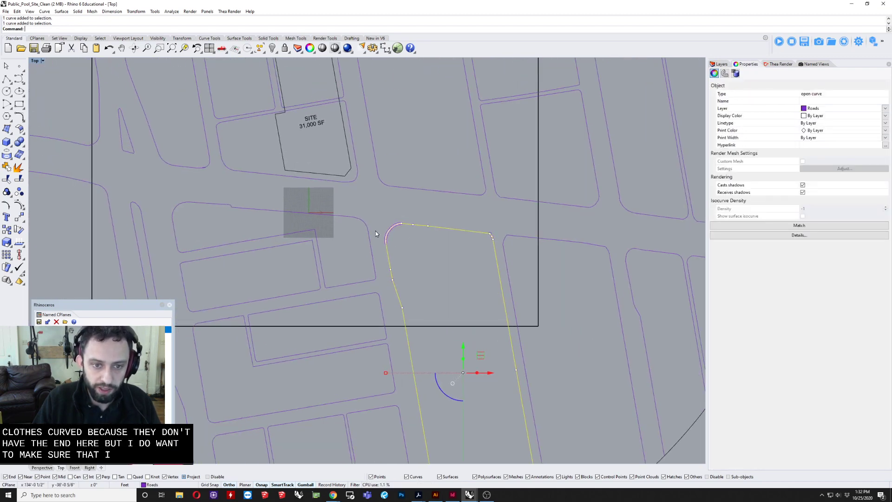
scroll(324, 218, up, 8)
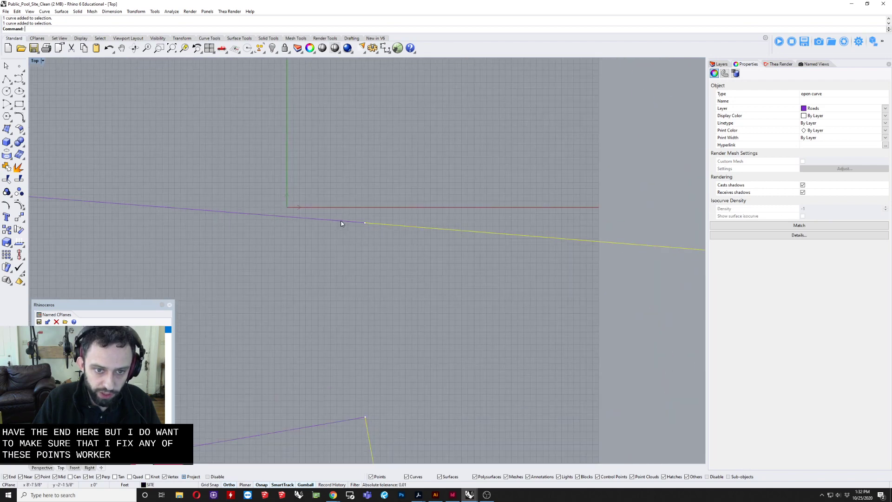
scroll(347, 222, down, 10)
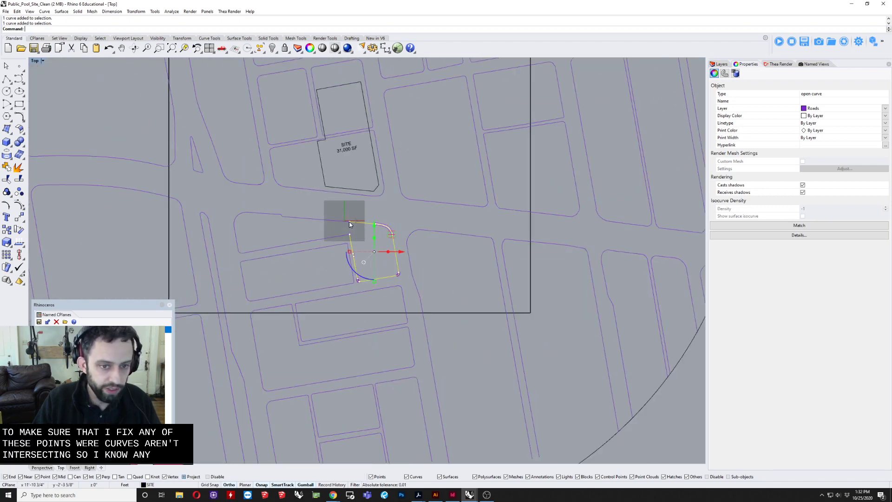
scroll(348, 222, up, 2)
key(Escape)
click(340, 222)
scroll(354, 227, up, 5)
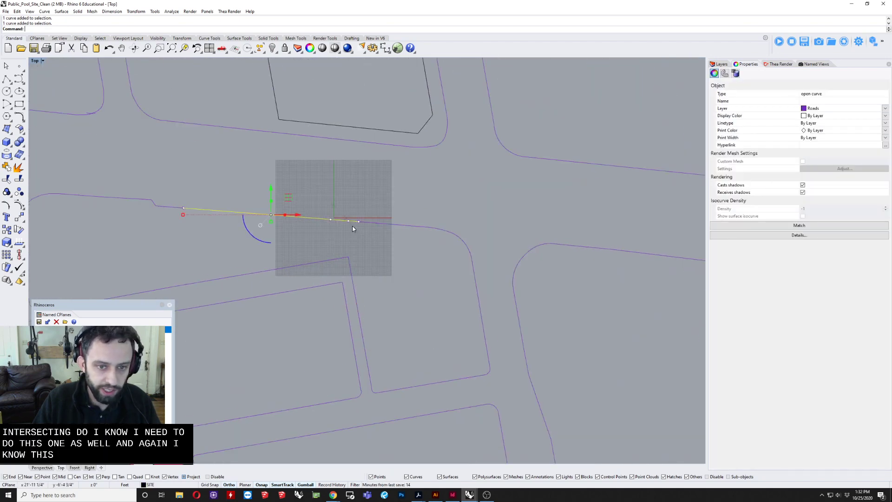
Step: Delete the overlapping east end point of the straight road curve that runs past the origin
click(358, 244)
click(331, 226)
click(376, 231)
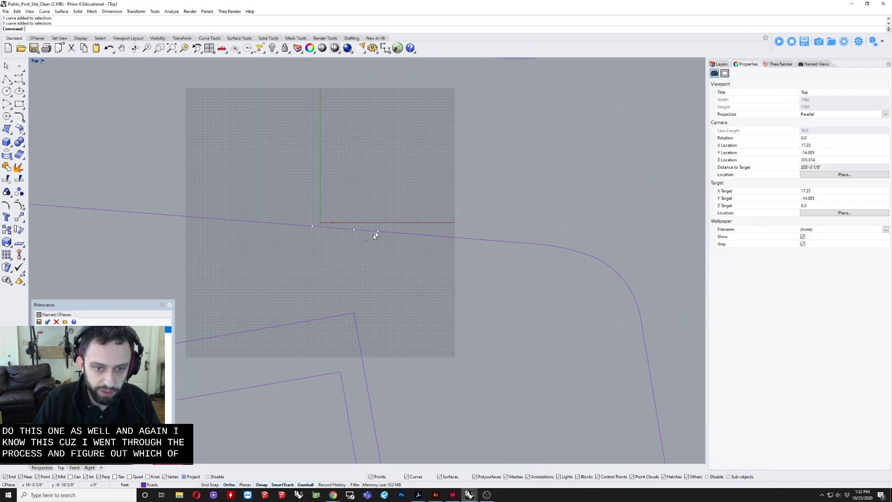
scroll(373, 225, up, 3)
drag(400, 222, 369, 265)
key(Delete)
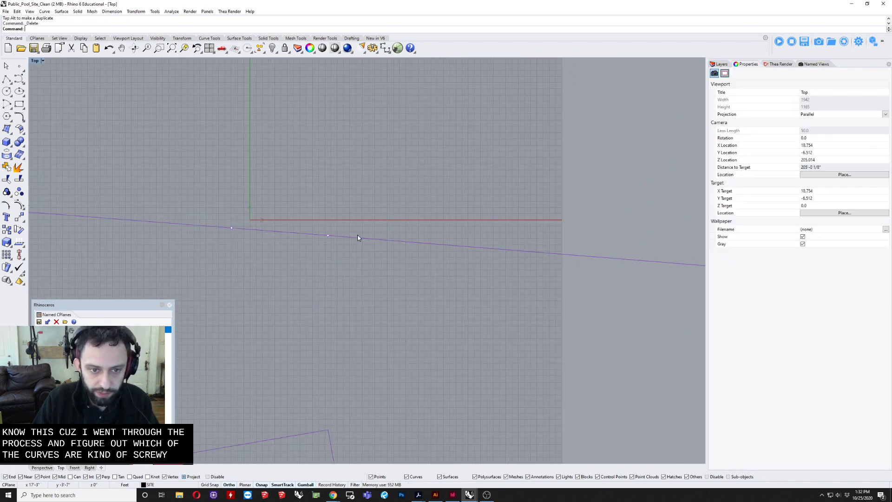
Step: Pull the eastern road curve's end point near the origin free and snap it onto the western curve's end
click(327, 236)
scroll(331, 238, up, 5)
drag(321, 231, 367, 286)
click(346, 236)
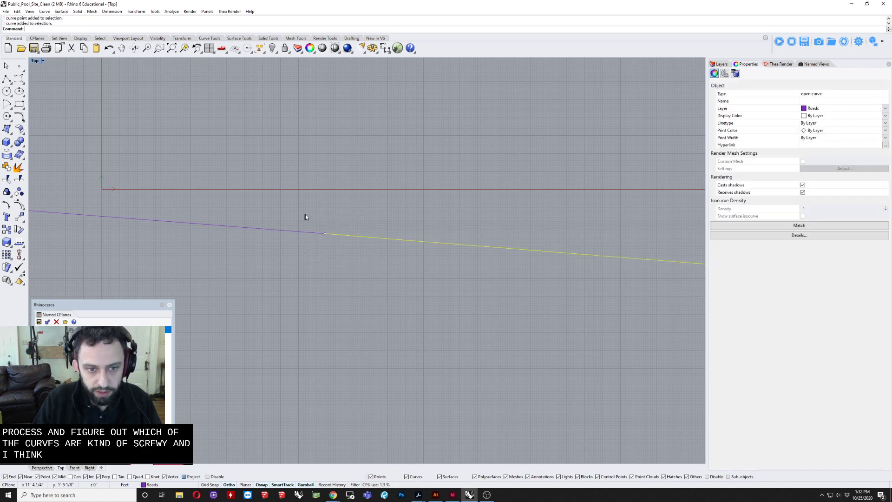
drag(305, 214, 343, 251)
drag(344, 216, 393, 255)
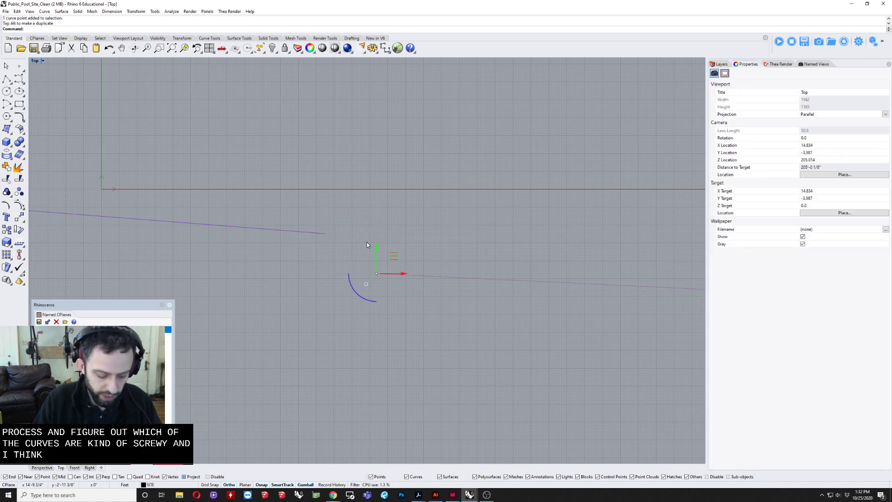
text(m)
key(Return)
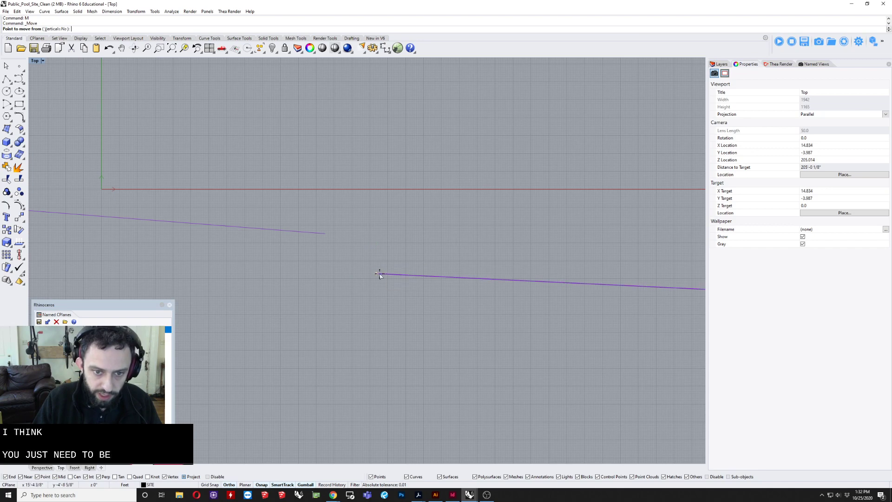
click(379, 273)
click(326, 230)
key(Escape)
Step: Check the road curves on both sides of their meeting point near the origin by selecting each one
scroll(330, 234, down, 5)
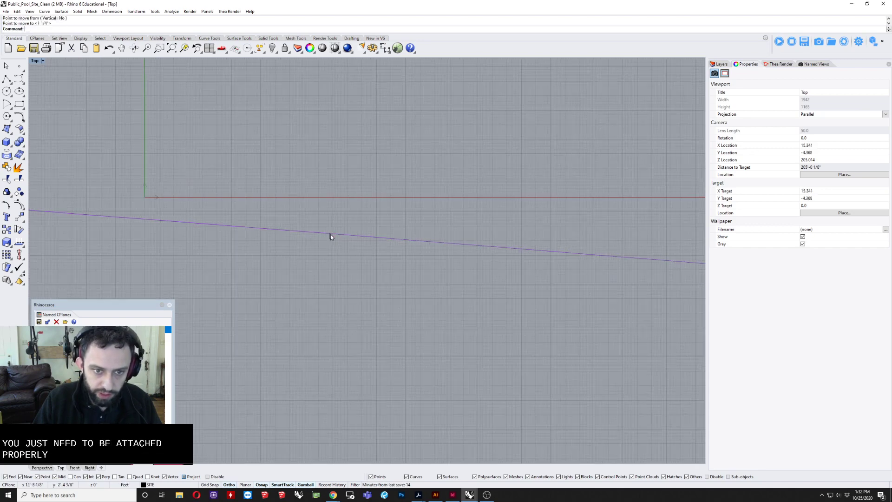
scroll(357, 261, down, 4)
scroll(357, 261, up, 1)
right_drag(357, 261, 365, 238)
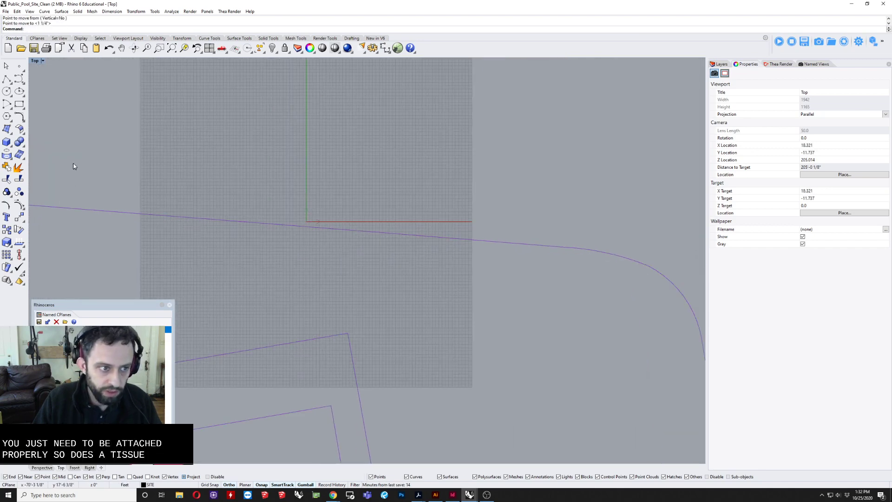
scroll(272, 191, down, 4)
scroll(285, 213, up, 1)
click(292, 210)
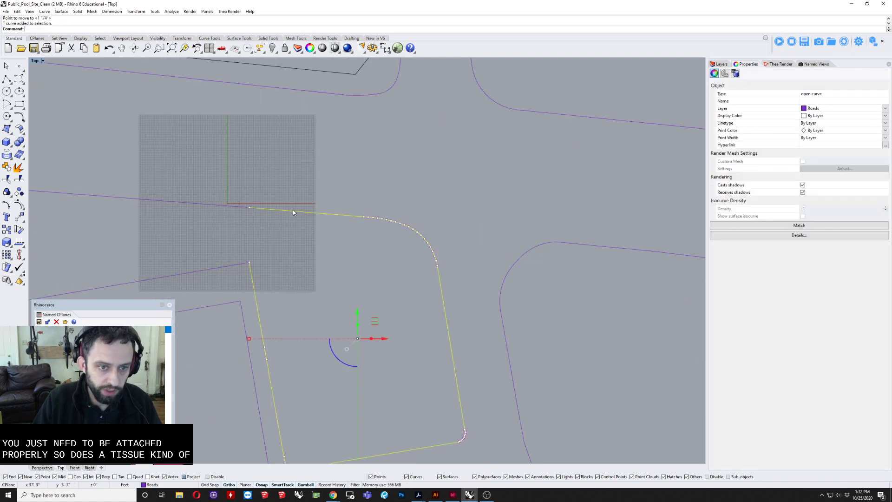
click(233, 206)
Step: Delete the overlapping end point of the slanted road curve at the block corner just south of the origin
click(236, 265)
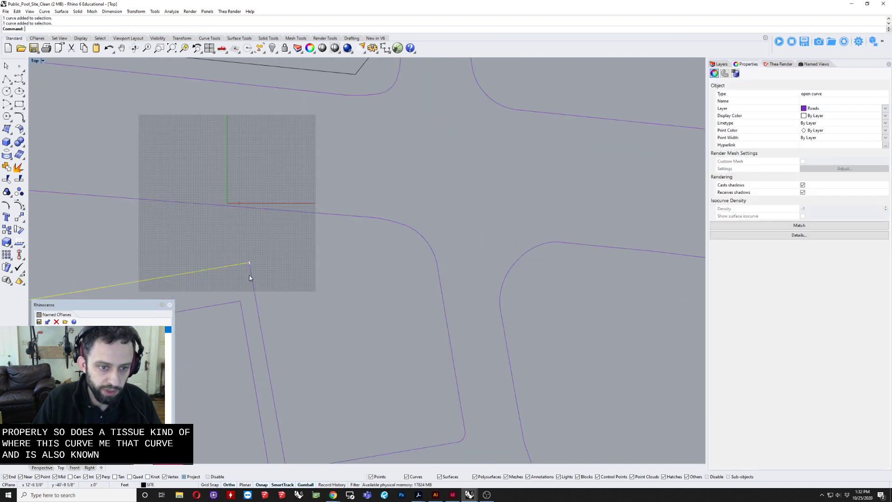
click(251, 274)
scroll(241, 260, up, 10)
scroll(264, 278, up, 10)
click(244, 242)
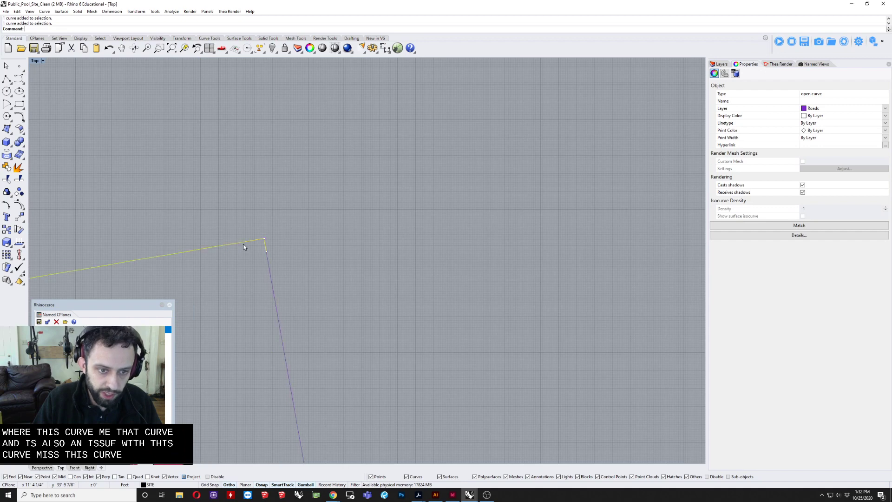
scroll(261, 256, up, 6)
click(255, 259)
key(Delete)
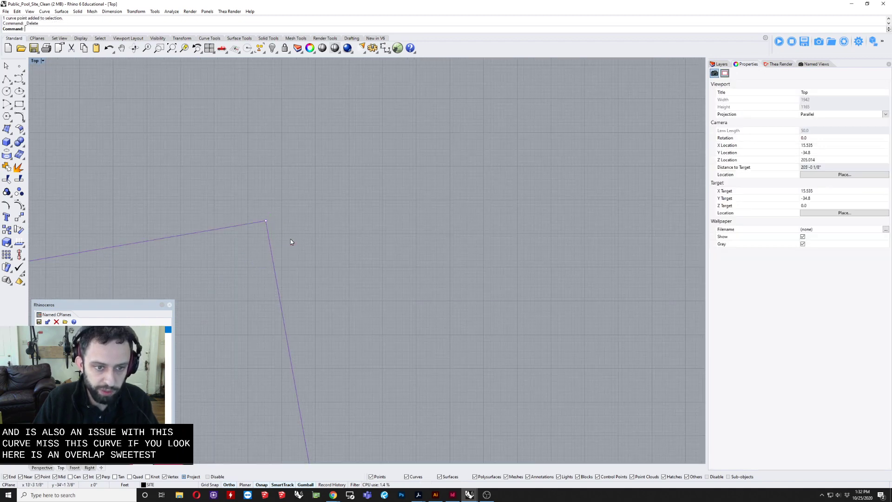
Step: Join the three road curves that outline the L-shaped block just south of the origin
click(266, 235)
shift+click(253, 223)
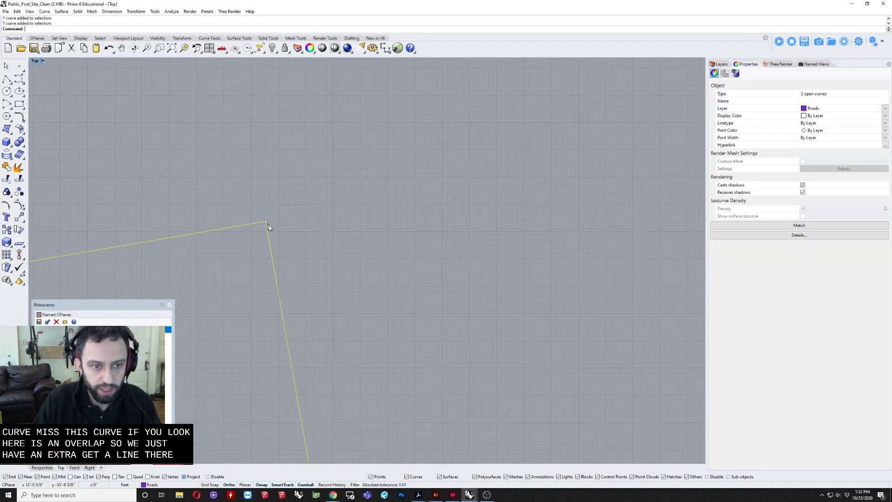
scroll(258, 216, down, 5)
shift+click(246, 174)
scroll(246, 171, down, 4)
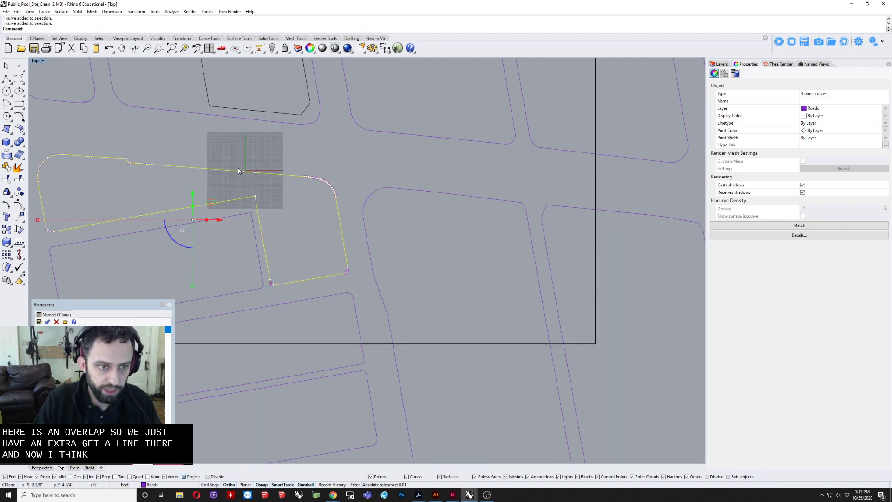
text(K)
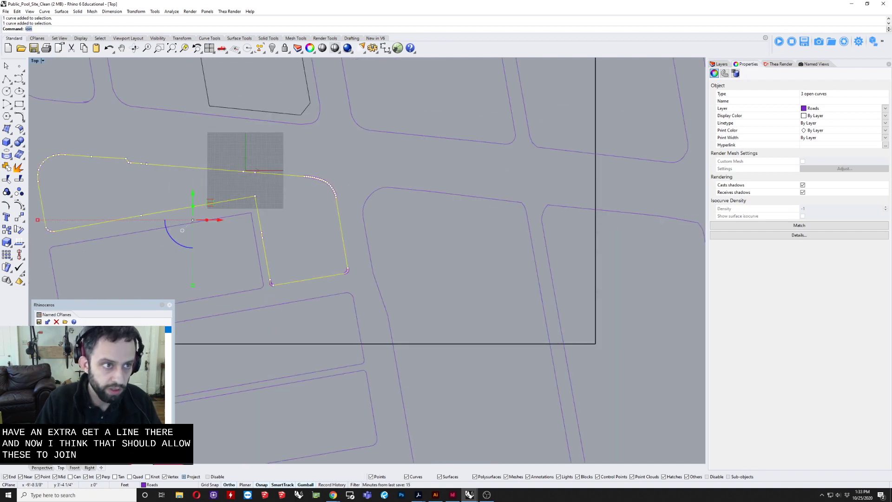
key(Return)
key(Escape)
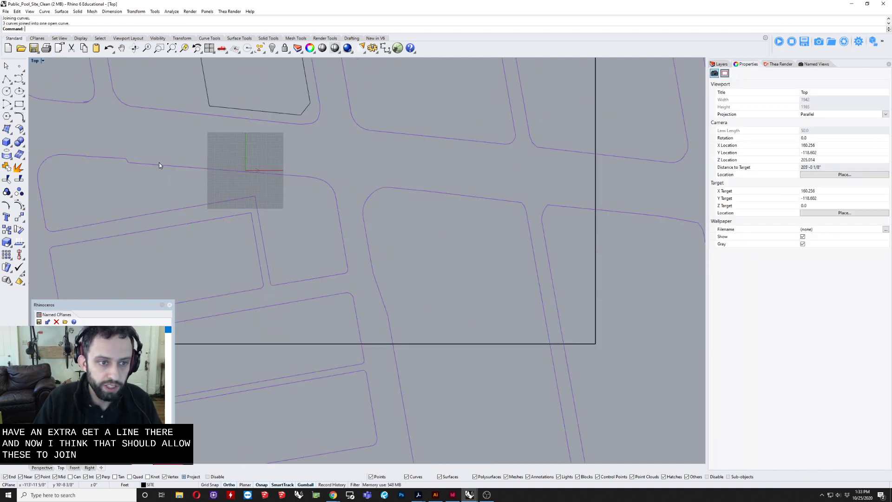
Step: Locate the open ends of the joined L-shaped block outline with EndBulge
click(153, 165)
right_drag(131, 165, 288, 184)
scroll(203, 165, up, 4)
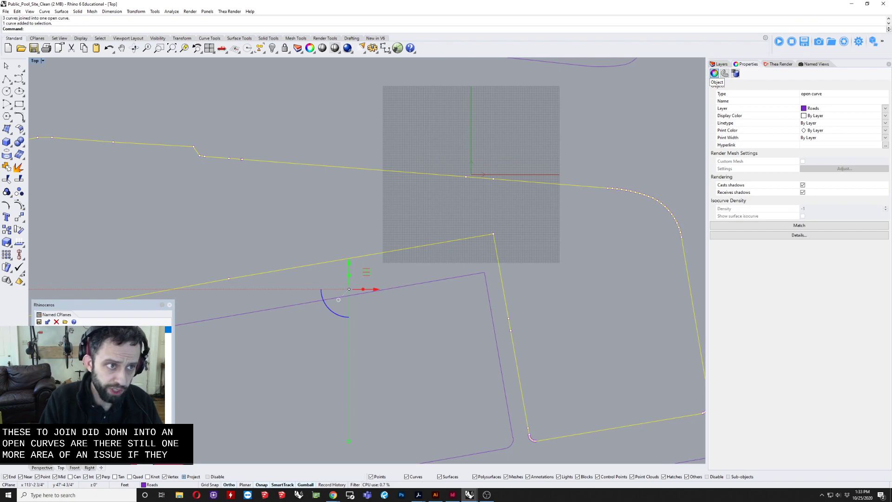
key(Return)
text(EndBulge)
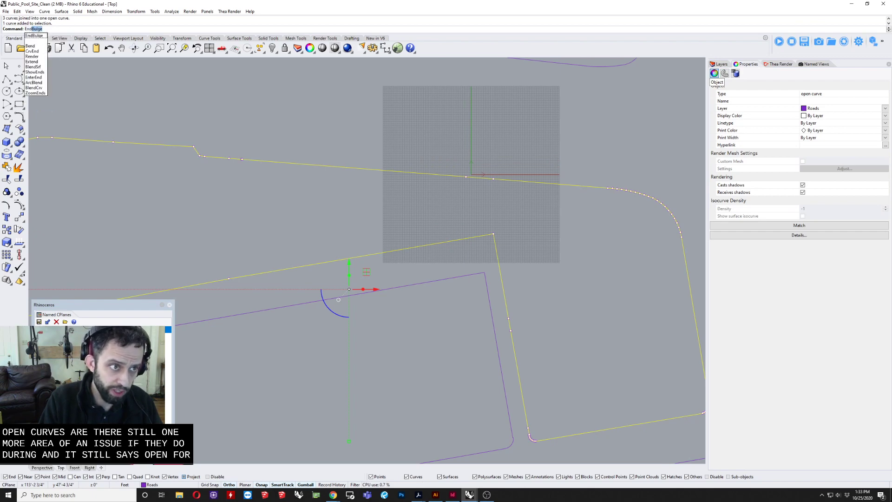
key(Return)
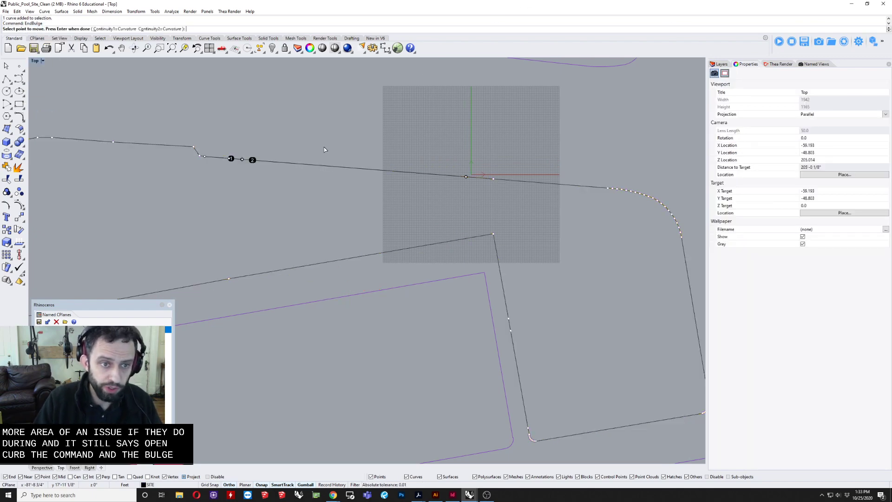
scroll(230, 149, up, 20)
right_drag(279, 246, 346, 231)
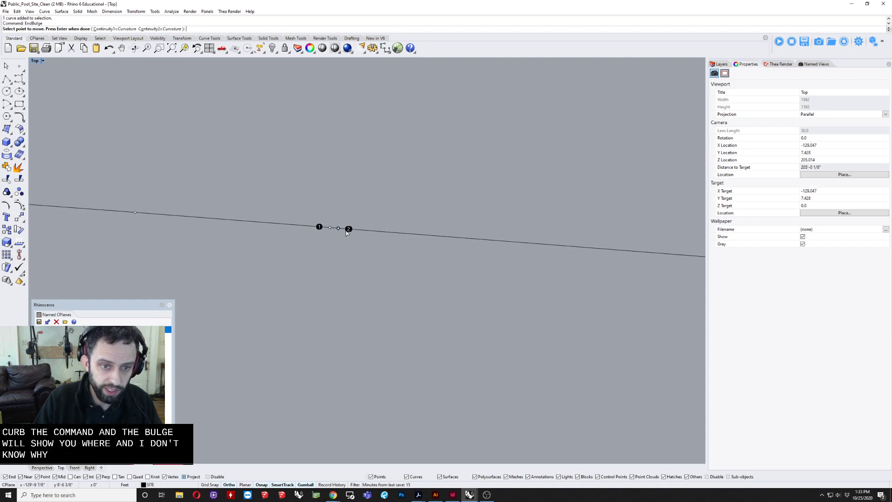
Step: Delete the two overlapping end points on the L-shaped block outline's north edge
mouse_move(348, 229)
mouse_down()
mouse_move(336, 227)
mouse_move(350, 228)
mouse_up()
key(Return)
key(Delete)
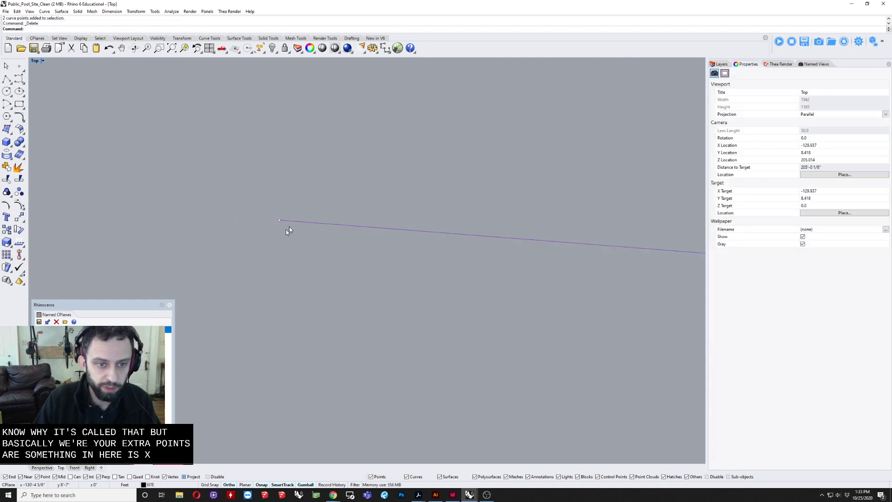
Step: Move the western loose end point on the block's north edge onto the eastern end and check whether the outline is closed
scroll(301, 222, down, 20)
scroll(277, 217, up, 7)
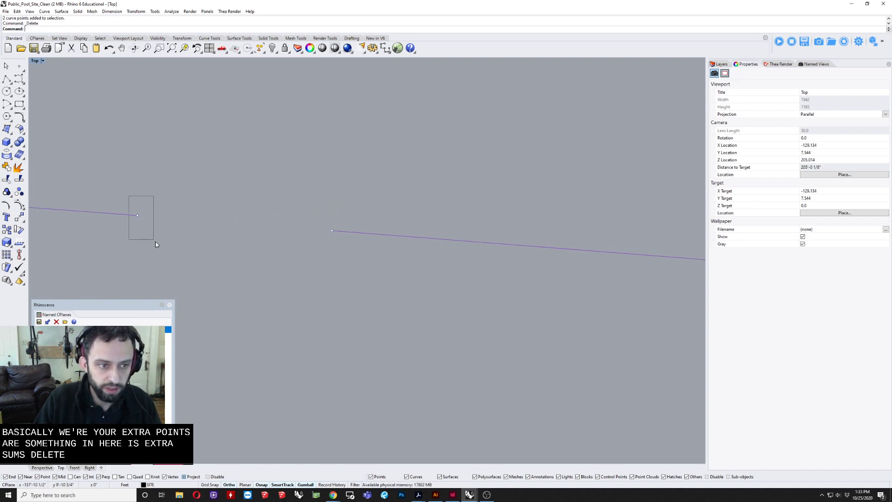
drag(155, 241, 157, 242)
text(m)
key(Return)
click(138, 216)
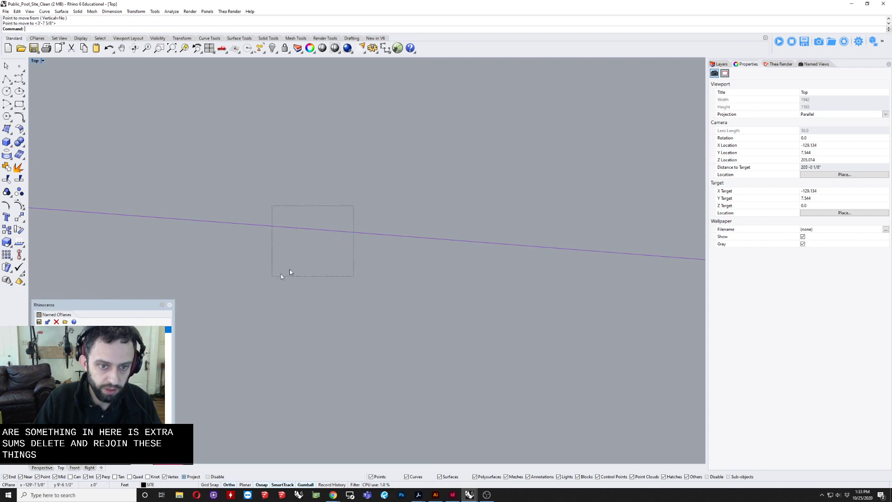
drag(281, 275, 273, 276)
scroll(392, 206, down, 20)
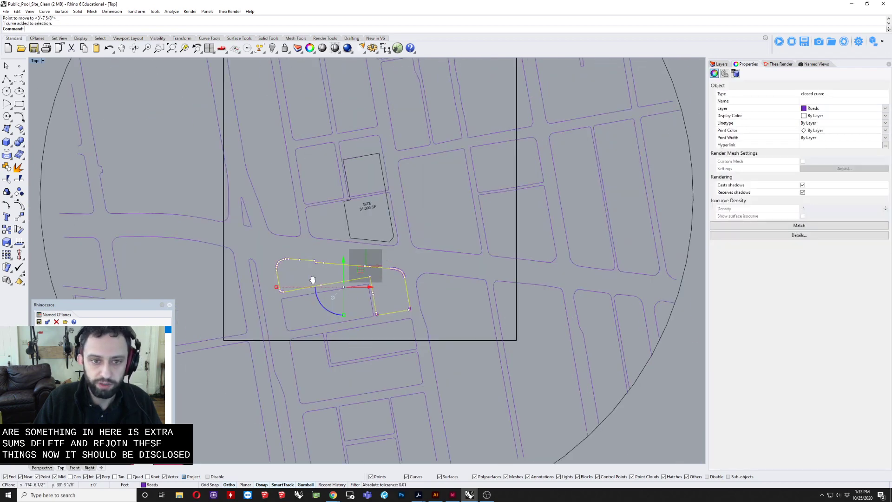
Step: Show the control points of the road curve at the southeast corner of the rectangular block south of the L-shaped one
click(305, 279)
right_drag(406, 288, 370, 284)
scroll(353, 212, up, 6)
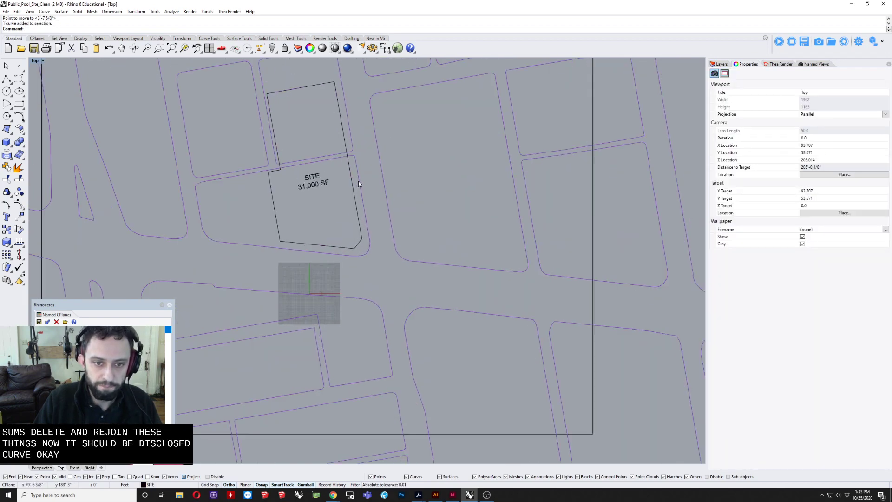
click(419, 307)
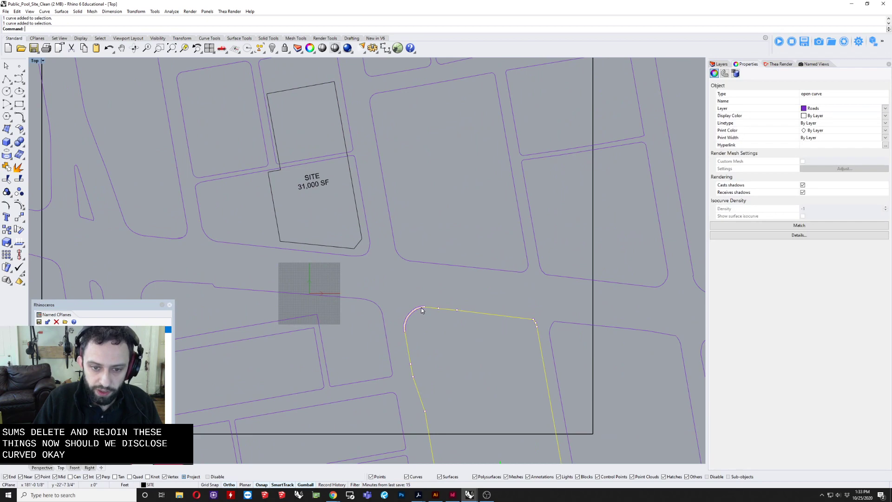
click(316, 349)
right_drag(297, 369, 516, 260)
scroll(502, 270, up, 6)
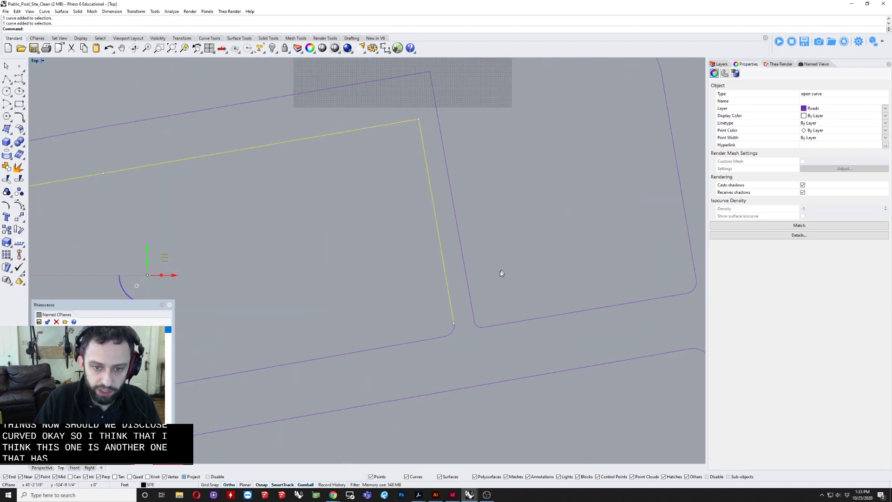
scroll(443, 341, up, 5)
key(F10)
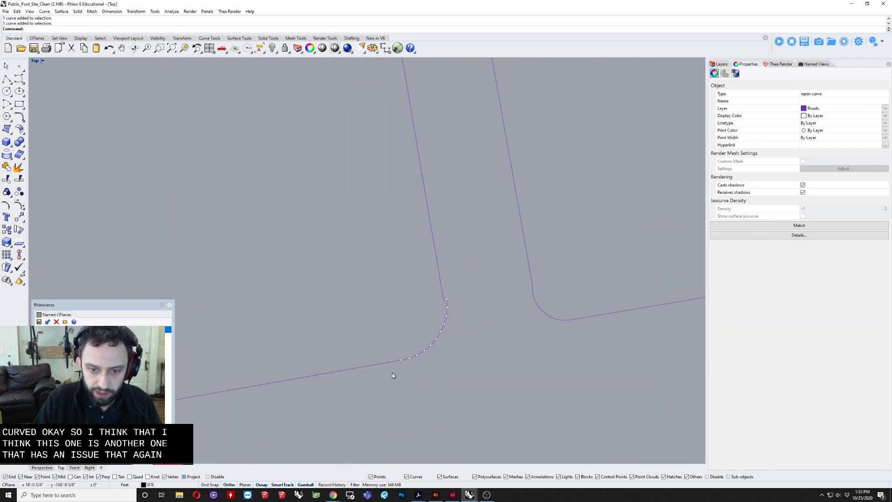
drag(392, 373, 469, 269)
text(m)
key(Return)
scroll(481, 297, up, 8)
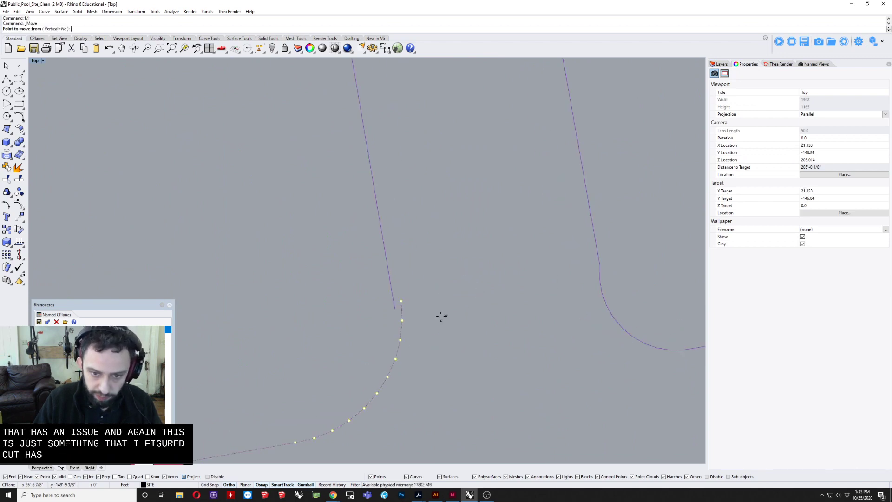
key(Escape)
Step: Move the top three control points of the rounded southeast corner so its end snaps to the straight curve's end
drag(396, 288, 416, 341)
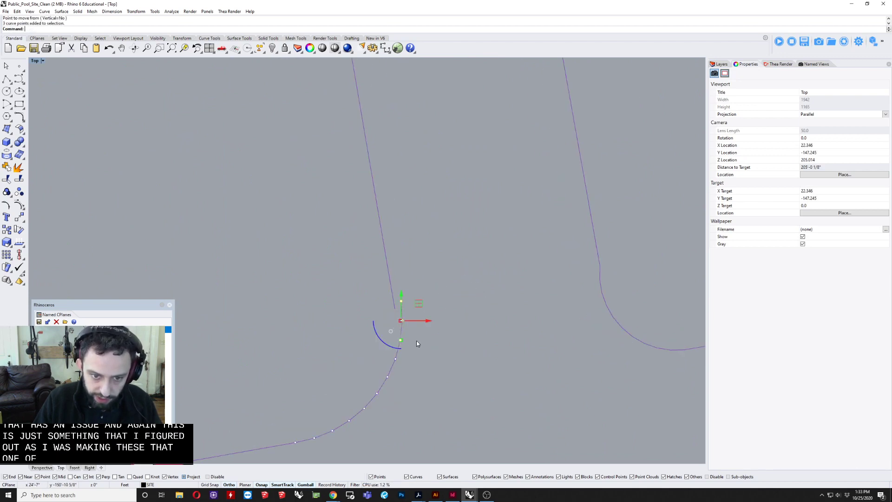
text(m)
key(Return)
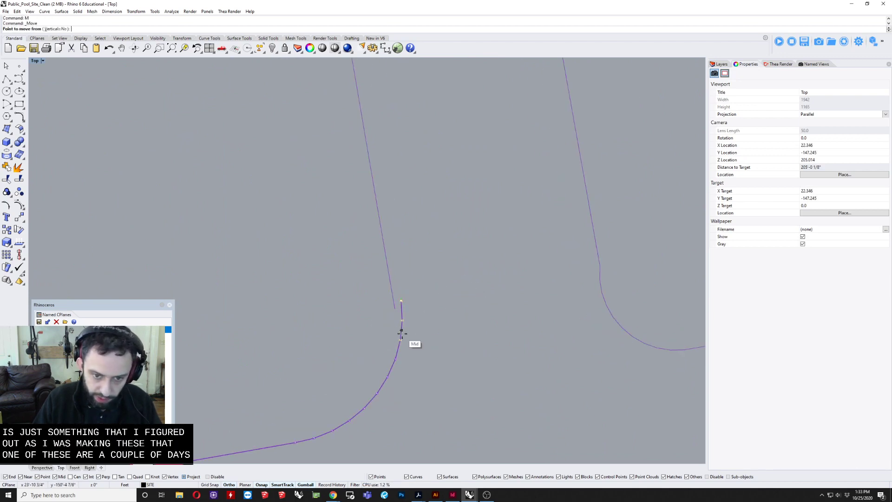
click(400, 301)
click(395, 309)
Step: Shift the control point just below the moved ones to smooth the rounded southeast corner
scroll(401, 366, up, 8)
scroll(381, 365, up, 4)
drag(372, 362, 397, 337)
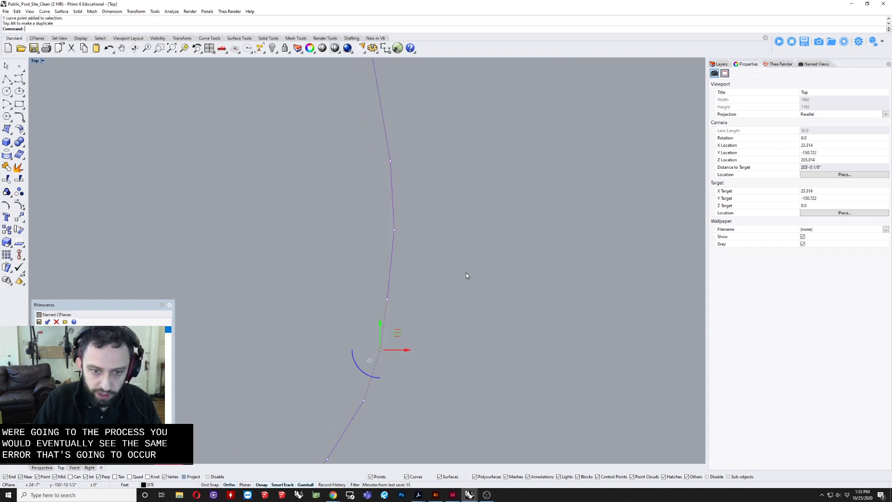
scroll(471, 276, down, 9)
key(Escape)
key(Escape)
Step: Join the two open curves that outline the rectangular block
scroll(474, 277, down, 9)
drag(473, 270, 408, 329)
scroll(408, 327, down, 8)
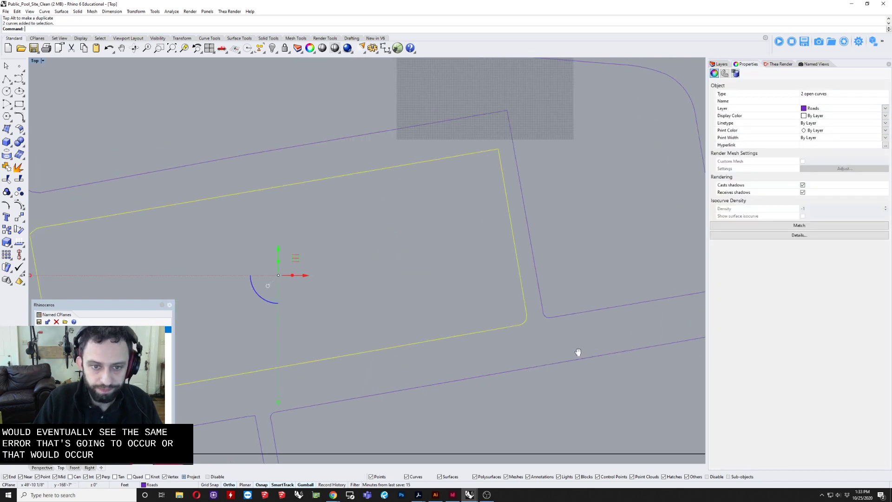
scroll(295, 208, up, 6)
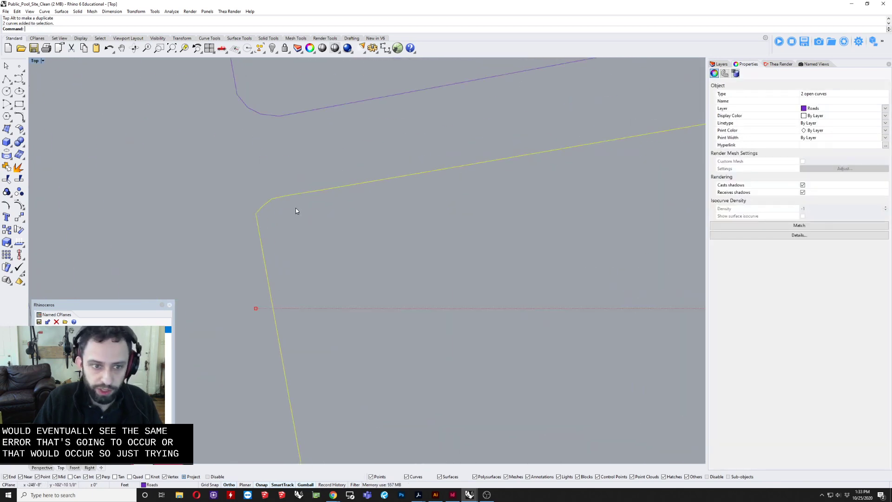
scroll(286, 209, down, 6)
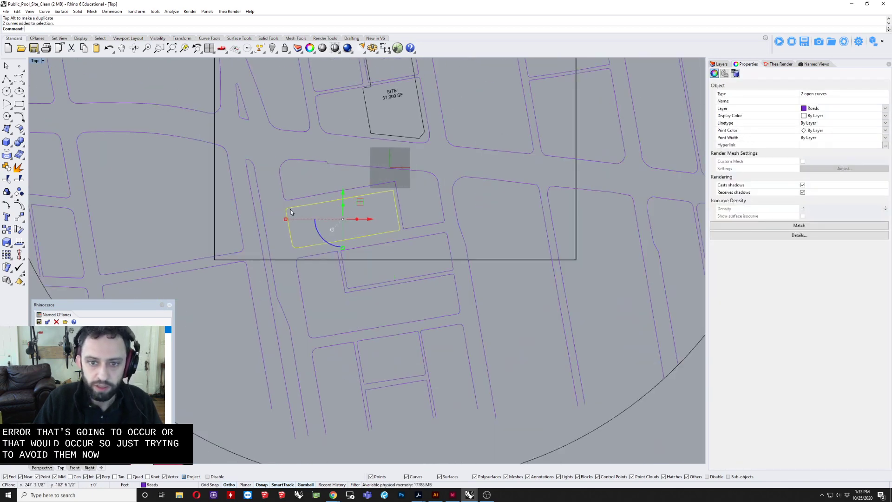
key(ctrl+j)
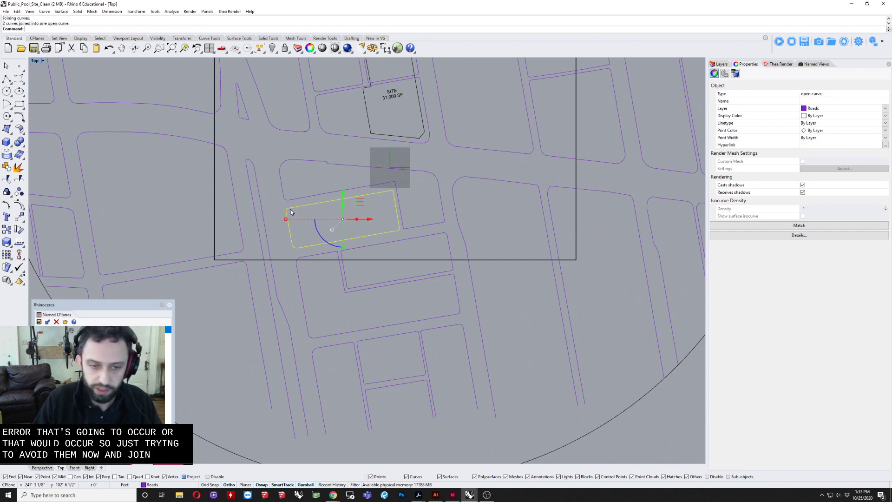
Step: Find the open ends of the rectangular block's outline with EndBulge
text(EndBulge)
key(Return)
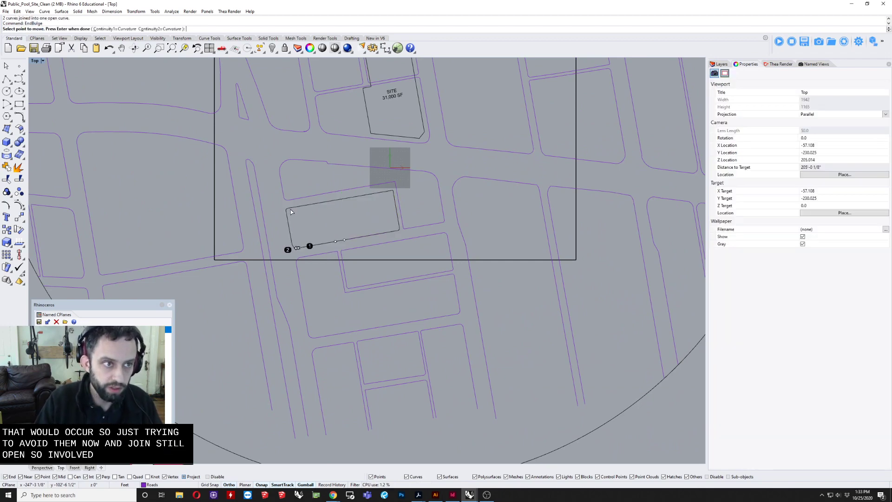
scroll(291, 209, up, 5)
key(Escape)
scroll(303, 244, up, 11)
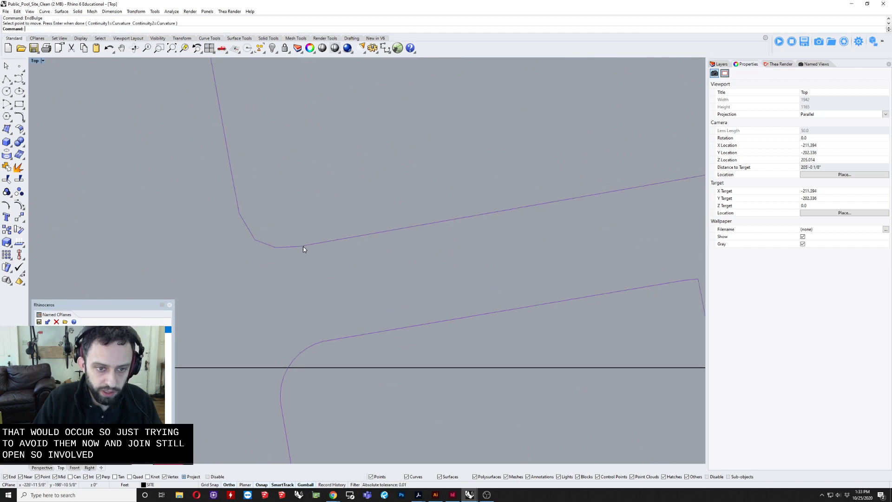
Step: Delete the overlapping end point at the rectangular block's southwest corner and check whether its outline is closed
click(304, 245)
key(F10)
drag(306, 217, 330, 250)
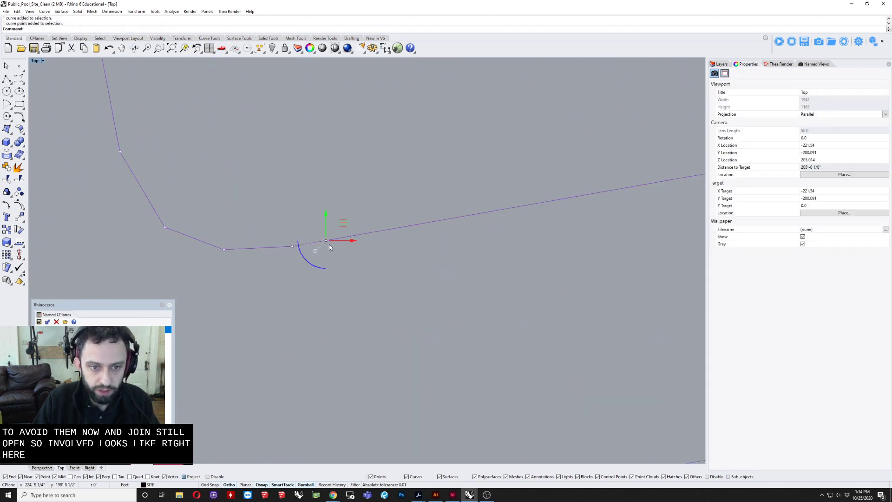
key(Delete)
click(308, 244)
scroll(308, 243, down, 3)
scroll(308, 243, down, 3)
key(Escape)
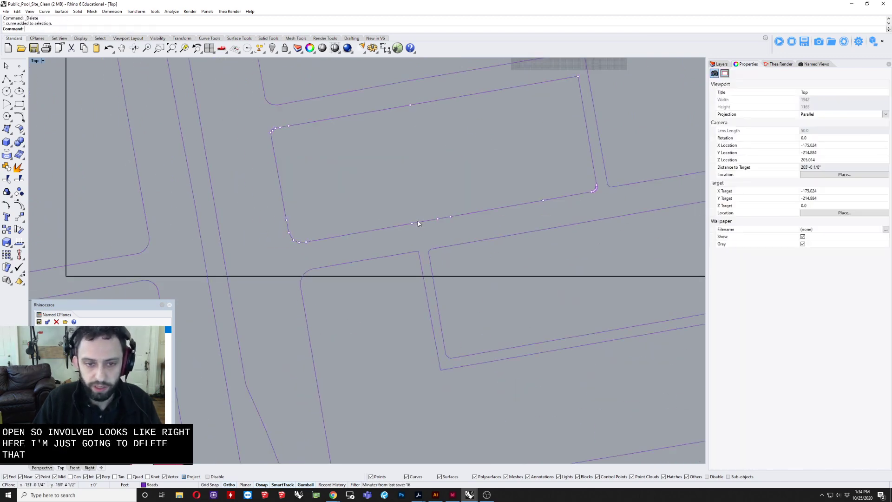
click(403, 227)
scroll(402, 227, down, 6)
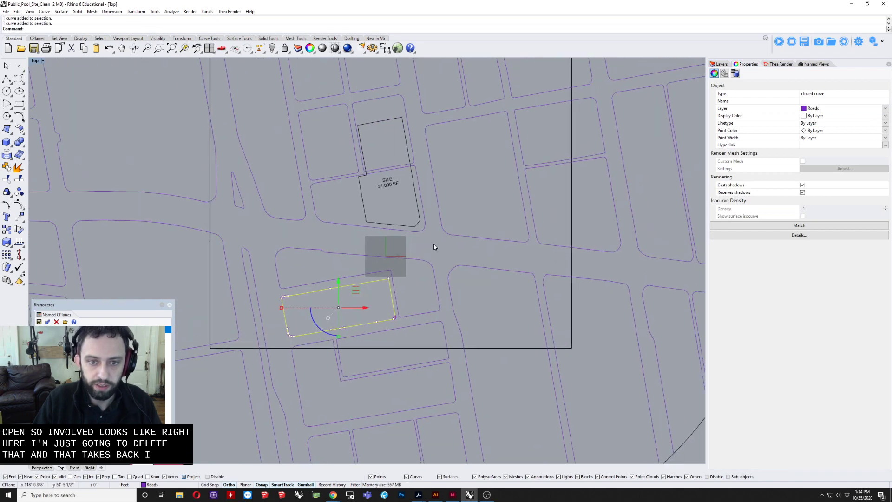
key(Escape)
Step: Select the block outlines around the site and the long western block's outline to check whether they are closed curves
click(452, 235)
right_drag(479, 189, 442, 249)
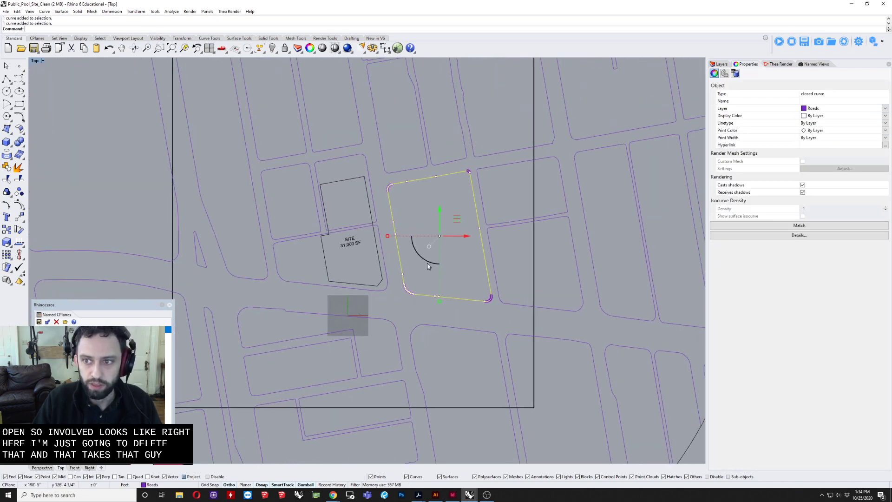
drag(311, 247, 298, 223)
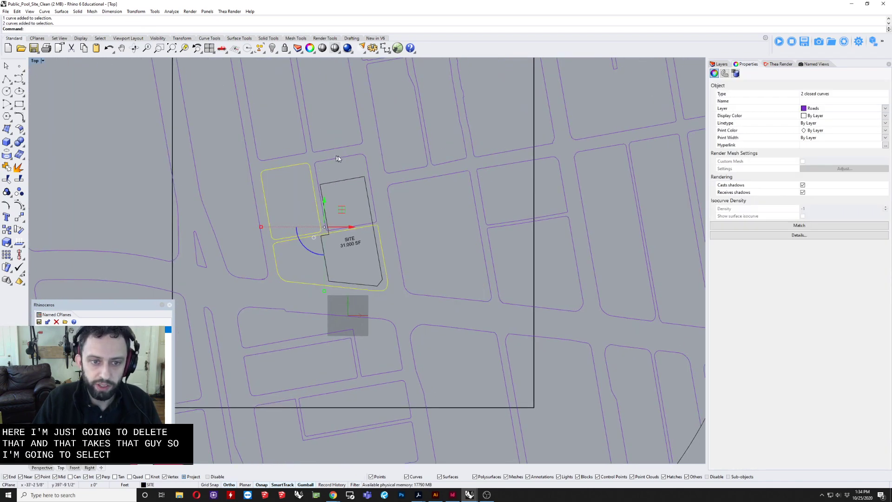
shift+click(339, 158)
right_drag(352, 169, 349, 232)
shift+drag(322, 177, 284, 194)
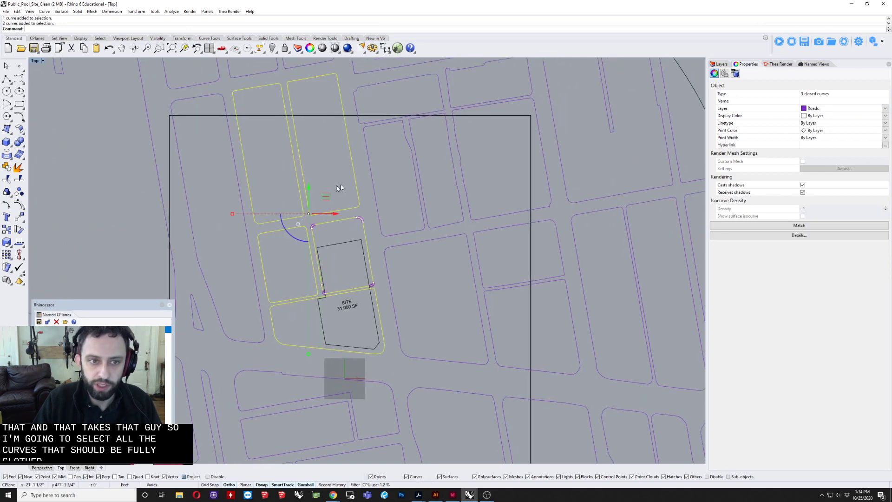
shift+drag(448, 192, 419, 221)
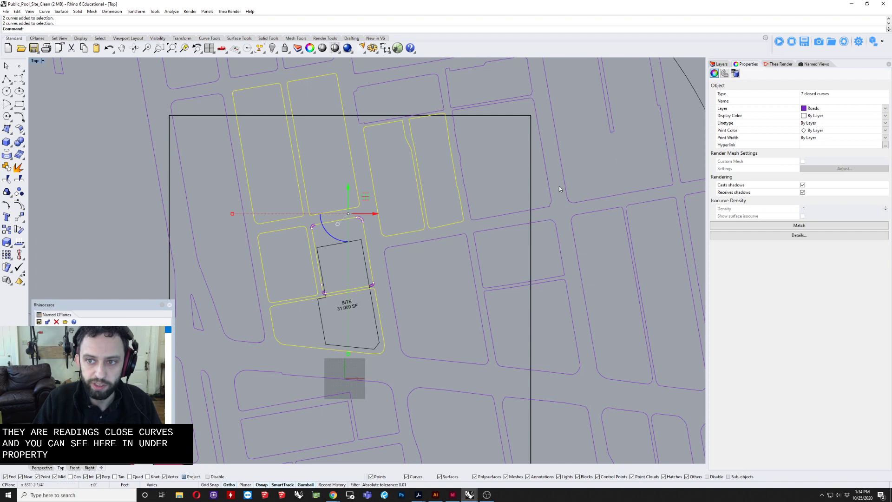
shift+drag(466, 270, 470, 321)
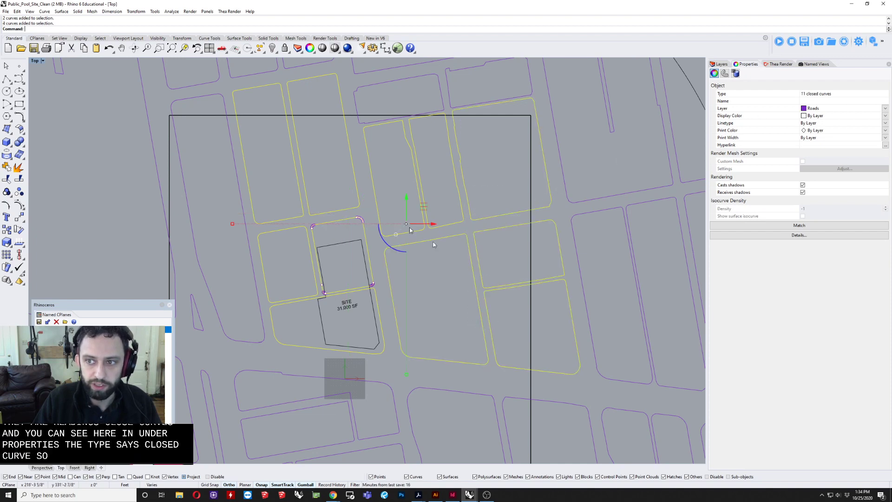
shift+drag(205, 329, 203, 323)
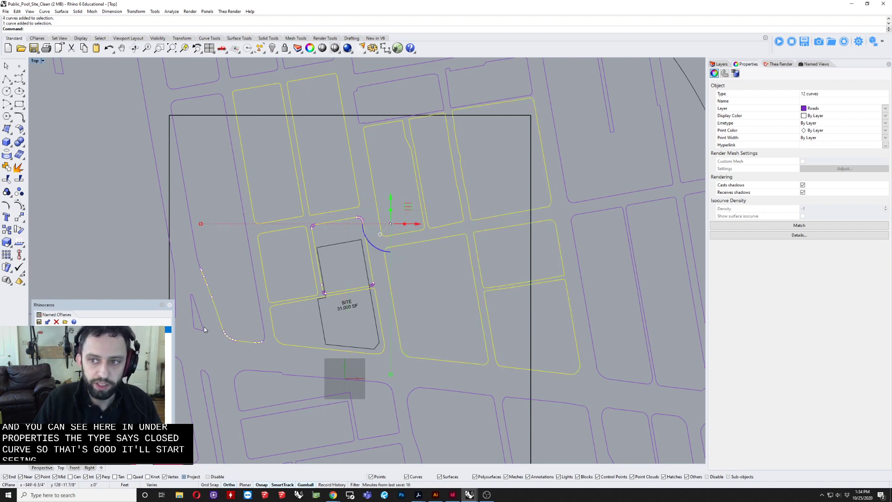
click(233, 283)
key(Escape)
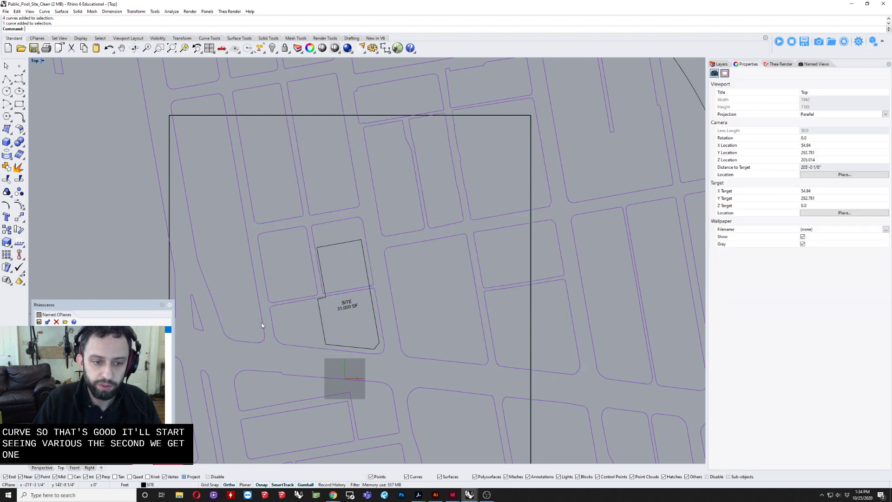
Step: Delete the overshooting end points of the rounded curve at the long western block's southeast corner
click(262, 338)
scroll(259, 342, up, 12)
key(F10)
scroll(265, 366, up, 6)
key(Escape)
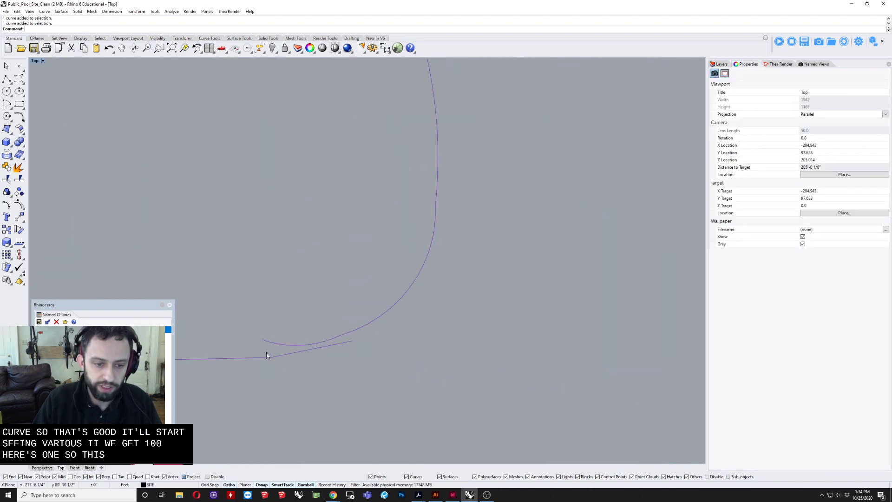
click(271, 356)
scroll(325, 346, up, 6)
click(342, 333)
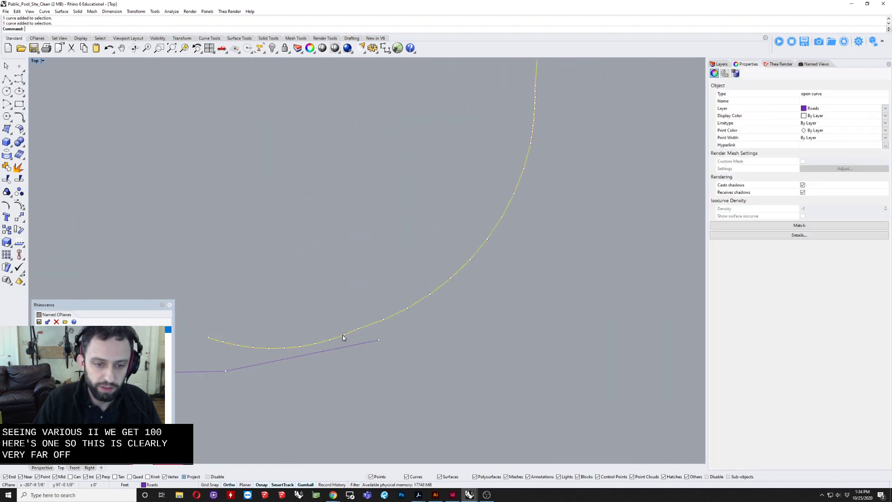
scroll(406, 325, up, 3)
key(F10)
drag(208, 264, 444, 337)
key(Delete)
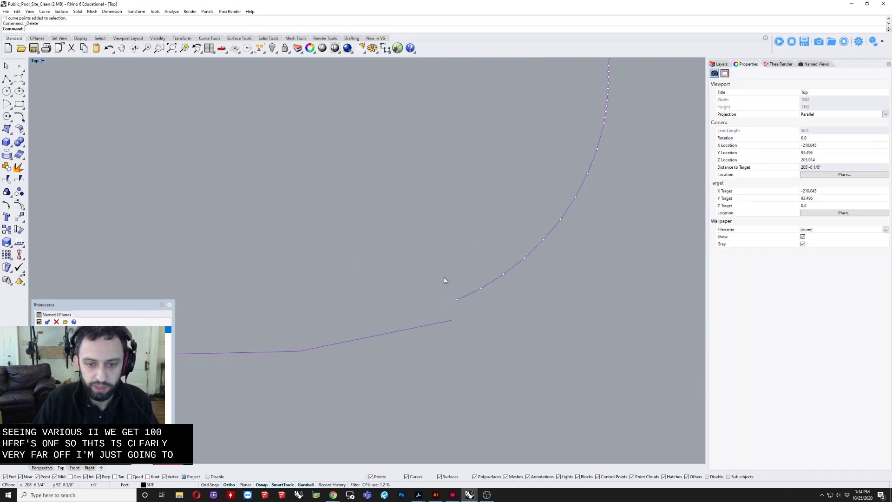
Step: Move the end point of the long western block's bottom curve onto the end of the trimmed corner curve
drag(444, 277, 461, 319)
click(450, 322)
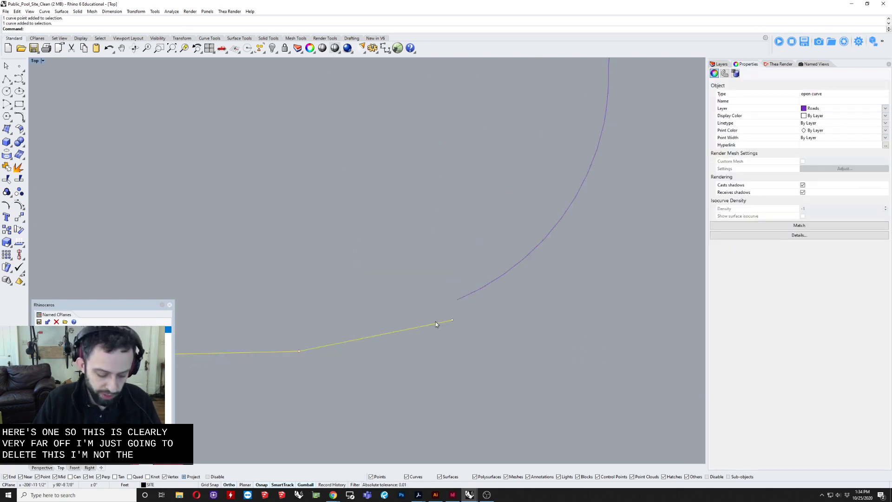
click(451, 321)
text(MM)
key(Return)
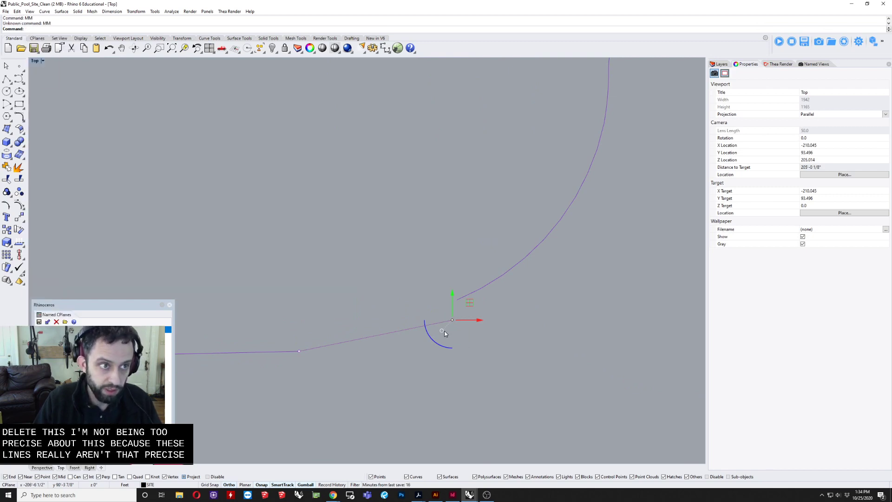
text(m)
key(Return)
click(452, 320)
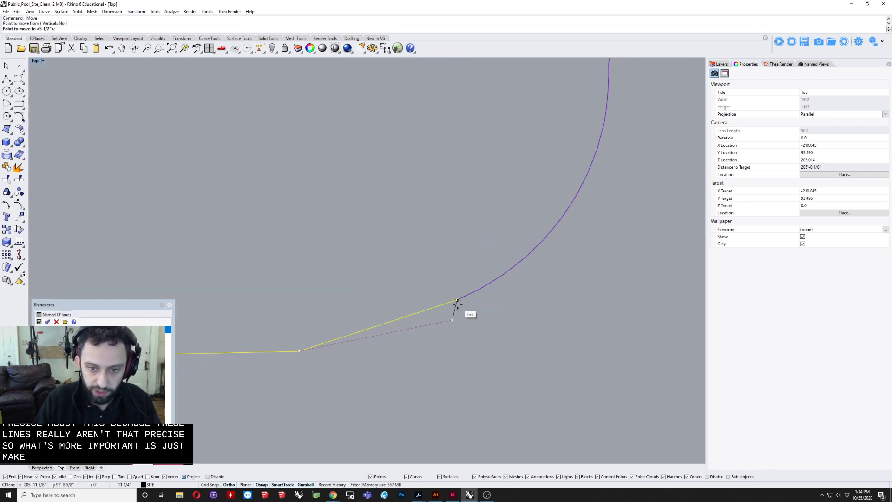
click(458, 304)
key(Escape)
key(Escape)
Step: Join the two open curves that outline the long western block
drag(477, 263, 433, 327)
scroll(436, 330, down, 15)
right_drag(440, 343, 444, 370)
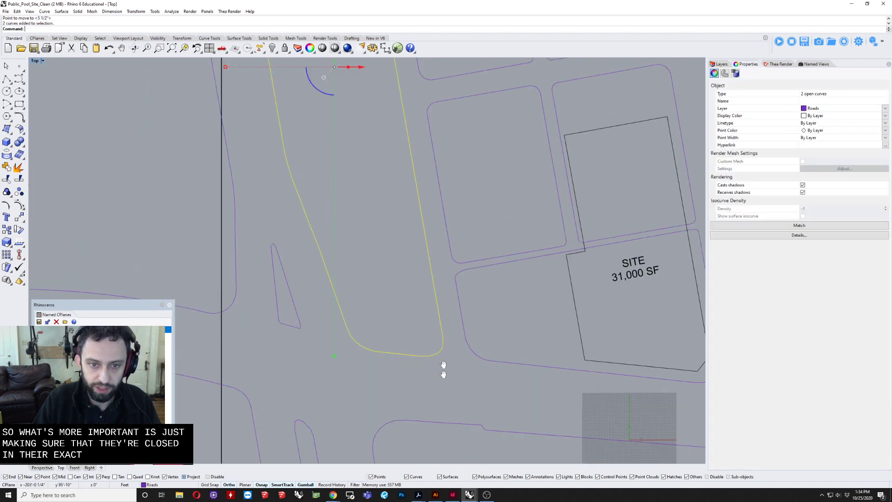
scroll(443, 370, down, 10)
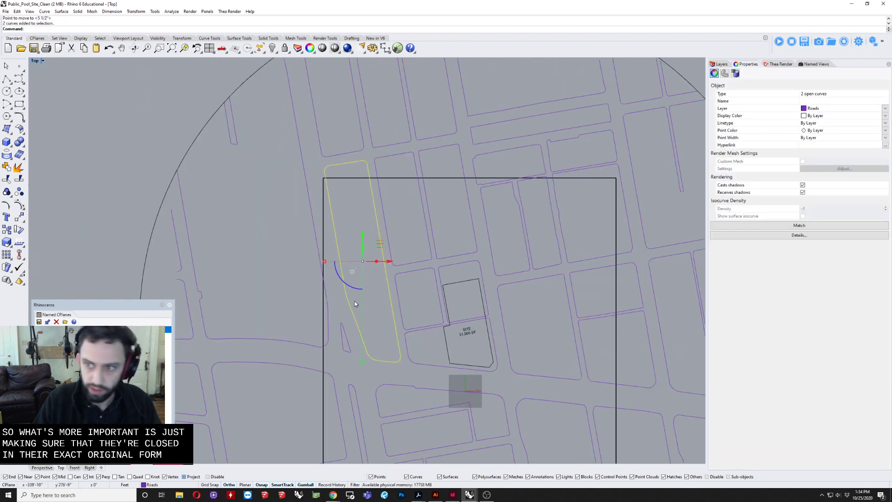
key(Escape)
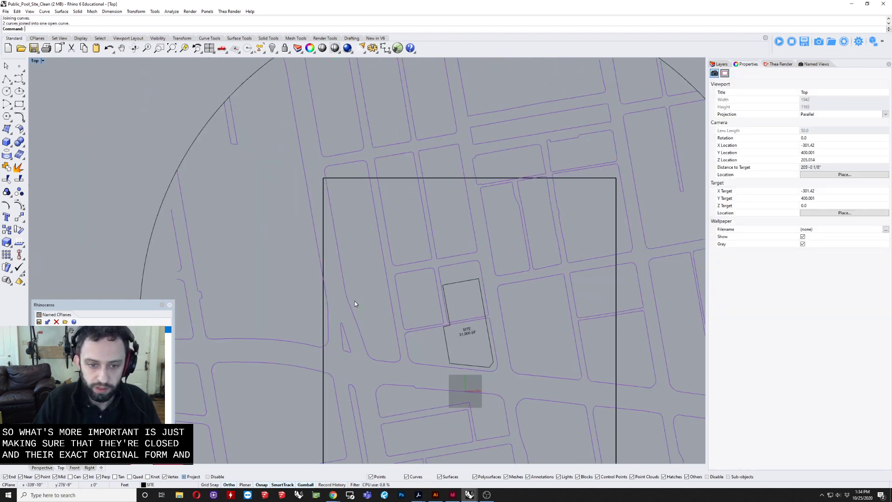
Step: Find the open ends of the long western block's outline with EndBulge
click(355, 323)
scroll(375, 316, up, 2)
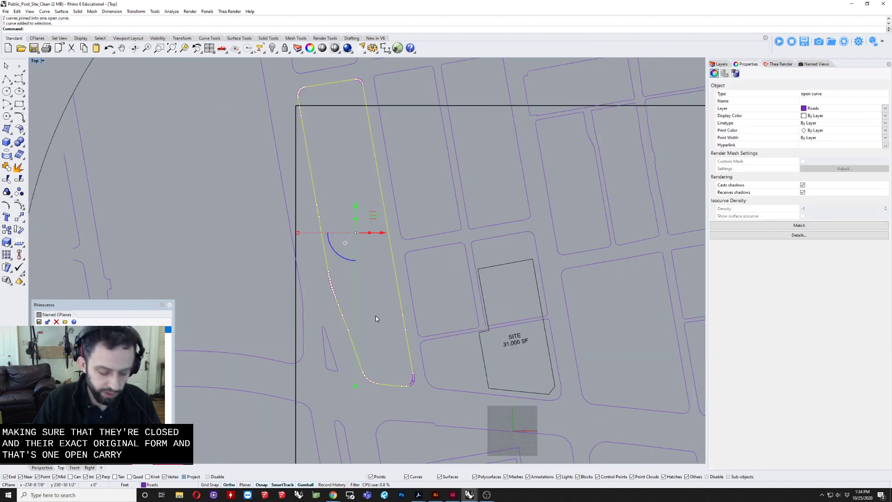
text(EndBulge)
key(Return)
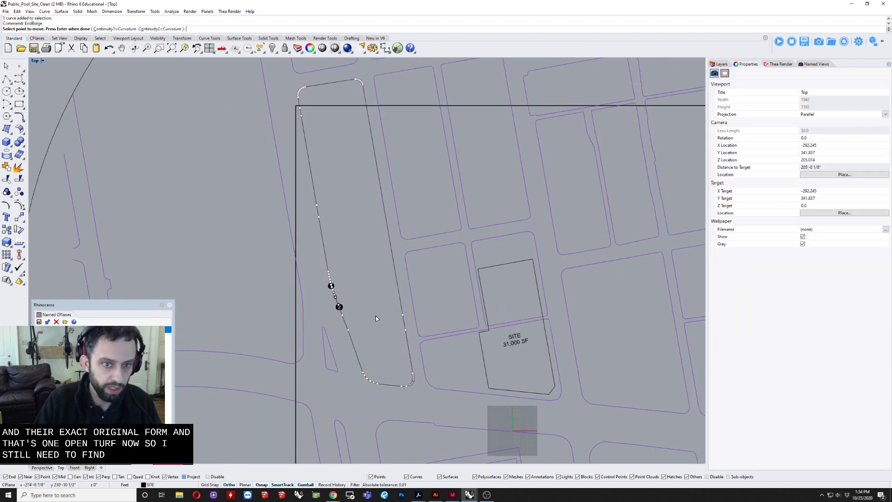
scroll(358, 308, up, 5)
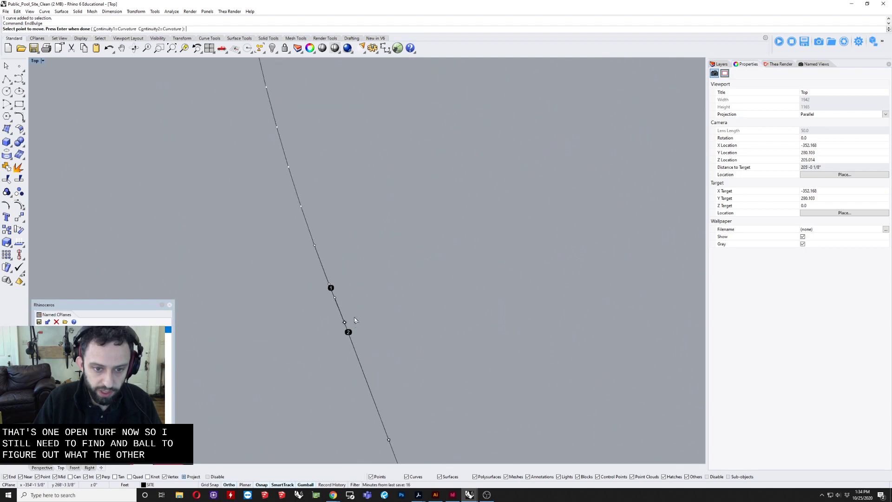
scroll(351, 318, up, 6)
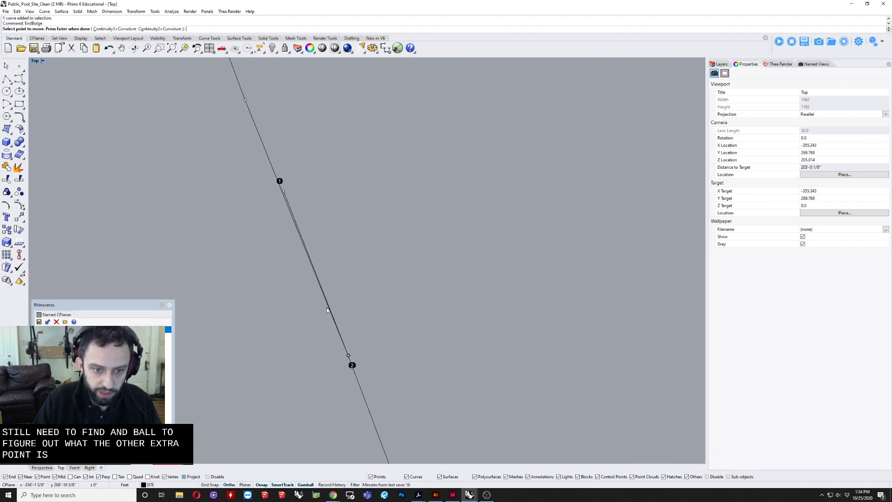
scroll(328, 310, up, 2)
click(274, 165)
click(284, 155)
key(Return)
Step: Delete the overlapping end point on the long western block's west side and check whether its outline is closed
drag(261, 186, 302, 164)
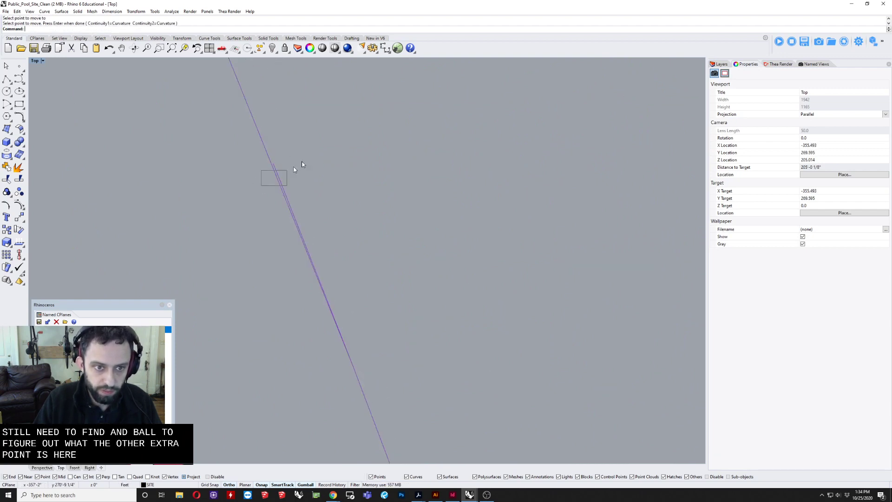
click(278, 171)
drag(252, 193, 320, 131)
key(Delete)
scroll(315, 284, down, 8)
key(Escape)
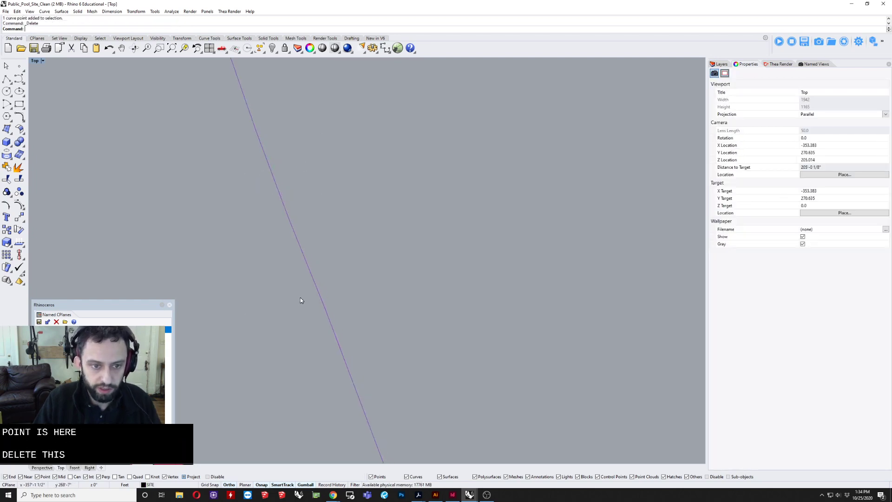
drag(251, 313, 266, 319)
scroll(266, 309, down, 20)
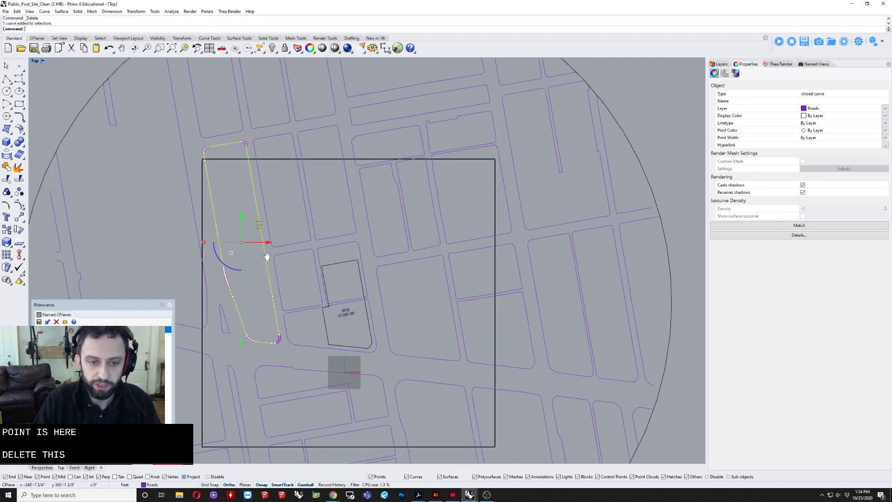
key(Escape)
Step: Select the block outlines north, east and south of the site and check whether they are all closed curves
drag(220, 260, 238, 254)
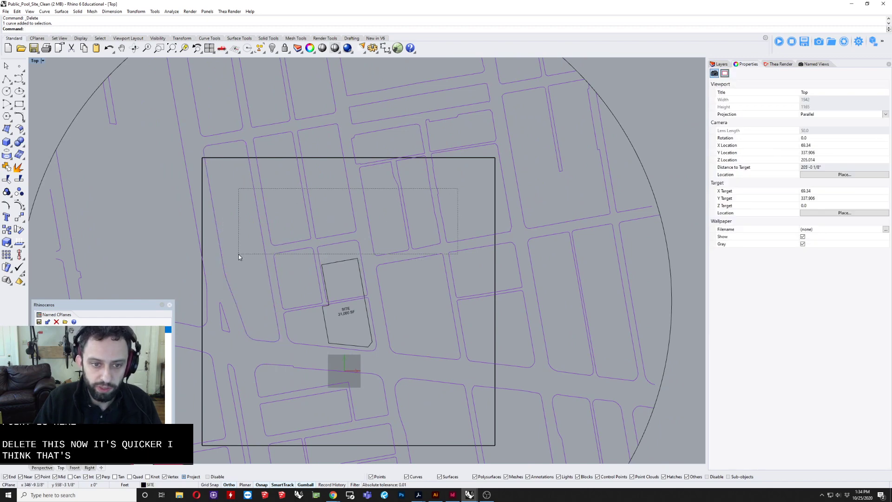
right_drag(344, 342, 359, 247)
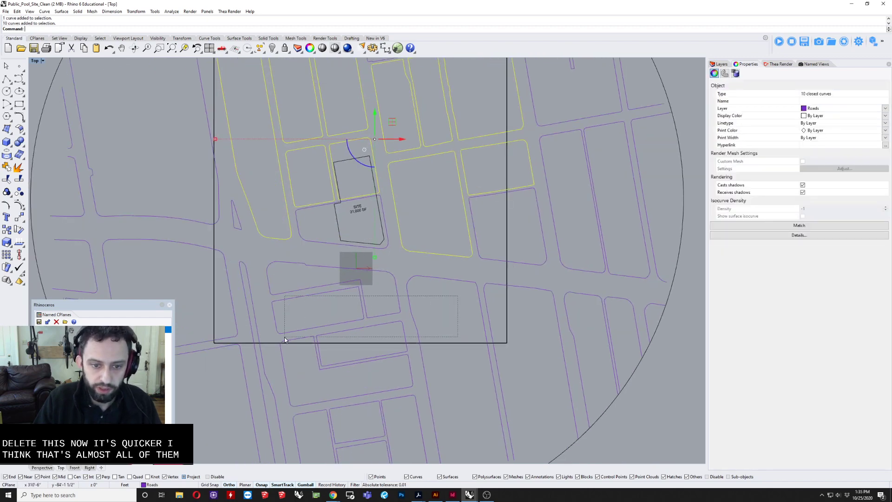
shift+drag(284, 337, 288, 333)
ctrl+drag(423, 332, 417, 349)
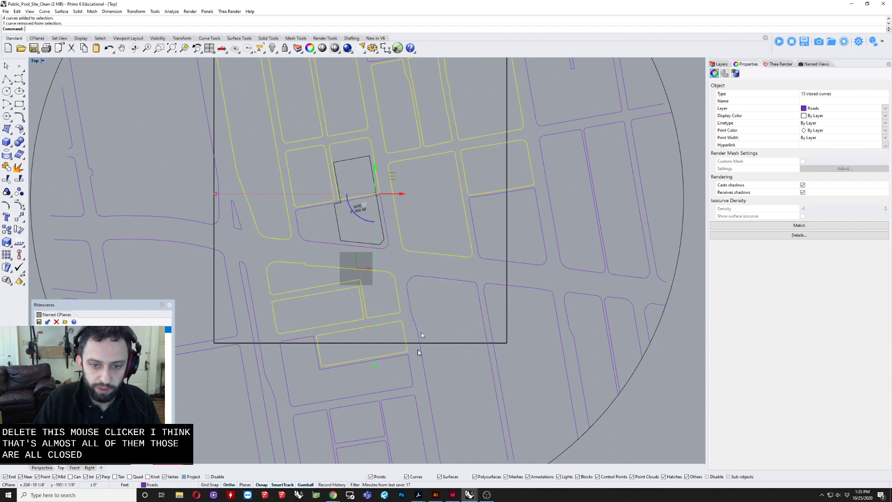
right_drag(470, 313, 525, 228)
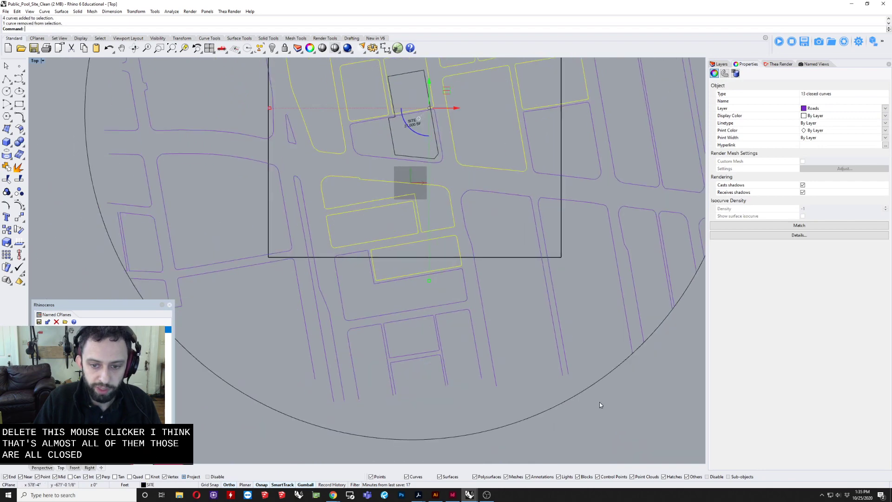
shift+click(350, 254)
scroll(319, 325, down, 3)
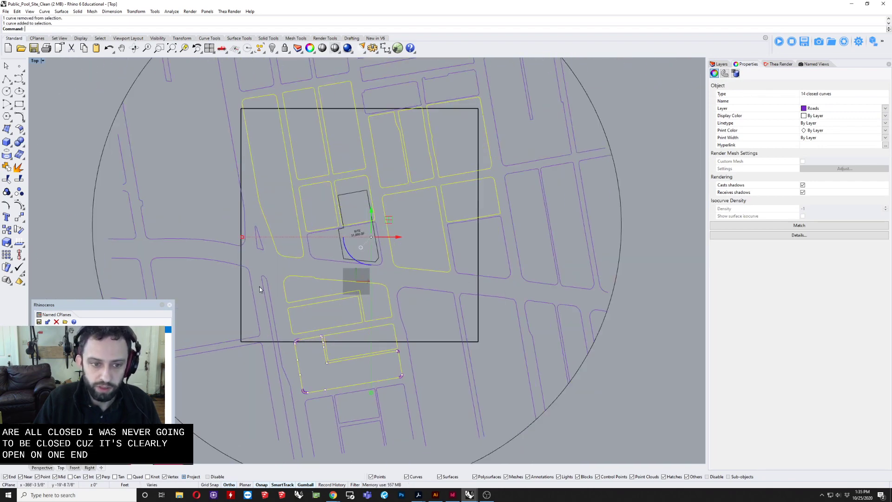
scroll(263, 283, down, 3)
scroll(283, 297, up, 1)
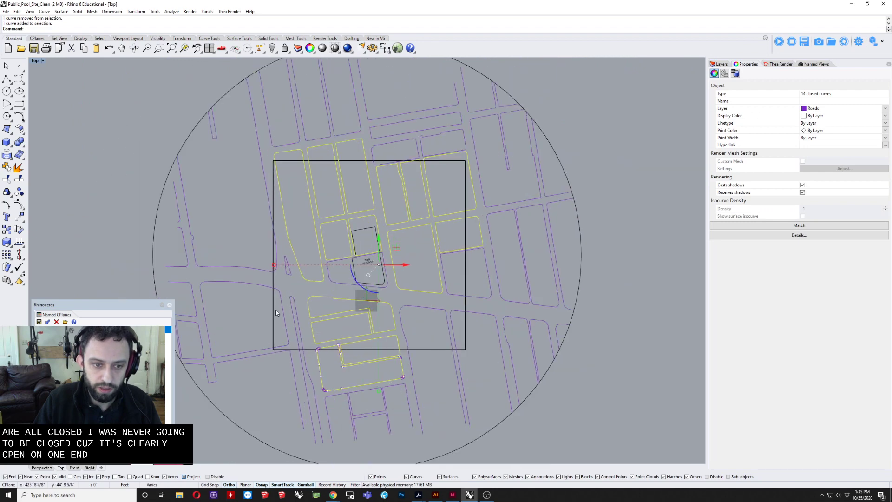
Step: Add the large southwestern block, the eastern block and the site's southern block to the selection, check their closure, and clear the selection
shift+click(282, 302)
right_drag(286, 274, 294, 330)
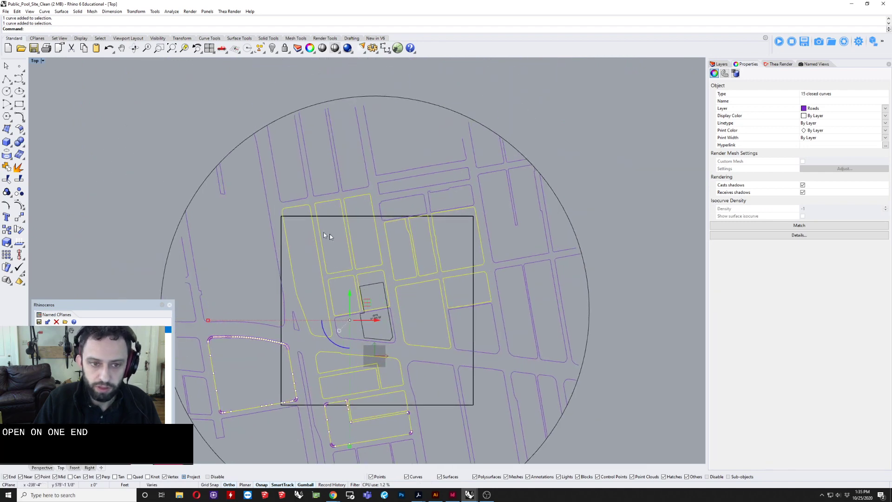
shift+click(458, 352)
scroll(411, 350, up, 4)
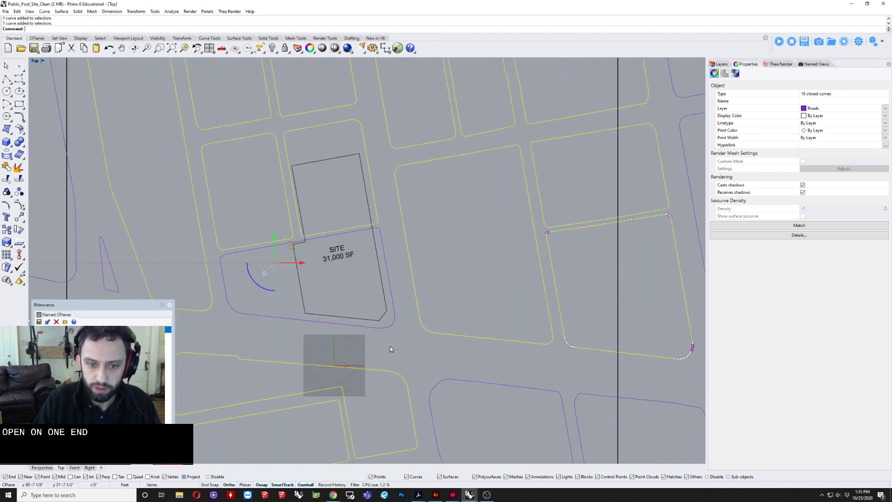
shift+click(373, 330)
scroll(376, 332, down, 5)
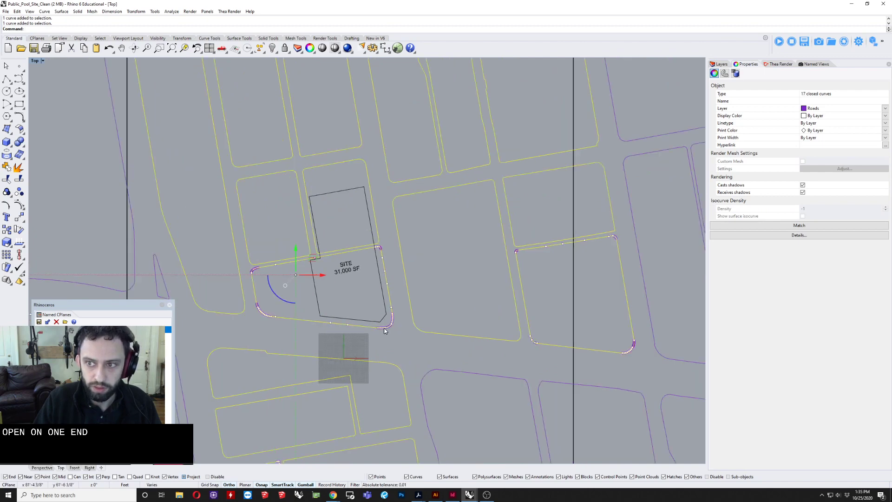
key(Escape)
scroll(379, 332, up, 8)
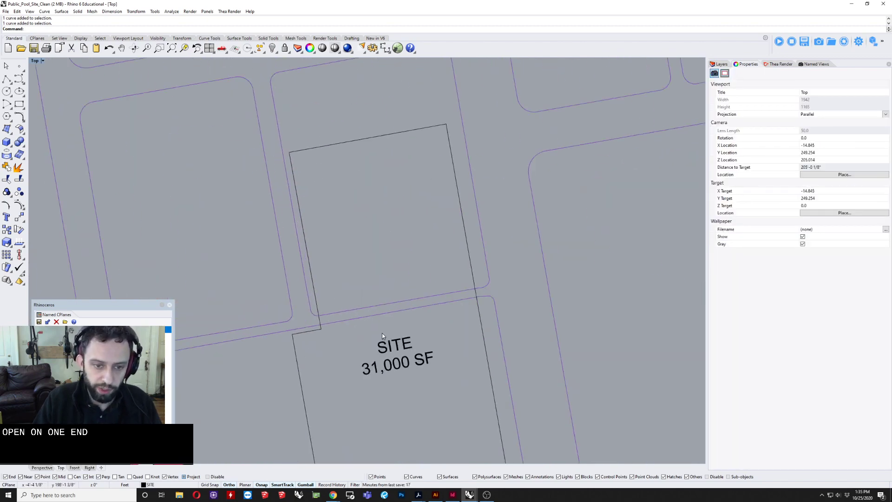
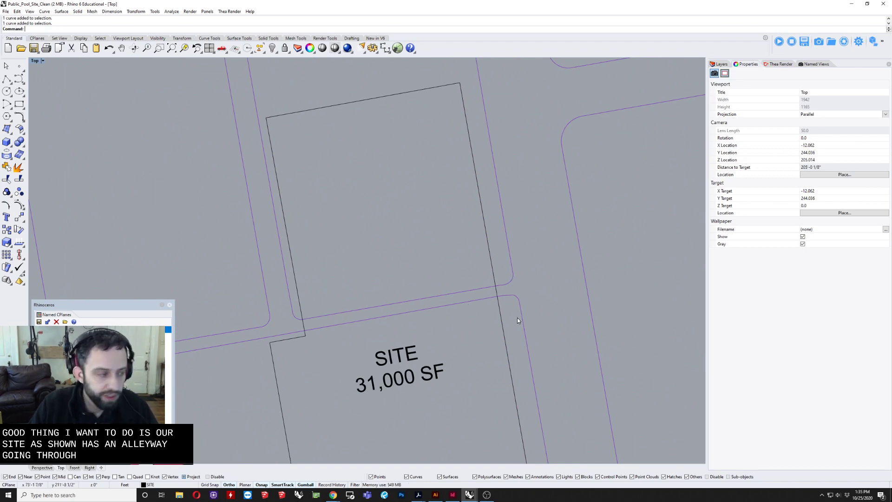
Step: Draw a polyline across the alley's east end, connecting the end points of the two road curves where their corners begin
click(7, 79)
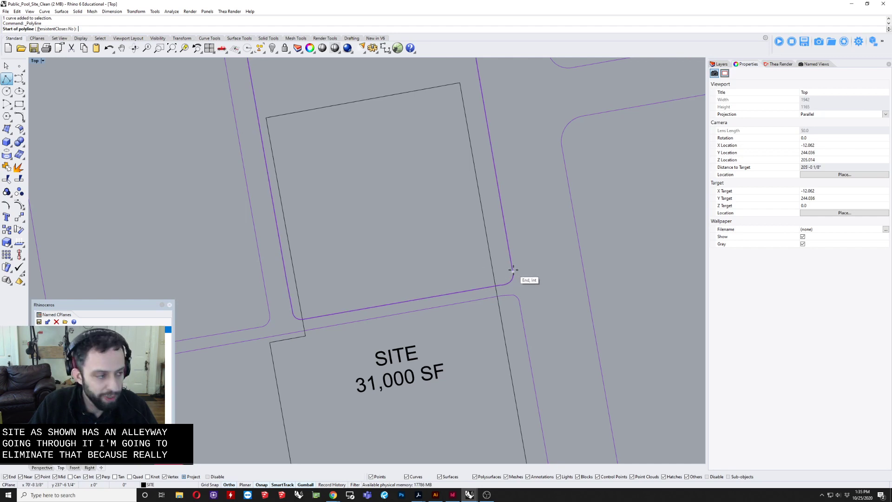
click(513, 271)
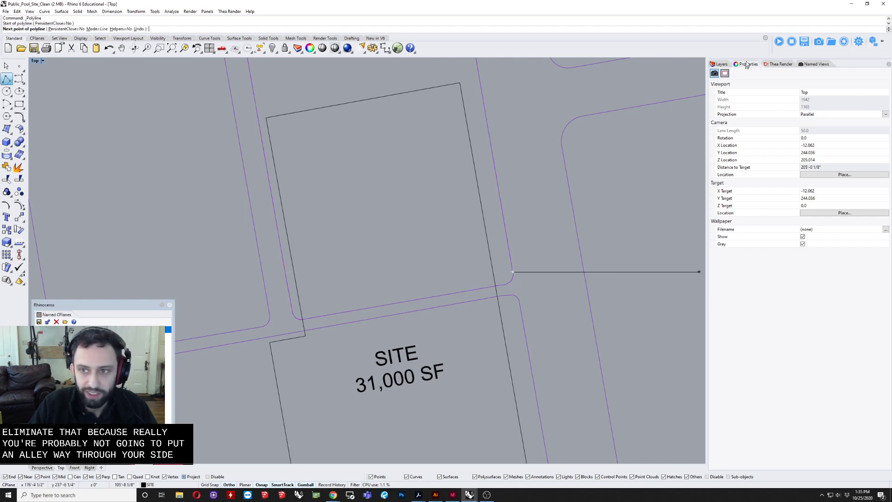
click(720, 64)
scroll(552, 288, up, 12)
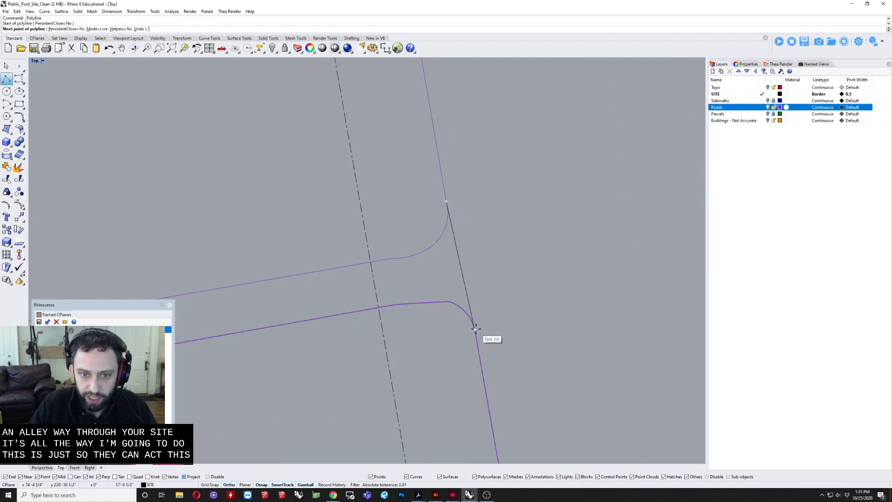
click(473, 328)
key(Return)
scroll(464, 293, down, 3)
scroll(645, 263, down, 3)
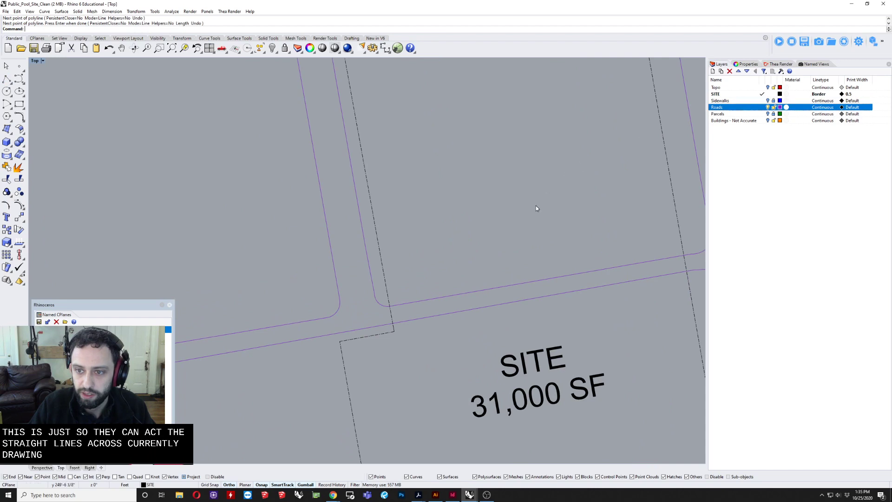
Step: Draw a polyline across the alley's west end, extending the northern block's west edge to the alley's south edge
key(Return)
scroll(392, 282, up, 6)
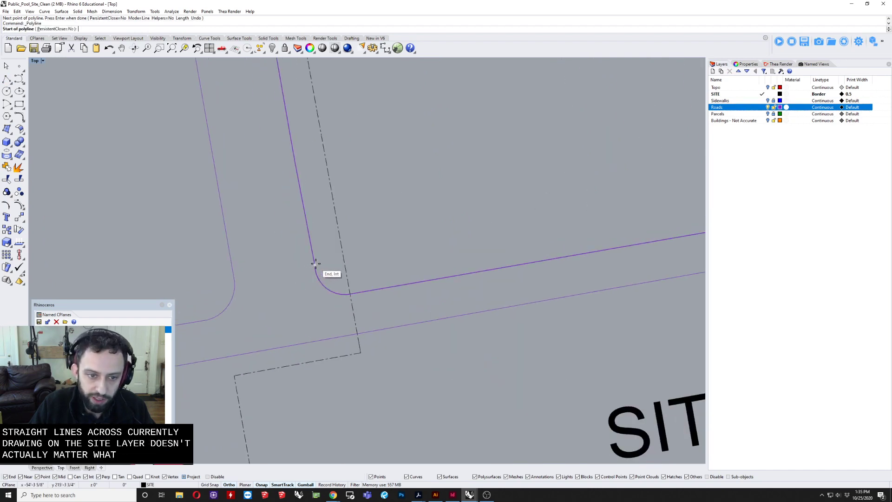
click(315, 264)
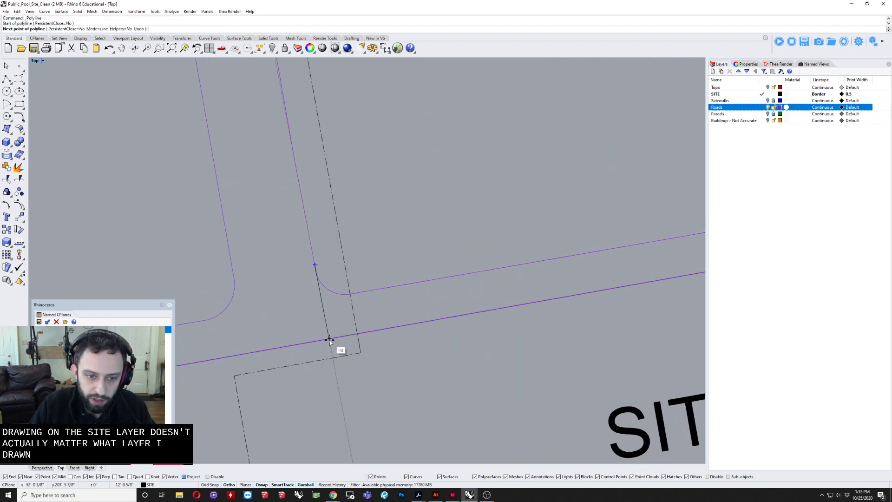
click(328, 340)
key(Return)
Step: Trim away both alley edges crossing the site, using the two new connecting lines as cutting objects
scroll(320, 307, down, 5)
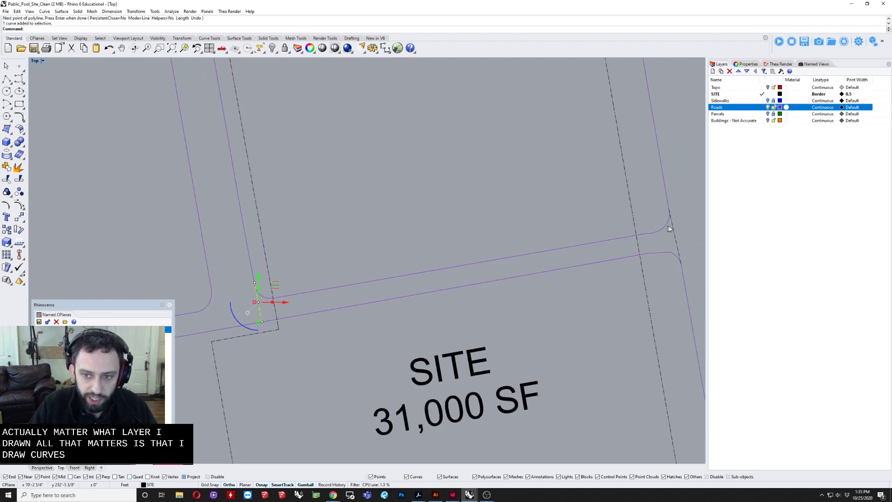
shift+drag(668, 246, 665, 250)
text(TR)
key(Return)
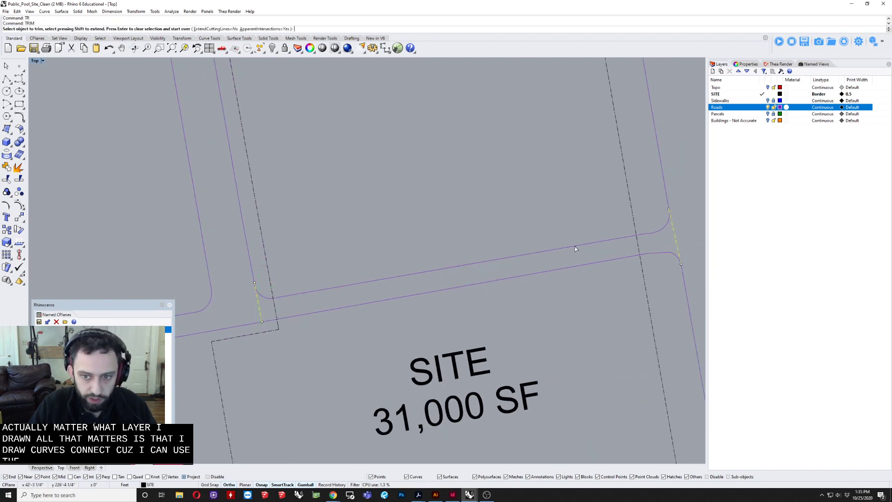
drag(567, 224, 550, 316)
key(Return)
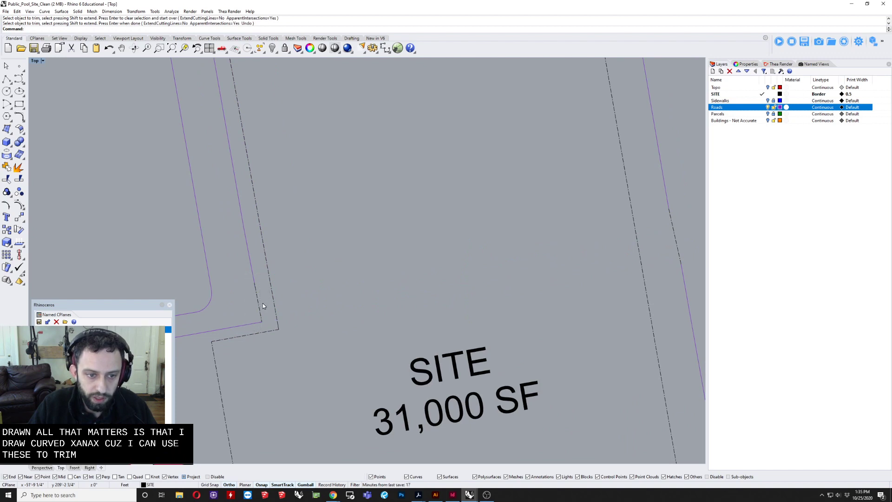
Step: Join the two connecting lines with the adjoining road curves north and south of the removed alley
click(260, 310)
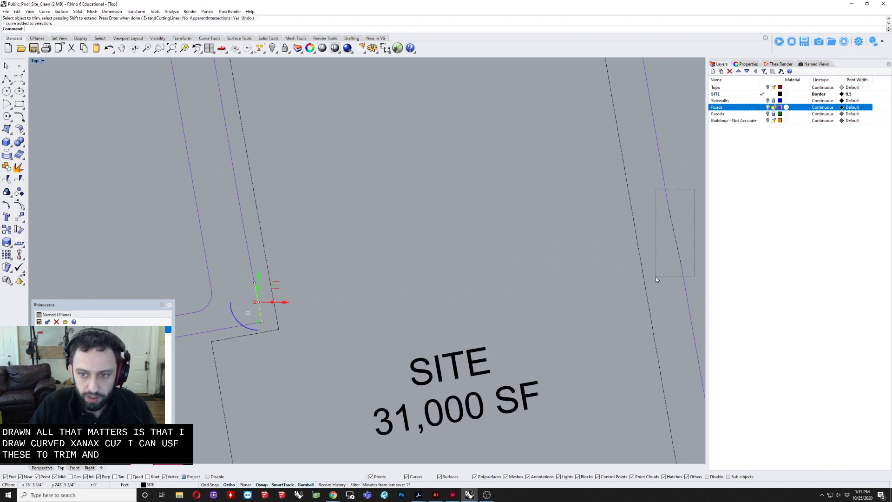
drag(656, 278, 656, 277)
key(ctrl+j)
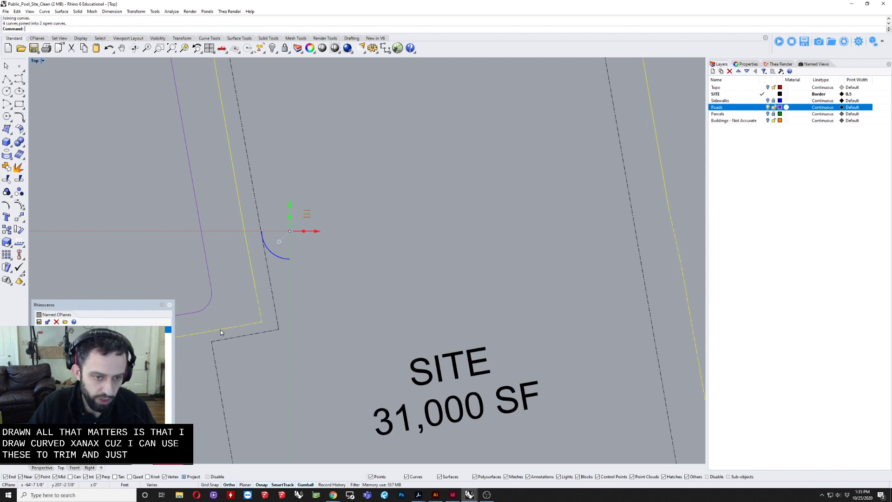
Step: Delete the two overlapping end points of the northern road curve at its west connection and join it with the rest of the outline
click(248, 255)
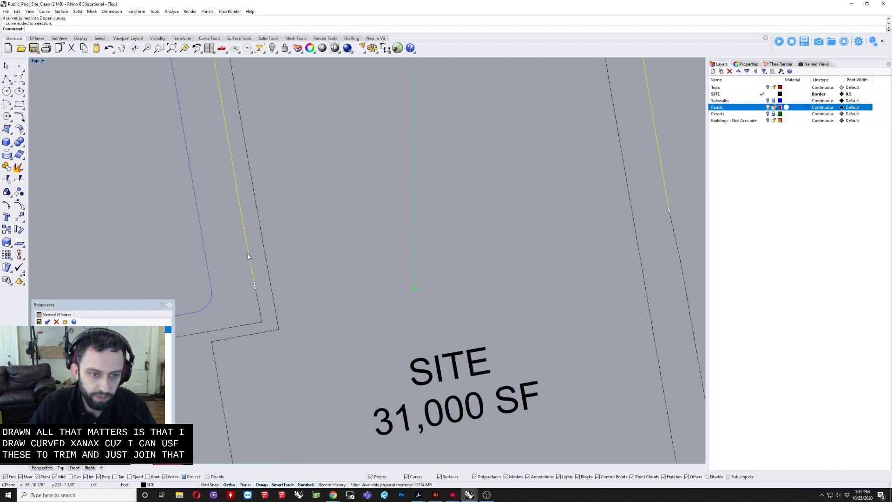
scroll(274, 304, up, 8)
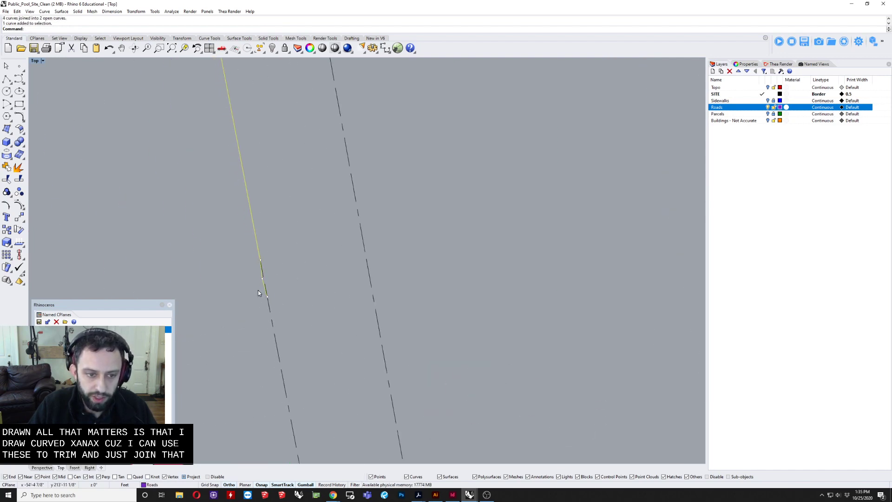
drag(259, 324, 299, 258)
key(Delete)
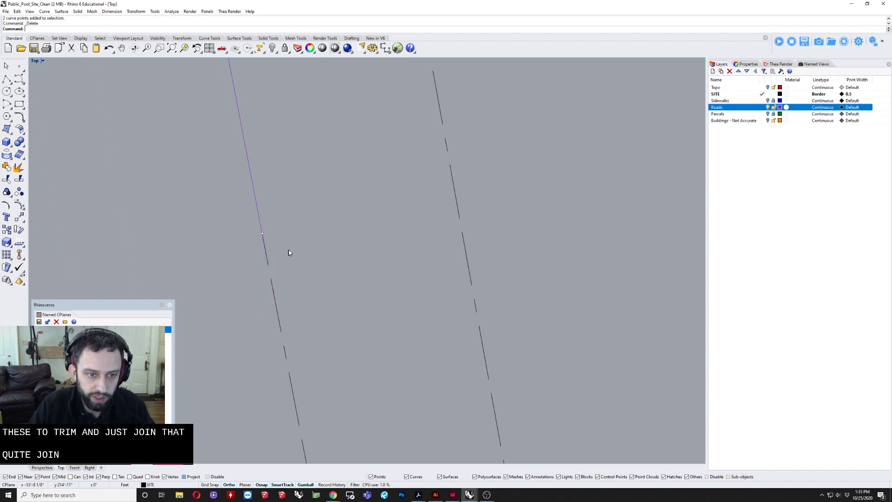
drag(242, 229, 197, 302)
key(ctrl+j)
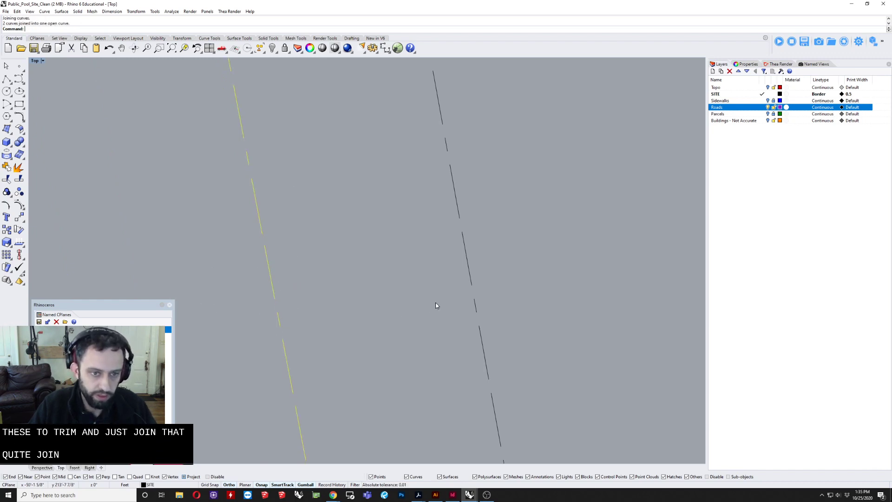
Step: Move the merged block outline around the site to the Roads layer and clear the selection
scroll(414, 297, down, 12)
right_drag(685, 261, 636, 280)
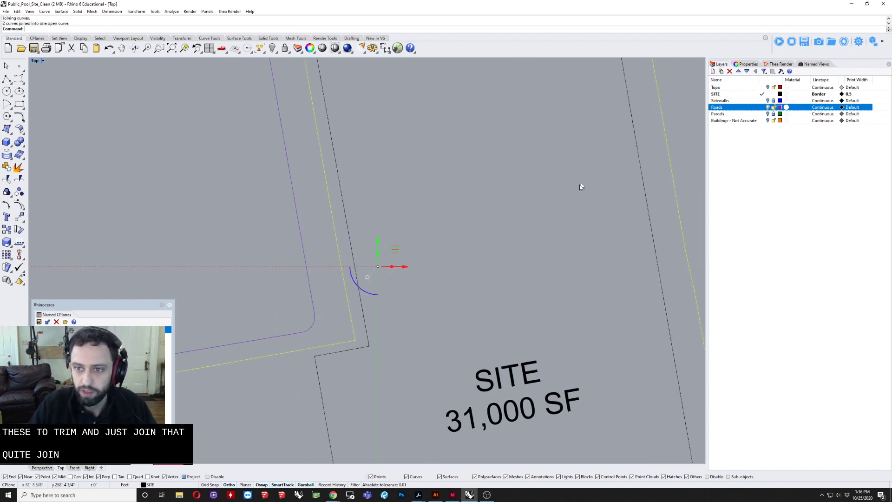
scroll(493, 226, down, 4)
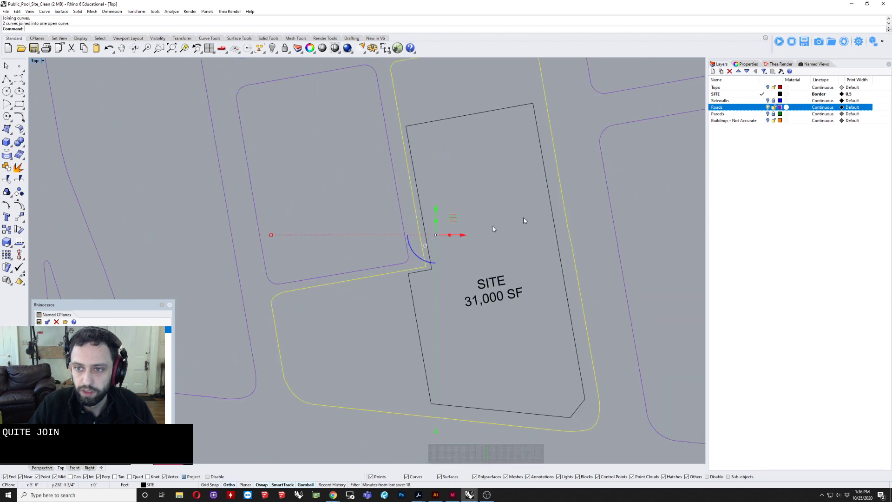
right_click(739, 110)
click(767, 232)
click(509, 261)
Step: Examine the merged block outline and the site boundary by selecting each, and review the surrounding road network
right_drag(580, 257, 477, 267)
click(527, 256)
scroll(463, 264, down, 2)
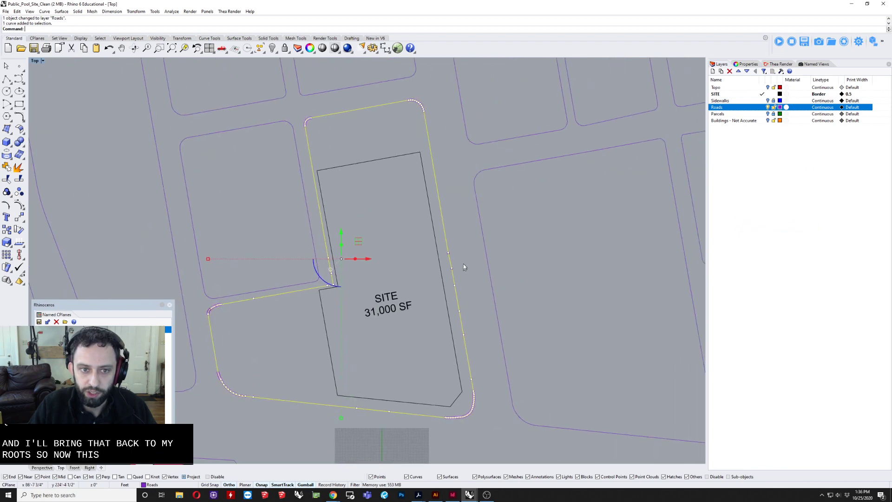
scroll(458, 264, up, 2)
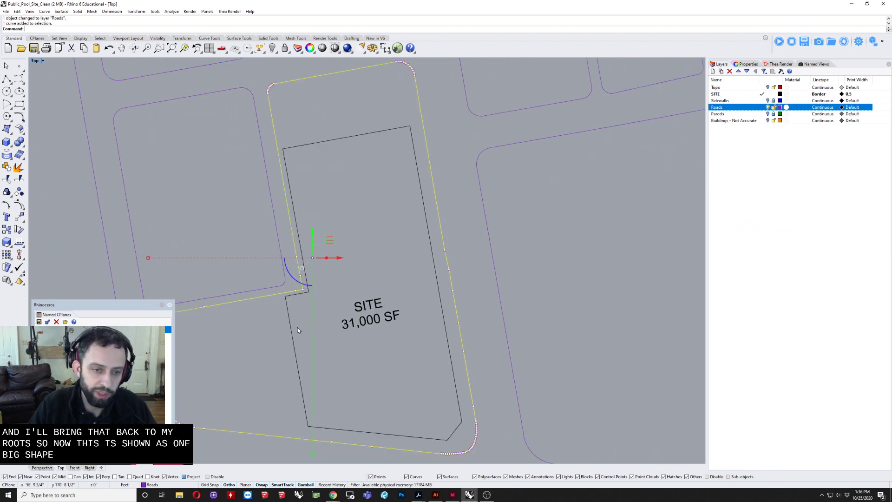
right_drag(219, 298, 243, 294)
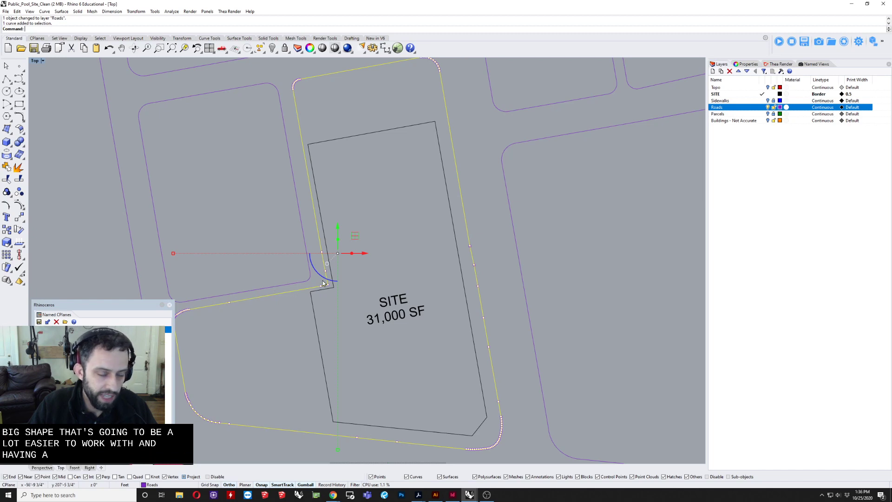
key(Escape)
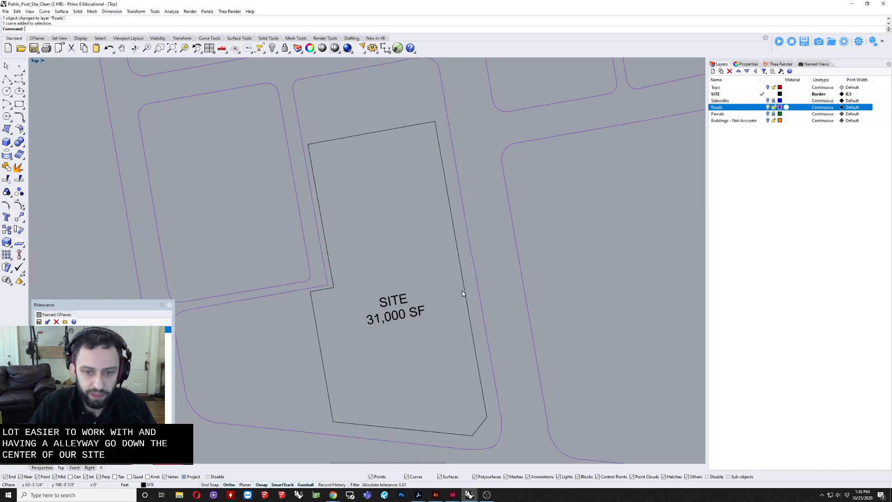
click(457, 265)
scroll(421, 357, down, 6)
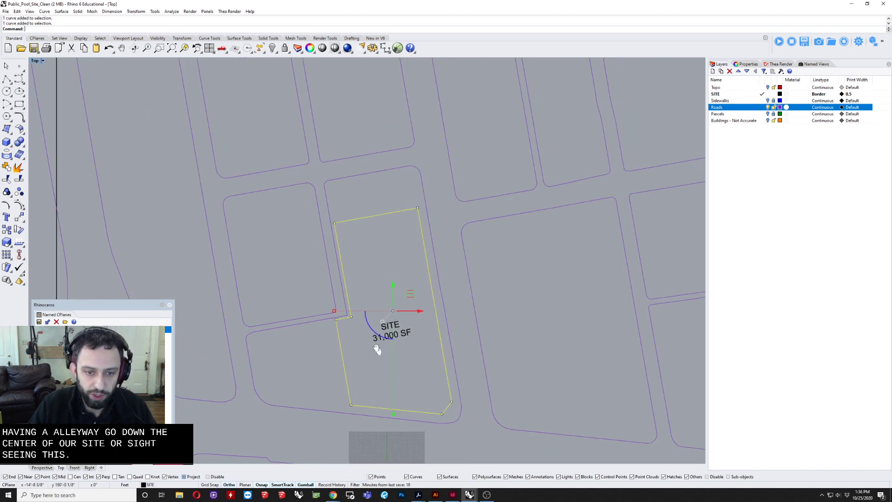
key(Escape)
scroll(374, 300, down, 4)
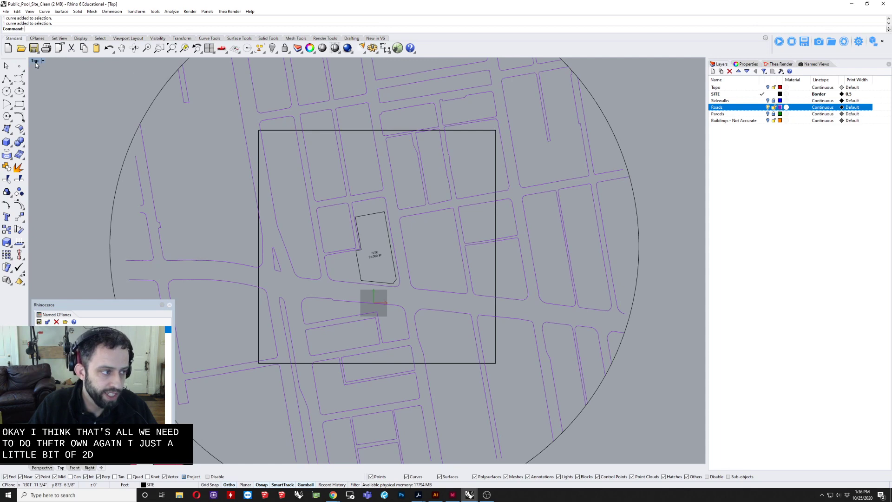
right_drag(542, 238, 478, 235)
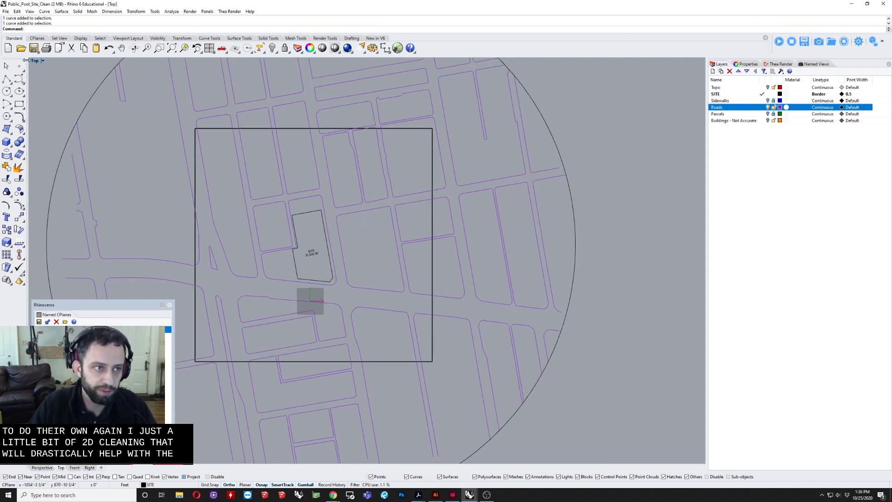
Step: Show all four viewports and window-select the terrain solid, the site and the road curves enclosed by the terrain square in plan
double_click(34, 62)
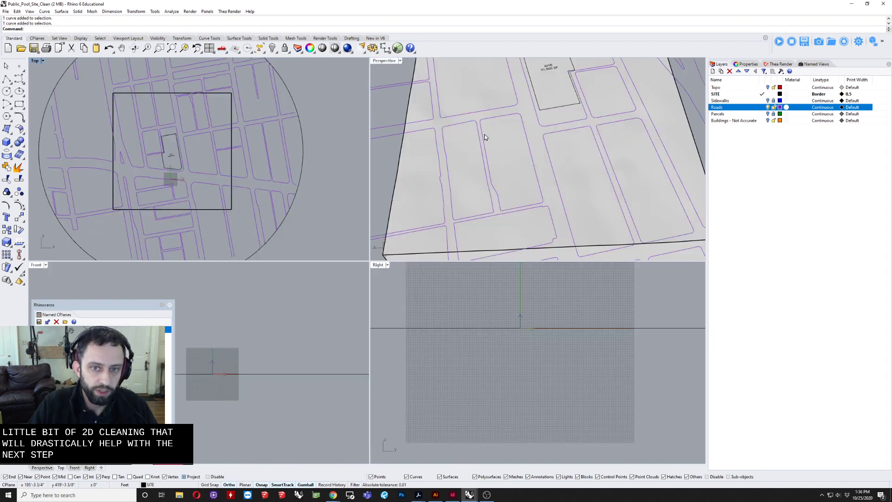
right_drag(485, 137, 501, 110)
scroll(495, 111, down, 3)
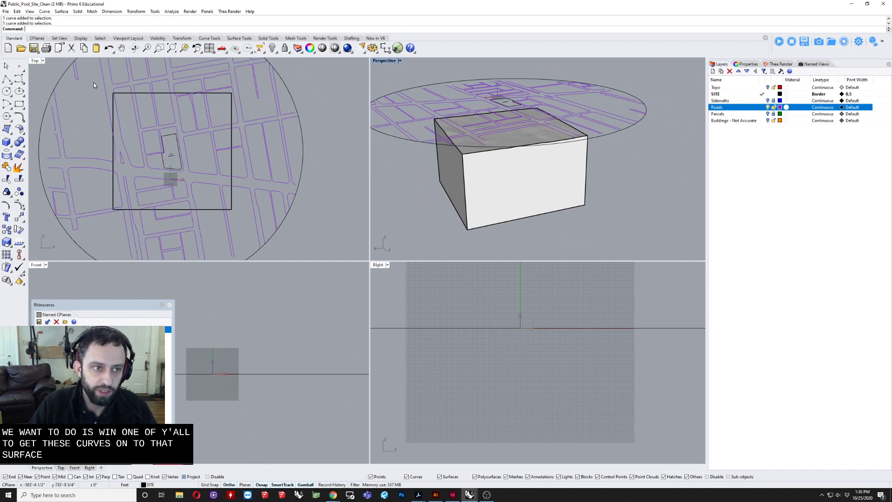
drag(94, 82, 237, 221)
scroll(185, 159, up, 3)
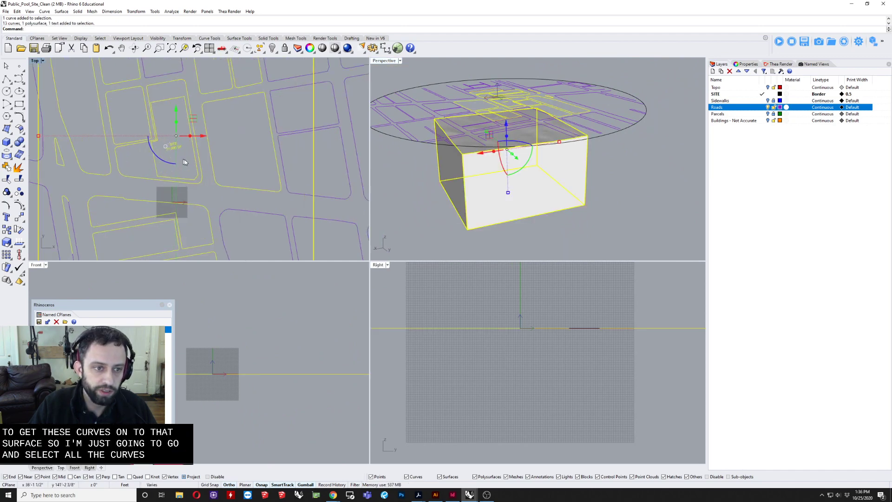
scroll(246, 173, down, 3)
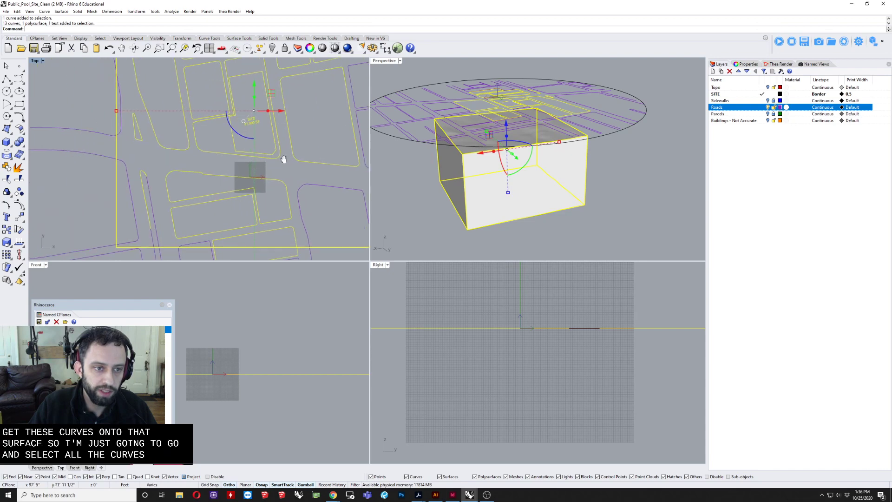
scroll(212, 186, up, 2)
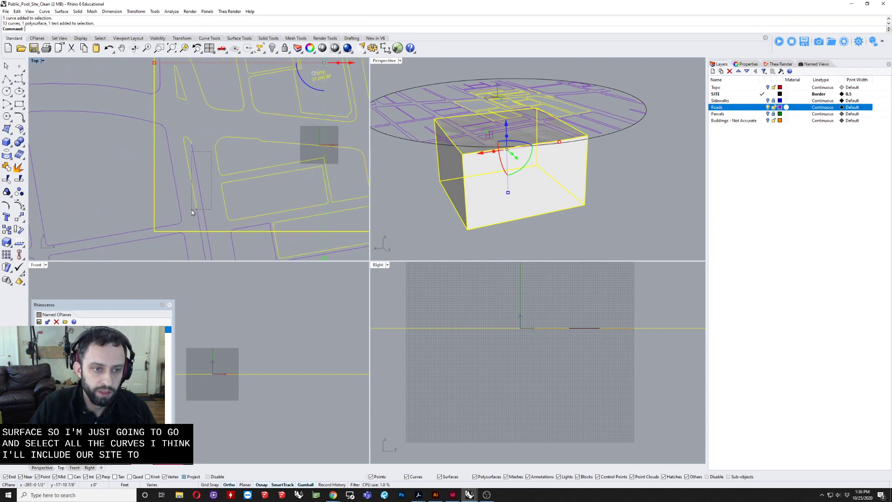
Step: Add the road curves crossing the terrain square's southwest corner and south edge to the selection
shift+drag(178, 226, 177, 226)
scroll(201, 215, down, 2)
right_drag(202, 213, 139, 183)
scroll(179, 199, up, 4)
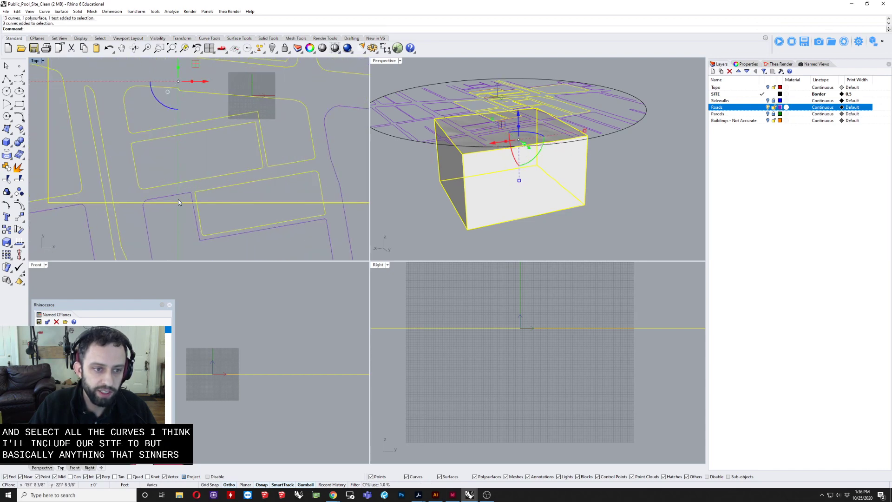
shift+click(185, 198)
right_drag(297, 145, 174, 146)
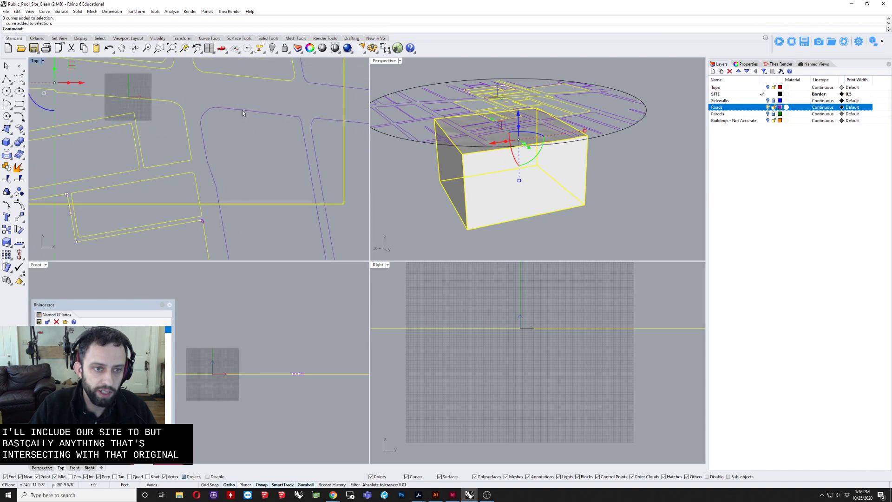
Step: Add the road curves crossing the terrain square's southeast area and its east, north and west edges to the selection
drag(327, 99, 272, 162)
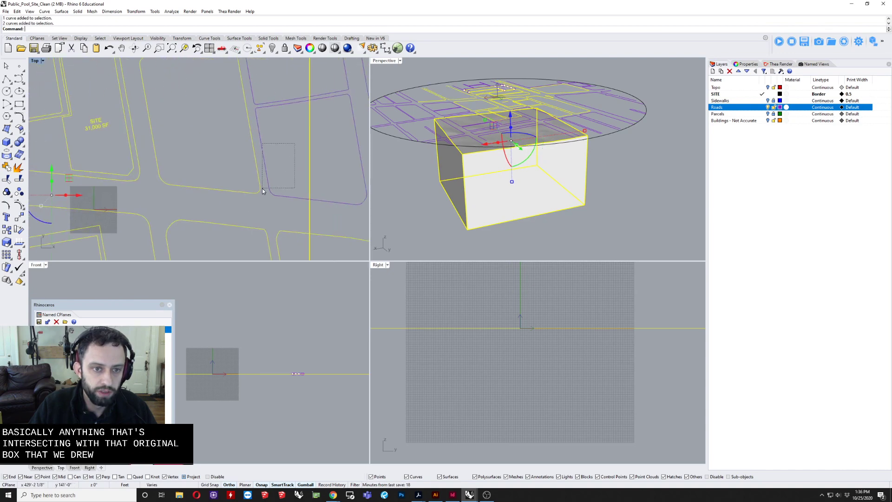
click(272, 198)
scroll(279, 205, down, 5)
shift+drag(225, 189, 223, 189)
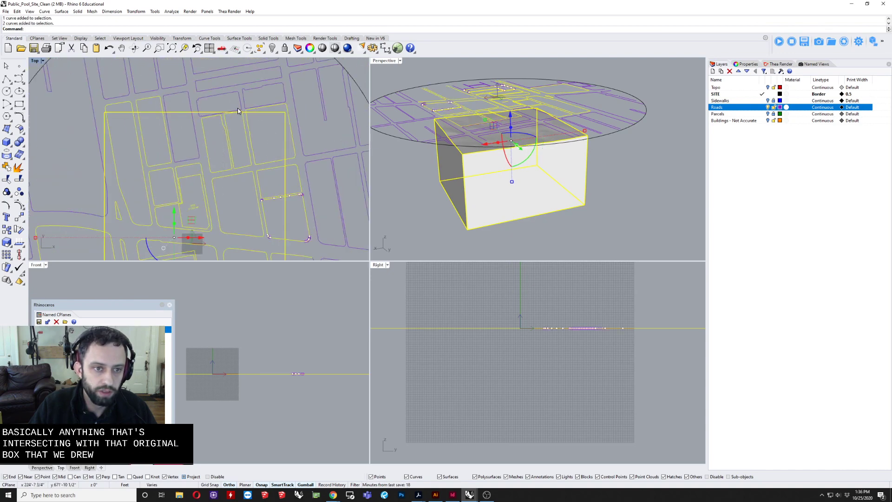
shift+drag(254, 103, 172, 142)
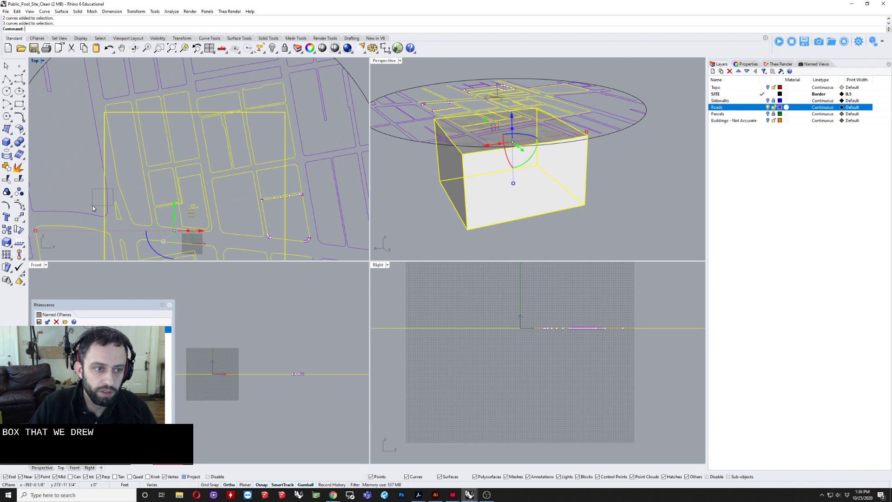
shift+drag(113, 189, 93, 205)
scroll(234, 144, down, 4)
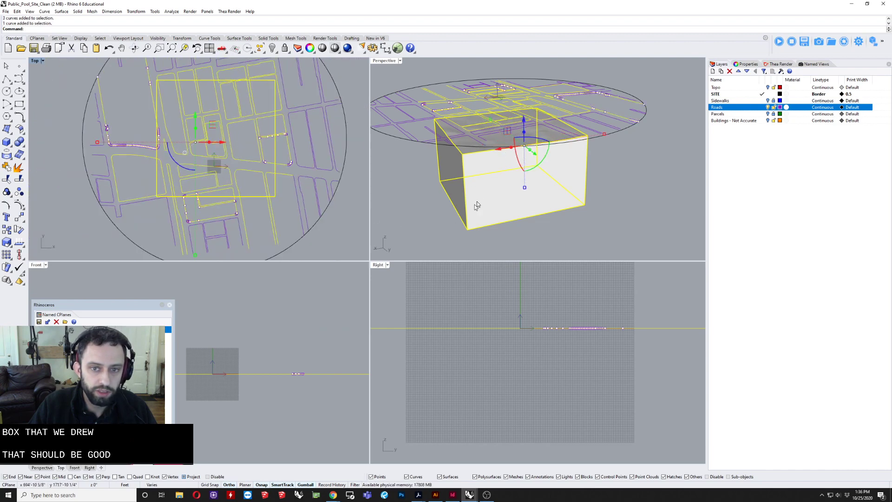
Step: Remove the terrain solid from the selection of site and road curves, and clear the remaining selection
ctrl+click(486, 194)
right_drag(486, 193, 508, 184)
right_drag(609, 199, 621, 200)
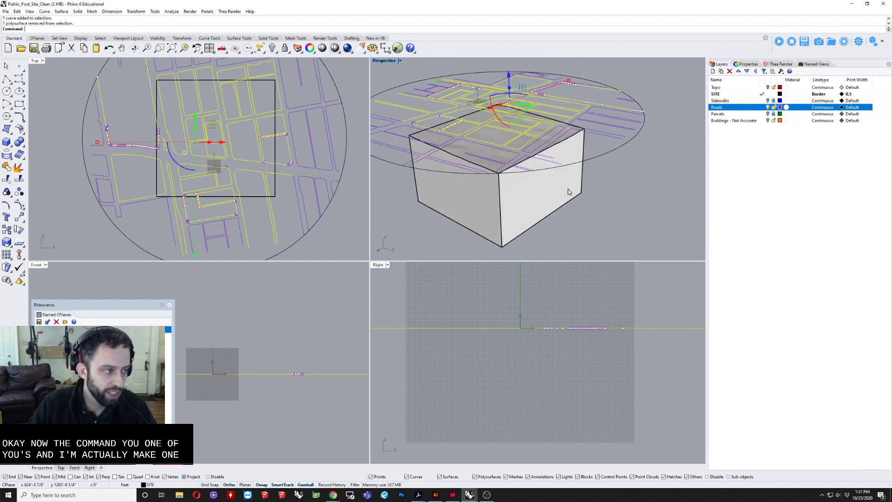
right_drag(570, 190, 554, 201)
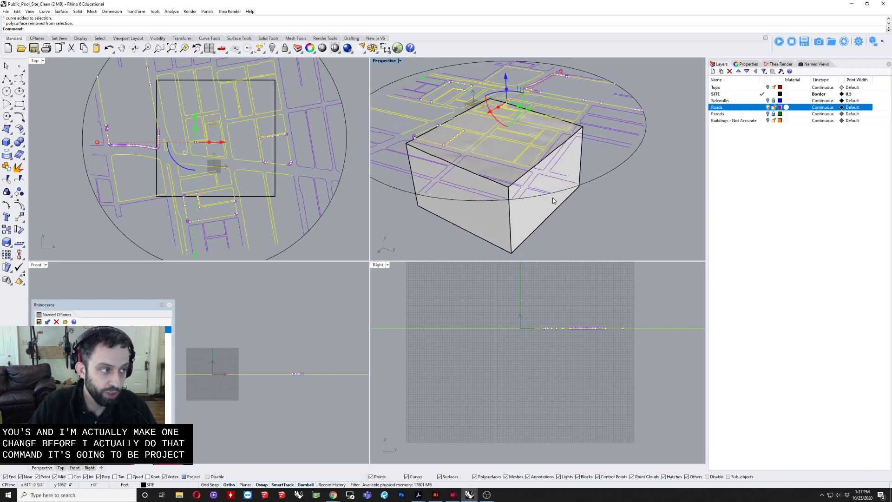
click(605, 210)
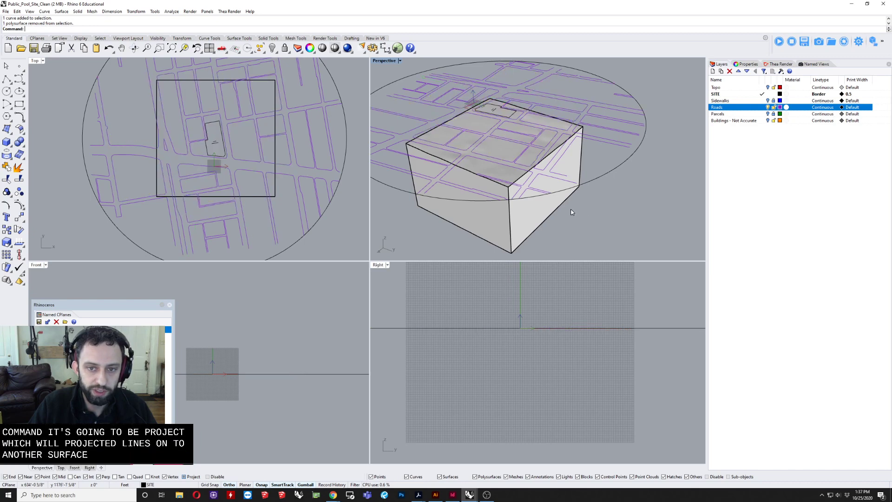
right_drag(571, 211, 521, 191)
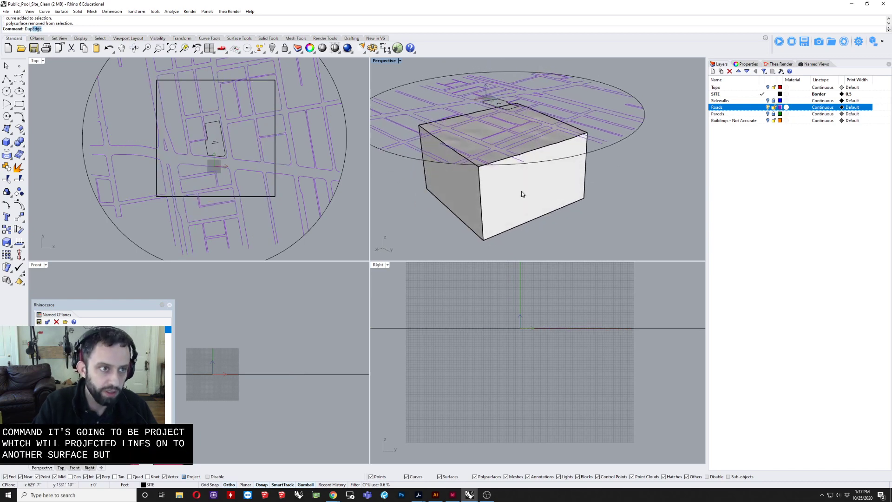
text(DupD)
key(BackSpace)
text(S)
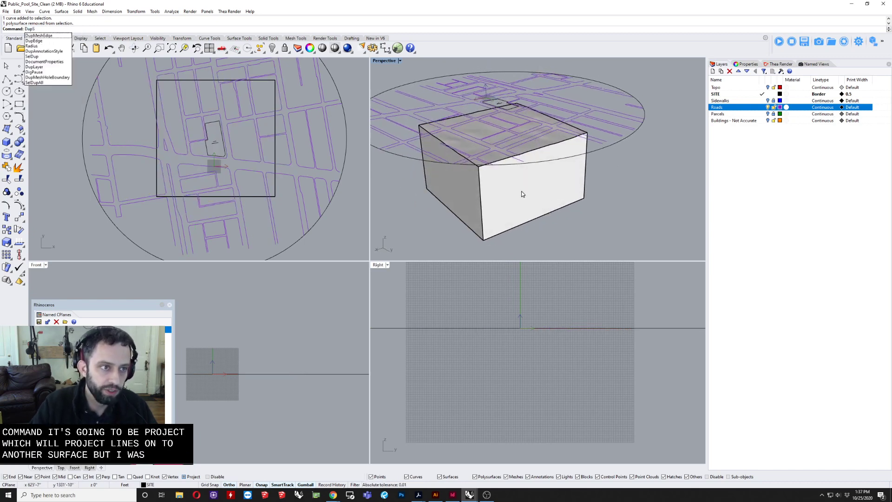
scroll(481, 184, up, 6)
right_drag(481, 184, 542, 133)
scroll(530, 175, down, 5)
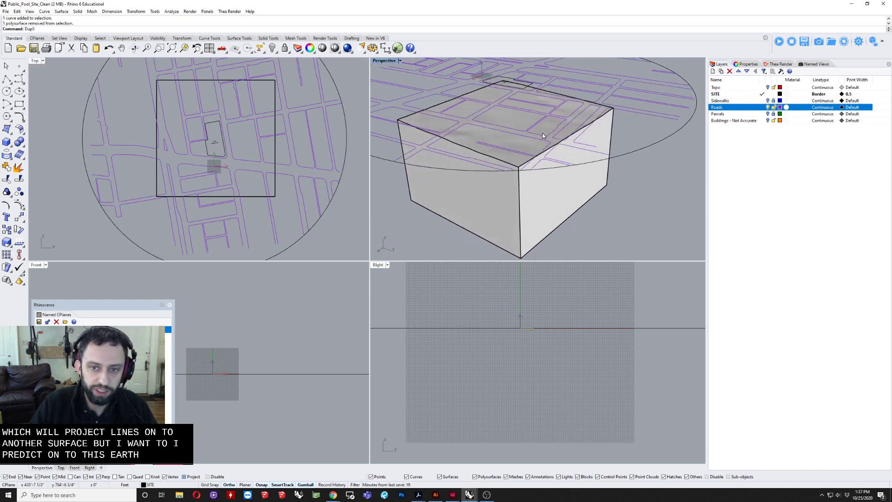
right_drag(541, 218, 523, 217)
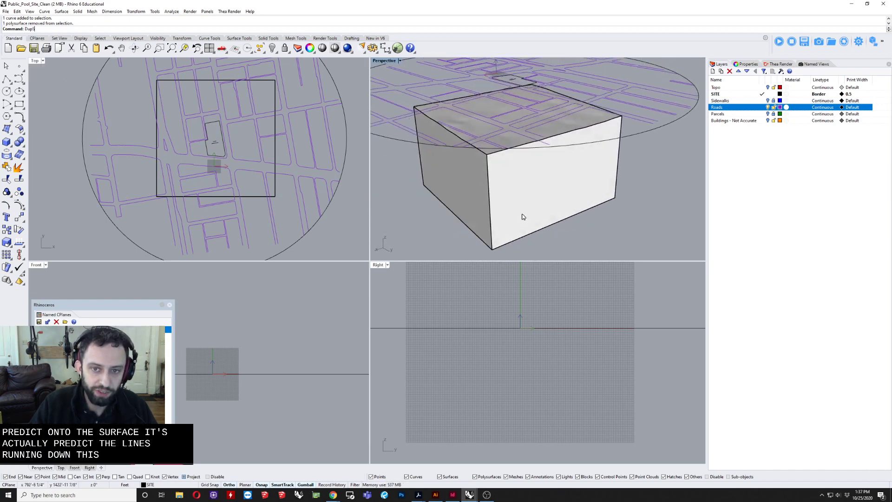
click(537, 199)
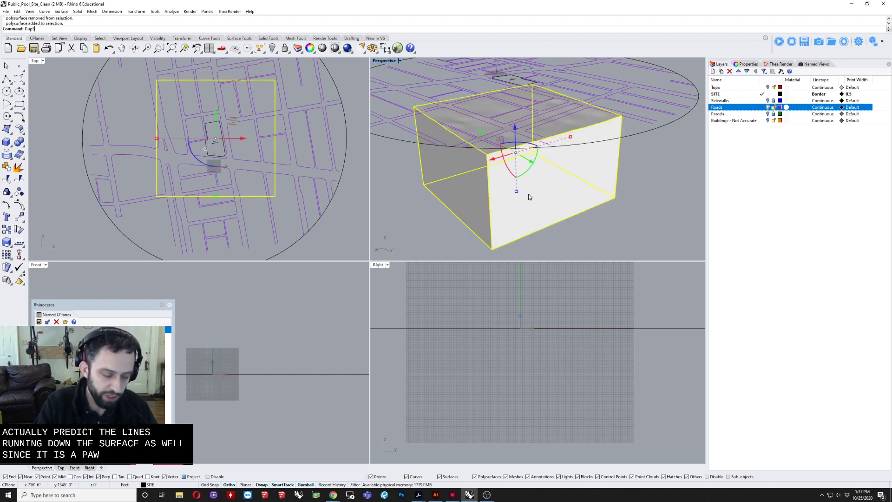
key(BackSpace)
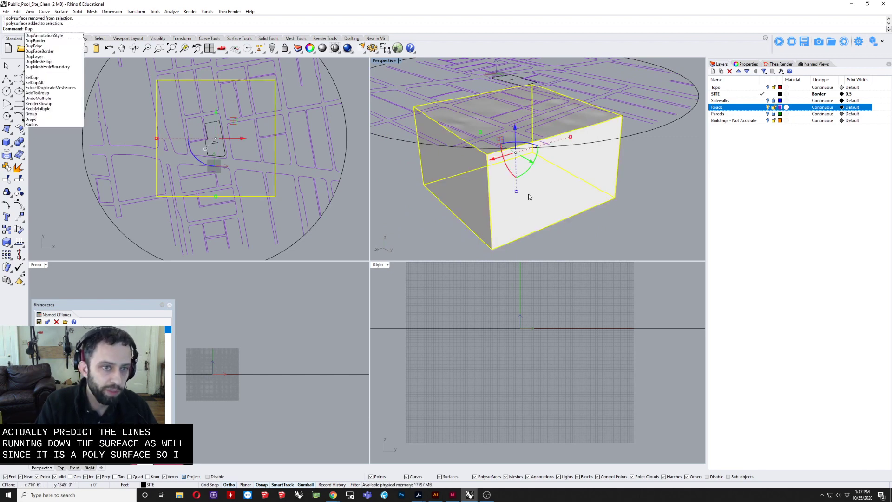
text(U)
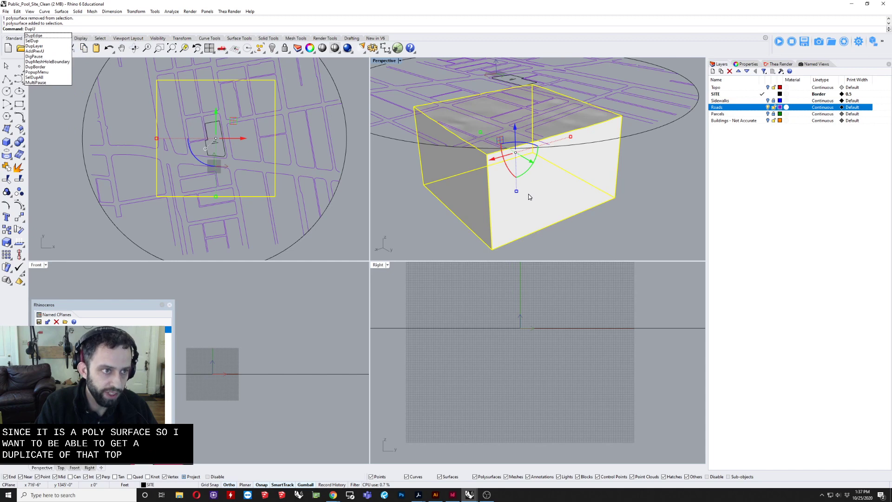
key(BackSpace)
text(F)
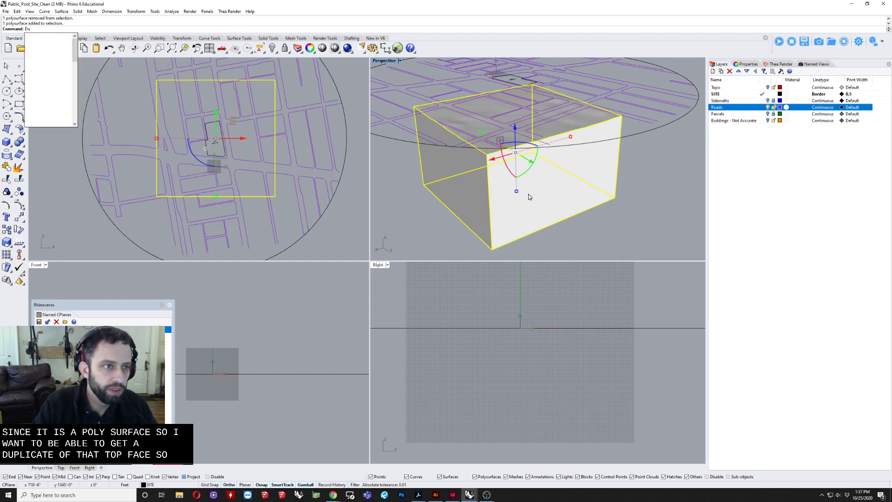
key(Escape)
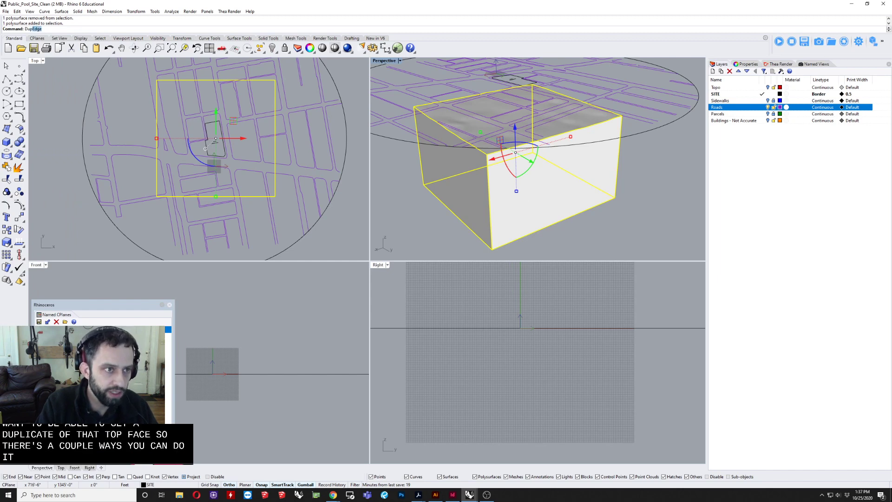
text(Dup)
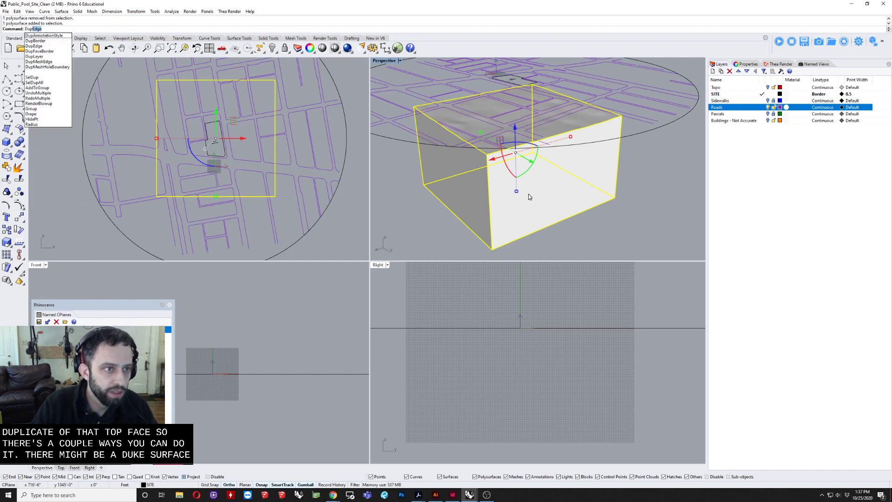
key(Down)
key(Down)
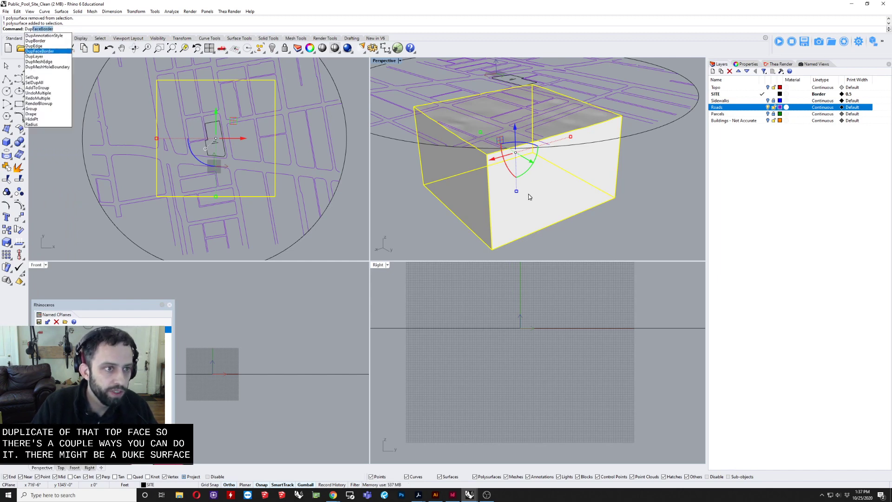
key(Escape)
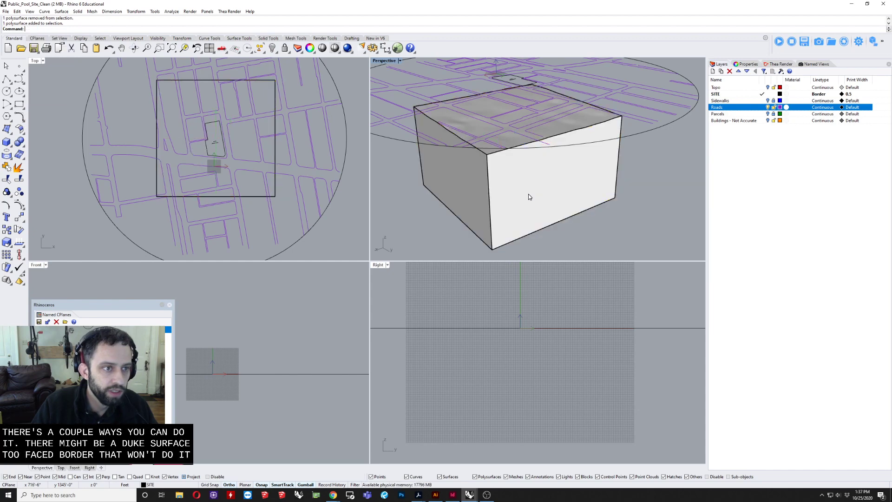
Step: Explode the terrain solid into its individual surfaces
click(529, 195)
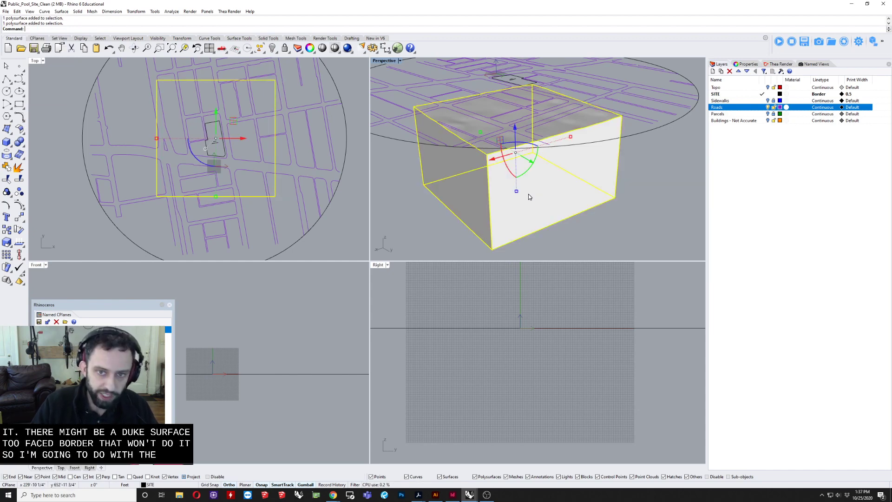
right_drag(528, 196, 591, 241)
text(e)
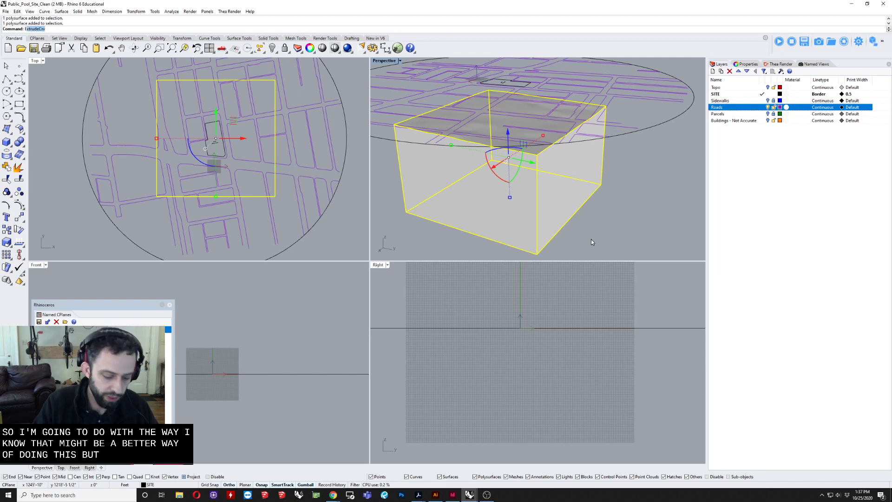
text(xplode)
key(Return)
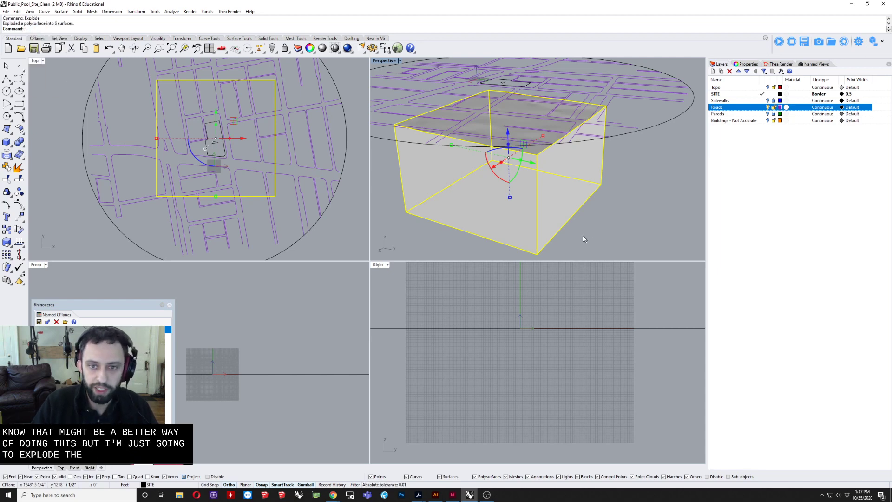
Step: Duplicate the exploded terrain's top surface in place and move the copy up 15 feet
click(508, 121)
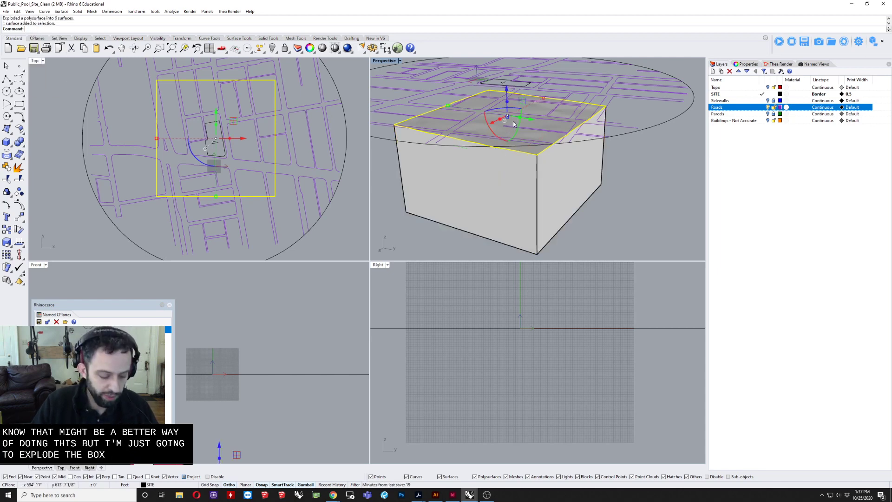
key(ctrl+c)
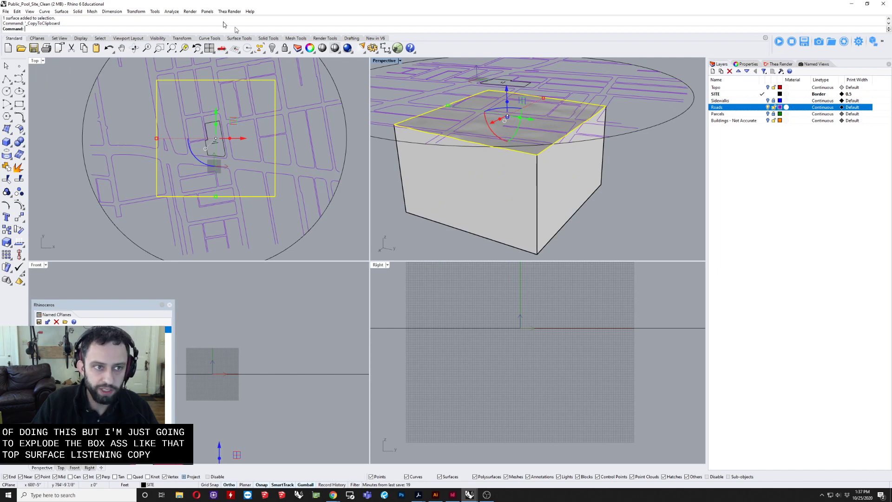
key(ctrl+v)
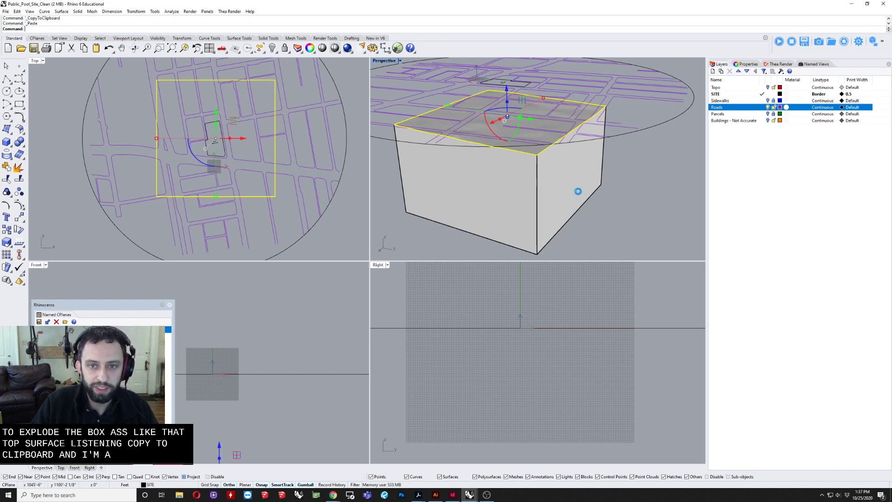
click(505, 89)
text(15)
key(Return)
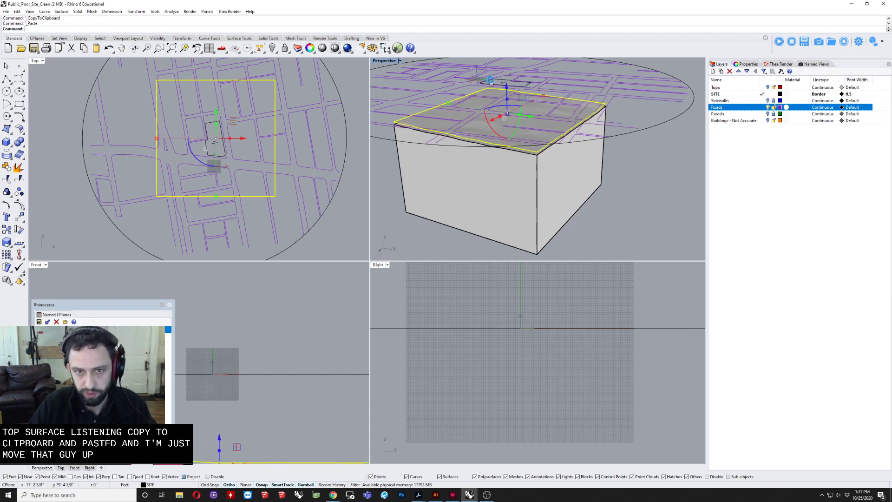
key(Escape)
Step: Select all the terrain surfaces except the raised copy and join them back into one solid
mouse_move(476, 153)
right_down()
mouse_move(466, 137)
mouse_move(476, 170)
right_up()
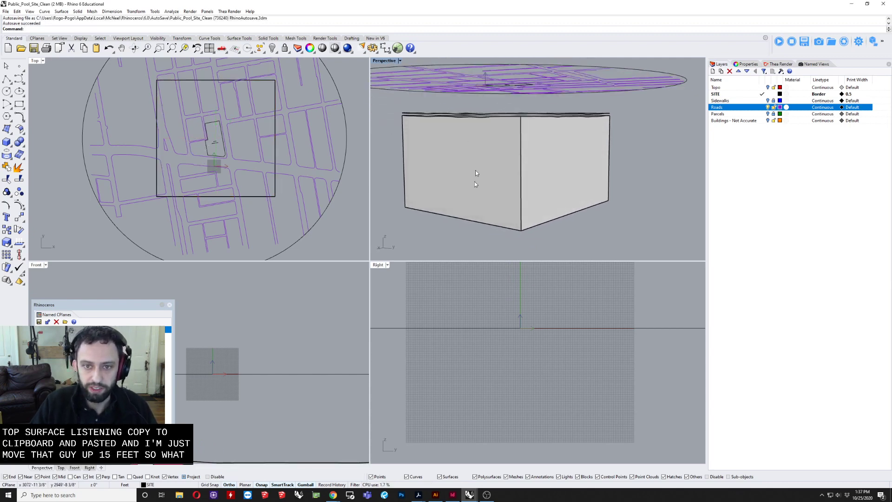
drag(560, 168, 448, 261)
scroll(435, 268, down, 2)
drag(392, 219, 662, 81)
ctrl+click(540, 94)
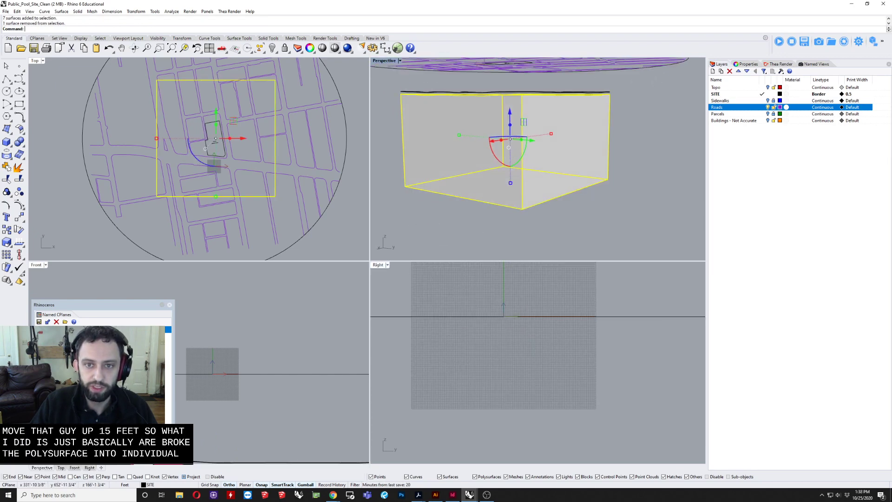
right_drag(540, 95, 578, 101)
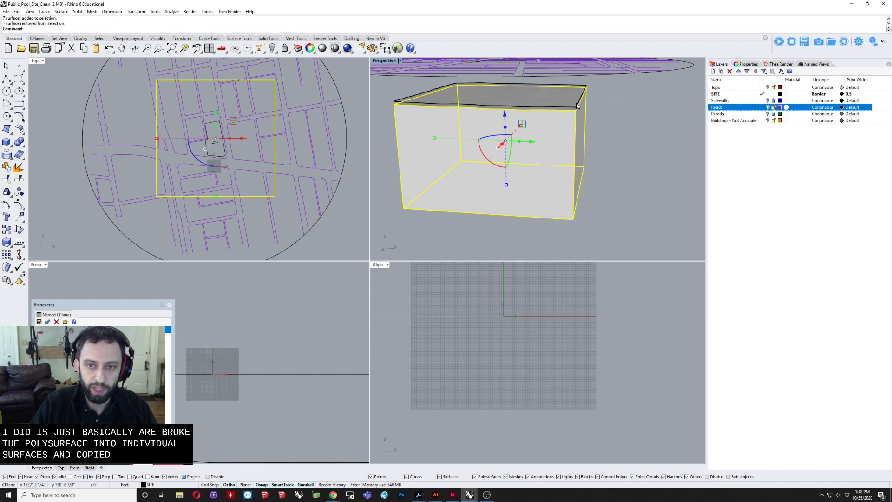
scroll(576, 107, up, 3)
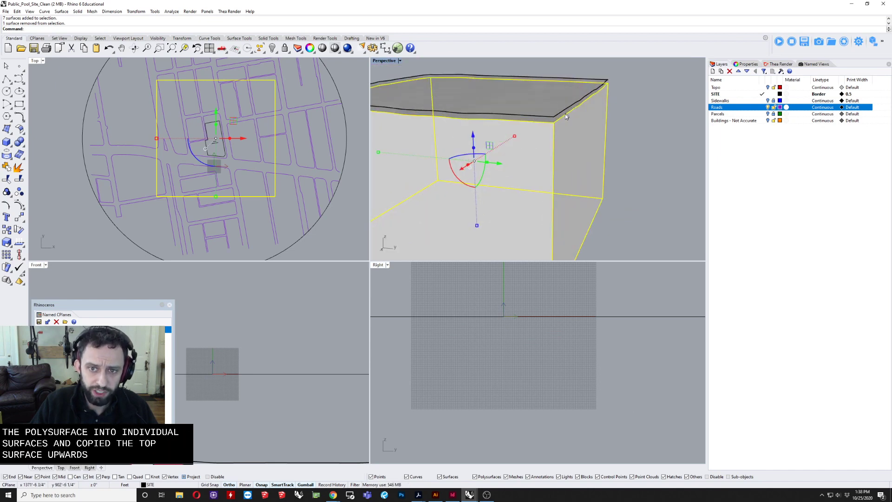
right_drag(566, 116, 568, 111)
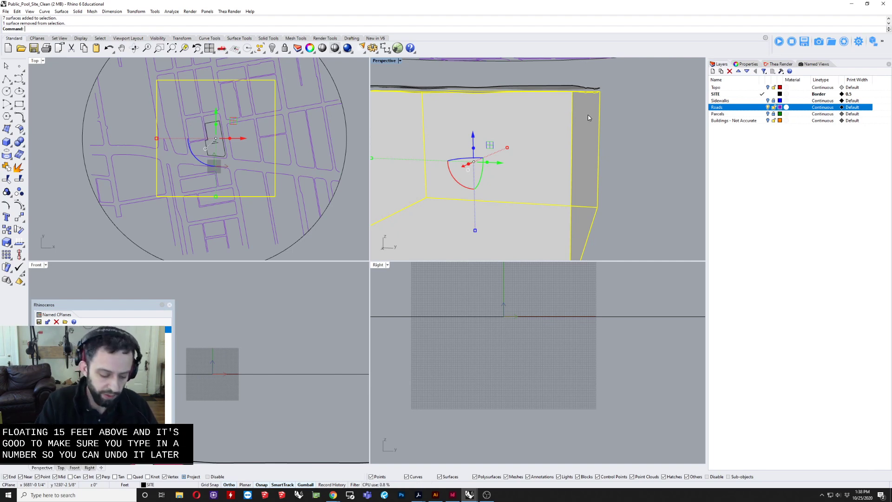
key(ctrl+j)
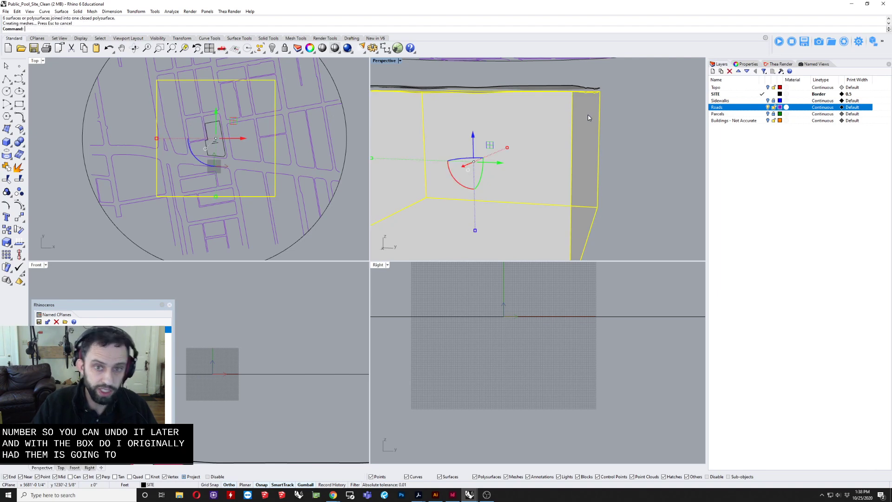
click(637, 121)
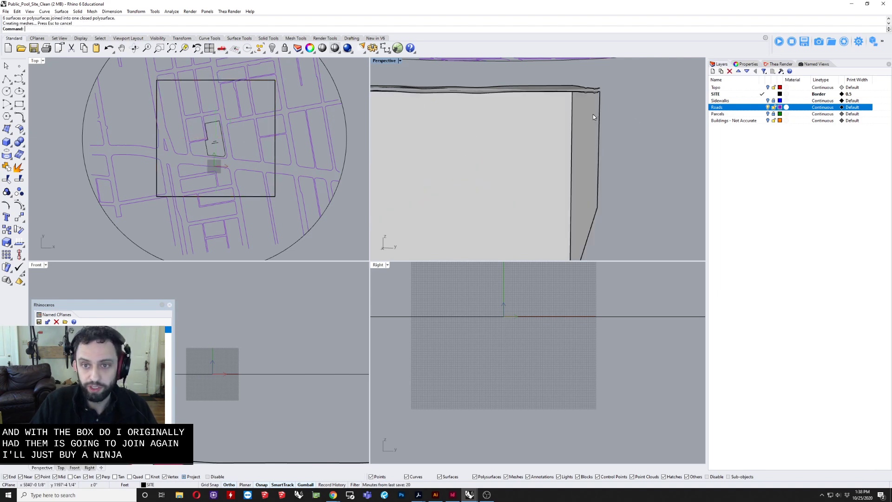
Step: Check the object types of the rejoined terrain solid and the raised top surface in their properties
click(601, 107)
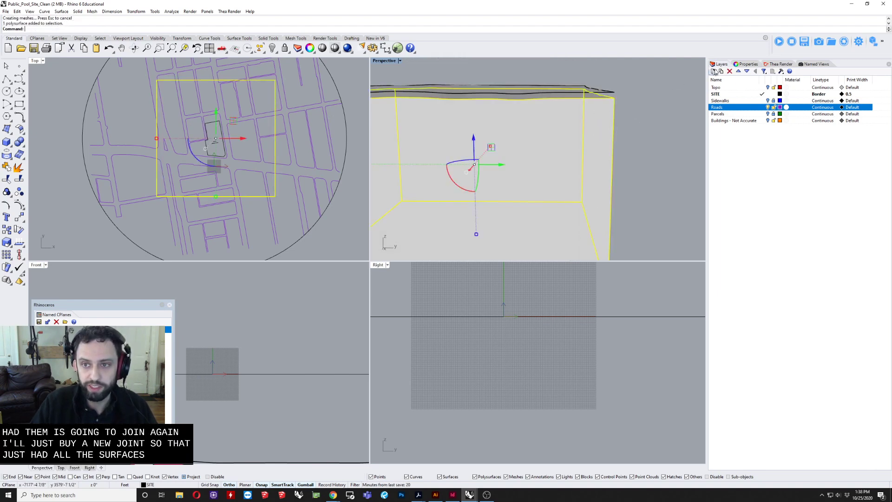
click(744, 65)
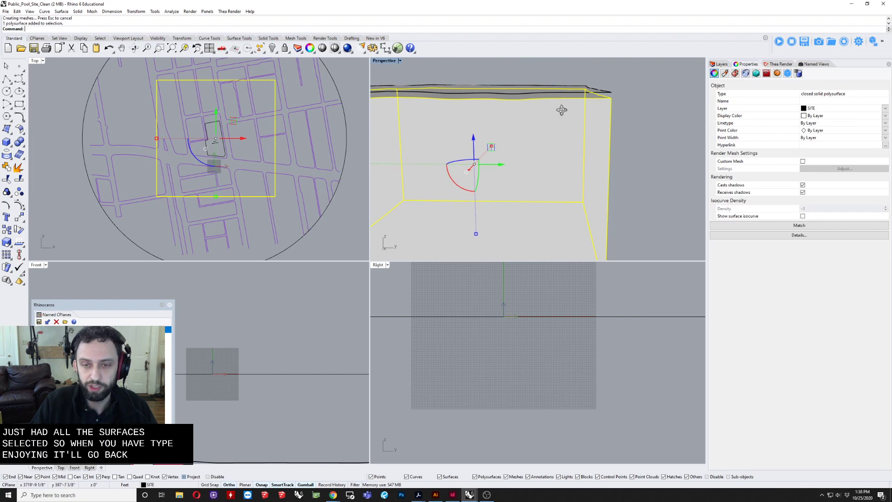
right_drag(562, 111, 315, 188)
click(533, 94)
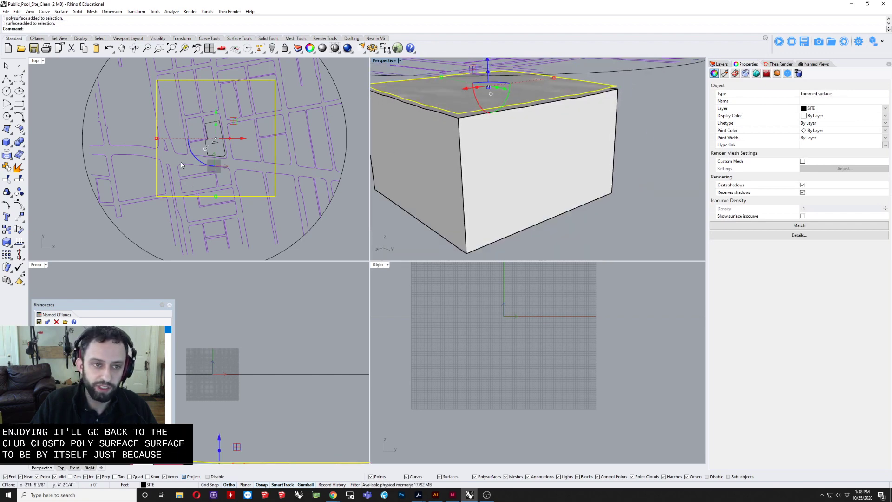
Step: Select the site and all road curves within or crossing the terrain square in plan, excluding the terrain solid and the raised surface
scroll(181, 165, up, 2)
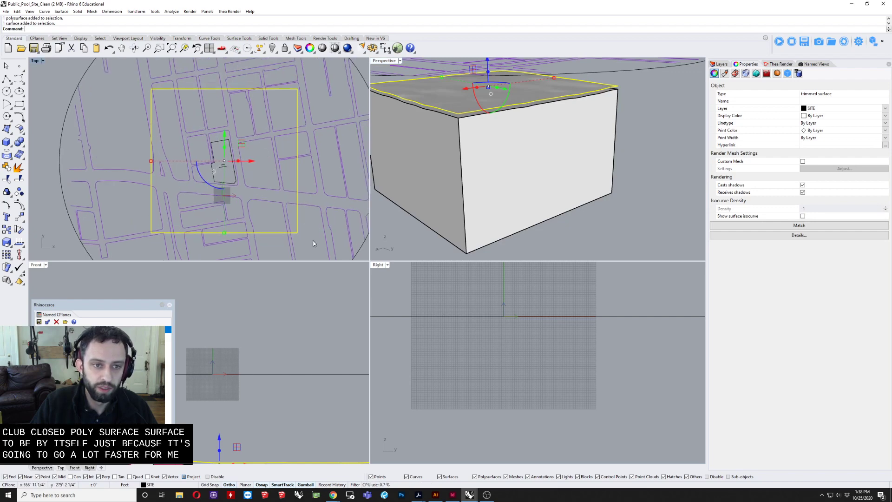
drag(313, 241, 138, 72)
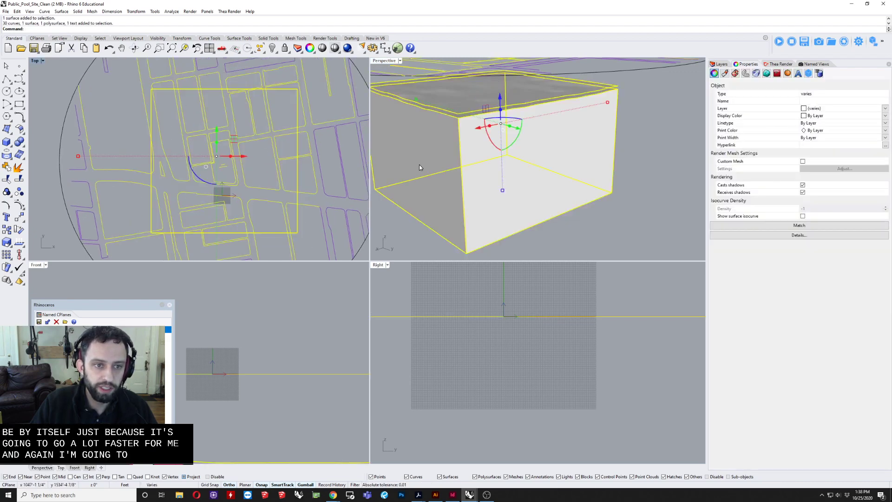
ctrl+drag(568, 232, 471, 105)
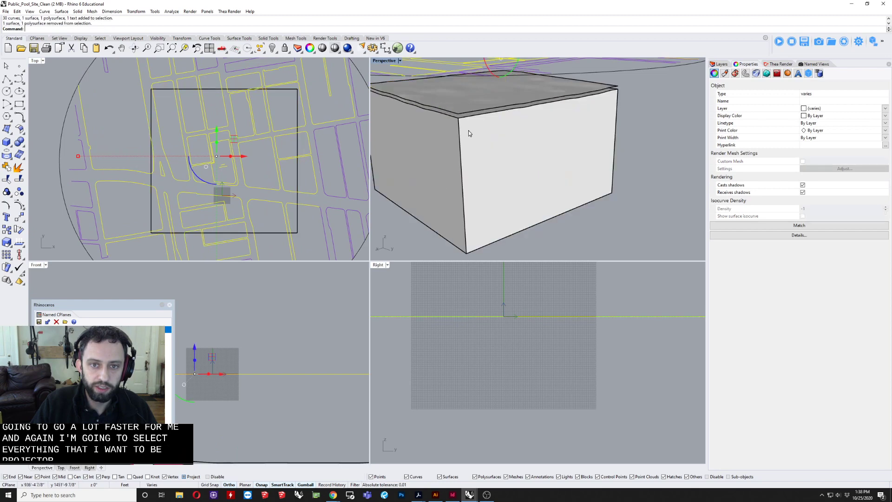
Step: Remove the site text from the selection and project the remaining curves onto the raised terrain surface
scroll(470, 133, down, 3)
right_drag(467, 131, 493, 144)
scroll(218, 172, up, 3)
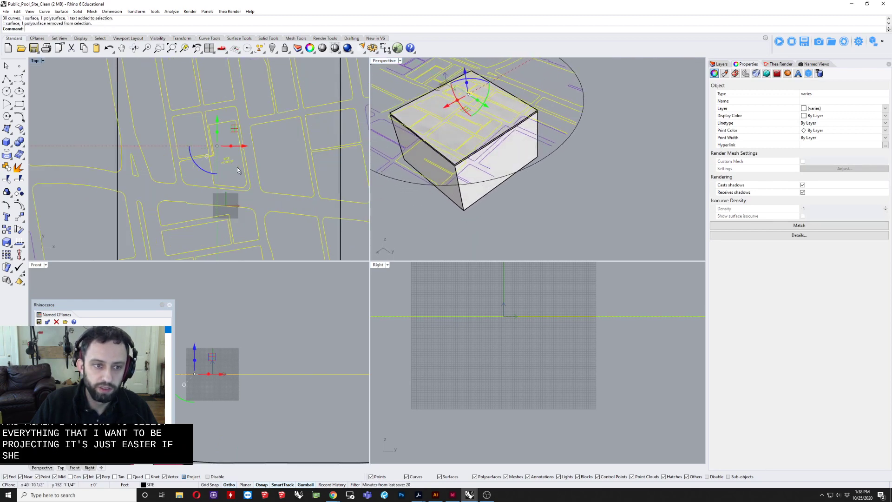
ctrl+click(229, 160)
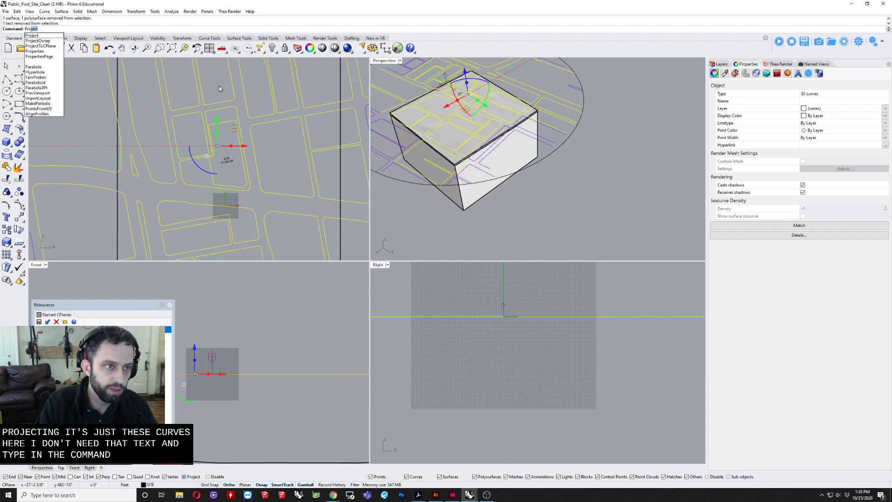
key(Return)
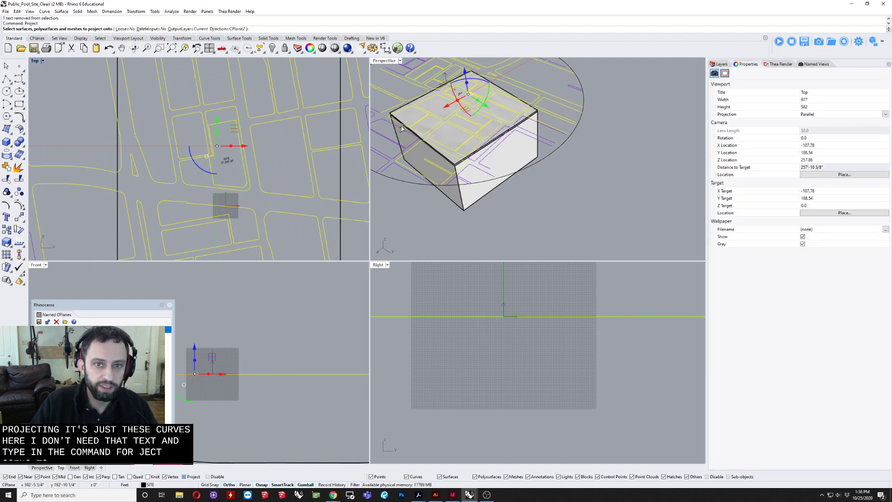
scroll(454, 167, up, 6)
click(454, 166)
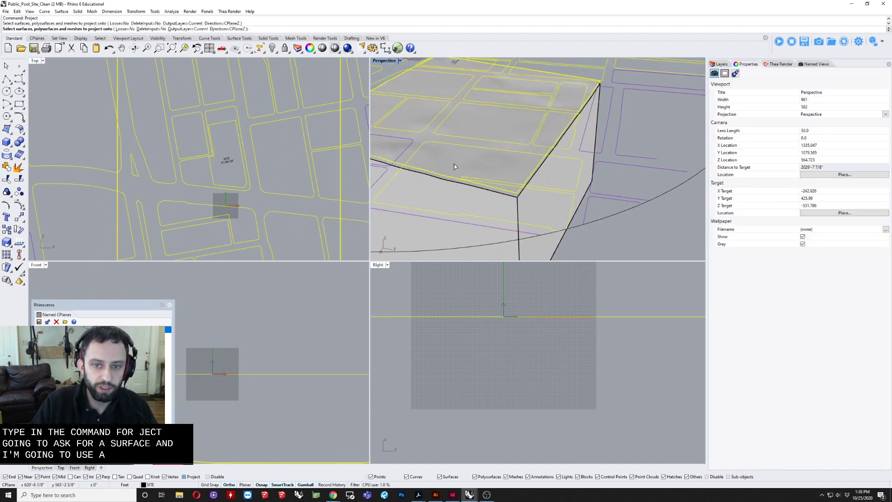
key(Return)
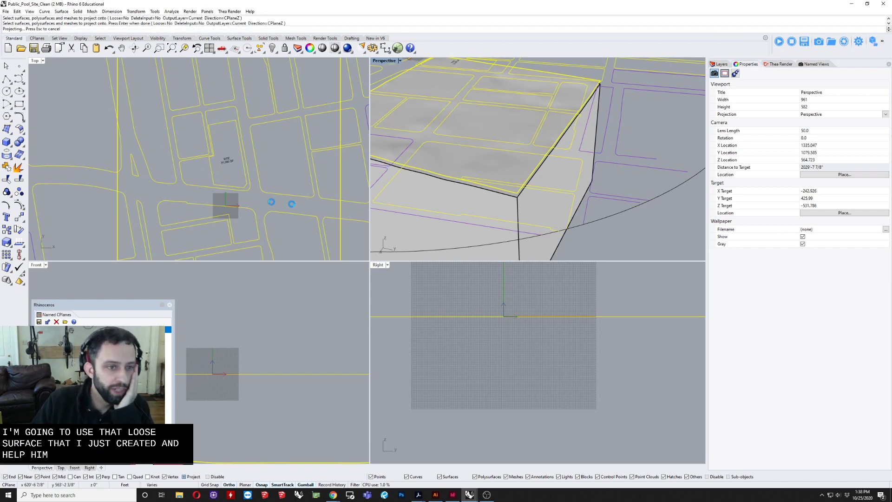
Step: Create a sublayer named STREETS under the SITE layer and move the projected curves onto it
right_drag(441, 195, 456, 233)
scroll(525, 184, down, 7)
scroll(242, 180, down, 8)
right_drag(236, 183, 210, 183)
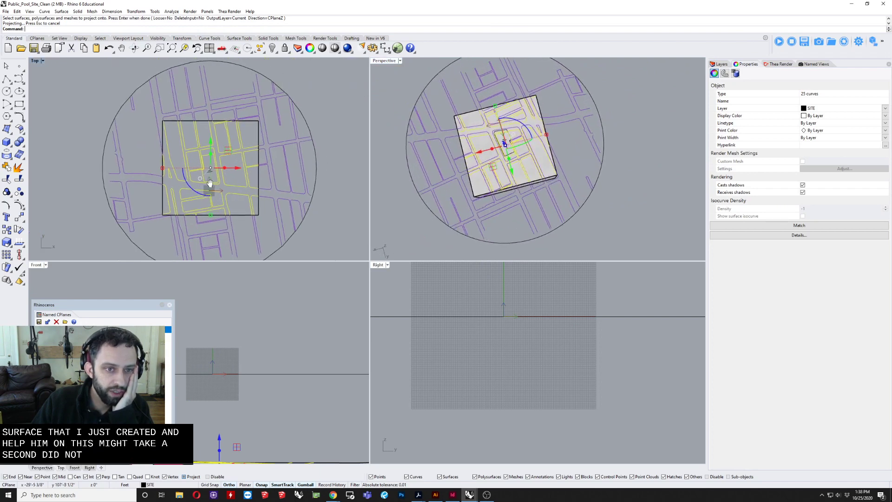
right_drag(668, 187, 682, 113)
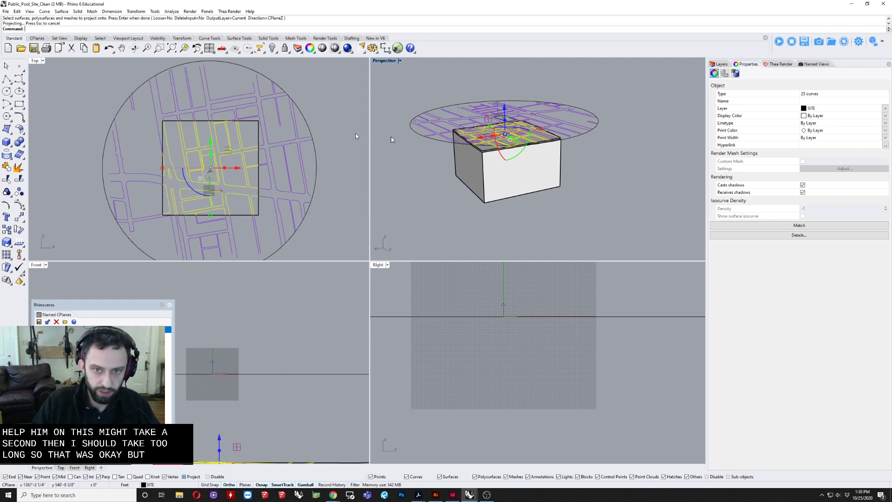
scroll(550, 125, up, 6)
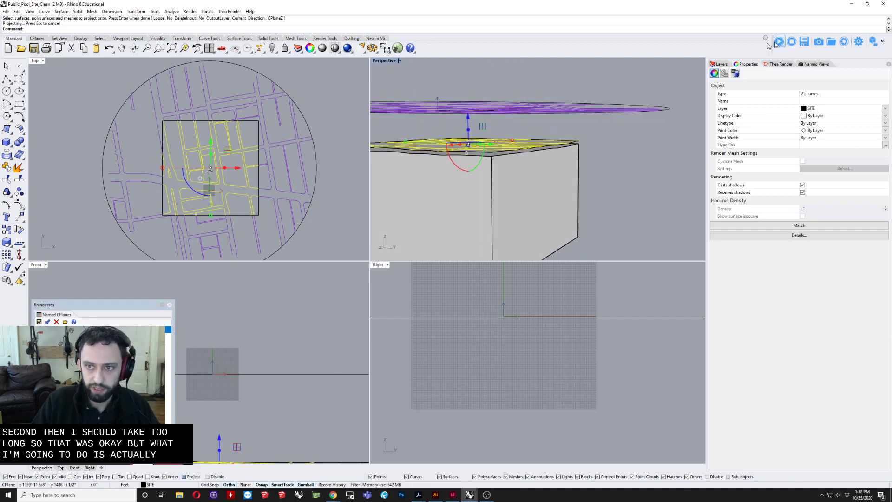
click(719, 63)
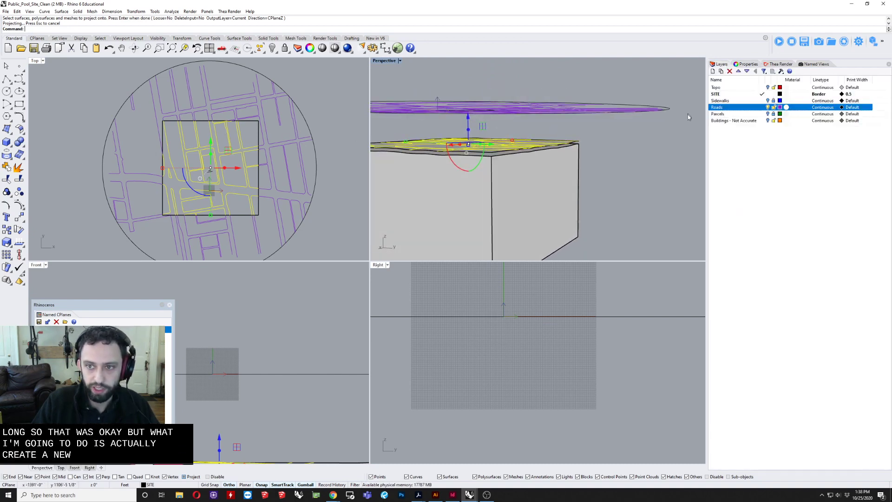
click(726, 94)
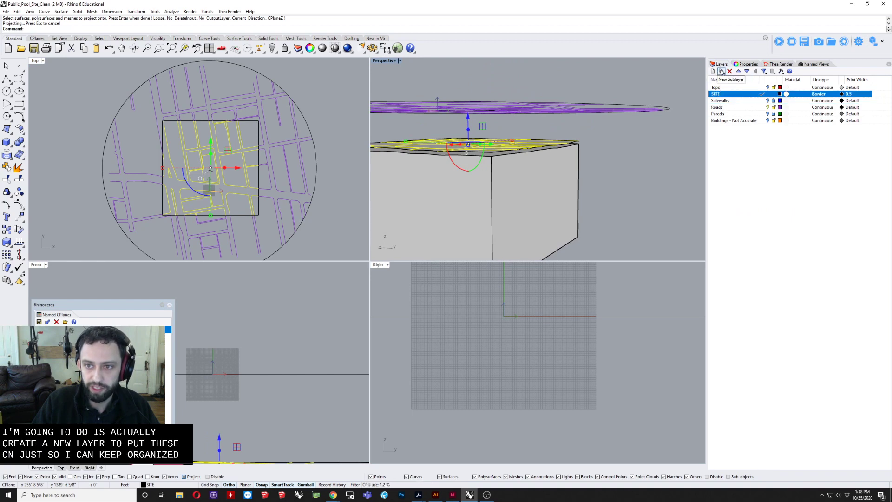
click(721, 72)
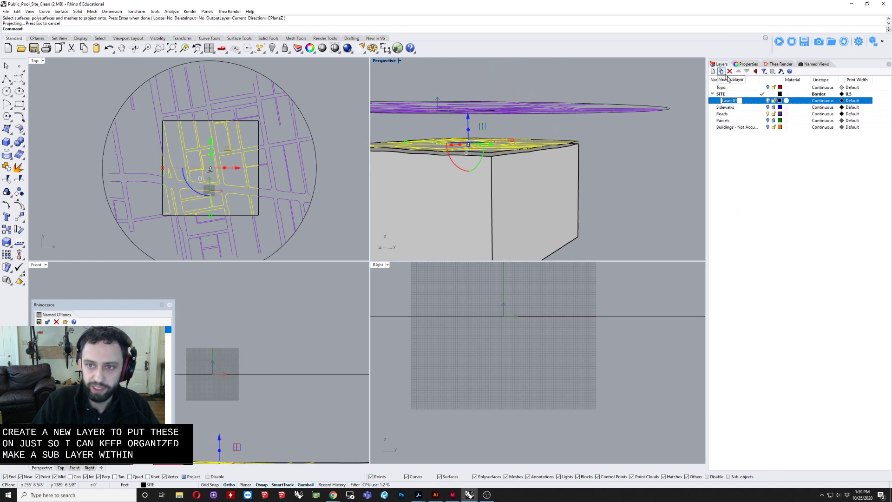
right_click(735, 100)
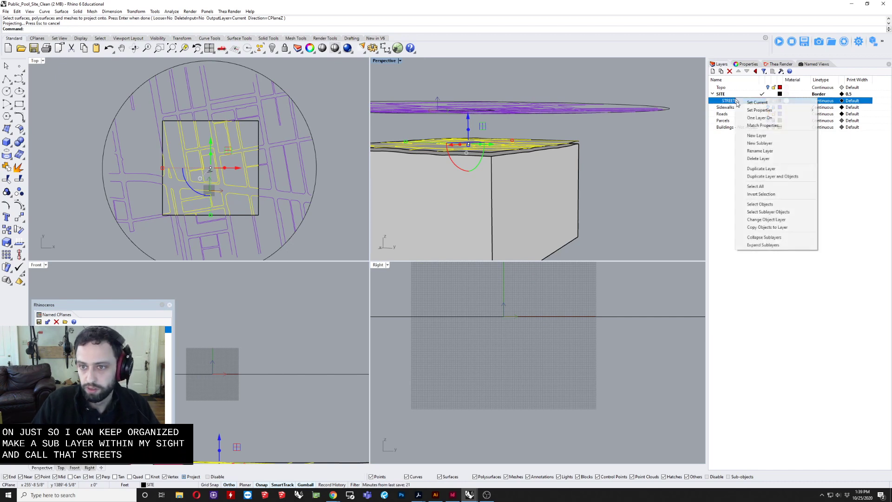
click(764, 216)
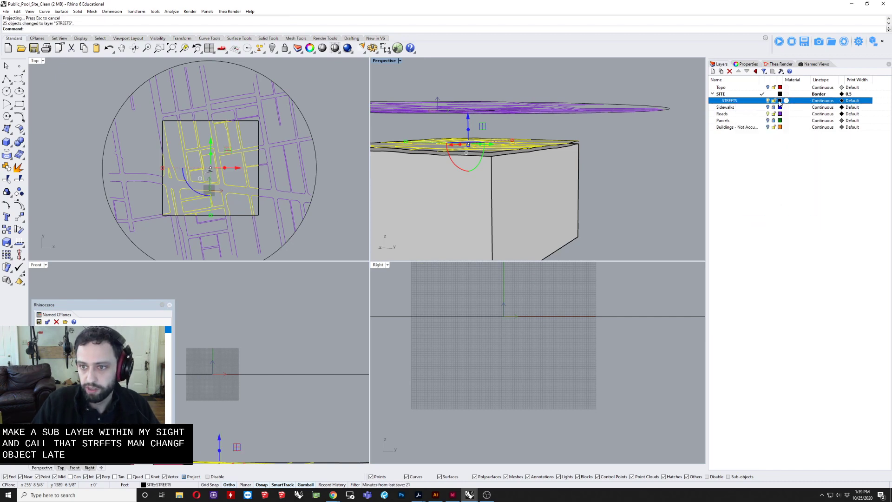
Step: Set the STREETS sublayer's color to red (194, 0, 0)
click(780, 101)
click(446, 209)
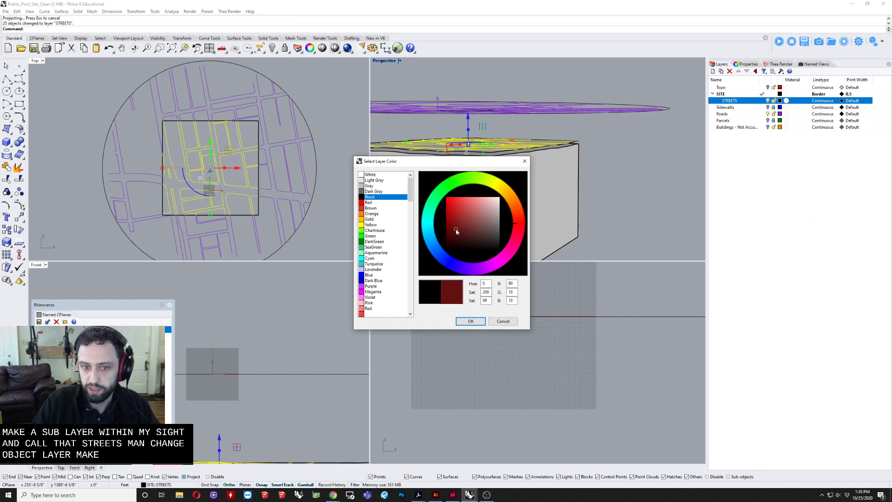
click(468, 320)
Step: Turn off the Roads layer and clear the selection of projected curves
click(768, 114)
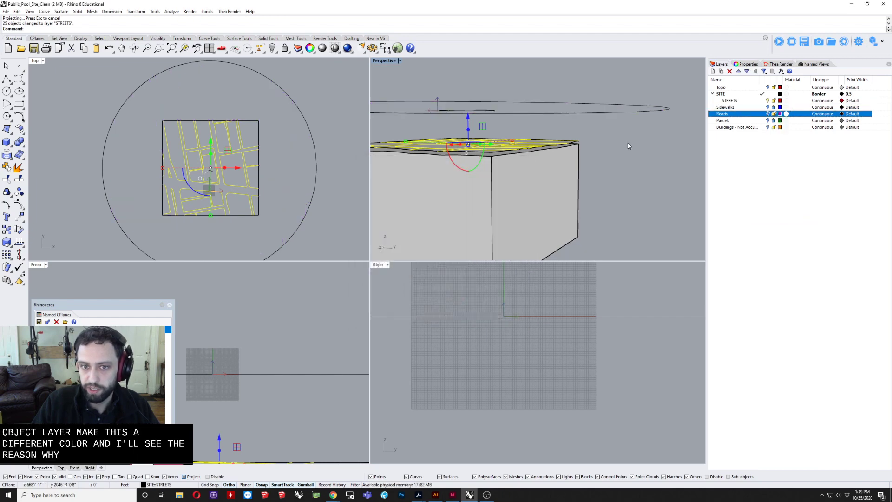
click(602, 150)
right_drag(621, 119, 890, 76)
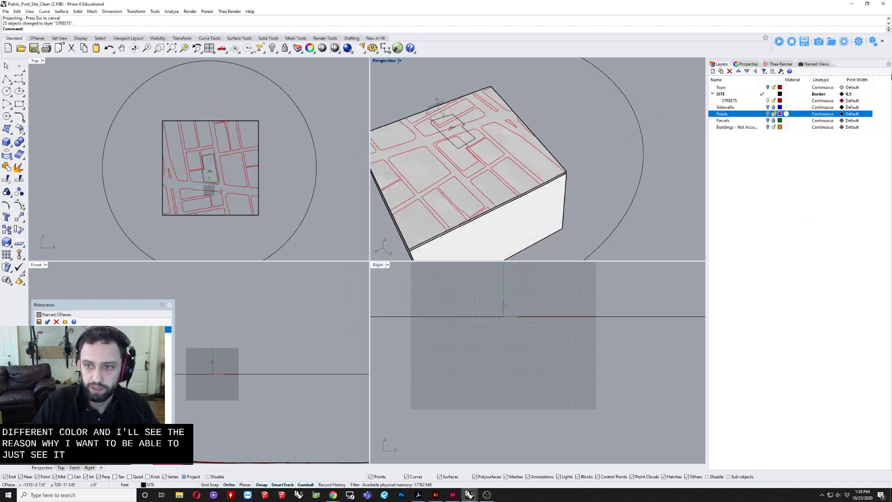
Step: Set the STREETS sublayer's color to blue (0, 144, 194)
click(779, 114)
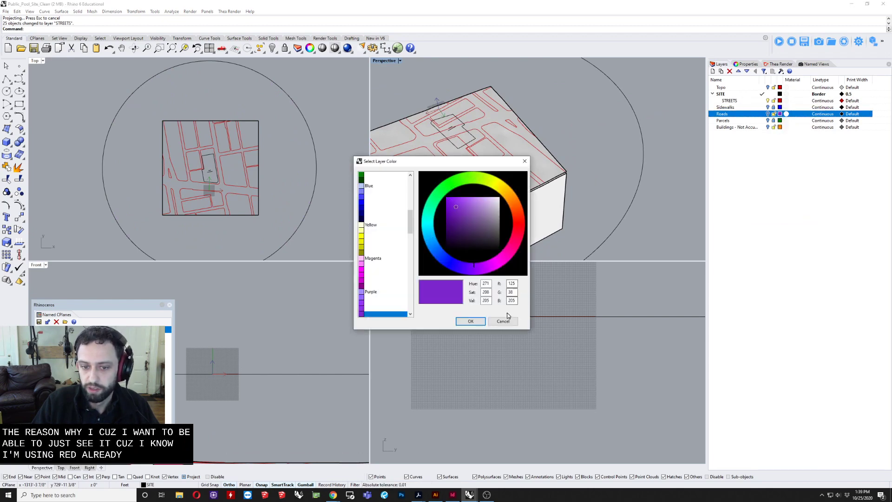
click(503, 321)
click(779, 100)
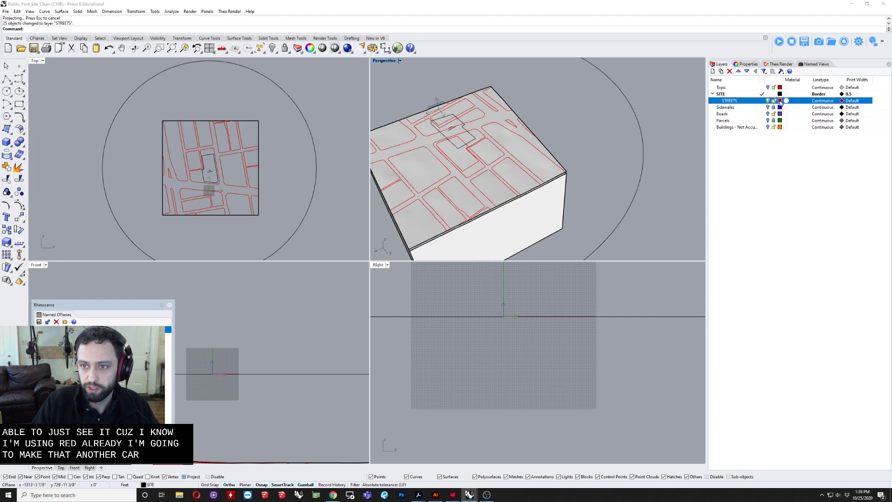
click(431, 238)
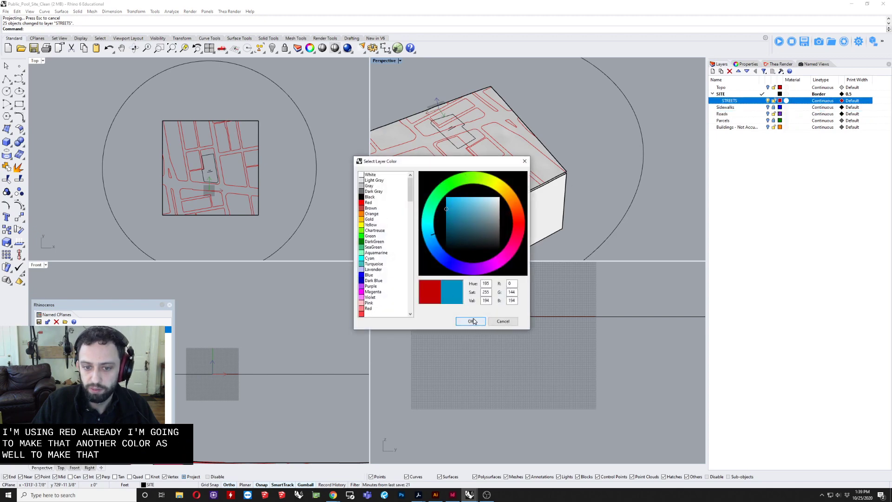
click(470, 321)
Step: Hide the flat boundary circle, site outline and site text floating above the terrain
right_drag(580, 109, 559, 106)
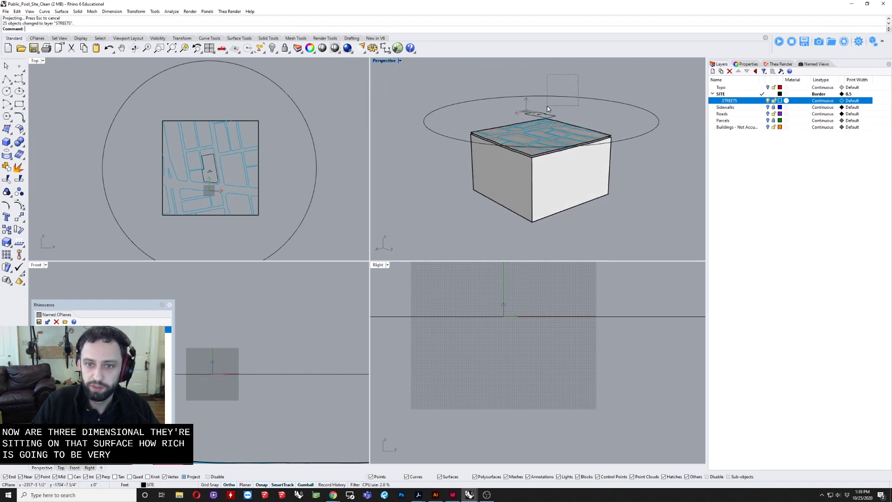
drag(531, 118, 531, 119)
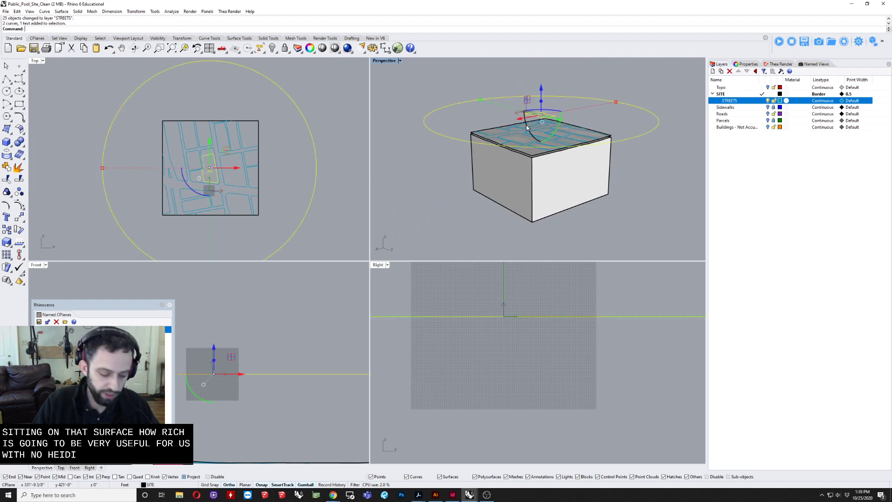
key(Return)
Step: Split the raised terrain surface using all the projected street and site curves as cutting objects
right_drag(526, 126, 534, 115)
scroll(533, 114, up, 5)
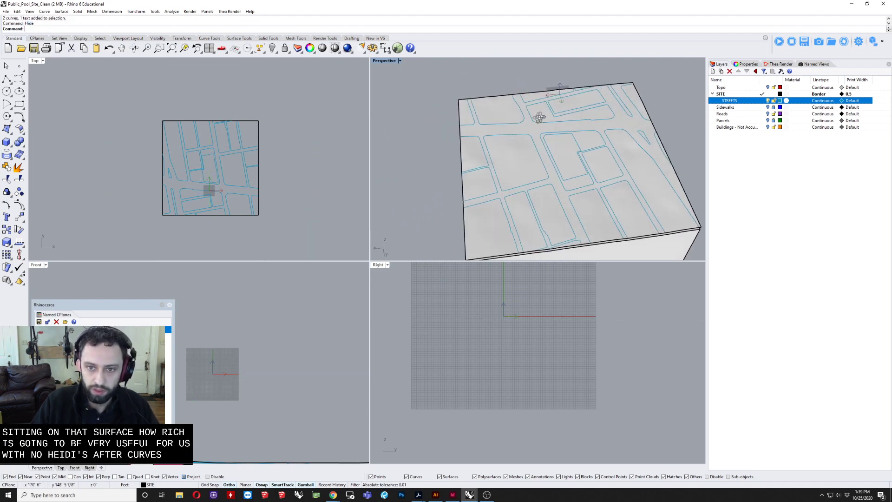
scroll(537, 146, up, 5)
click(514, 120)
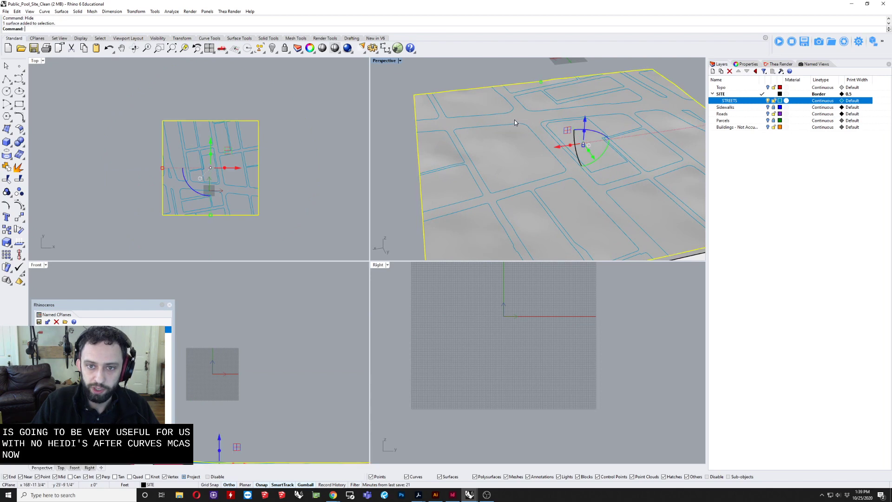
text(split)
key(Return)
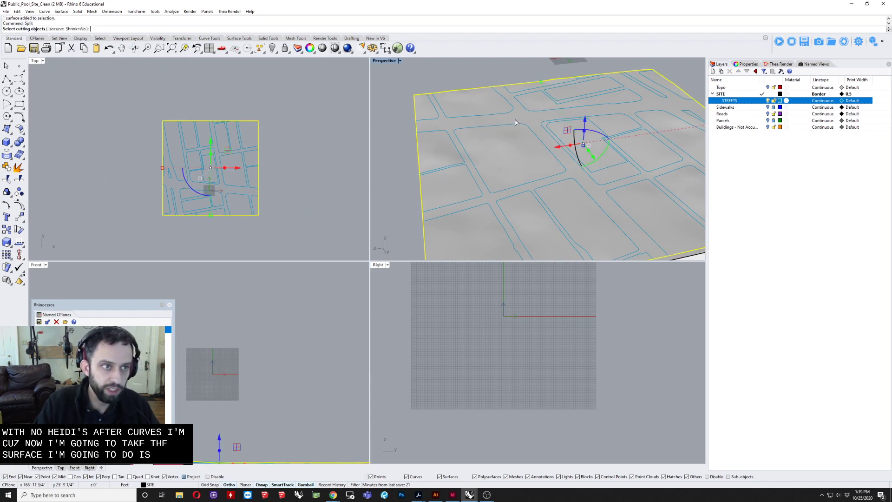
scroll(488, 154, down, 5)
right_drag(489, 155, 439, 96)
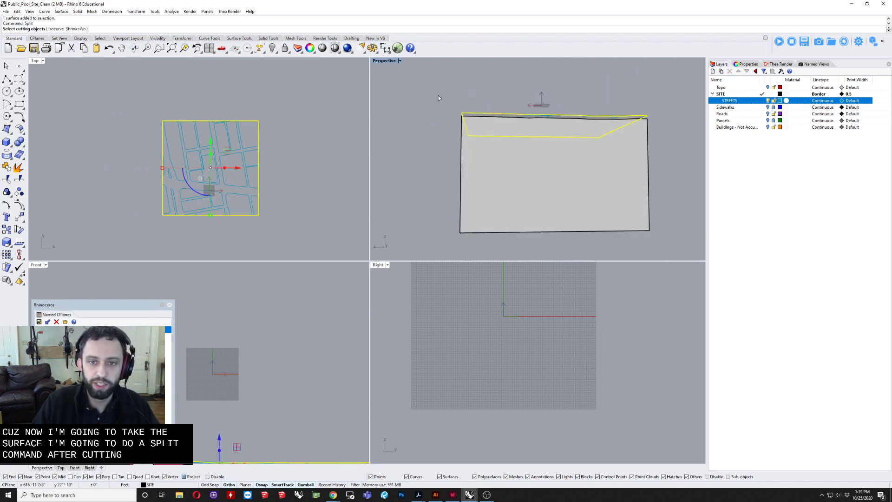
drag(433, 104, 662, 146)
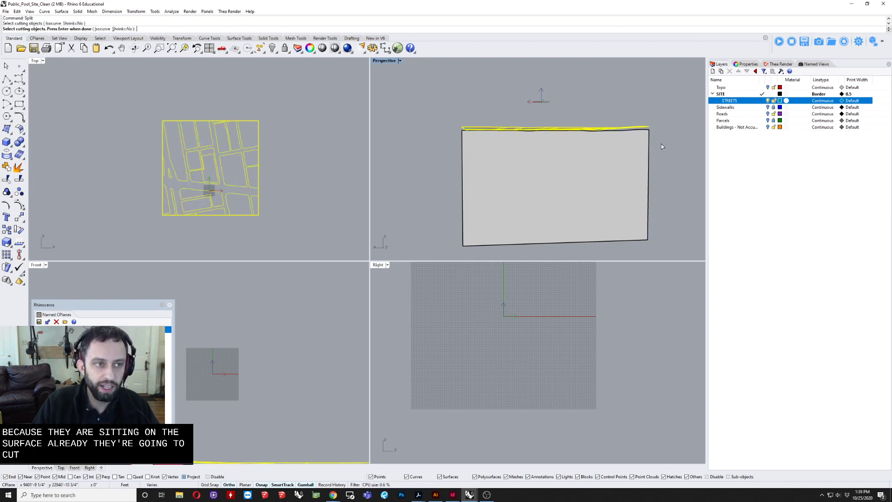
key(Return)
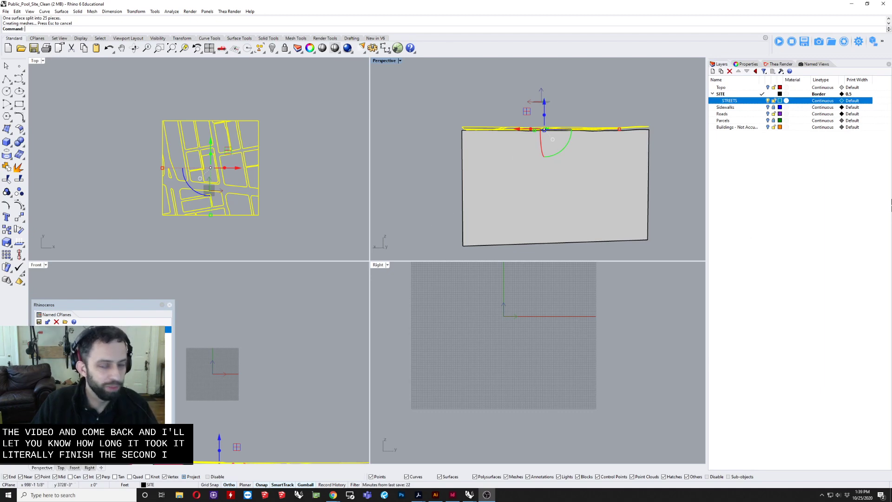
Step: Maximize the perspective view and check the split by selecting the street surface and one separate city block
right_drag(404, 110, 426, 138)
key(Escape)
scroll(494, 109, up, 3)
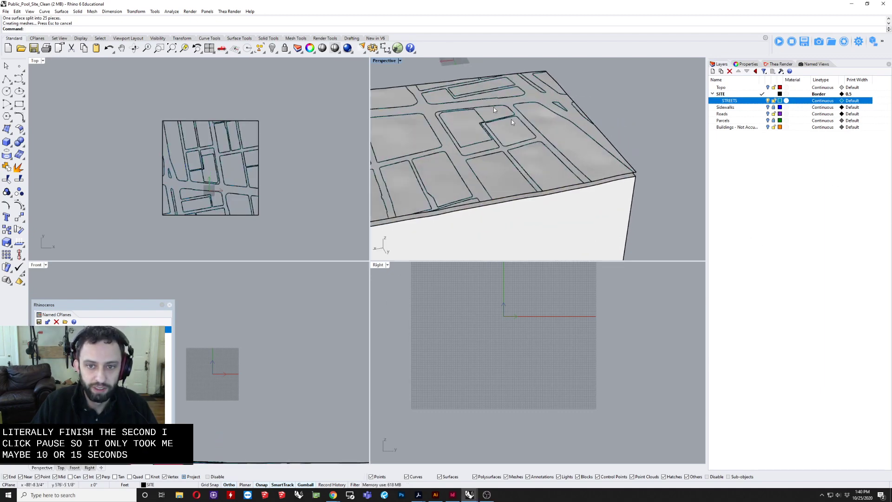
double_click(389, 61)
scroll(466, 136, down, 4)
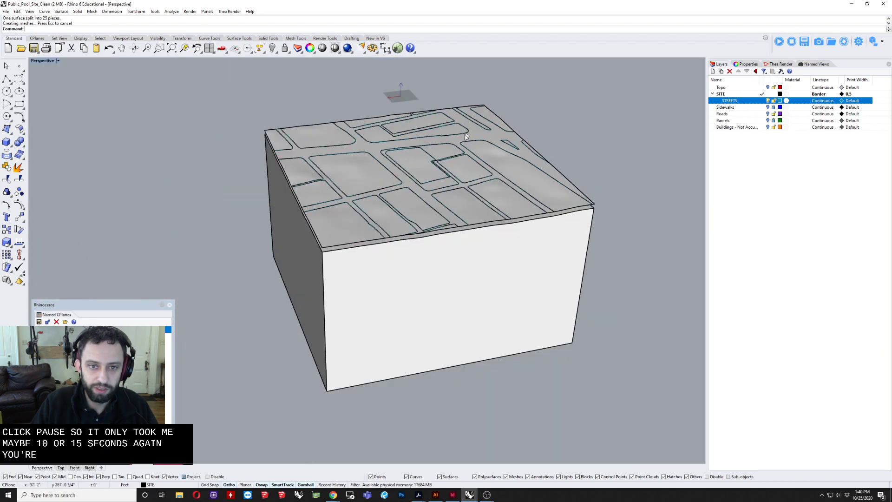
scroll(389, 176, up, 4)
scroll(400, 138, up, 2)
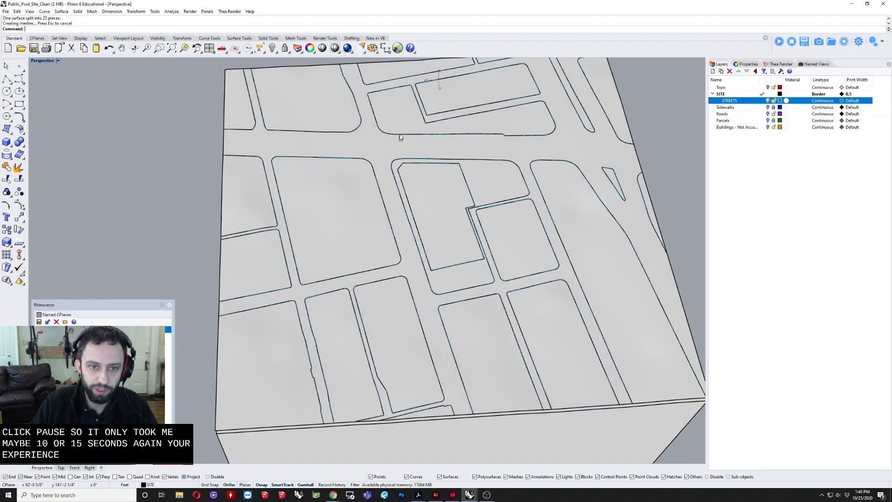
click(374, 138)
right_drag(409, 155, 574, 158)
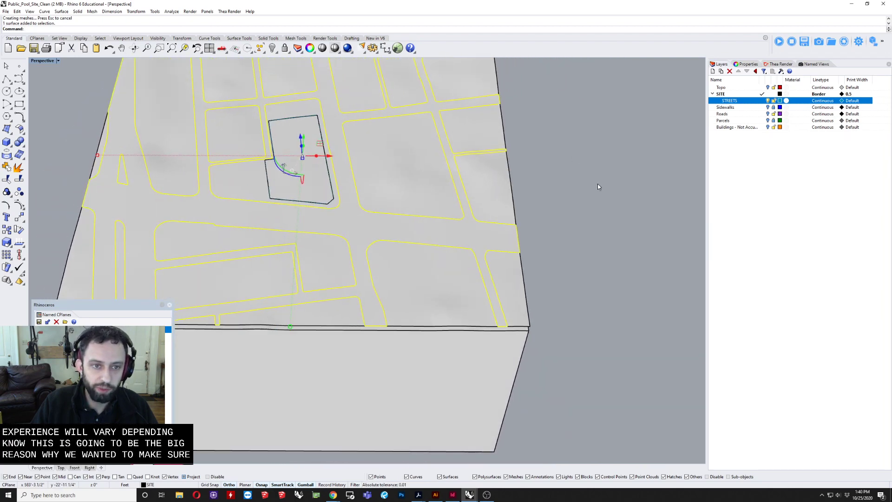
right_drag(586, 190, 469, 232)
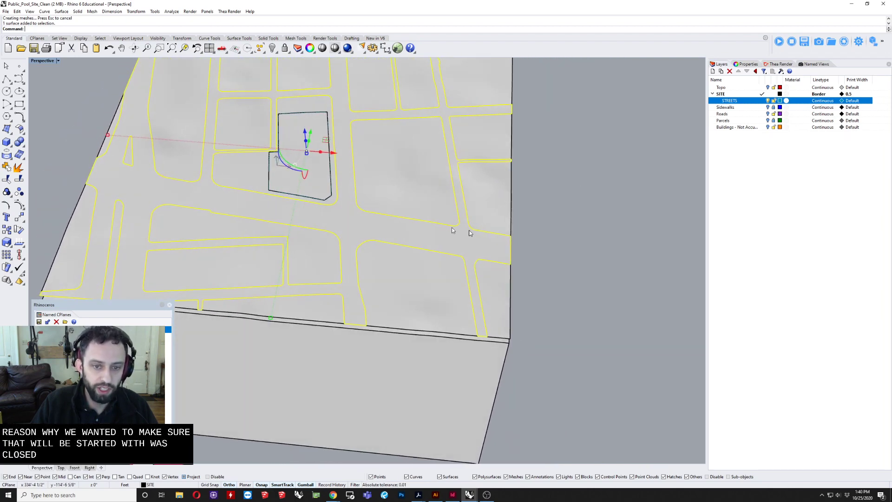
right_drag(585, 277, 453, 283)
click(454, 283)
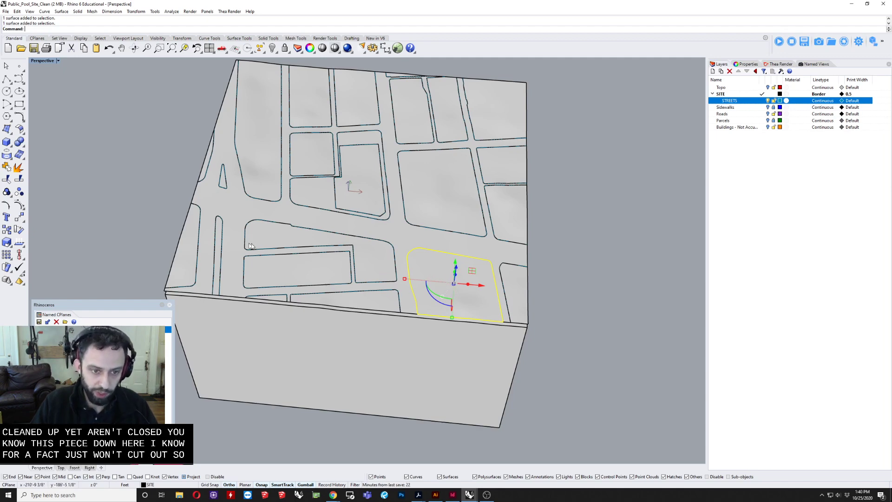
Step: Extrude all the city block surfaces, excluding the street surface, as solids with a distance of -6"
right_drag(251, 246, 214, 153)
scroll(316, 260, down, 3)
drag(209, 152, 481, 212)
right_drag(482, 211, 379, 248)
scroll(419, 239, up, 5)
scroll(383, 183, up, 5)
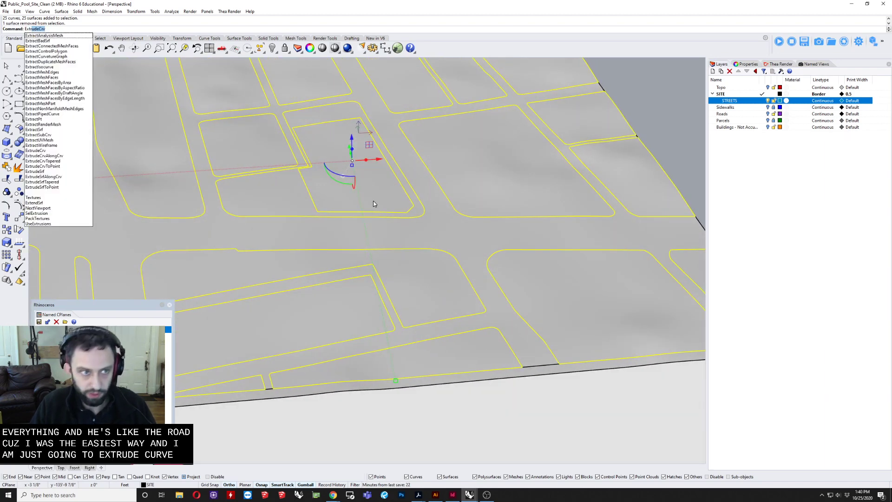
click(39, 171)
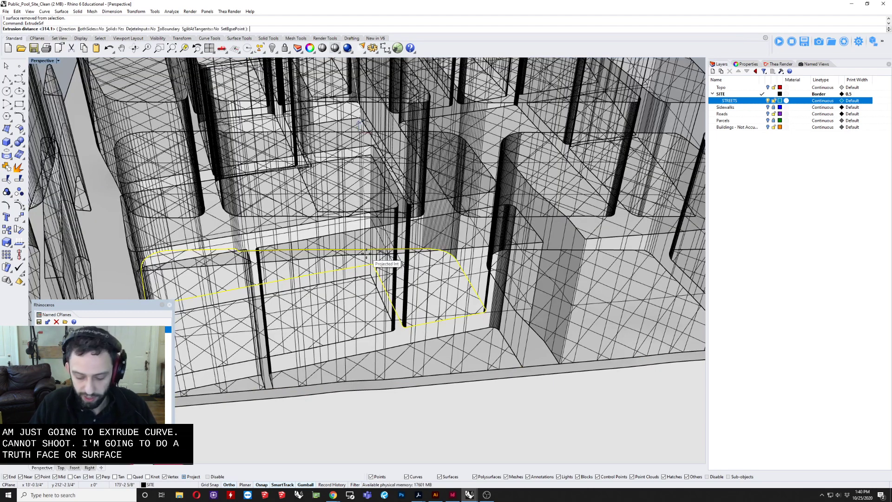
text(-8)
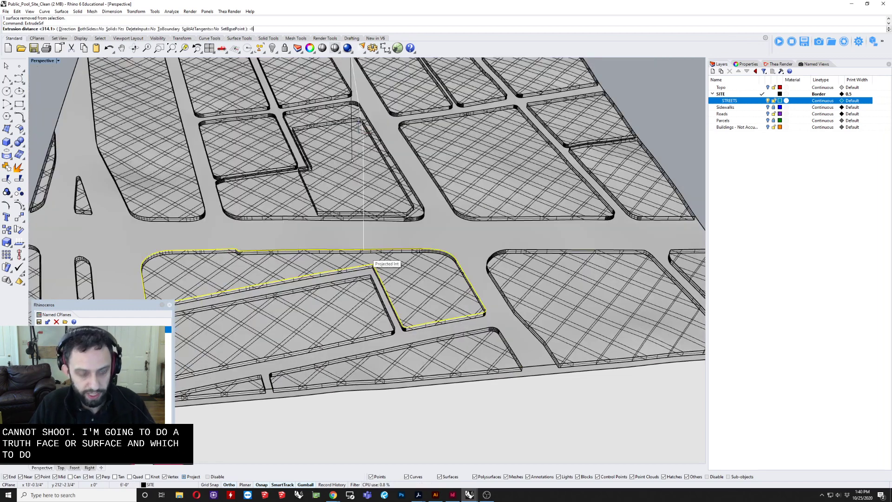
text(")
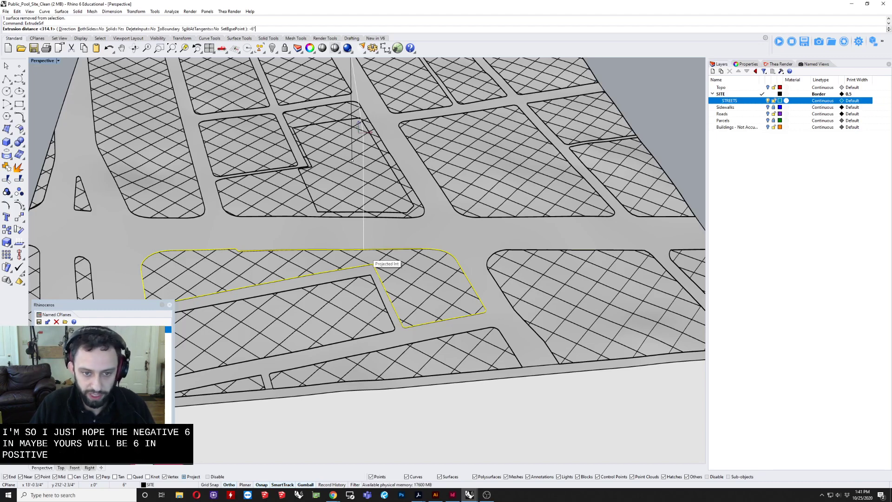
key(Return)
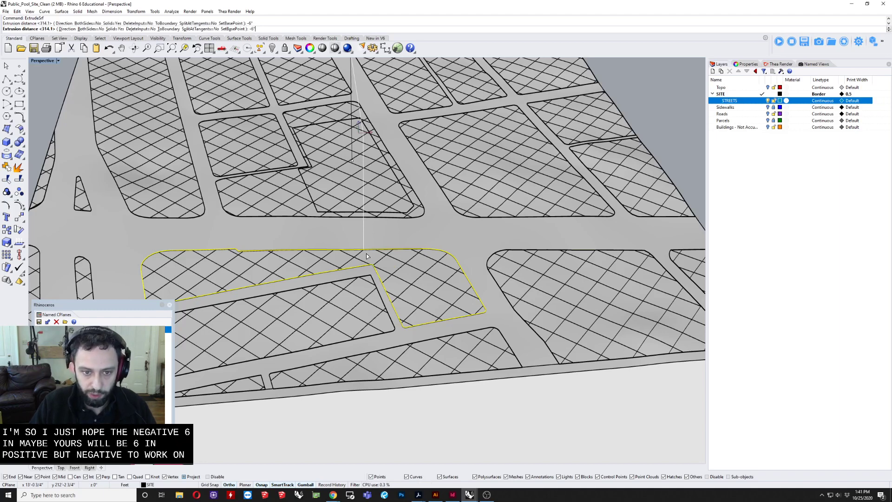
key(Return)
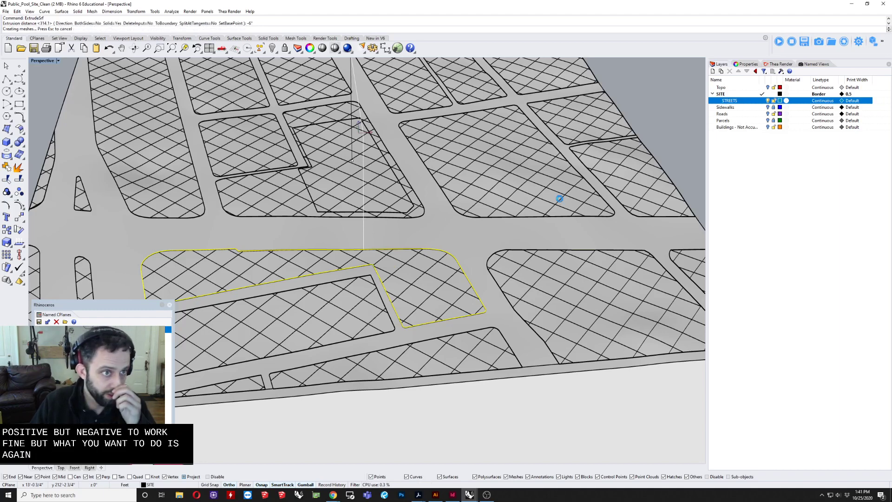
Step: Check the extrusion direction at the block edges and undo the -6" surface extrusion
right_drag(497, 179, 451, 169)
scroll(434, 174, up, 5)
right_drag(489, 141, 481, 153)
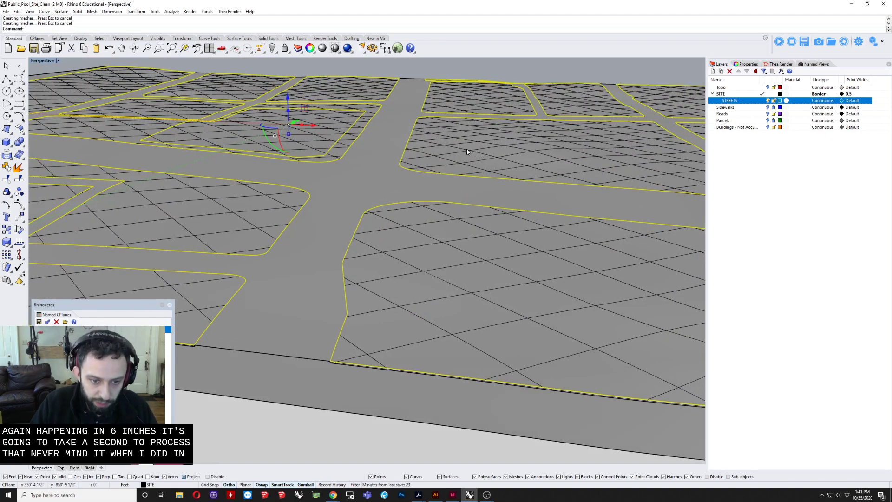
key(ctrl+z)
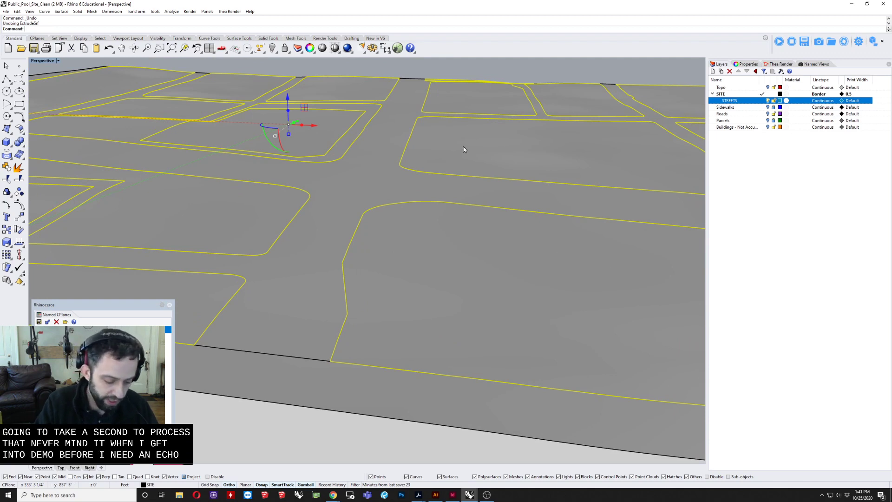
Step: Extrude the selected block surfaces as solids by a positive 6", keeping the input surfaces
text(EX)
key(Down)
key(Down)
key(Down)
key(Down)
key(Down)
key(Down)
key(Down)
key(Down)
key(Down)
key(Down)
key(Down)
key(Down)
key(Down)
key(Down)
key(Down)
key(Down)
key(Down)
key(Down)
key(Down)
key(Down)
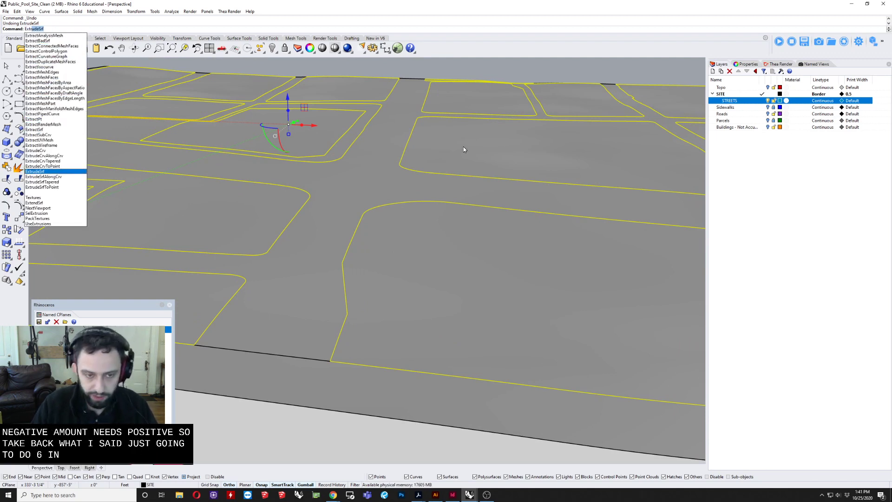
key(Return)
text(6")
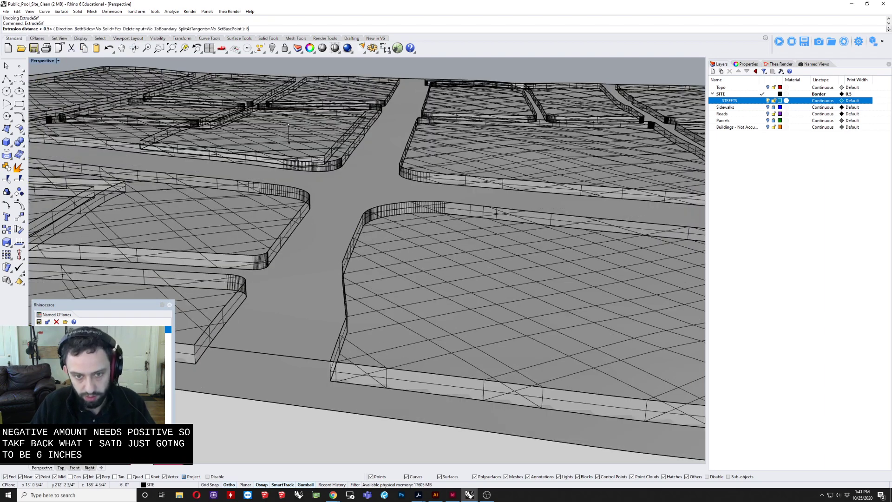
key(Return)
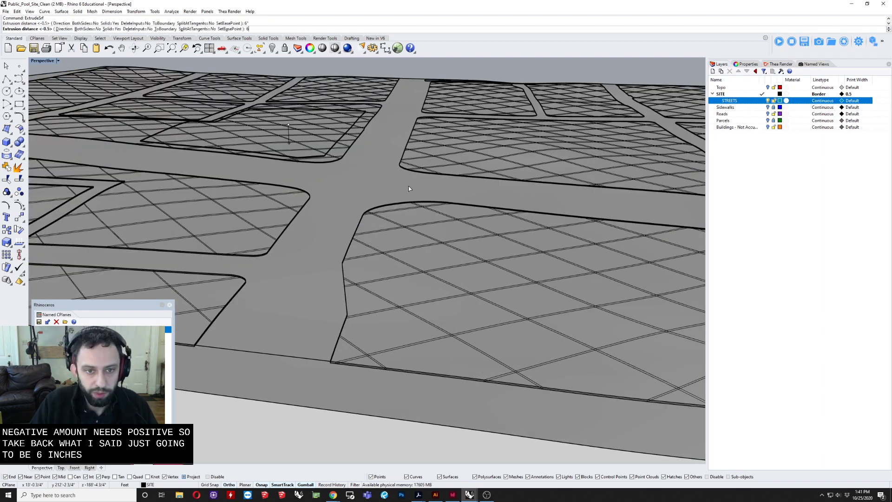
key(Return)
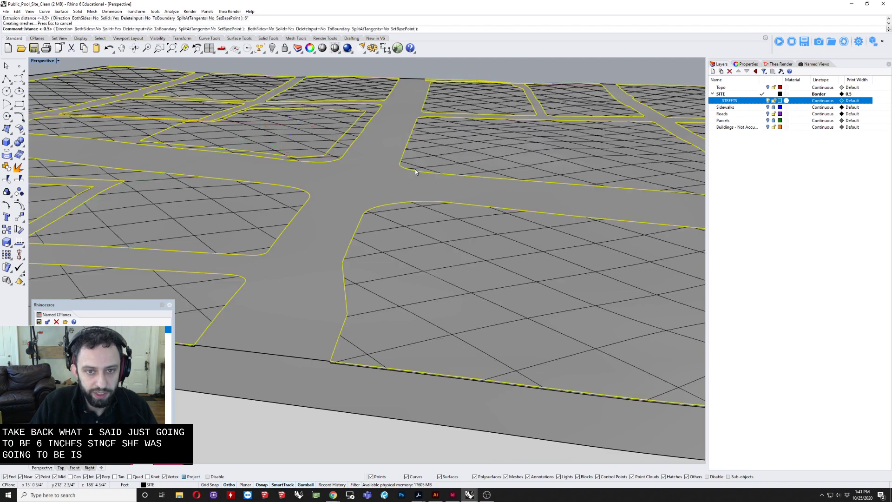
Step: Try shifting the selected extruded blocks vertically relative to the street surface
scroll(385, 176, up, 2)
mouse_move(342, 156)
right_down()
mouse_move(359, 153)
mouse_move(344, 162)
right_up()
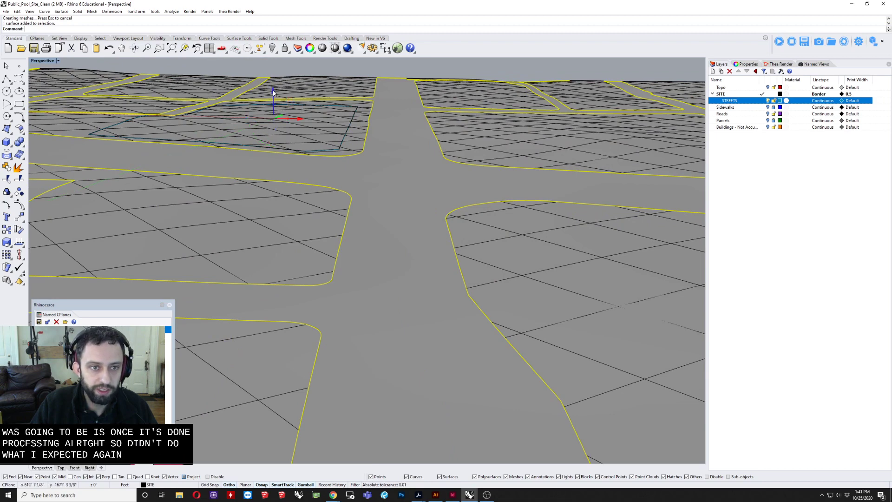
key(Escape)
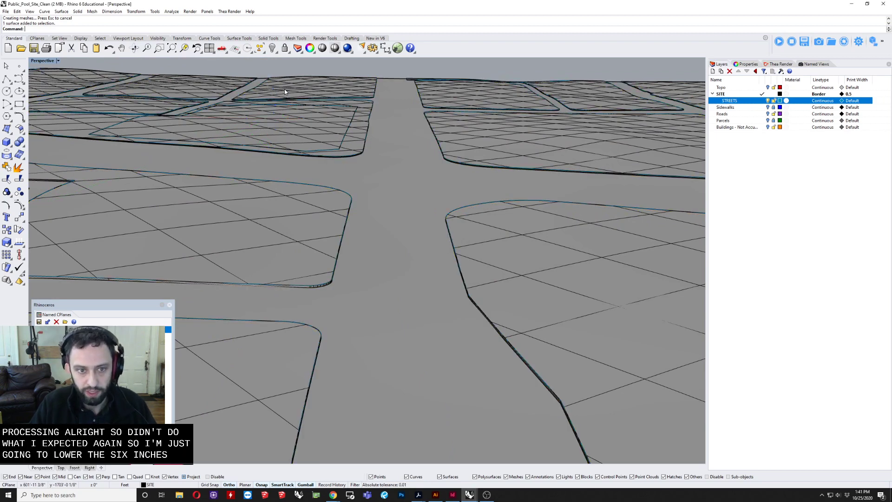
Step: Examine a block's rounded curb edge up close and pick its top surface apart from the overlapping polysurface
right_drag(281, 135, 231, 195)
scroll(194, 230, up, 3)
click(347, 126)
shift+click(319, 166)
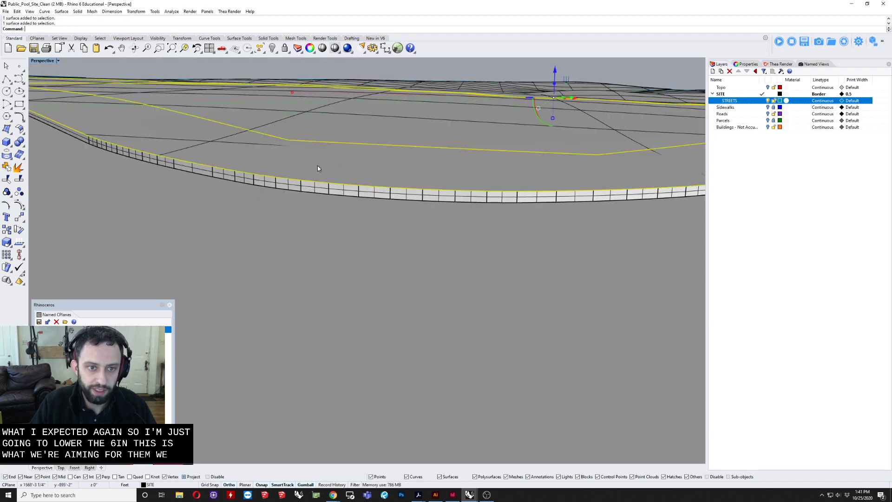
scroll(318, 166, down, 5)
right_drag(317, 165, 323, 183)
key(Escape)
click(306, 224)
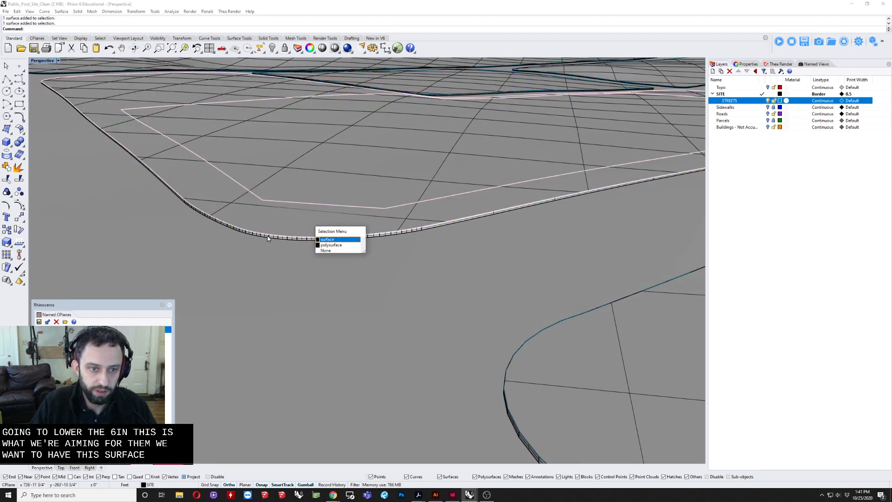
click(329, 241)
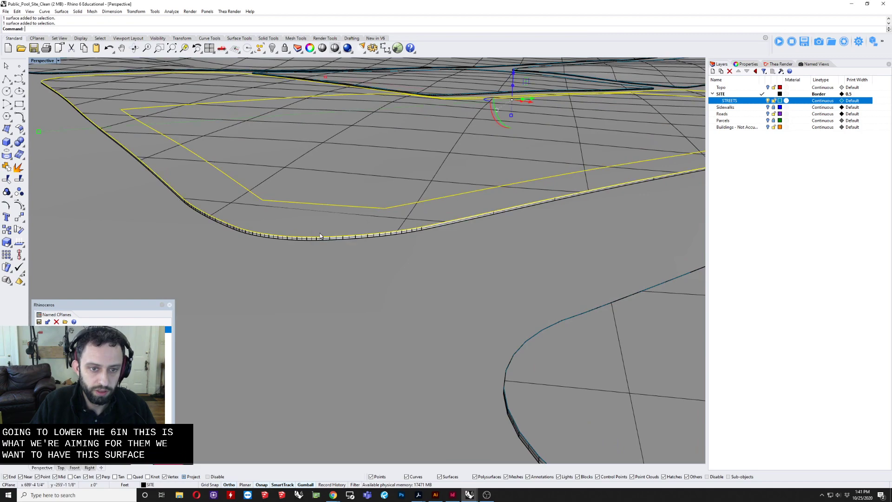
Step: Undo the vertical move and the 6" extrusion, restoring the flat split block surfaces
scroll(308, 231, down, 6)
key(ctrl+z)
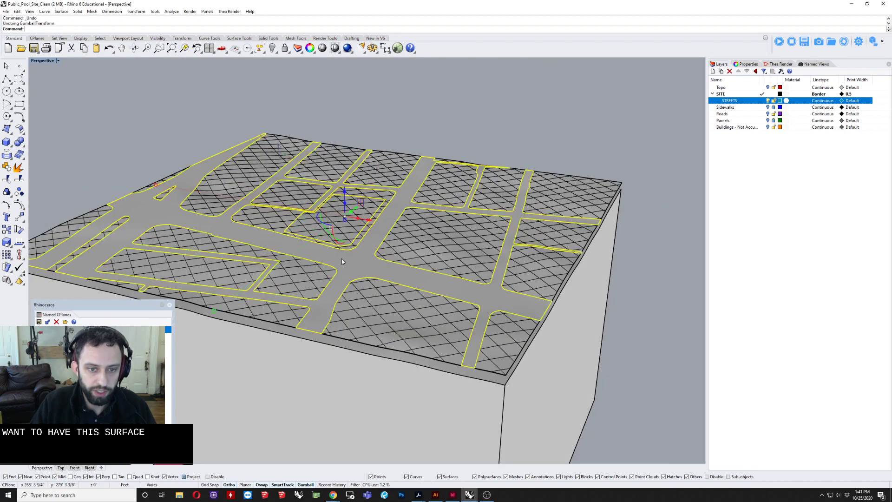
right_drag(342, 256, 369, 239)
click(394, 132)
key(ctrl+z)
click(423, 222)
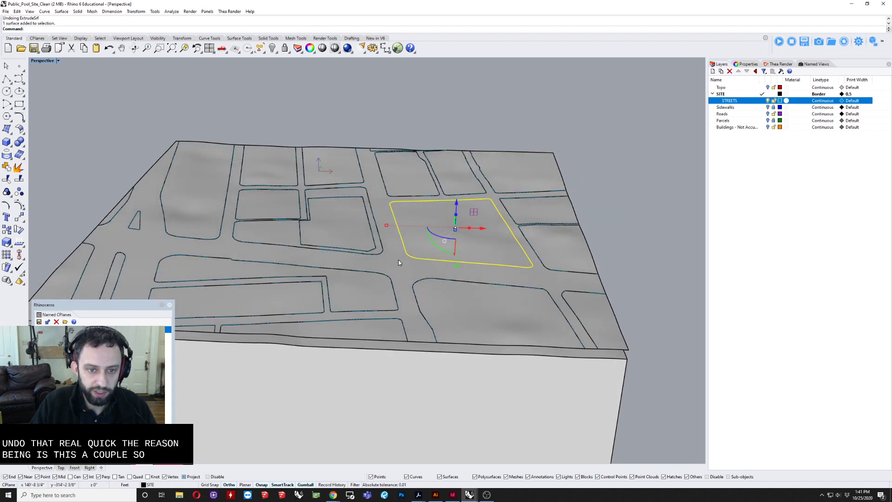
Step: Extrude all block surfaces except the street surface by 6" as solids, with deletion of the input surfaces enabled
scroll(399, 263, down, 6)
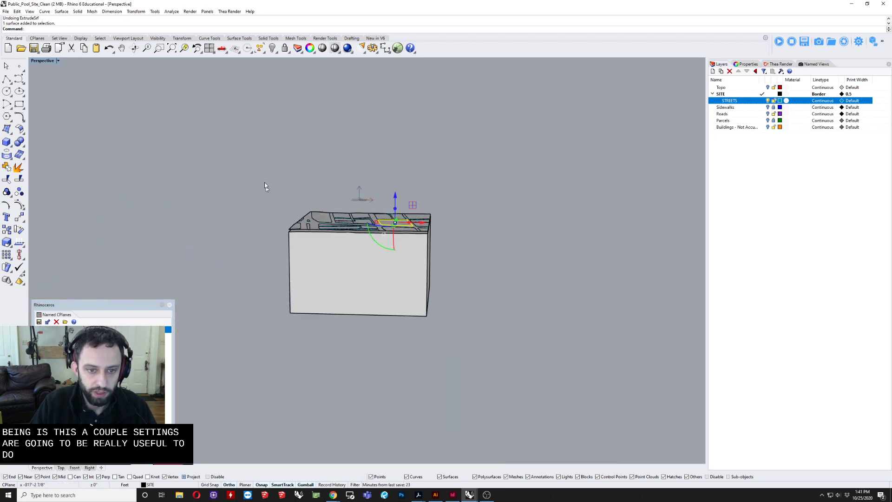
drag(244, 186, 463, 248)
scroll(364, 219, up, 3)
right_drag(364, 219, 394, 283)
scroll(384, 243, up, 4)
ctrl+click(384, 242)
text(EX)
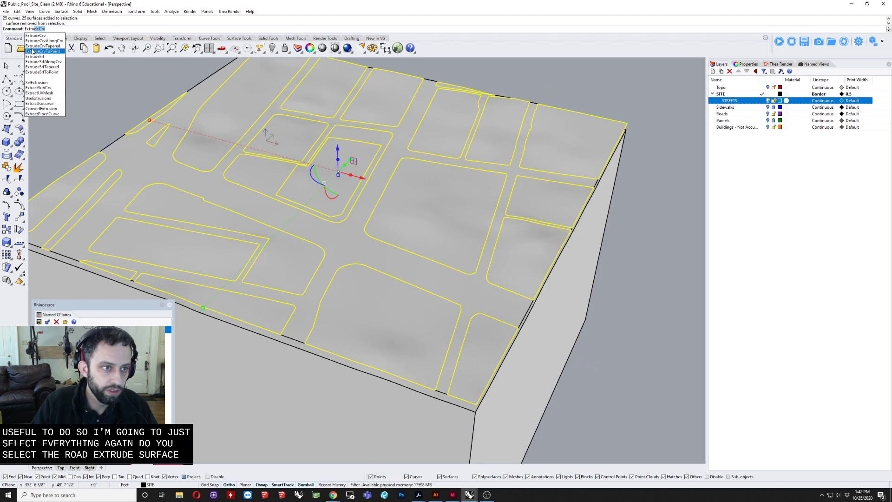
click(35, 56)
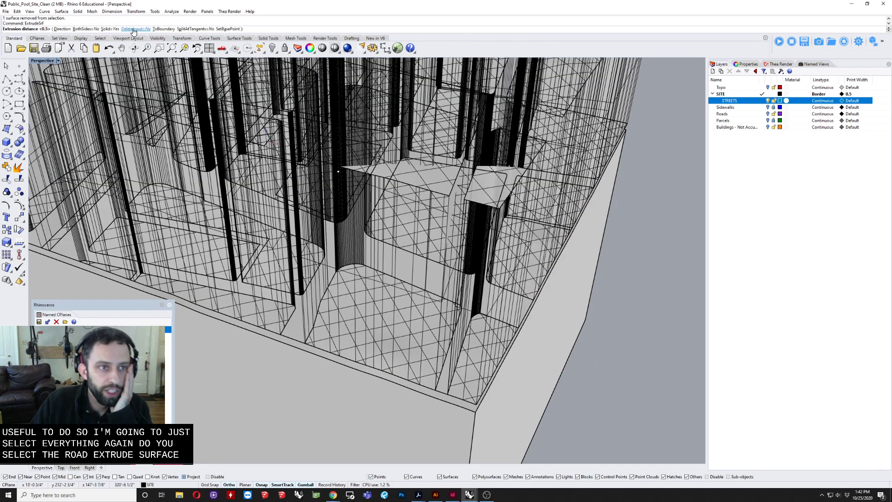
click(135, 28)
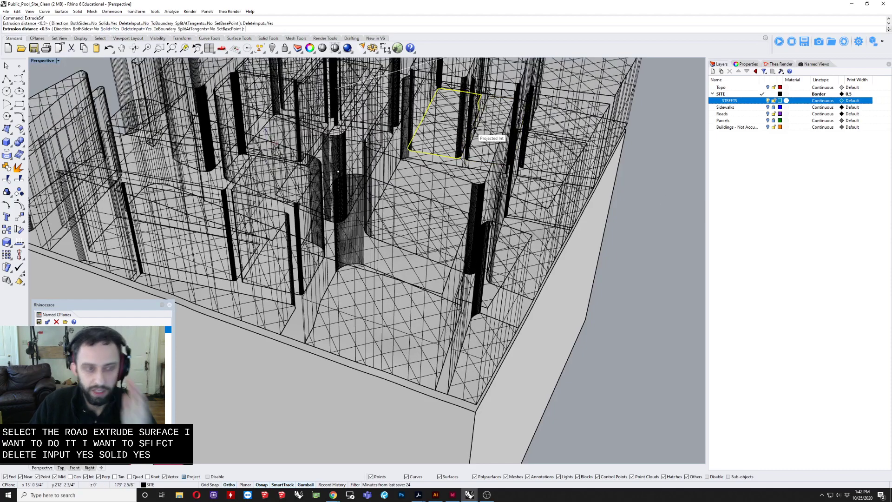
text(6")
key(Return)
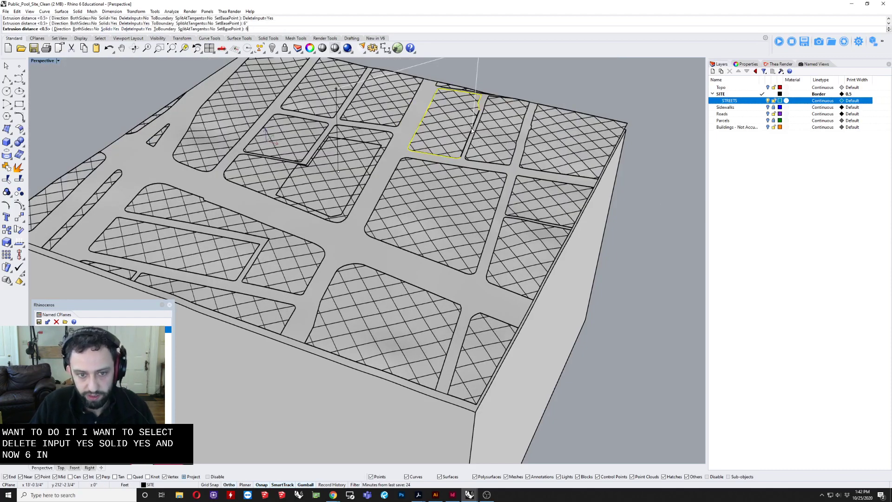
text(6)
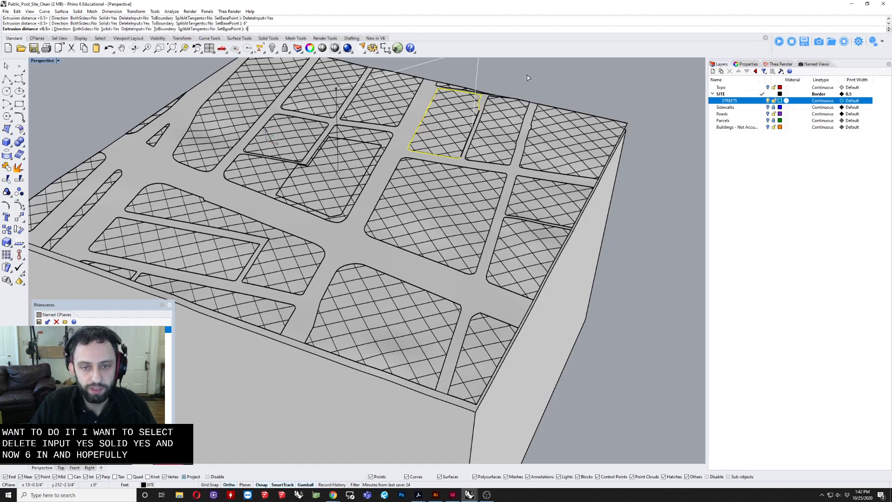
key(Return)
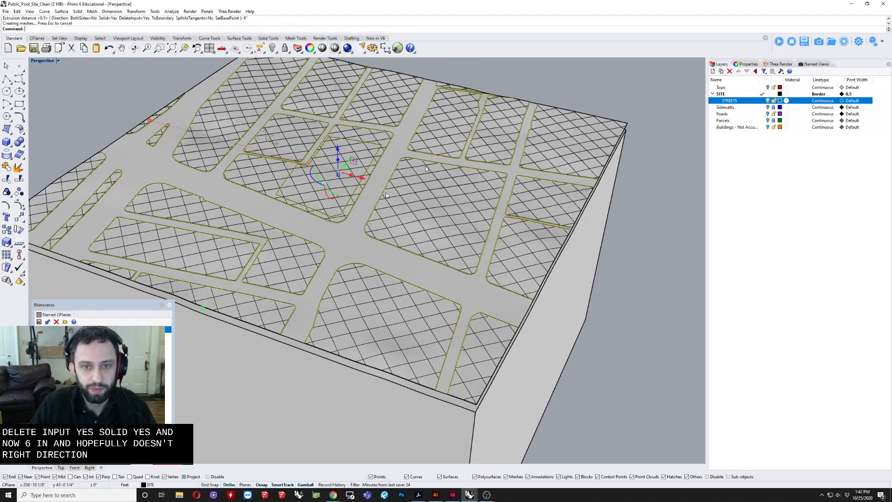
Step: Inspect the extruded curb edges against the streets and select the block surrounding the central site parcel
right_drag(467, 146, 410, 153)
scroll(342, 194, up, 10)
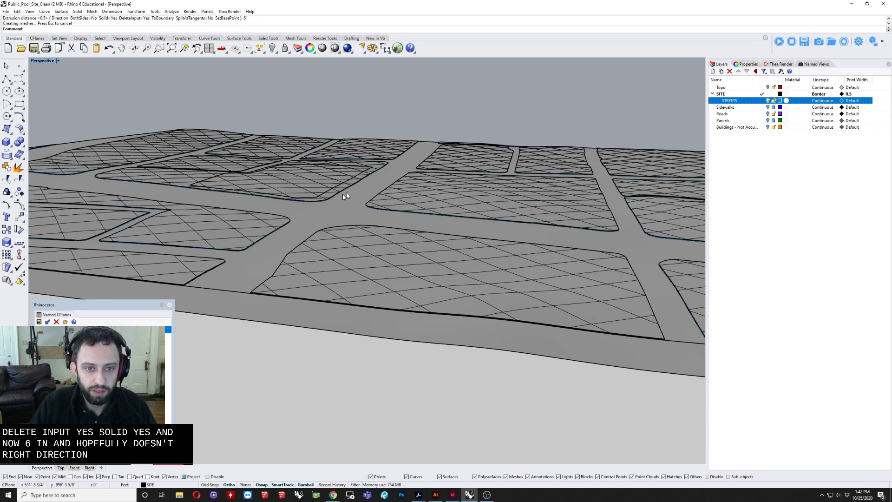
right_drag(371, 205, 510, 163)
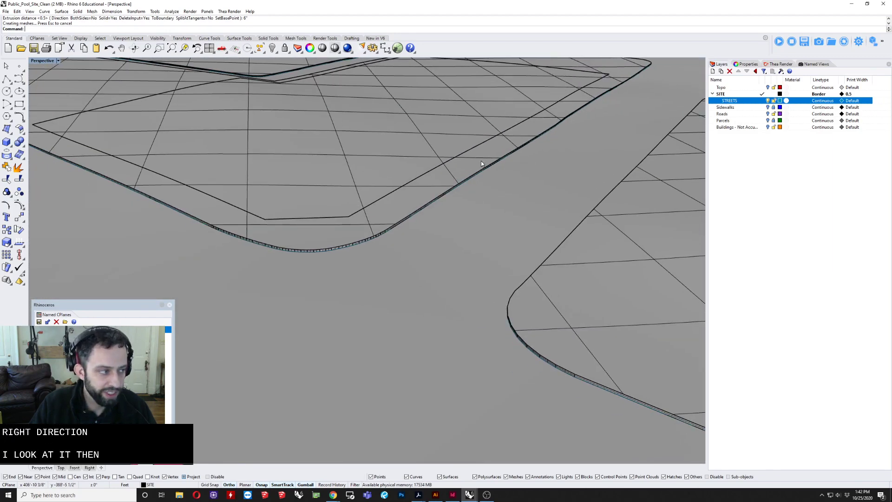
click(381, 214)
scroll(382, 214, down, 6)
right_drag(381, 213, 393, 223)
scroll(395, 224, down, 4)
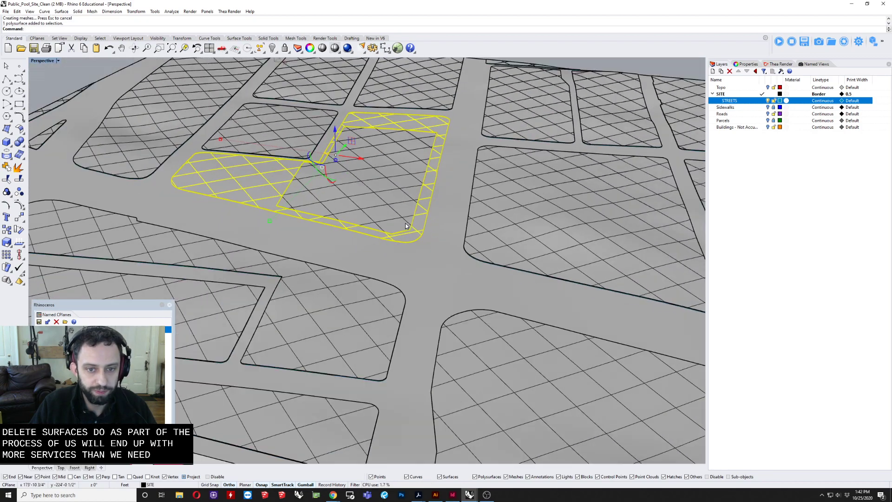
shift+right_drag(476, 252, 440, 206)
scroll(412, 250, down, 8)
key(Escape)
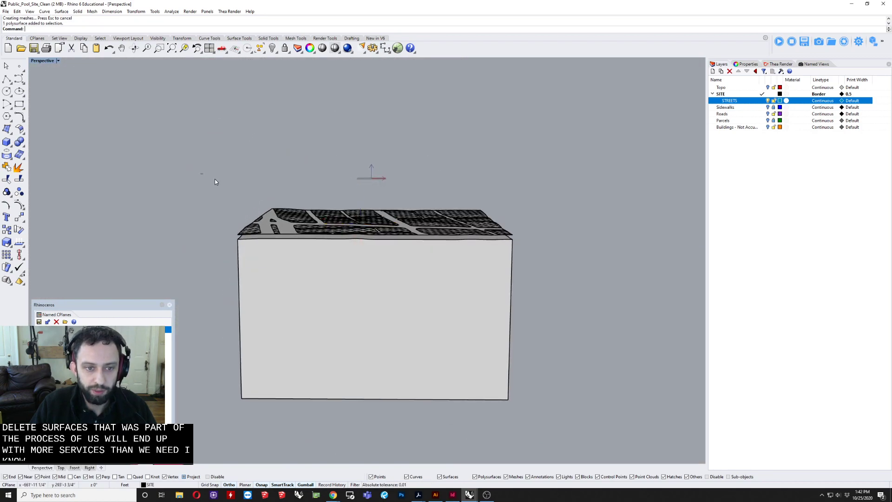
Step: Turn off surface isocurves for all the extruded blocks and street objects on top of the terrain
drag(200, 174, 560, 272)
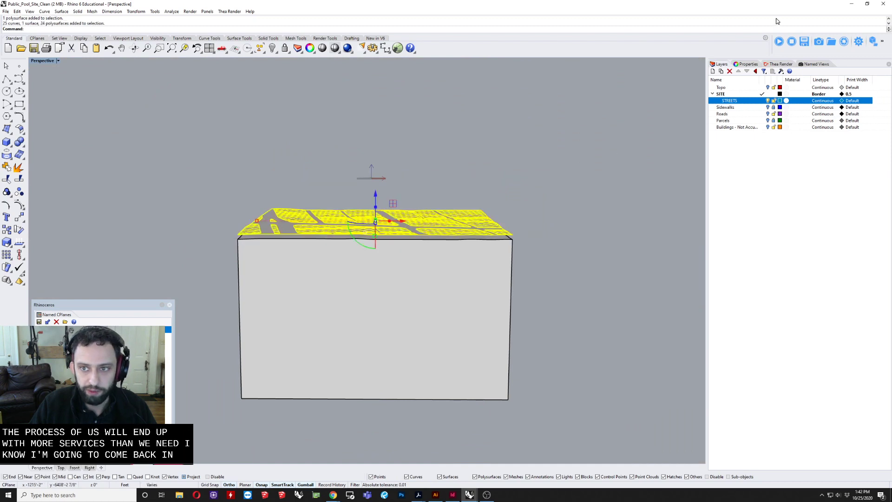
click(746, 63)
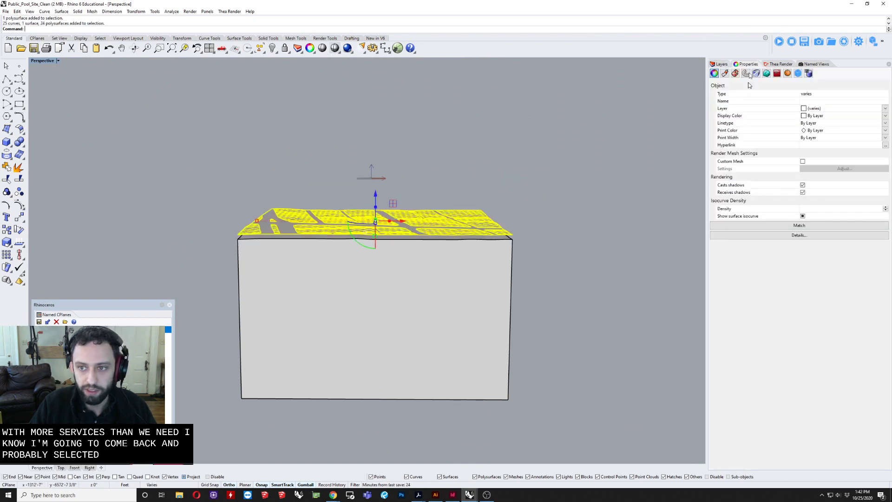
click(802, 216)
click(547, 102)
Step: Check the object type of the extruded surrounding block and of the site parcel inside it
right_drag(437, 137, 371, 233)
scroll(437, 207, up, 6)
mouse_move(439, 209)
right_down()
mouse_move(441, 163)
mouse_move(474, 219)
mouse_move(442, 223)
right_up()
scroll(398, 223, up, 6)
click(347, 289)
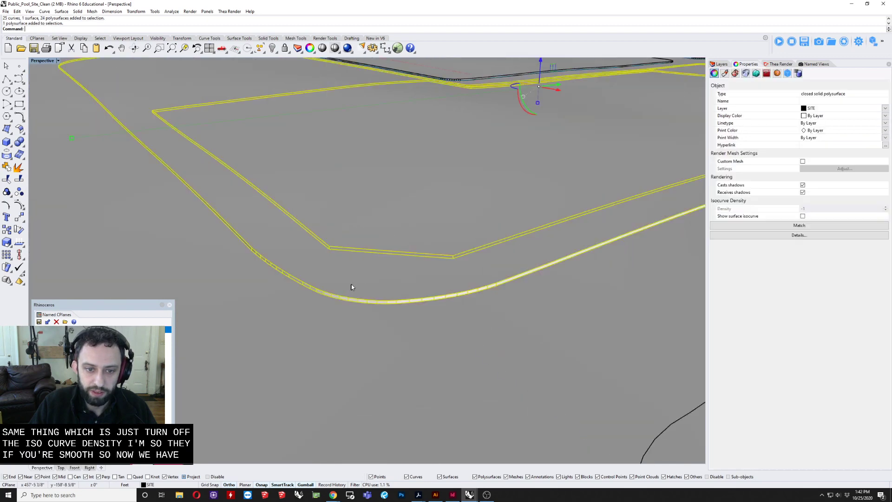
right_drag(354, 293, 409, 251)
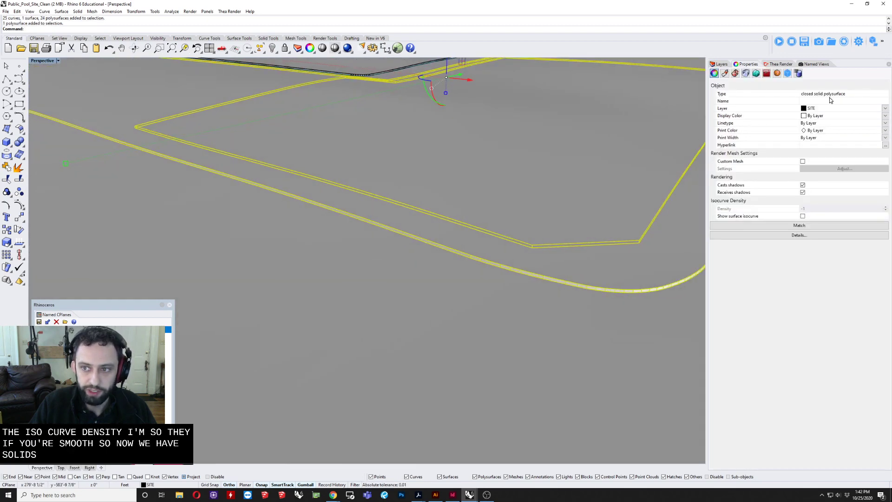
click(570, 150)
shift+right_drag(571, 152, 452, 165)
scroll(453, 166, down, 5)
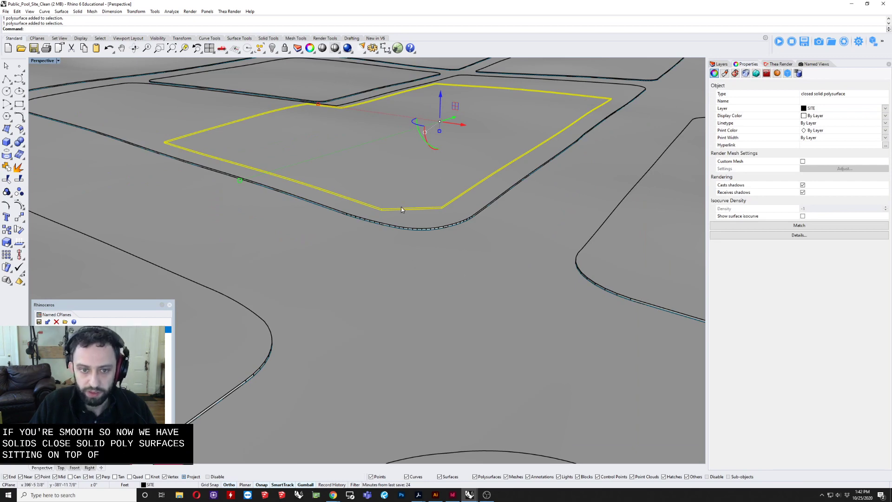
Step: Delete the extra trimmed street surface lying between the extruded blocks above the terrain solid
scroll(421, 279, down, 2)
click(423, 291)
scroll(417, 270, down, 3)
right_drag(383, 262, 448, 240)
scroll(422, 252, down, 2)
scroll(422, 252, down, 4)
scroll(371, 312, down, 4)
right_drag(372, 315, 381, 321)
scroll(428, 303, up, 6)
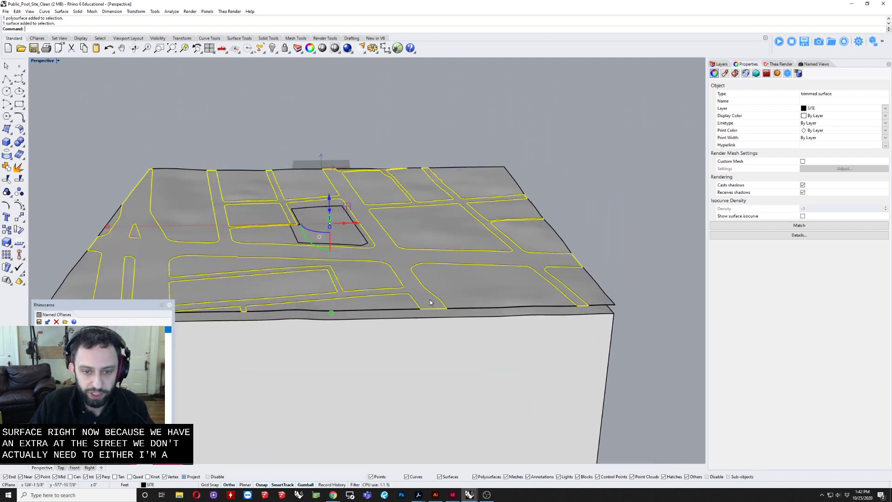
key(Delete)
Step: Move the large terrain solid straight up 15' to meet the underside of the extruded blocks
right_drag(418, 291, 405, 225)
scroll(284, 233, down, 3)
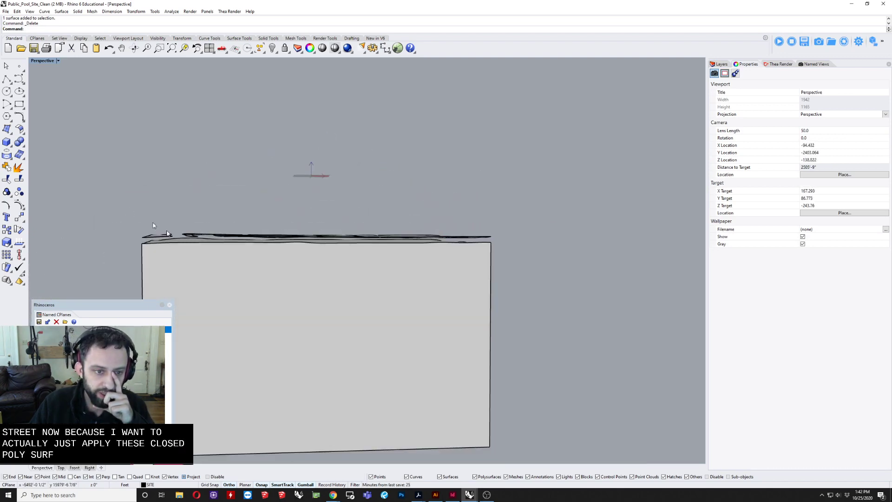
click(319, 298)
right_drag(305, 290, 353, 300)
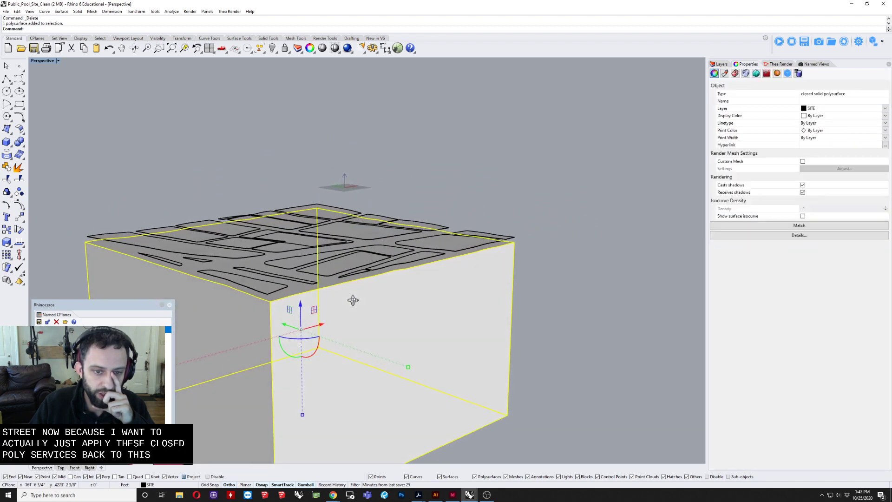
click(300, 305)
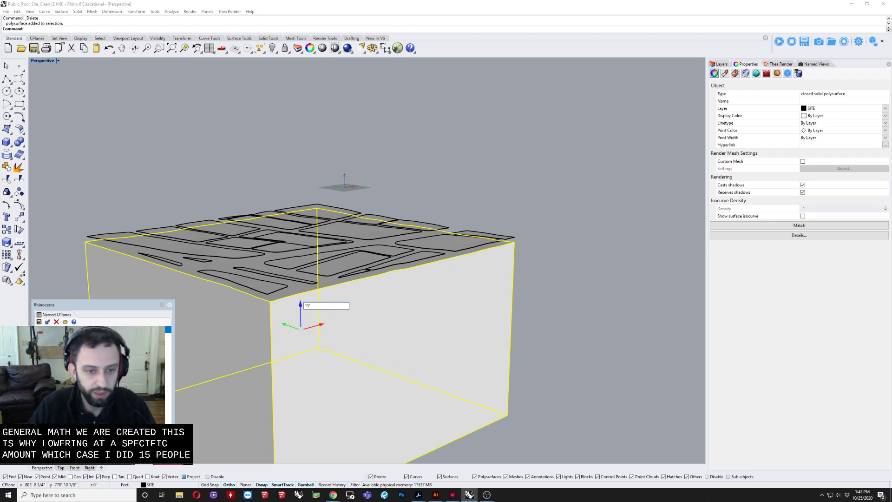
key(Return)
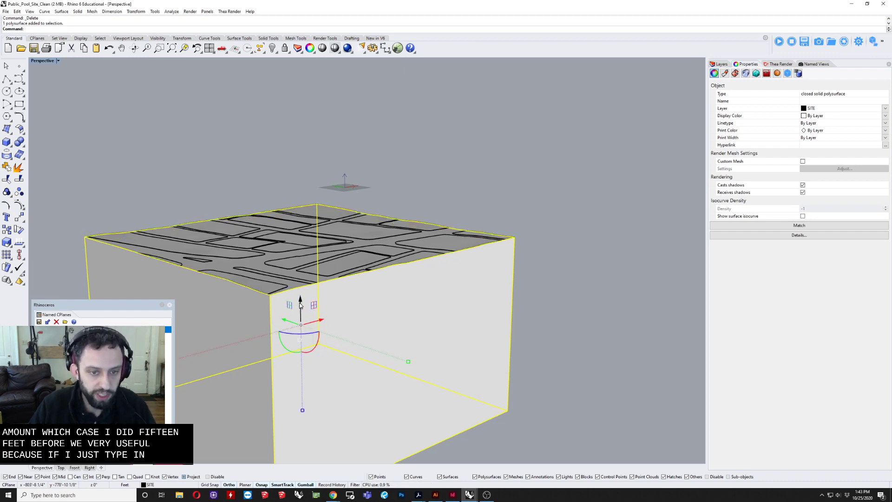
Step: Examine how the block edges meet the raised terrain solid along its perimeter and streets
click(498, 209)
scroll(479, 248, up, 15)
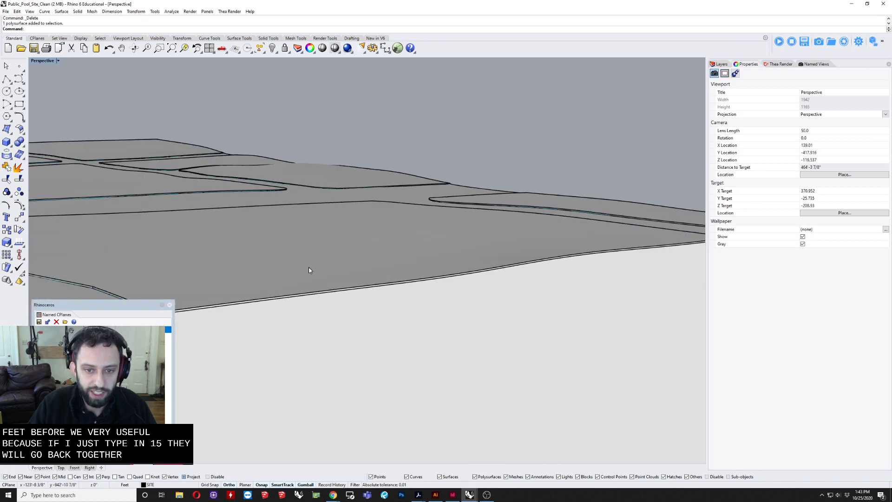
shift+right_drag(306, 309, 437, 290)
scroll(392, 297, down, 15)
right_drag(379, 299, 316, 351)
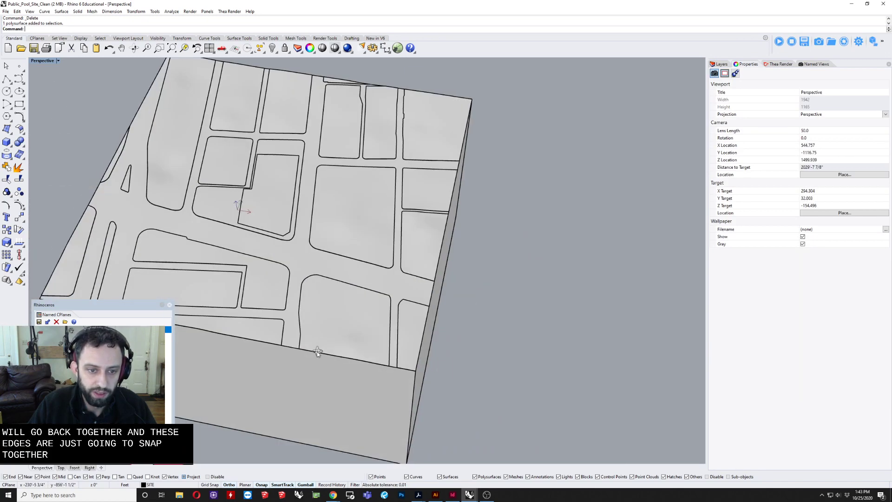
shift+right_drag(288, 316, 371, 258)
scroll(373, 258, up, 6)
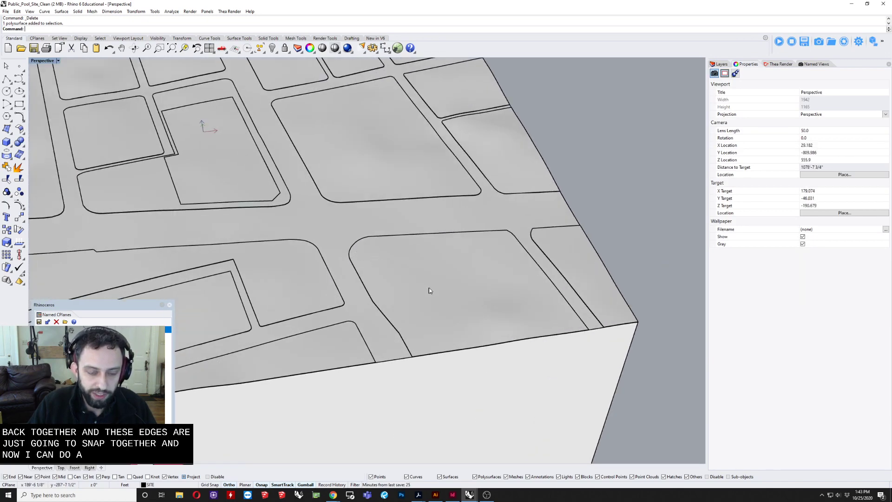
right_drag(428, 287, 409, 279)
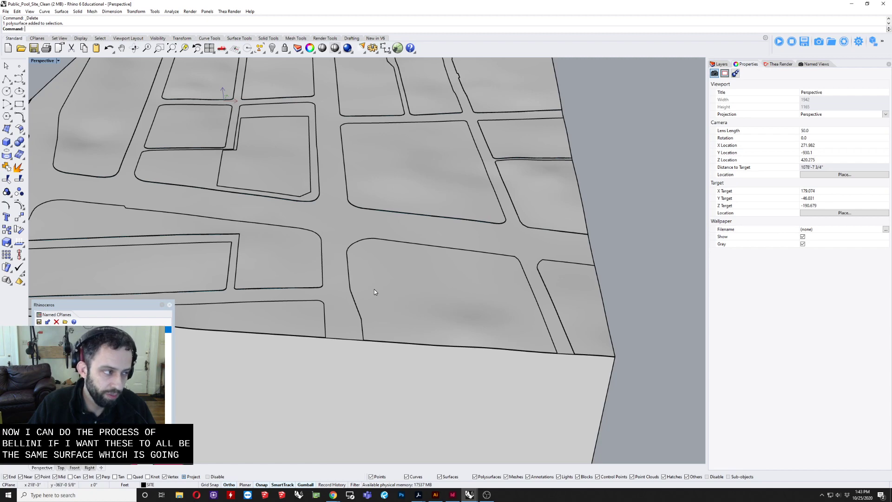
Step: Check the site parcel, its surrounding block and the terrain as separate solids by selecting them
right_drag(333, 284, 429, 253)
scroll(416, 194, up, 7)
right_drag(365, 206, 409, 217)
click(408, 216)
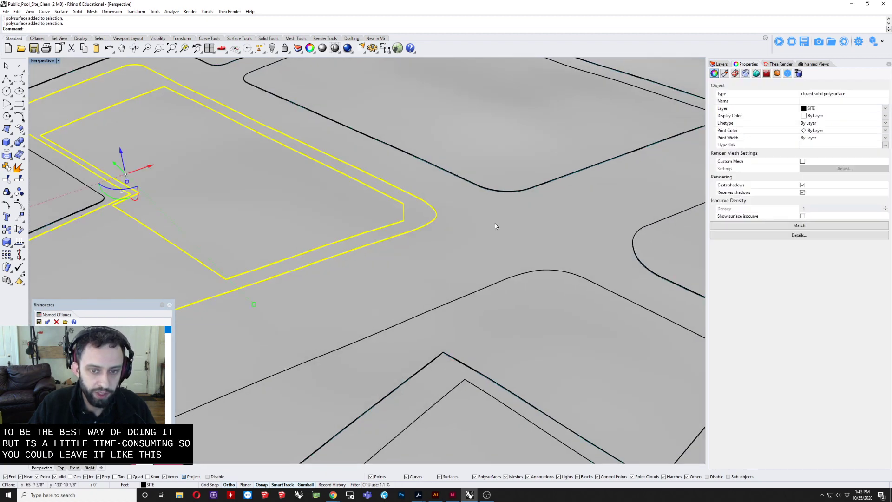
scroll(475, 227, down, 10)
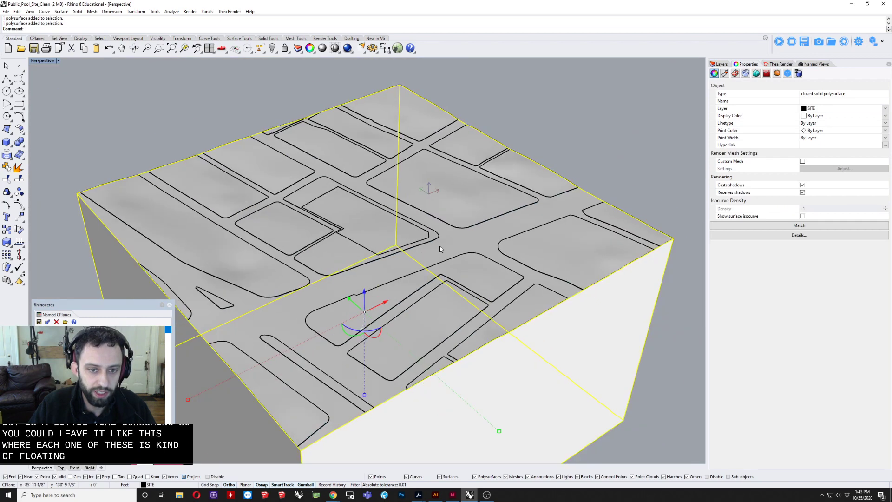
right_drag(440, 249, 377, 232)
right_drag(371, 231, 467, 251)
scroll(400, 239, down, 7)
click(256, 352)
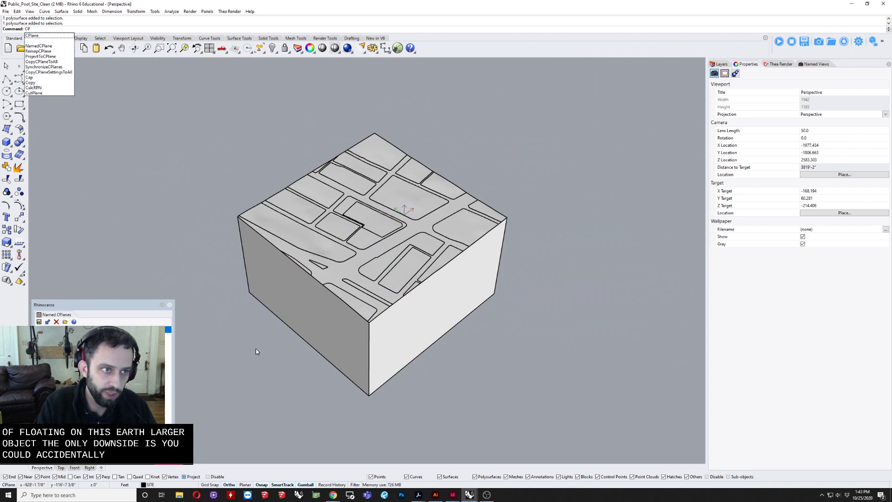
key(BackSpace)
text(lippingPlane)
key(Return)
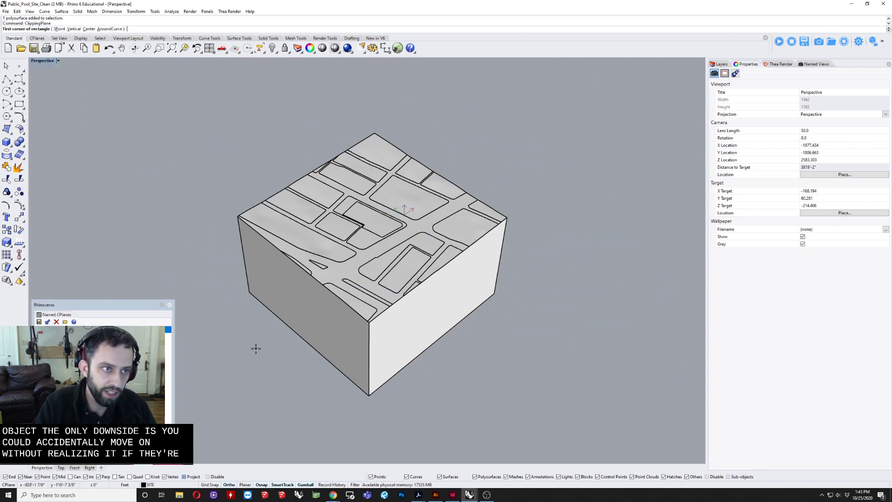
right_drag(231, 231, 252, 364)
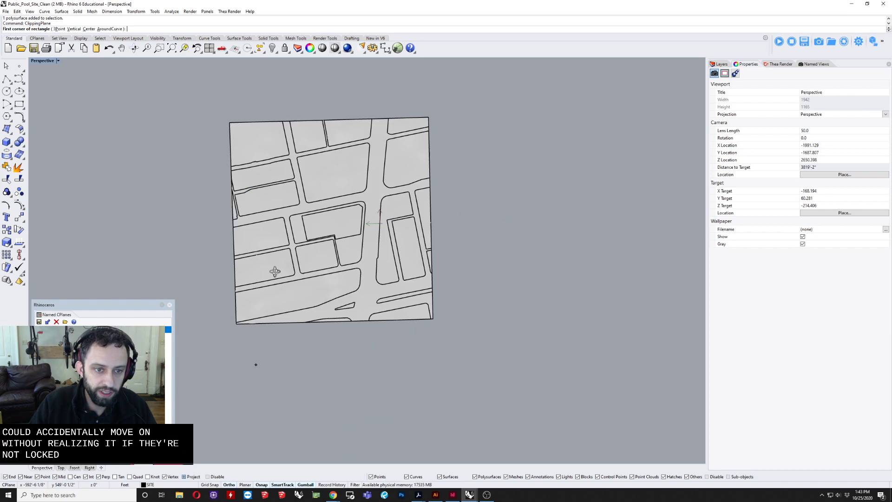
click(189, 245)
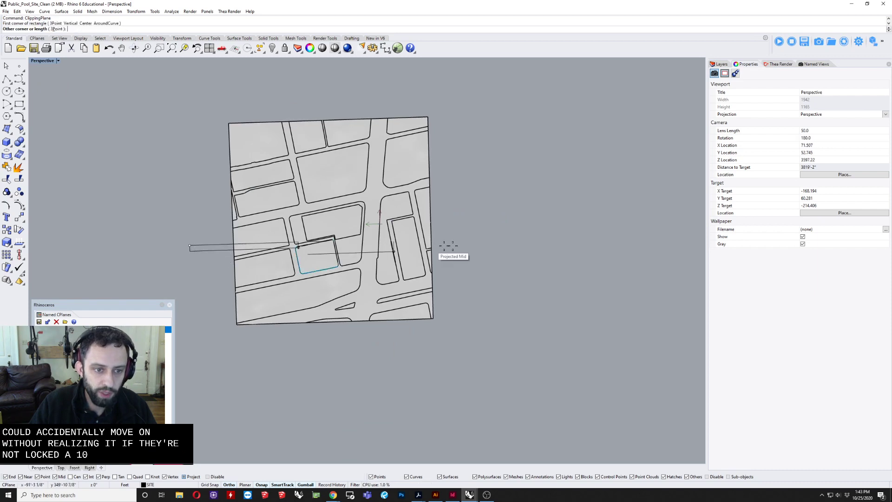
key(Escape)
Step: Place a vertical clipping plane across the middle of the whole site, with its height equal to its width
key(Return)
click(73, 29)
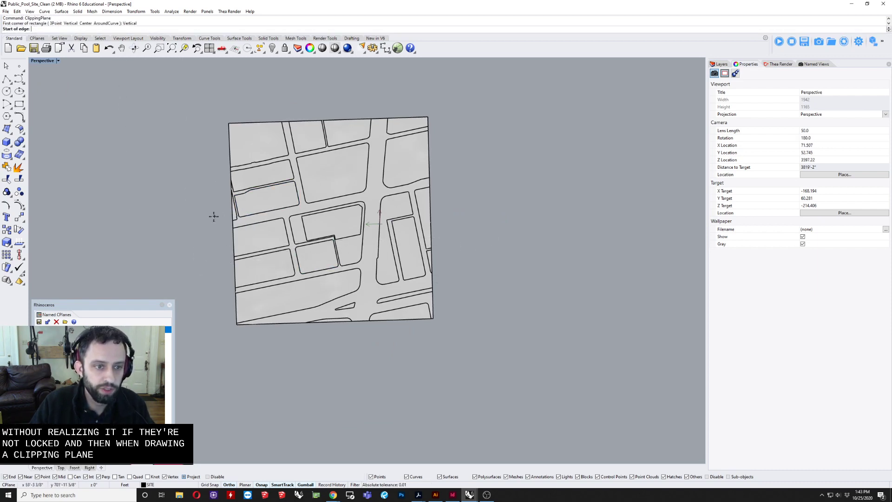
click(205, 241)
click(507, 245)
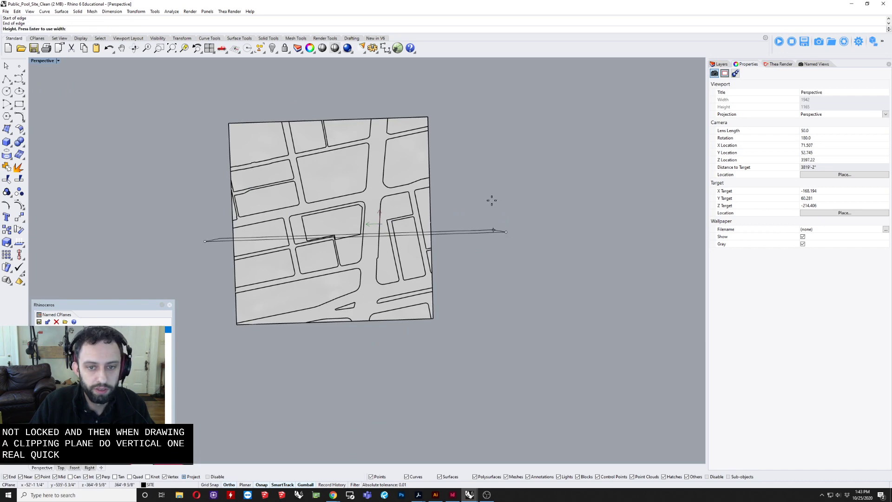
key(Return)
Step: Inspect the cut through the terrain, select the central site parcel, and undo the clipping plane
right_drag(489, 199, 343, 185)
scroll(457, 212, up, 20)
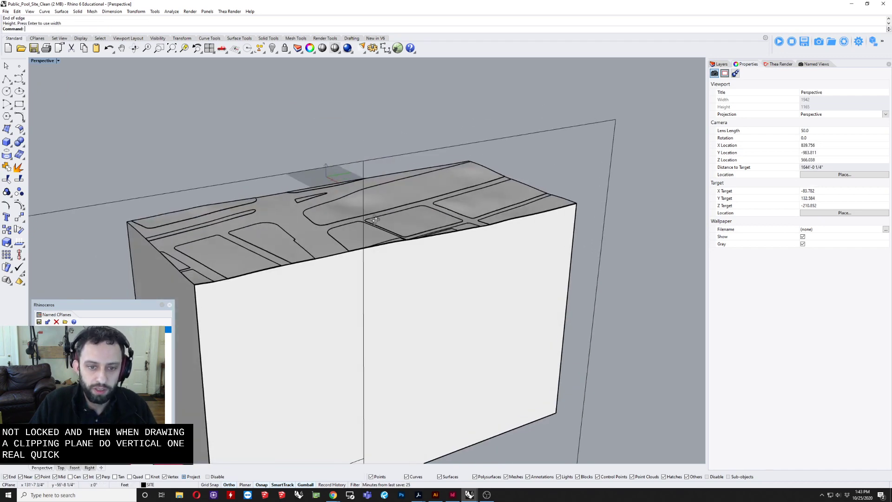
click(437, 238)
right_drag(436, 239, 368, 282)
scroll(455, 262, down, 13)
key(ctrl+z)
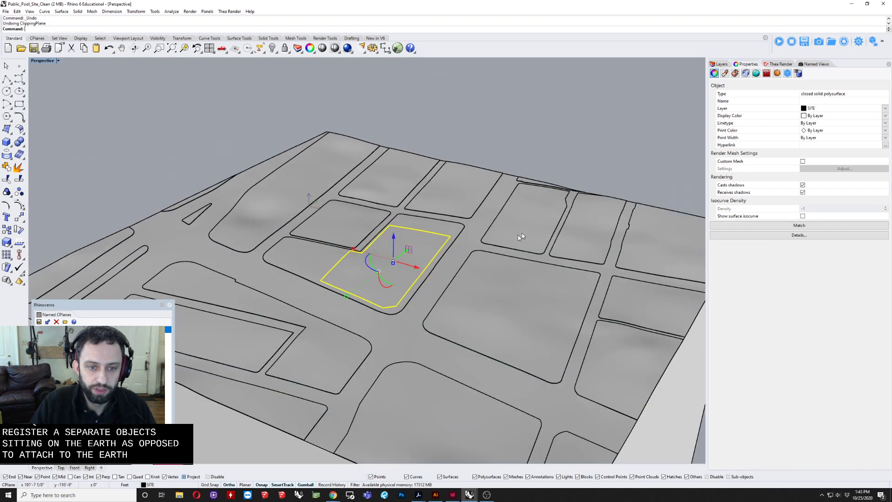
Step: Boolean-union the terrain solid with the large rounded block near its front corner
click(483, 120)
right_drag(484, 121, 439, 206)
click(431, 341)
shift+right_drag(431, 342, 392, 156)
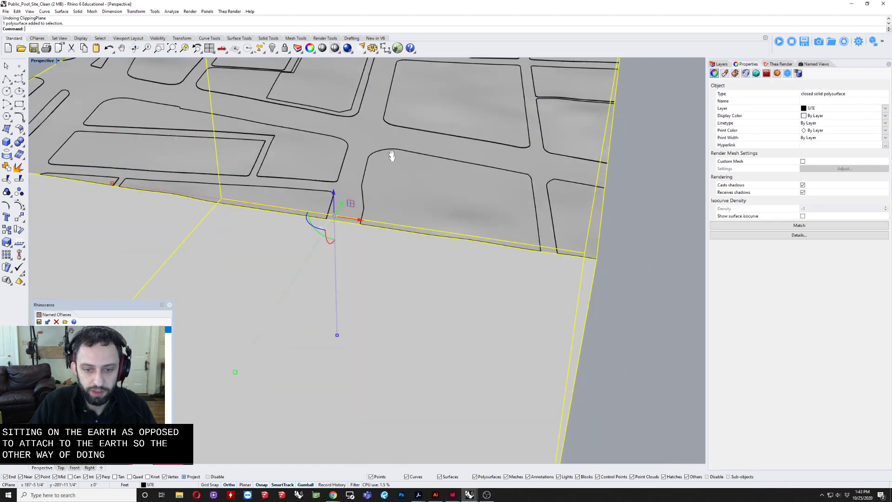
scroll(391, 155, down, 2)
right_drag(358, 200, 366, 247)
scroll(366, 247, up, 2)
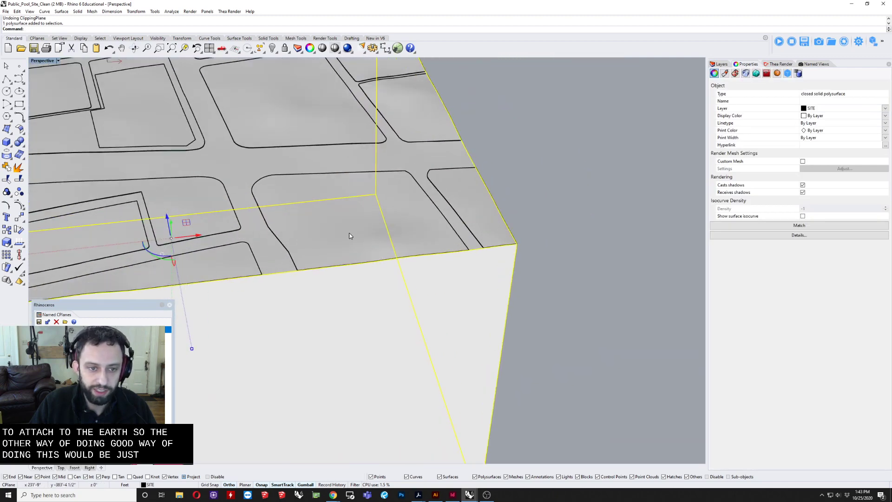
shift+click(348, 235)
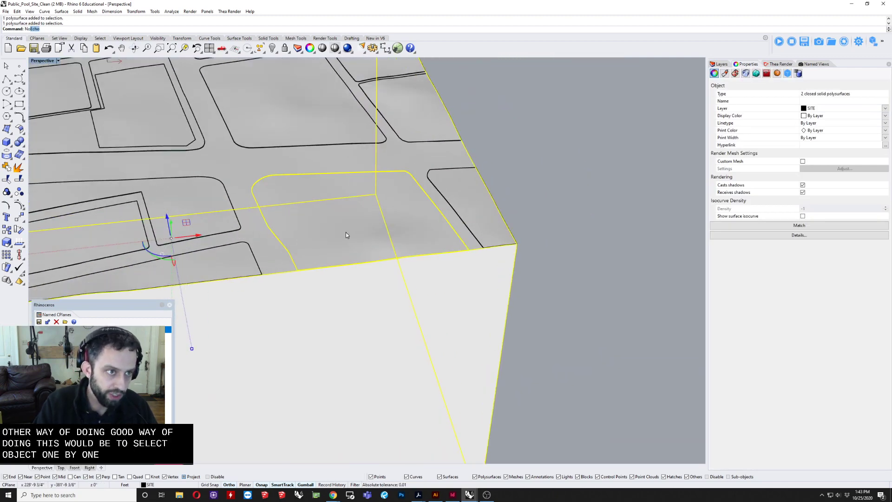
text(No)
key(BackSpace)
key(BackSpace)
key(BackSpace)
text(BooleanSplit)
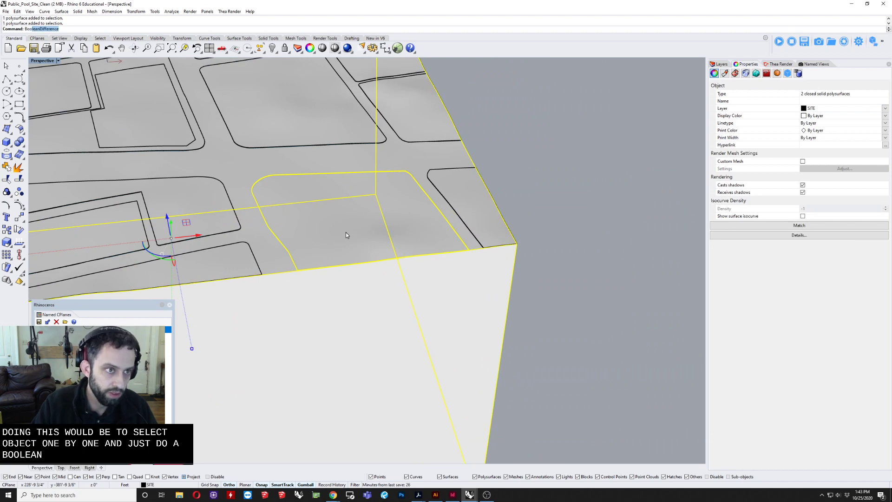
key(Down)
key(Return)
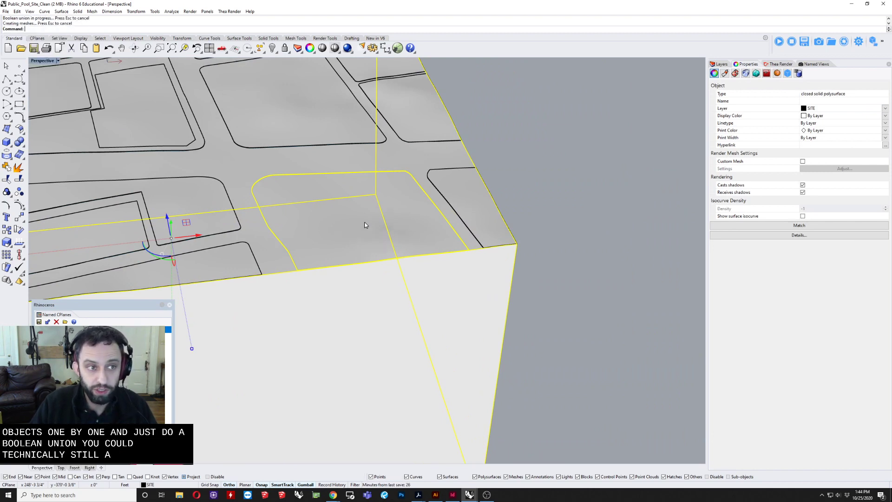
Step: Boolean-union the terrain solid with the neighbouring front-edge block, the long rectangular parcel and the block wrapping around it
scroll(434, 223, down, 4)
click(595, 190)
scroll(417, 220, up, 3)
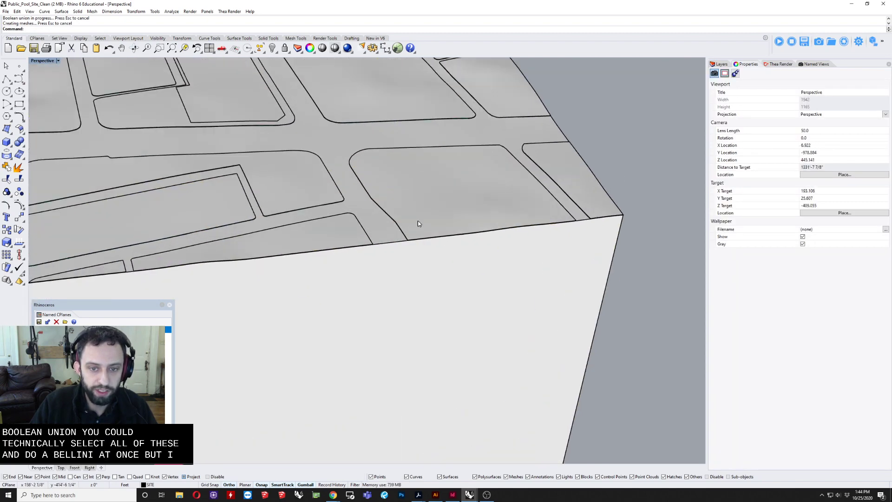
click(424, 207)
scroll(395, 216, up, 2)
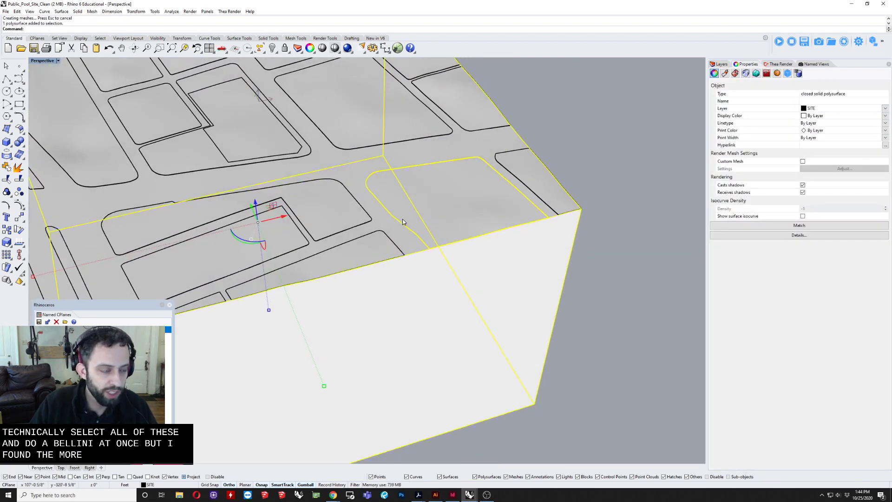
shift+right_drag(344, 246, 427, 230)
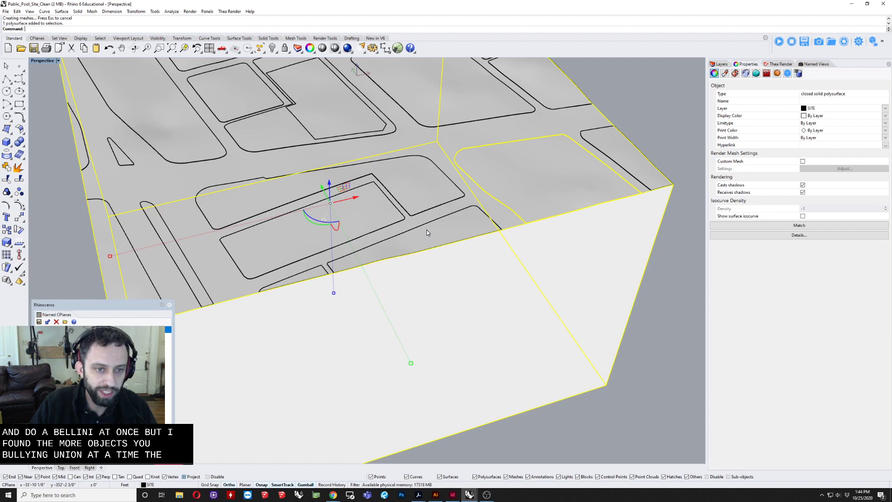
shift+click(427, 230)
shift+click(367, 219)
shift+click(363, 218)
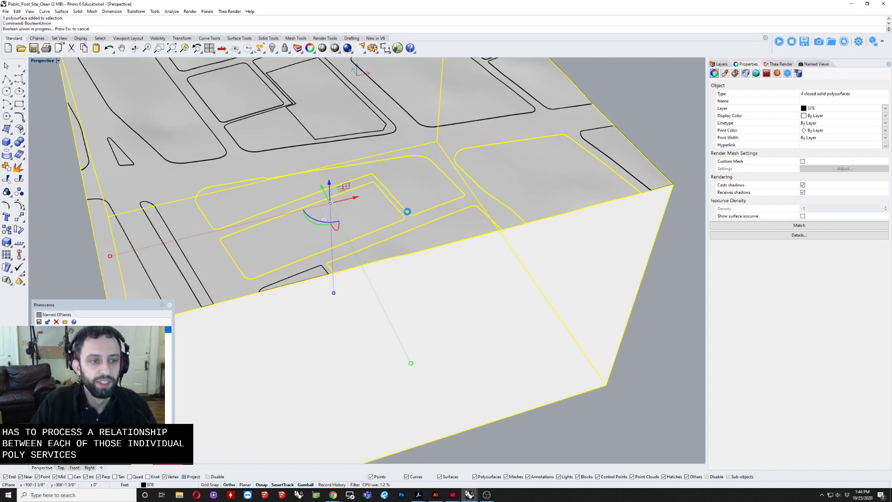
Step: Boolean-union the terrain solid with the small wedge-shaped block on its front edge
click(48, 224)
click(331, 222)
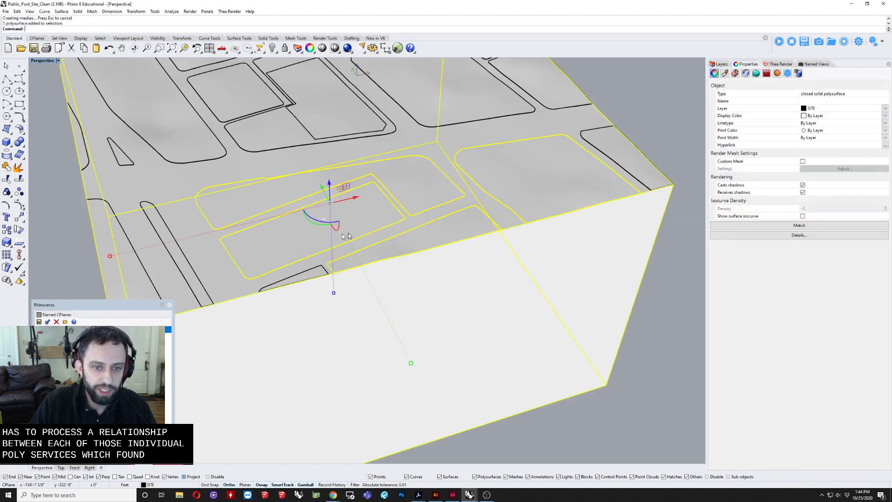
scroll(411, 258, up, 6)
shift+click(411, 258)
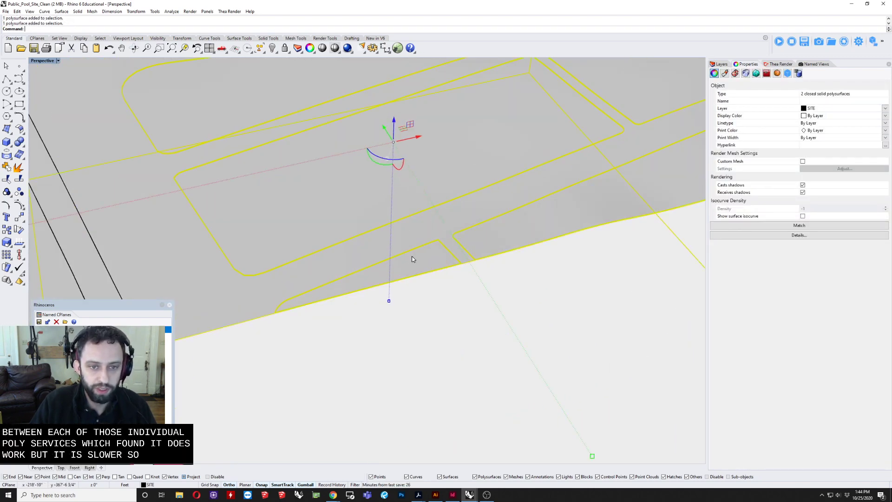
key(Return)
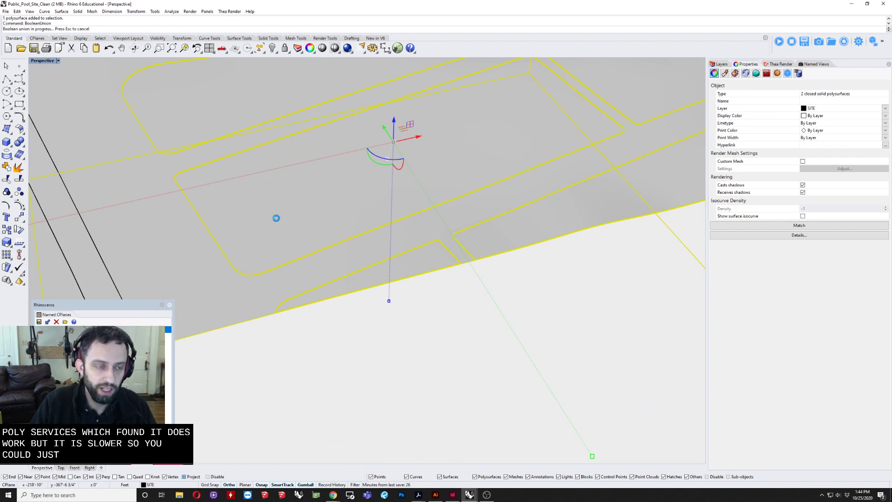
Step: Boolean-union the terrain solid with the long narrow median strip running to its front edge
scroll(419, 223, down, 4)
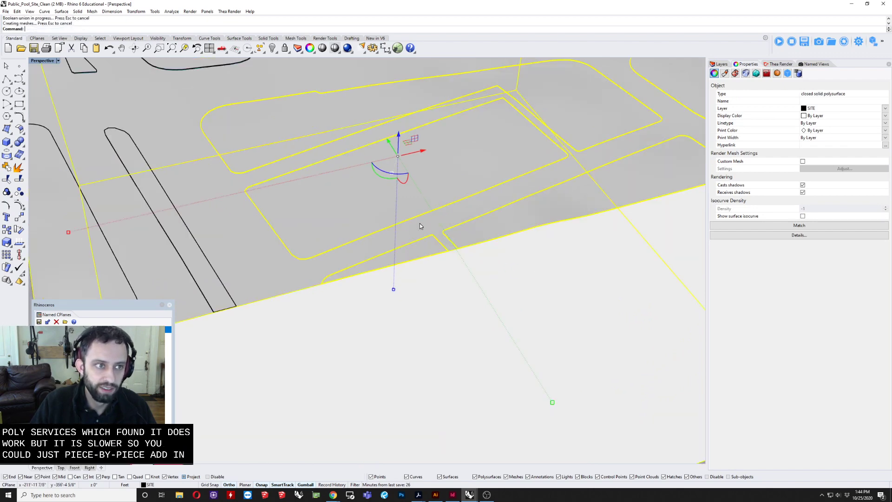
scroll(264, 214, up, 2)
scroll(224, 250, up, 2)
click(224, 250)
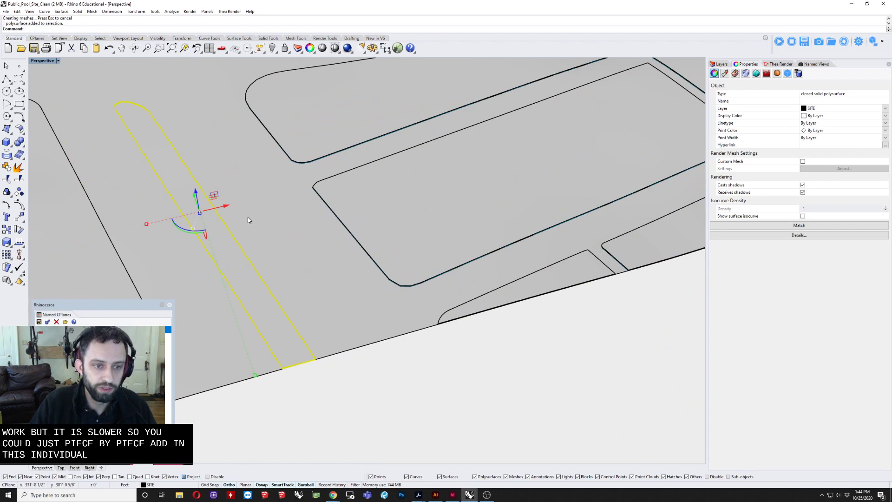
shift+click(151, 179)
key(Return)
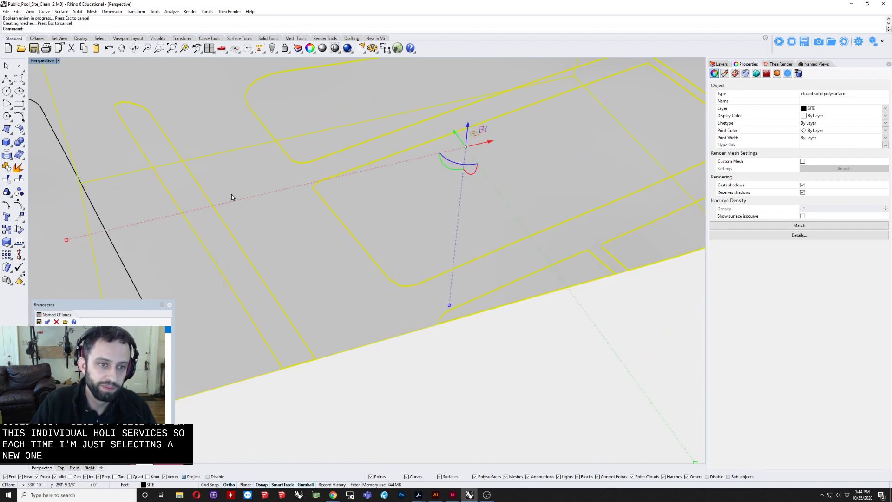
Step: Boolean-union the remaining city blocks and the central site parcel with the terrain solid
shift+right_drag(233, 195, 472, 190)
shift+click(360, 219)
key(Return)
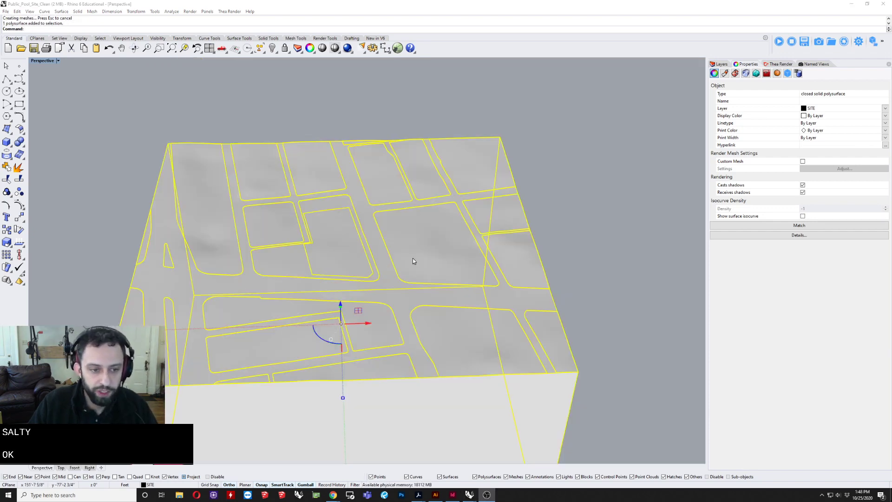
Step: Examine the unioned terrain solid from several angles and check its object type
right_drag(413, 258, 473, 240)
click(472, 132)
right_drag(375, 197, 404, 209)
scroll(366, 252, up, 4)
right_drag(366, 253, 393, 234)
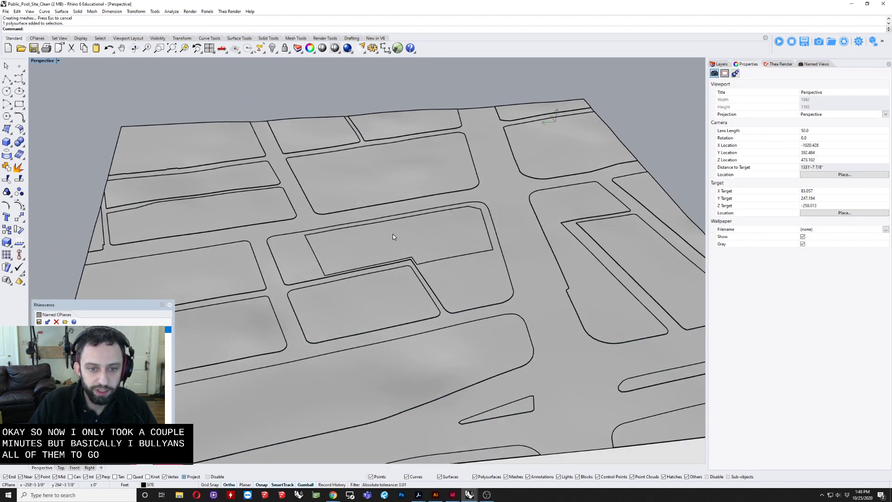
click(393, 237)
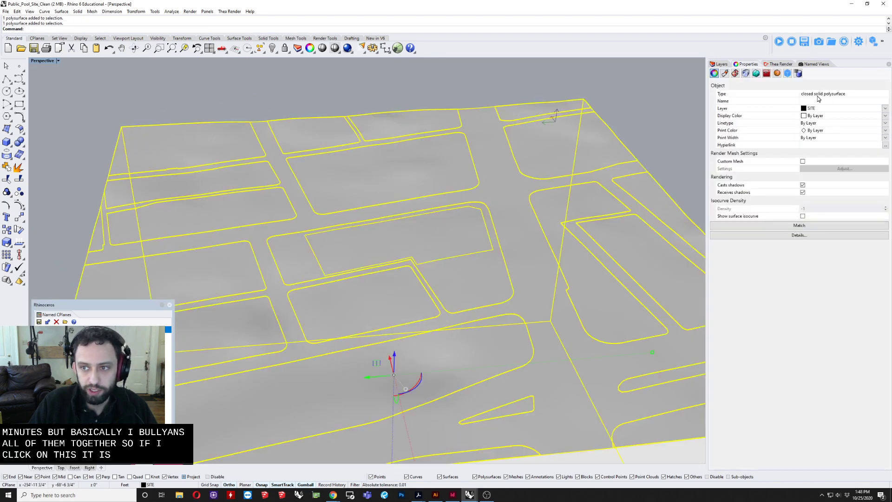
scroll(462, 217, down, 5)
right_drag(460, 220, 398, 255)
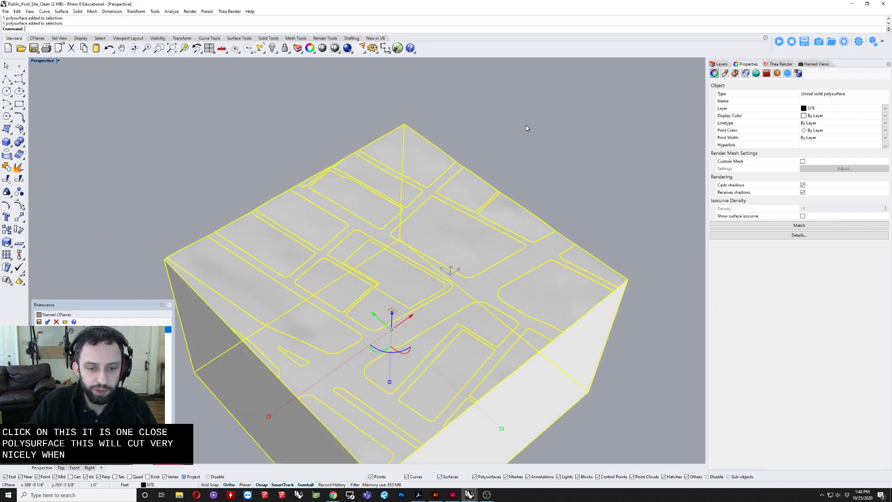
right_drag(524, 152, 506, 188)
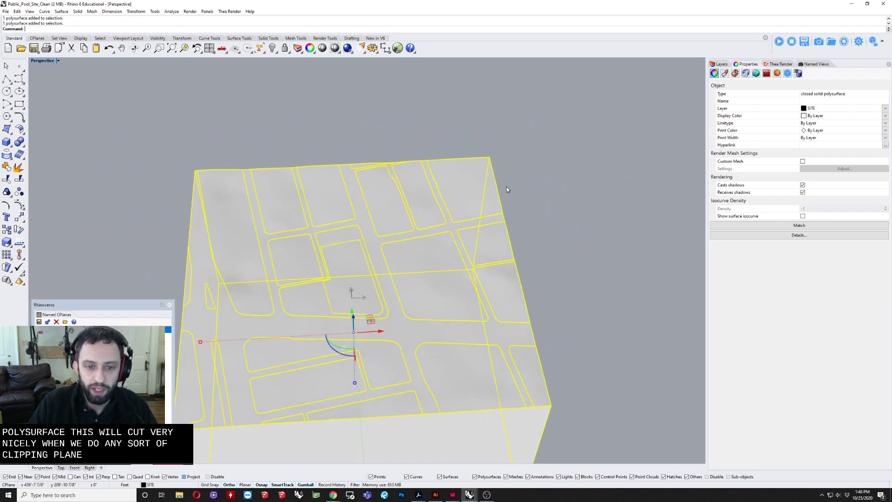
Step: Examine the street and city block surfaces across the top of the terrain solid
click(578, 270)
scroll(386, 294, up, 4)
right_drag(421, 289, 353, 305)
shift+right_drag(353, 305, 370, 252)
scroll(366, 242, up, 6)
right_drag(370, 252, 420, 209)
right_drag(631, 201, 467, 279)
scroll(441, 261, down, 4)
scroll(446, 260, down, 4)
right_drag(418, 238, 431, 244)
click(430, 244)
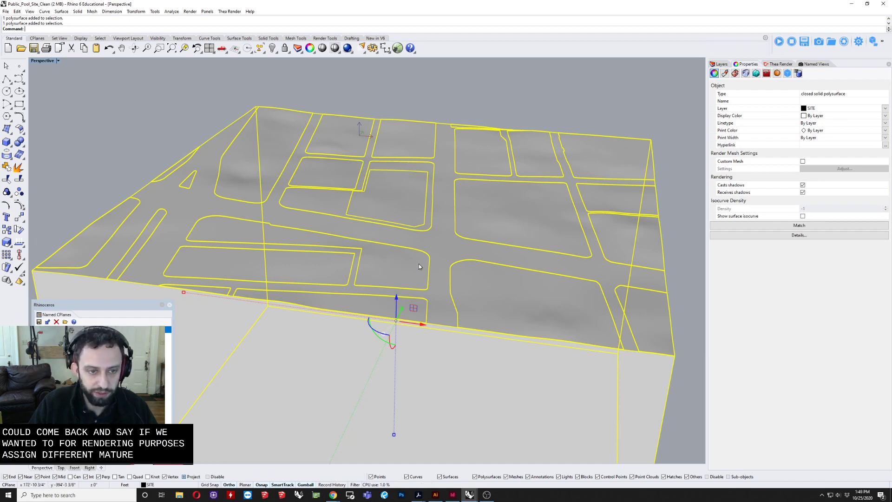
click(160, 132)
right_drag(227, 149, 412, 258)
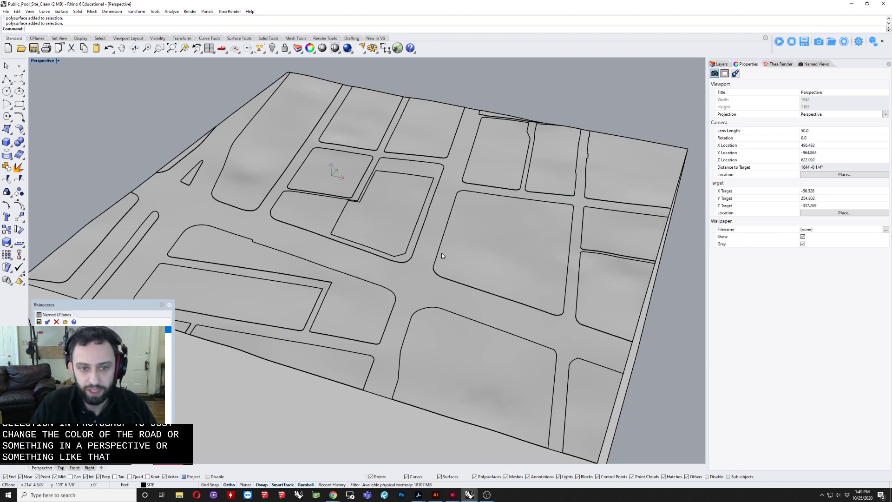
right_drag(441, 241, 432, 243)
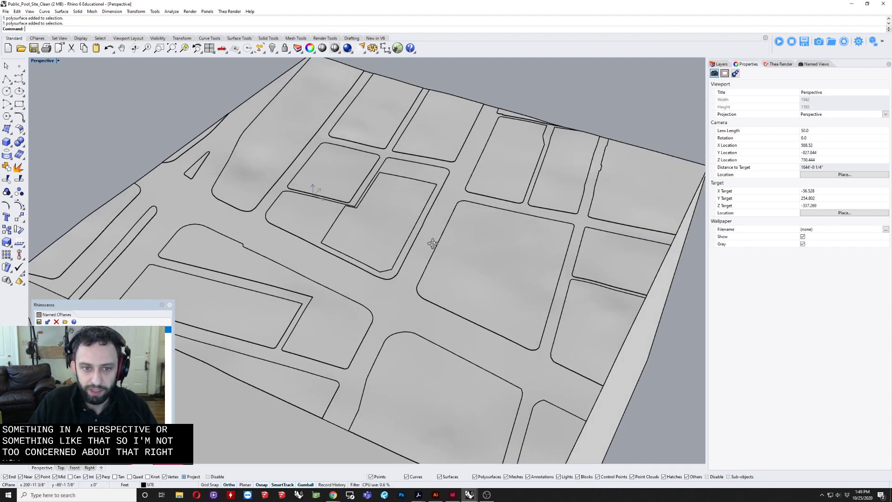
scroll(472, 211, down, 4)
right_drag(473, 211, 428, 218)
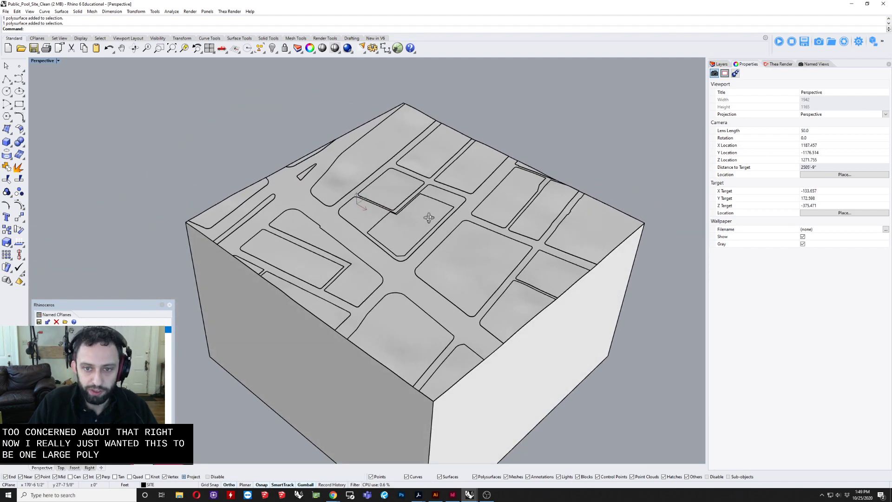
Step: Turn on the Sidewalks, Roads, Parcels and Buildings layers
click(720, 66)
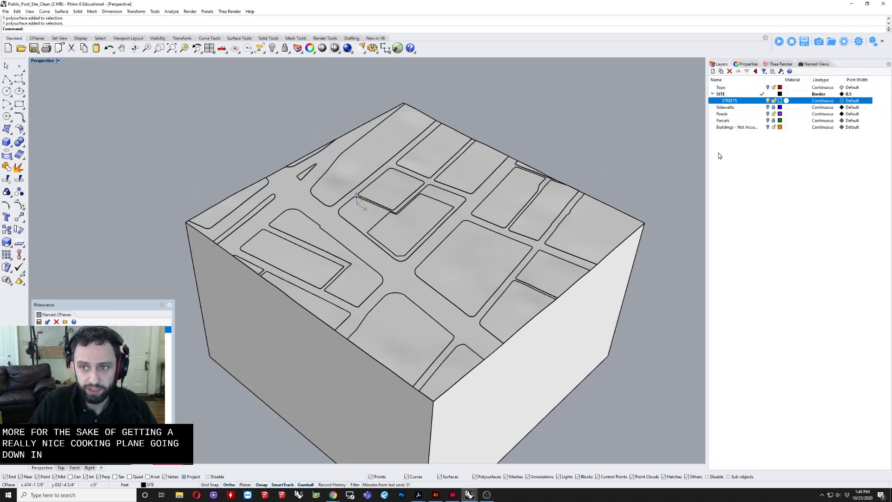
click(767, 109)
click(767, 114)
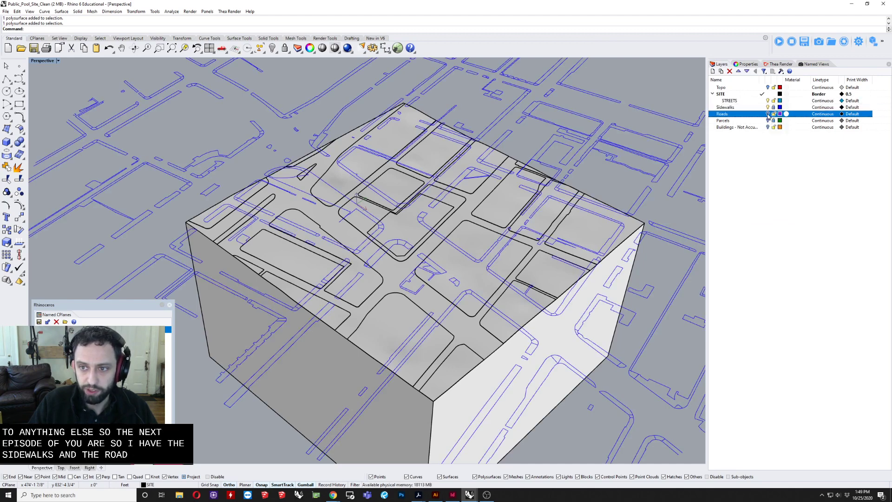
click(767, 121)
click(768, 128)
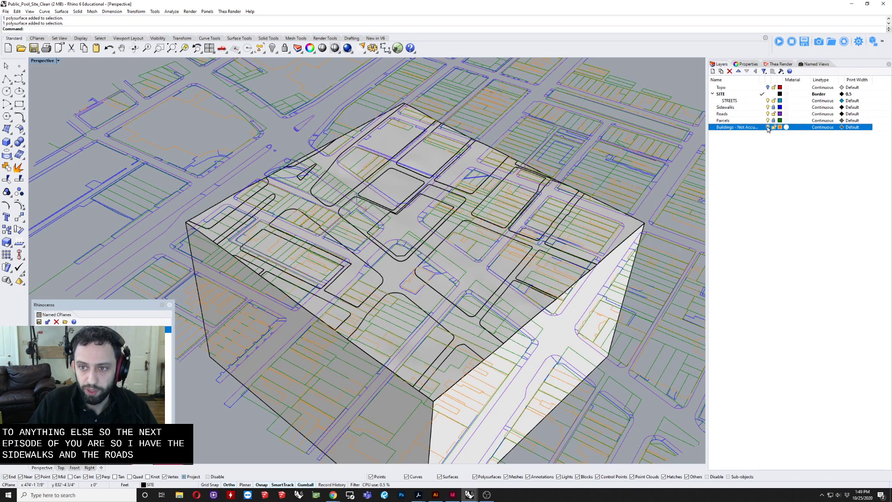
Step: Raise the terrain solid vertically until its top surface meets the flat 2D site linework
right_drag(427, 236, 496, 207)
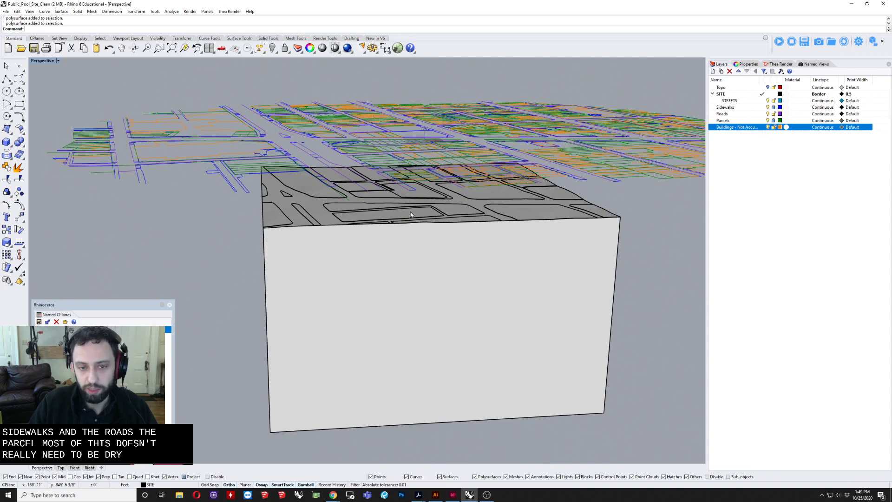
right_drag(411, 214, 446, 242)
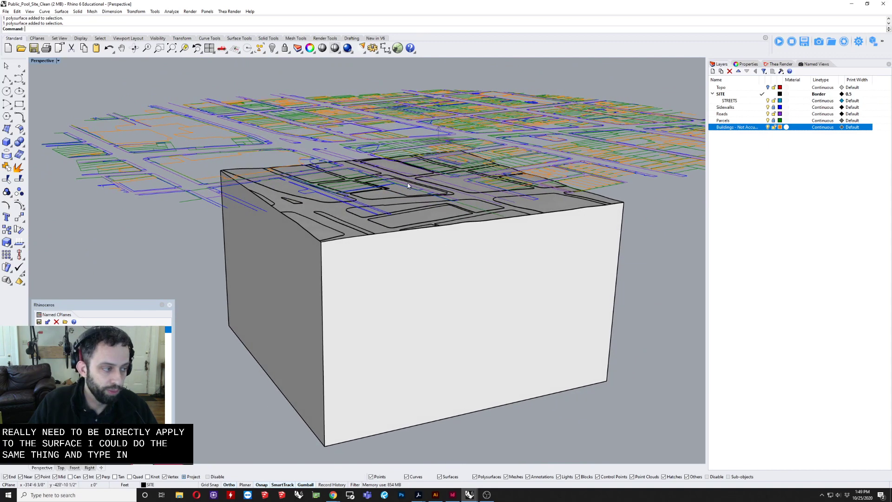
right_drag(431, 237, 405, 214)
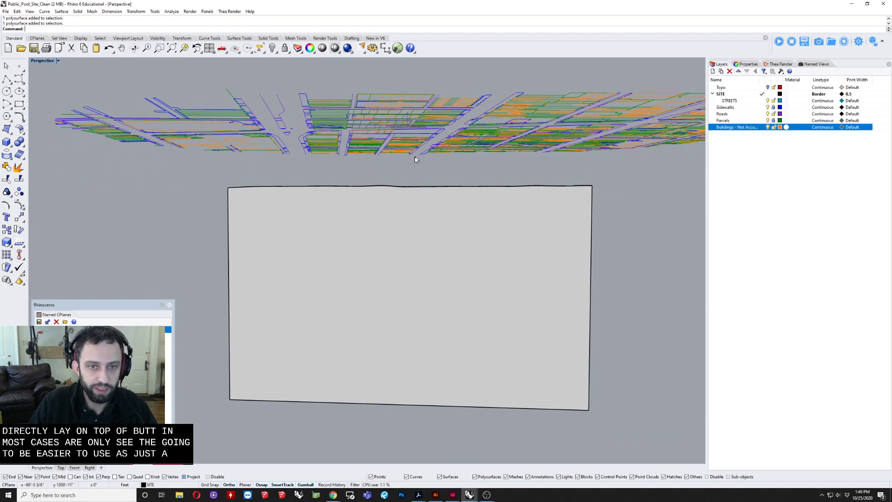
right_drag(317, 140, 465, 201)
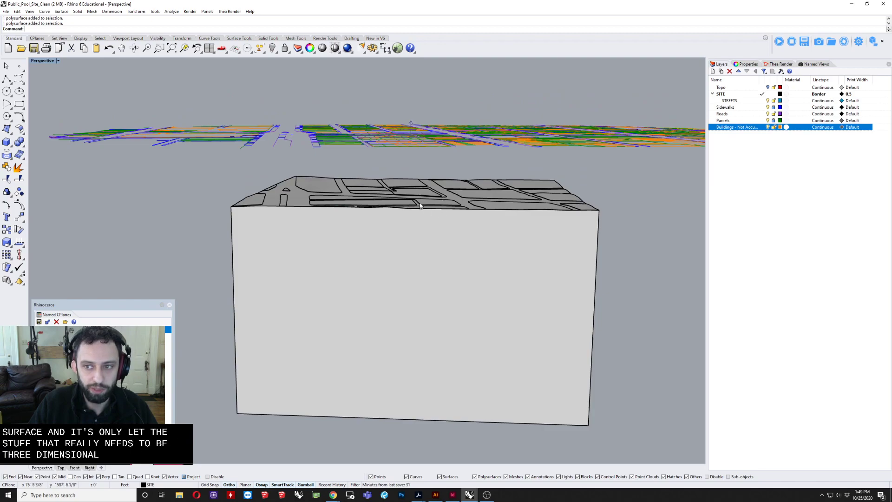
scroll(421, 201, up, 5)
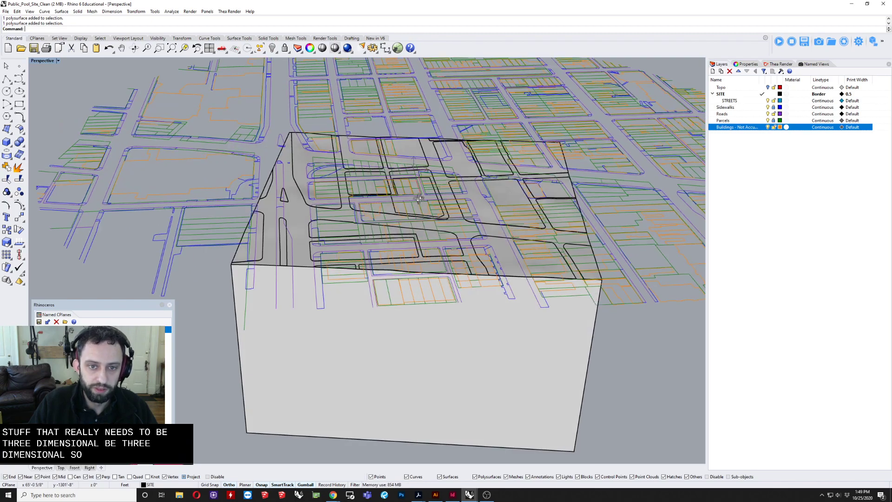
right_drag(419, 199, 432, 220)
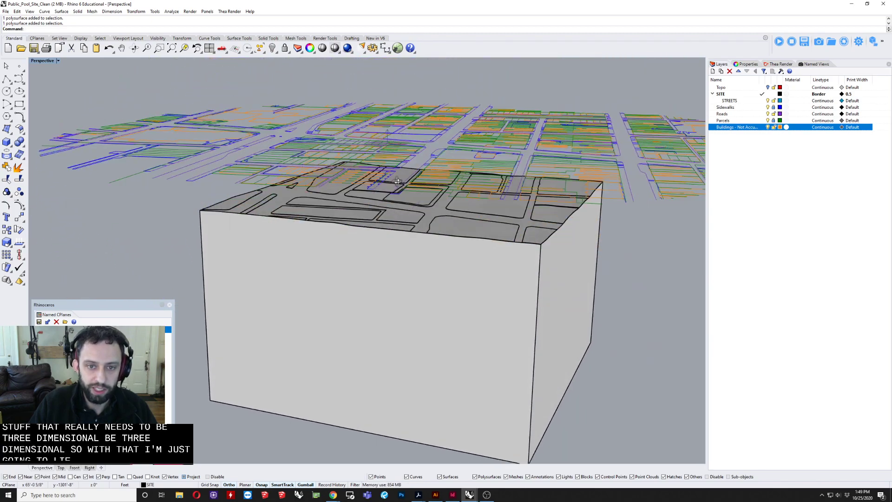
click(393, 209)
drag(418, 256, 420, 214)
right_drag(419, 207, 453, 199)
Step: Lower the terrain solid slightly so more of the 2D linework lies above its surface
scroll(445, 209, up, 3)
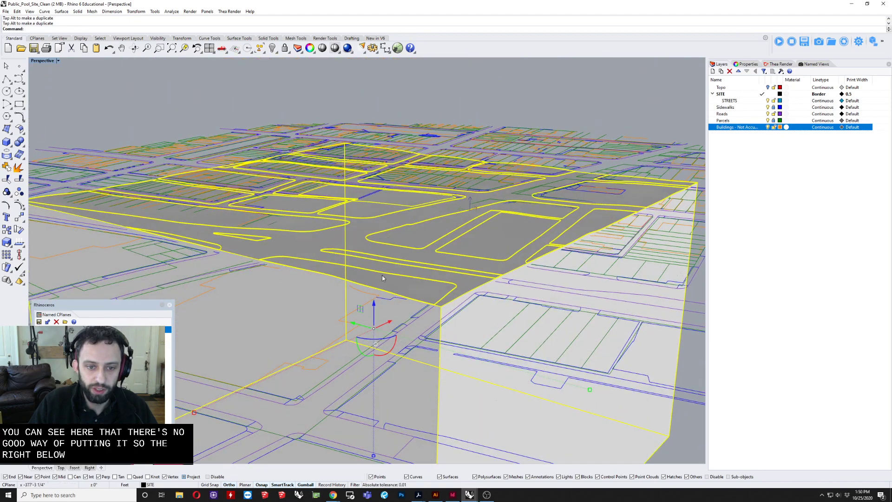
drag(374, 304, 374, 313)
click(422, 84)
right_drag(422, 96, 355, 211)
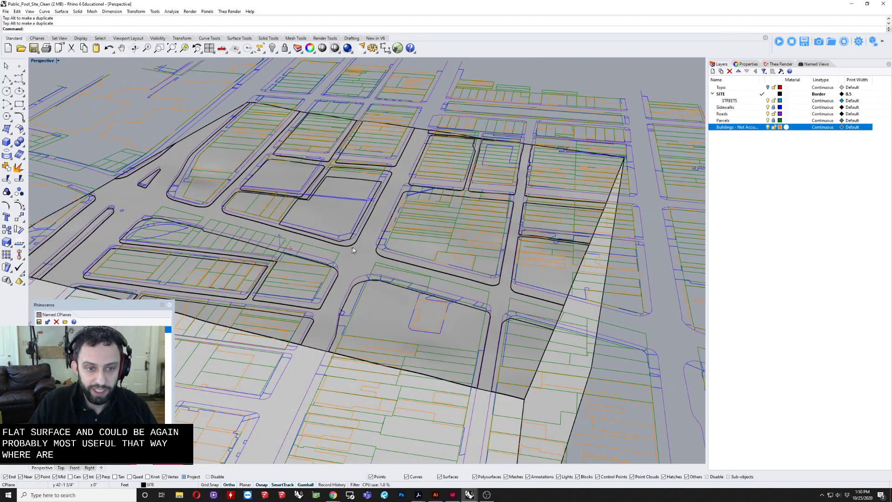
Step: Move the terrain solid with the Vertical option, snapping from the central site parcel's corner to the matching corner of the 2D parcel linework
click(356, 246)
scroll(265, 209, up, 5)
scroll(265, 209, up, 5)
right_drag(265, 210, 303, 225)
scroll(294, 209, down, 4)
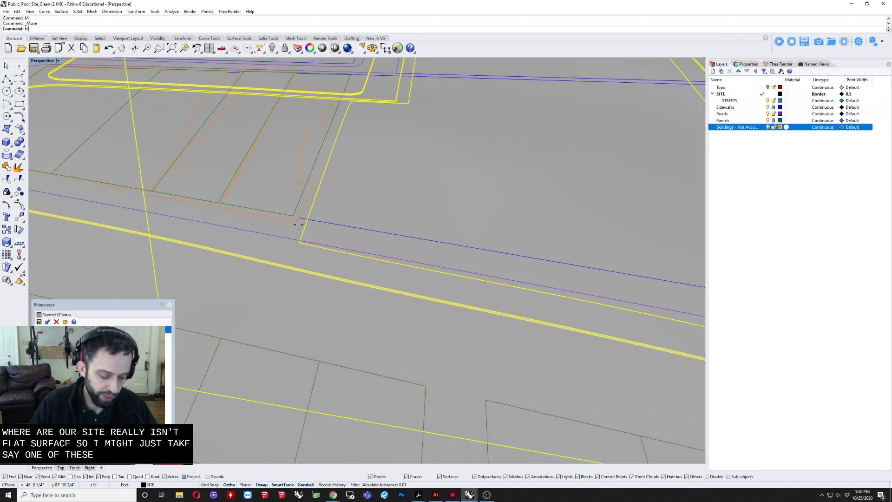
text(m)
key(Return)
text(ve from ( Vertical=No ): V)
key(Return)
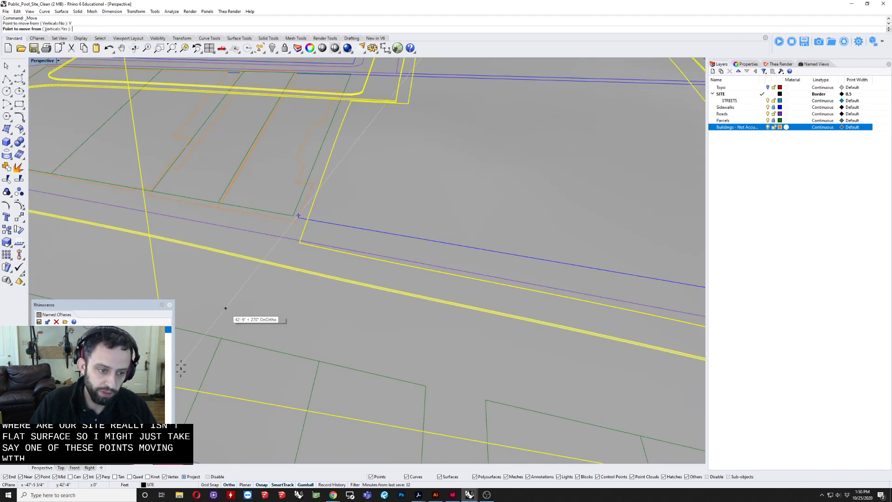
click(297, 242)
click(295, 214)
scroll(323, 204, down, 8)
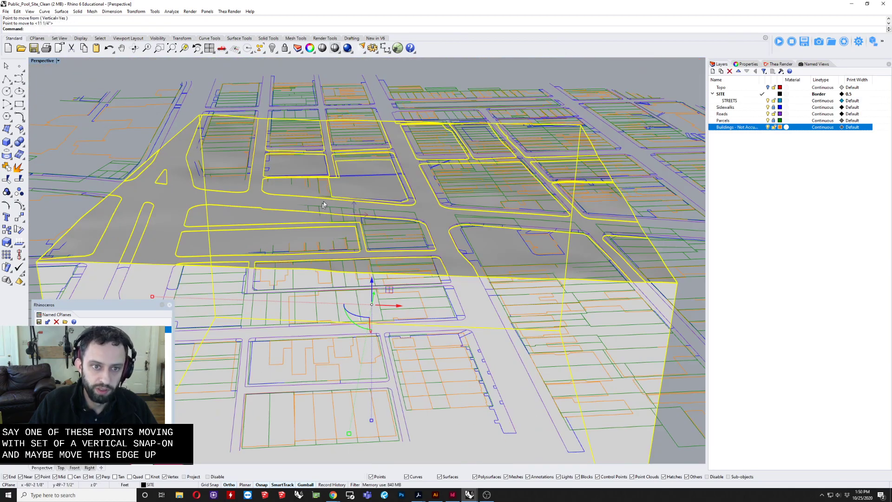
shift+right_drag(323, 202, 309, 243)
click(402, 105)
right_drag(395, 127, 360, 219)
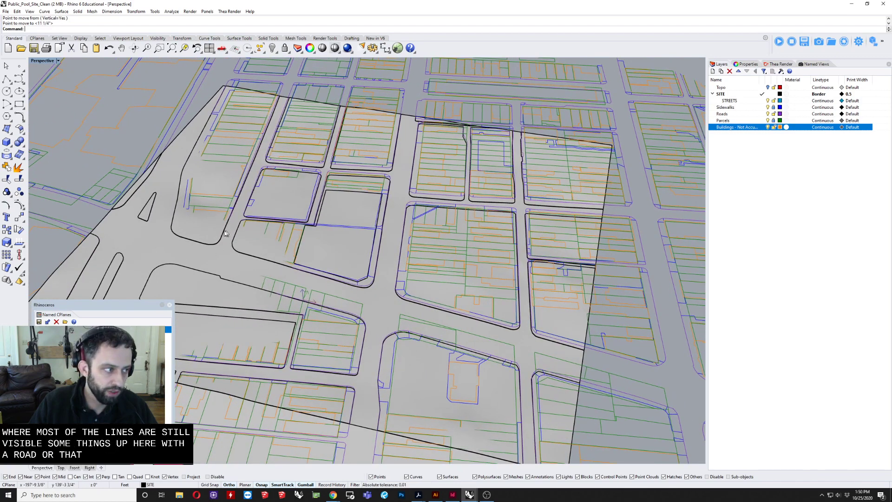
right_drag(263, 233, 284, 292)
right_drag(281, 109, 289, 134)
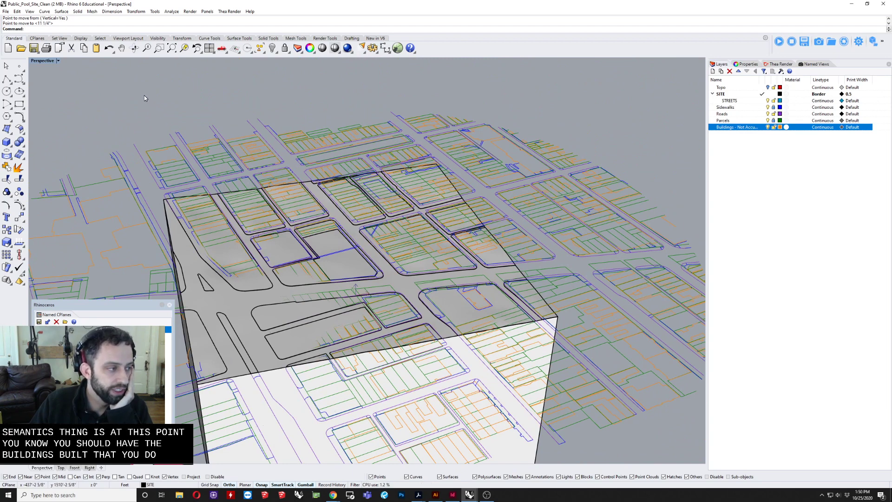
click(47, 62)
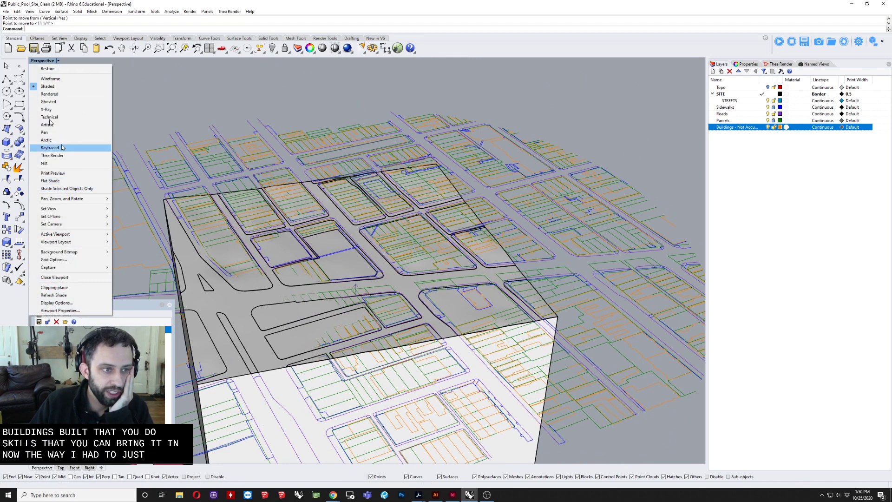
Step: Start inserting a file as a block and choose Public_Pool_Site_Master_File from the Downloads folder
click(6, 12)
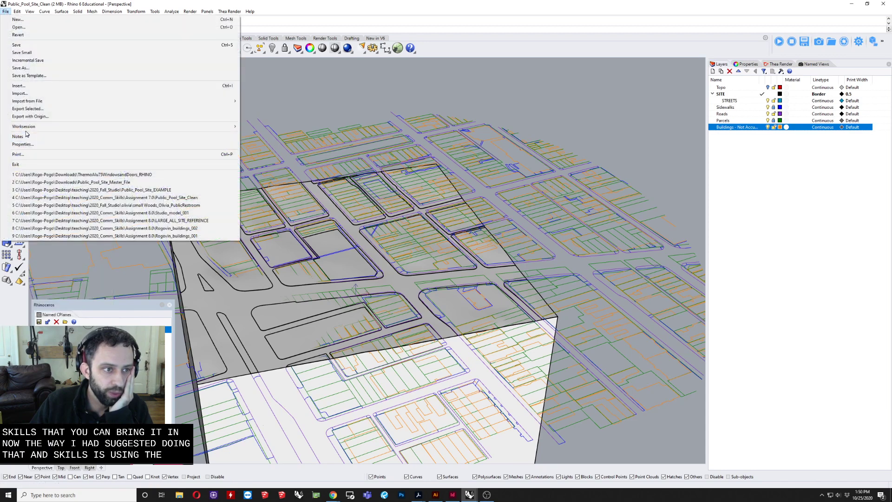
mouse_move(28, 130)
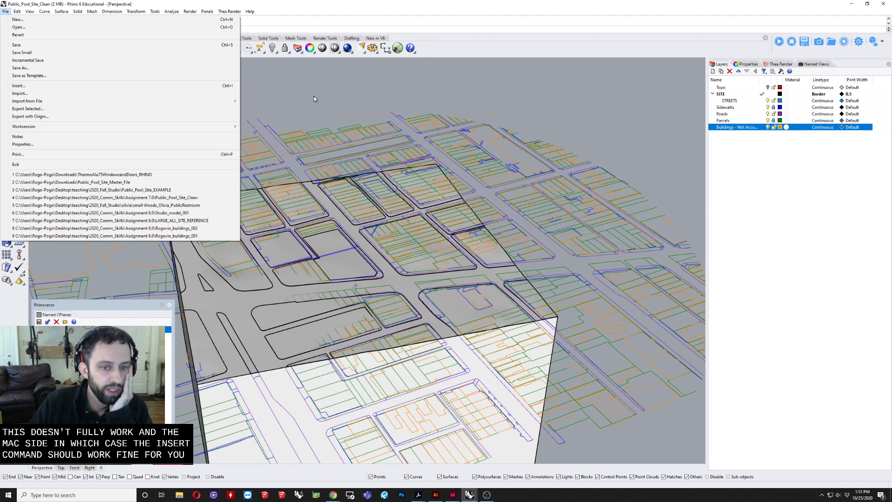
click(91, 86)
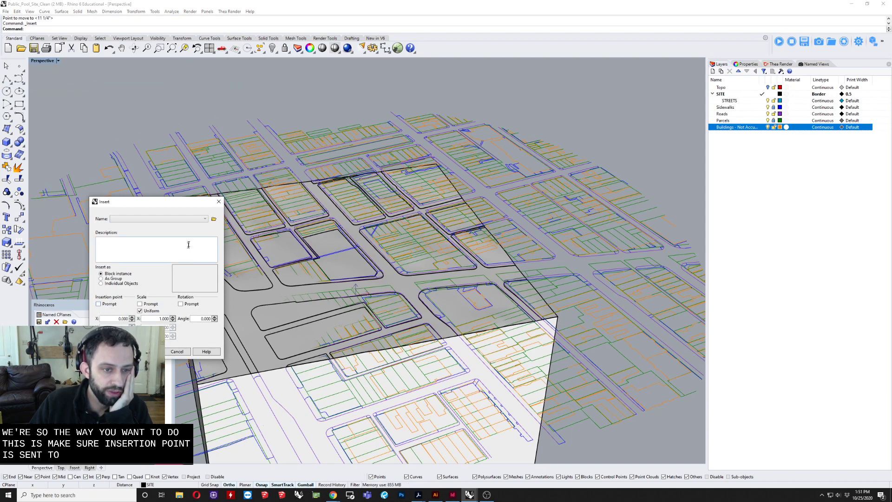
click(214, 219)
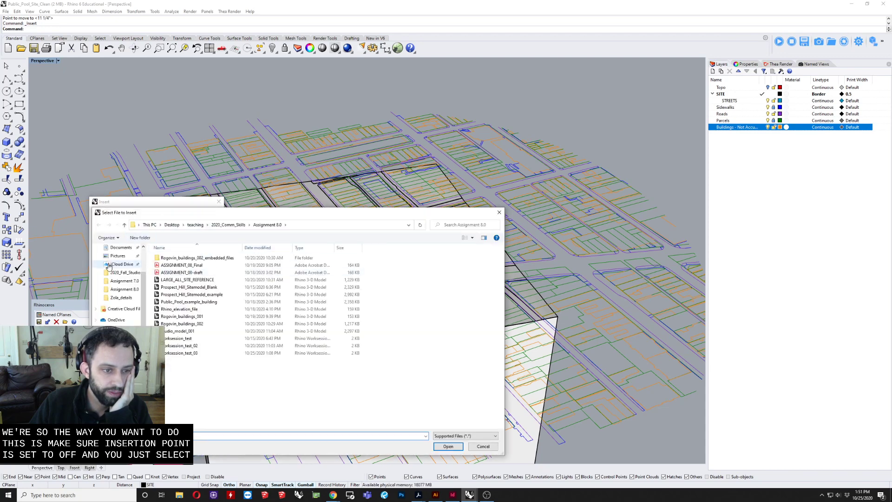
scroll(112, 267, up, 2)
click(120, 269)
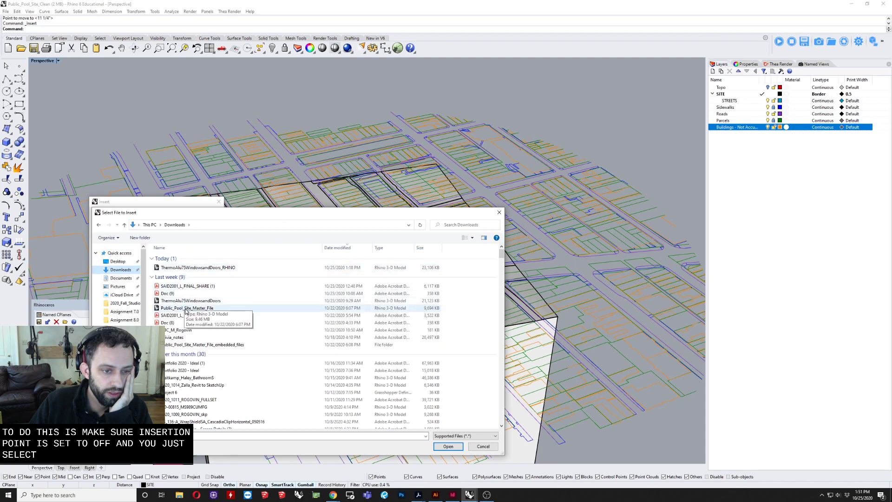
click(185, 308)
click(449, 446)
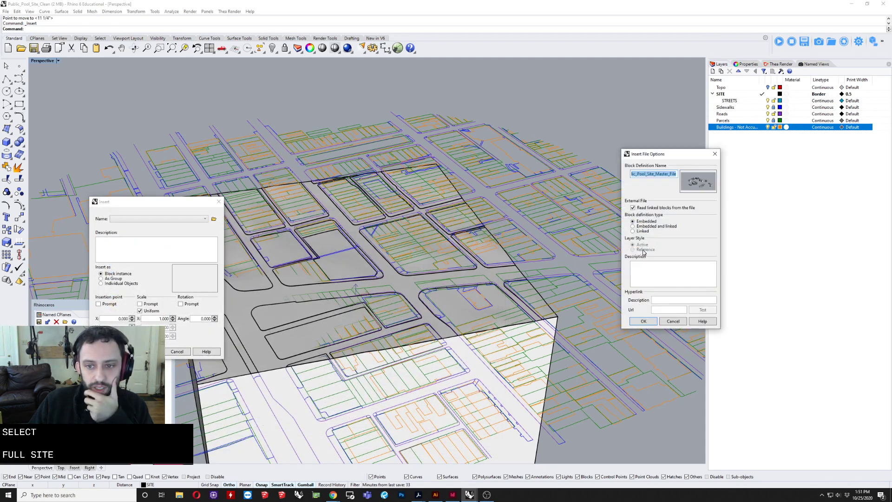
Step: Insert the master file as a linked block instance without prompting for an insertion point, keeping the scale at 1
click(632, 231)
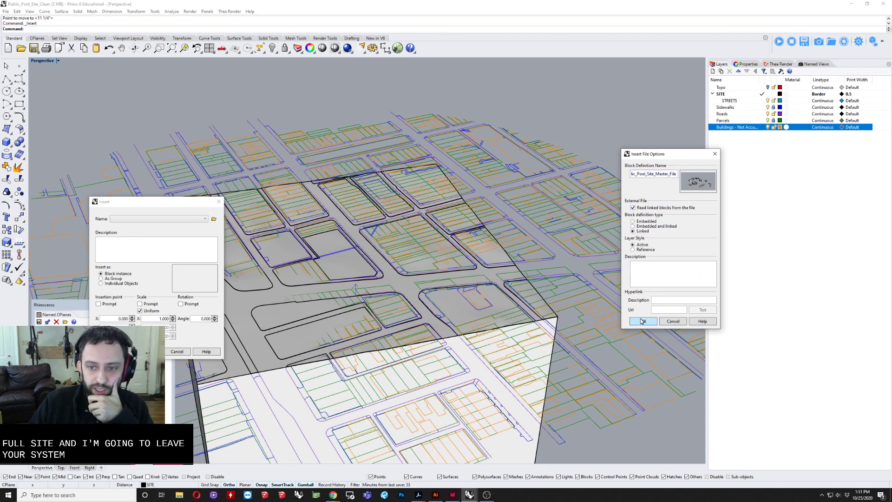
click(643, 321)
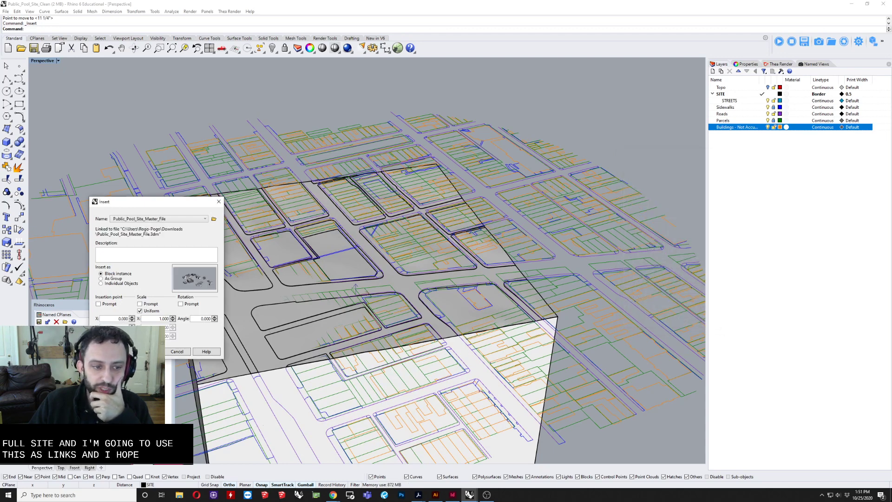
click(147, 351)
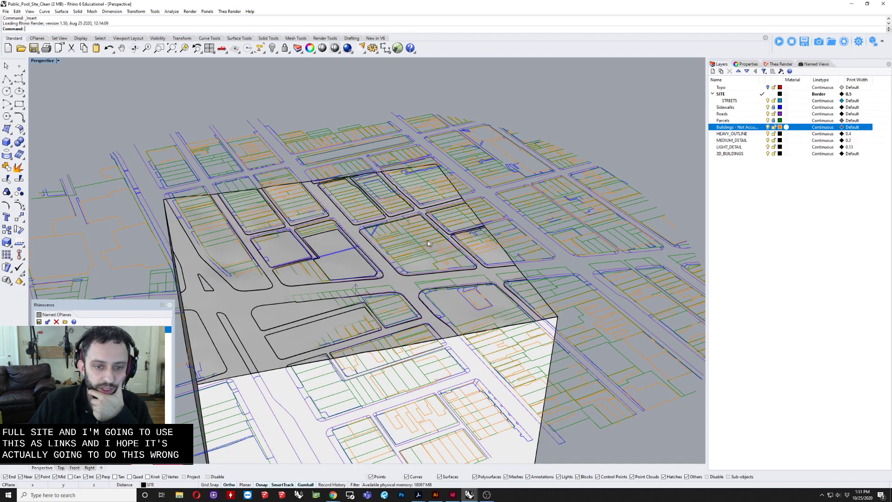
right_drag(362, 237, 408, 284)
click(314, 284)
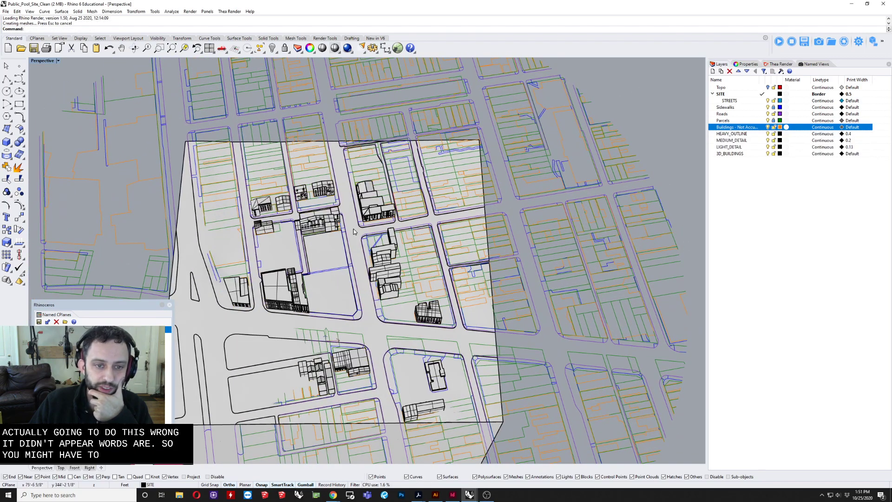
Step: Look over the inserted buildings against the parcel linework and undo the block insertion of the master file
right_drag(329, 233, 434, 246)
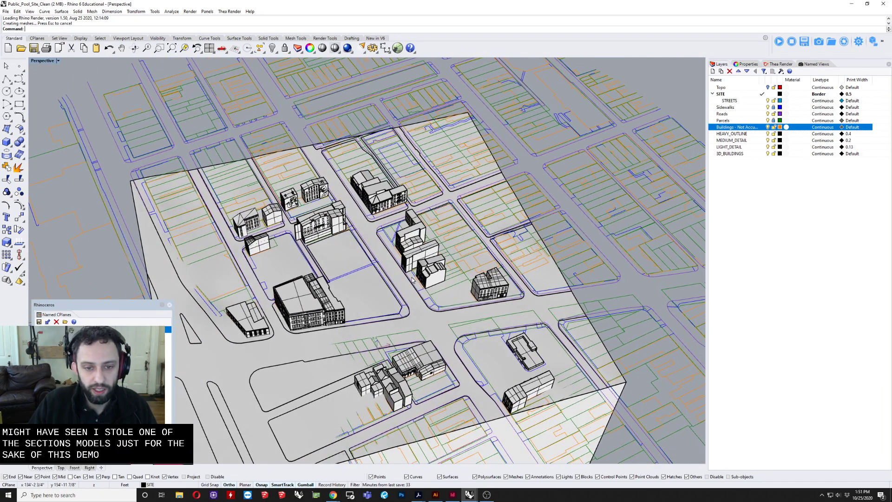
right_drag(412, 279, 314, 289)
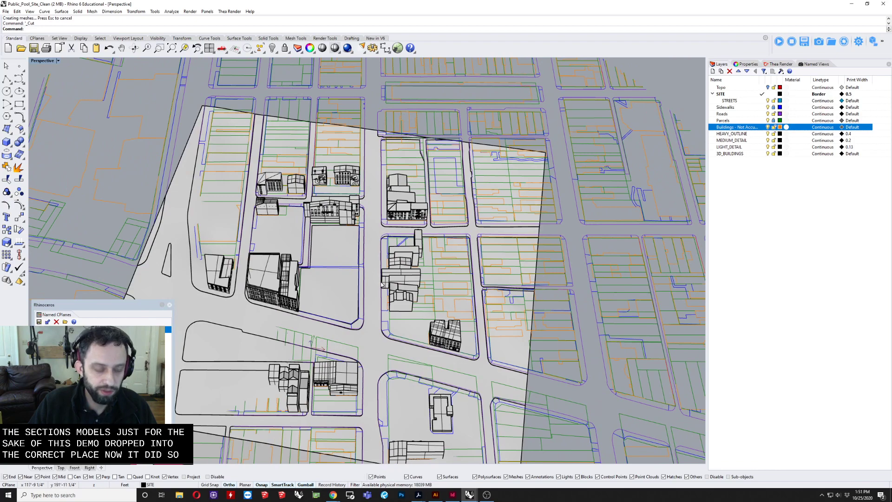
right_drag(324, 289, 160, 300)
key(ctrl+z)
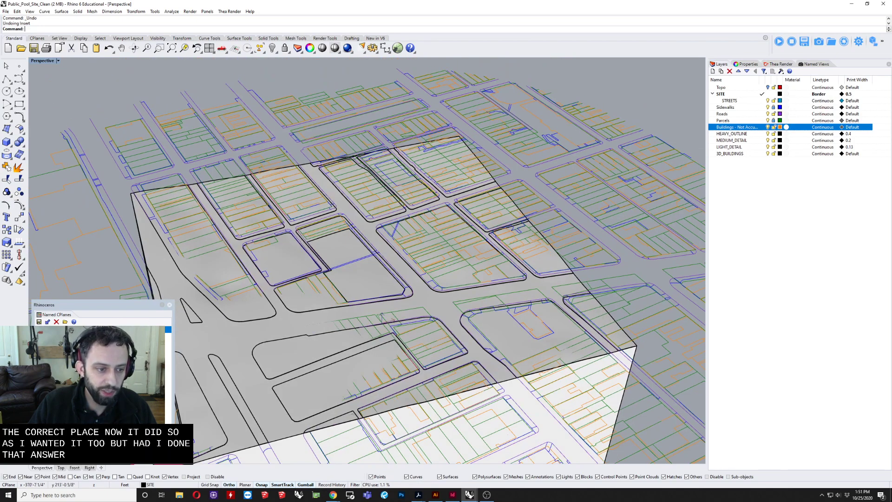
Step: Set the perspective view to Wireframe and restore the named construction plane aligned with the central site parcel
click(41, 62)
click(46, 85)
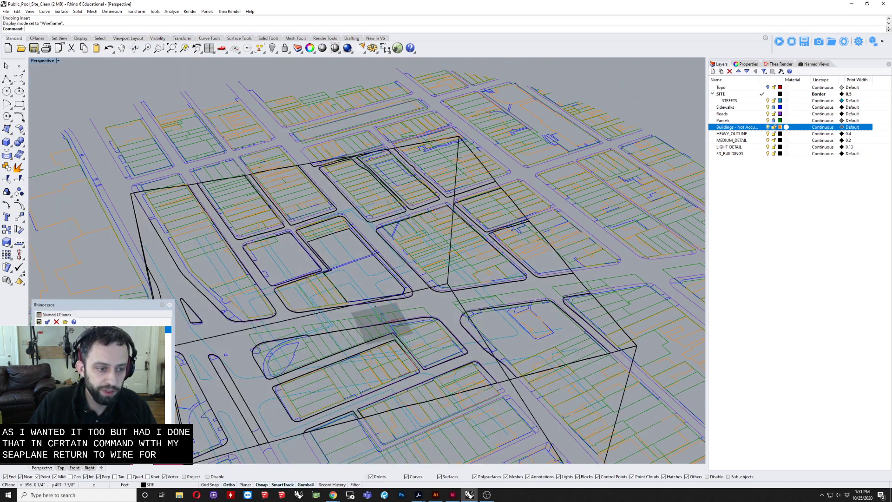
click(65, 349)
right_drag(418, 200, 332, 293)
scroll(331, 294, up, 5)
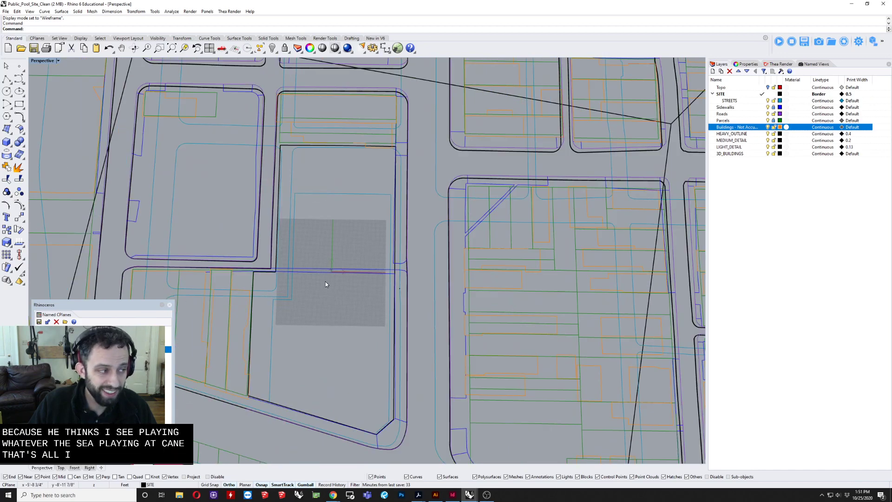
scroll(325, 282, down, 2)
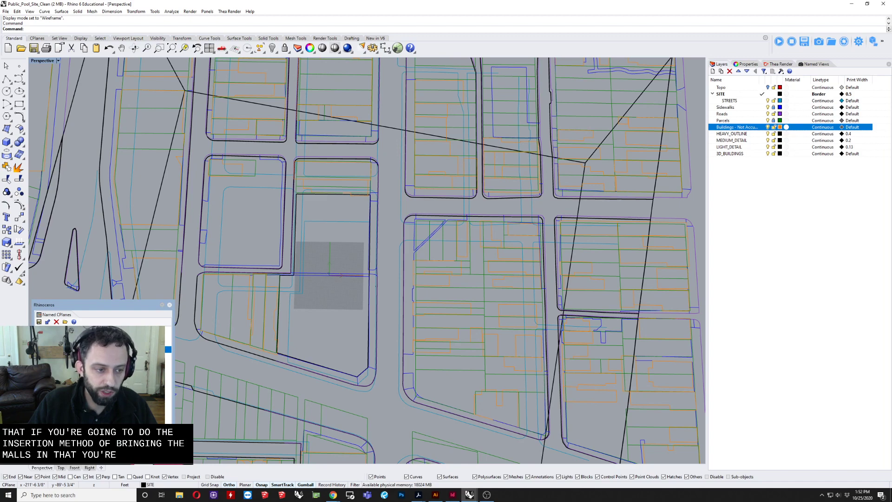
Step: Restore the world construction plane from the saved named planes
double_click(63, 330)
shift+right_drag(336, 370, 411, 333)
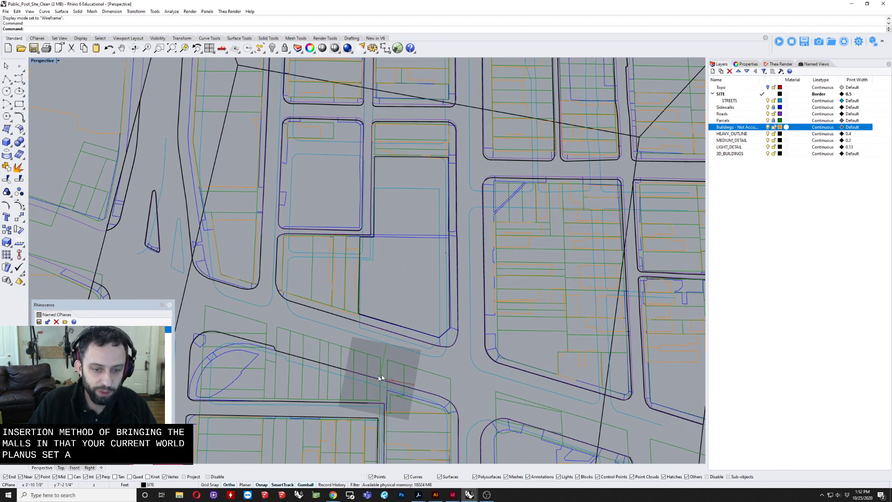
scroll(385, 365, down, 4)
shift+right_drag(385, 365, 344, 319)
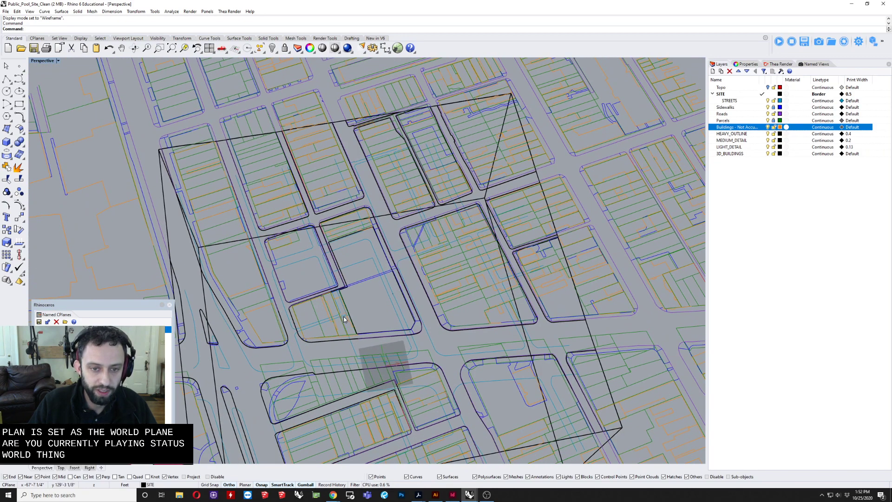
Step: Attach Public_Pool_Site_Master_File from the Downloads folder to the model as a worksession file and finish the command
click(5, 12)
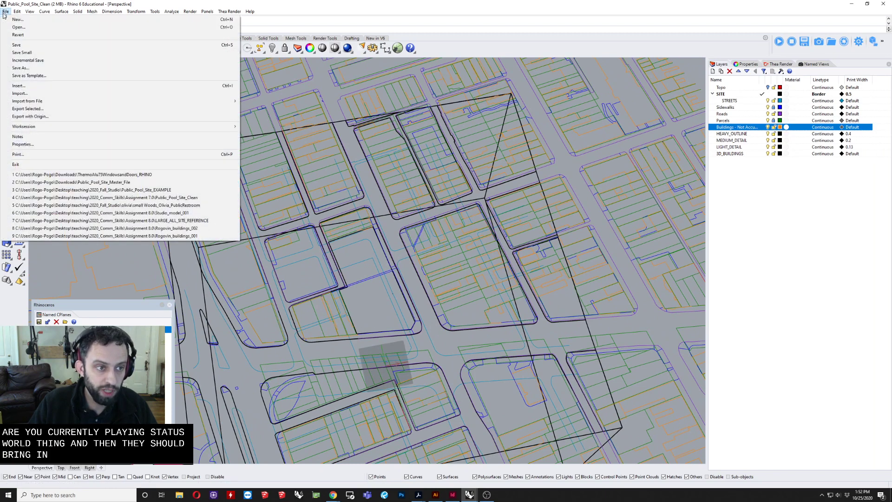
mouse_move(51, 130)
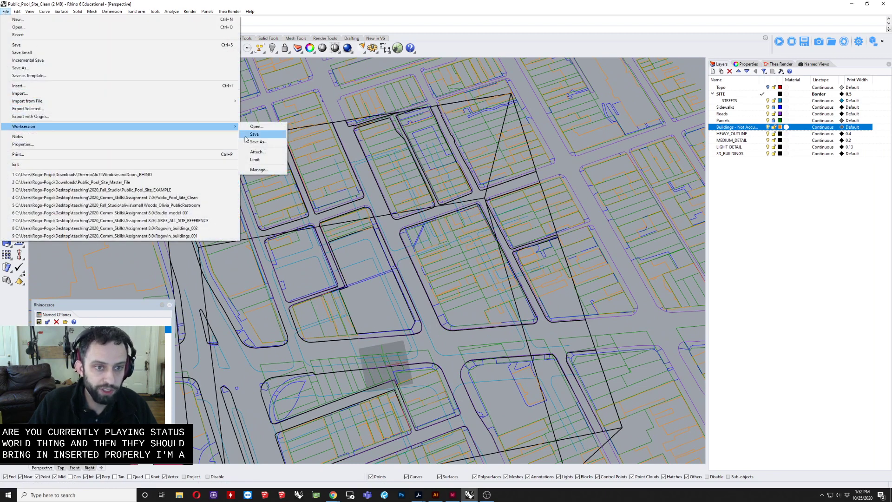
click(263, 154)
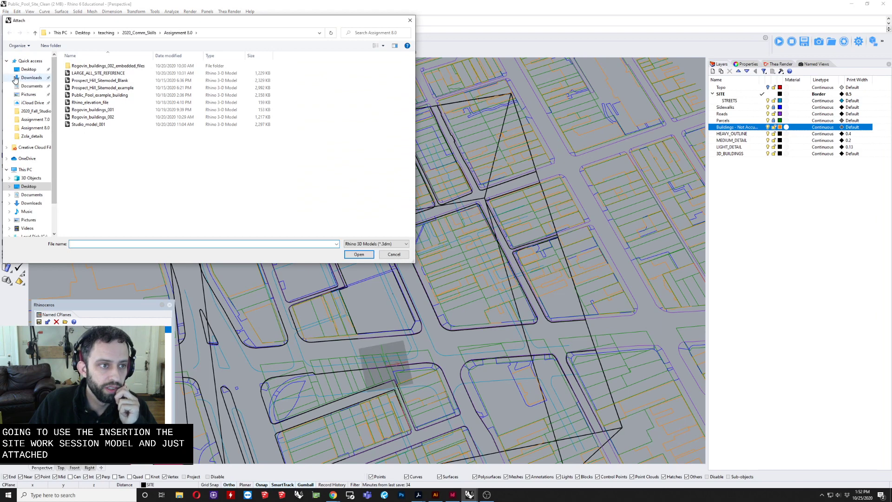
click(29, 77)
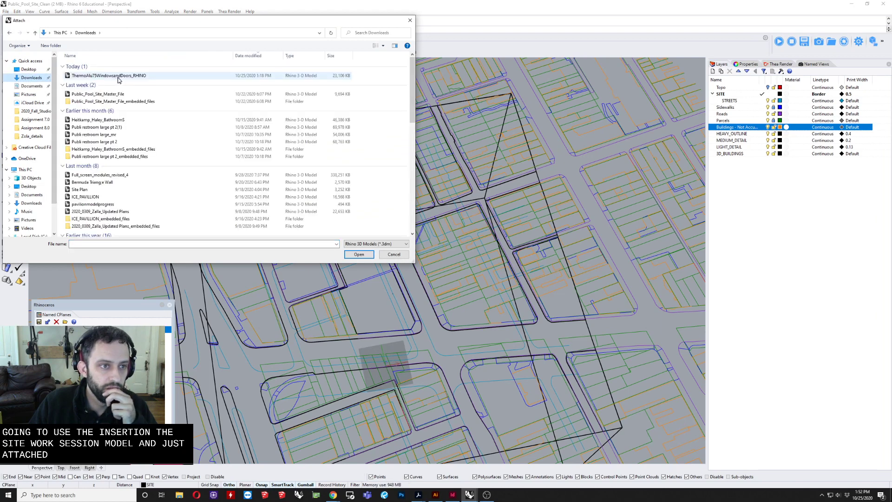
click(98, 94)
click(359, 254)
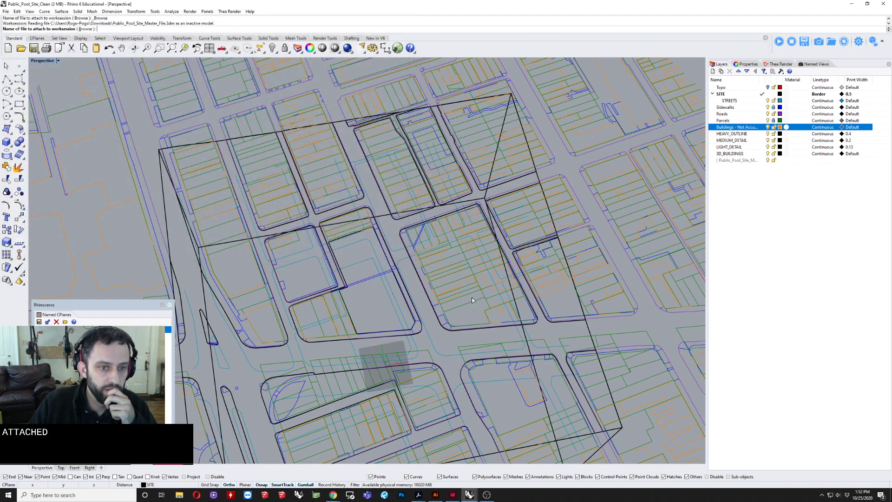
mouse_move(475, 297)
right_down()
mouse_move(453, 294)
mouse_move(472, 284)
right_up()
Step: Set the perspective view's display mode to Shaded
right_drag(409, 279, 384, 296)
scroll(446, 274, up, 6)
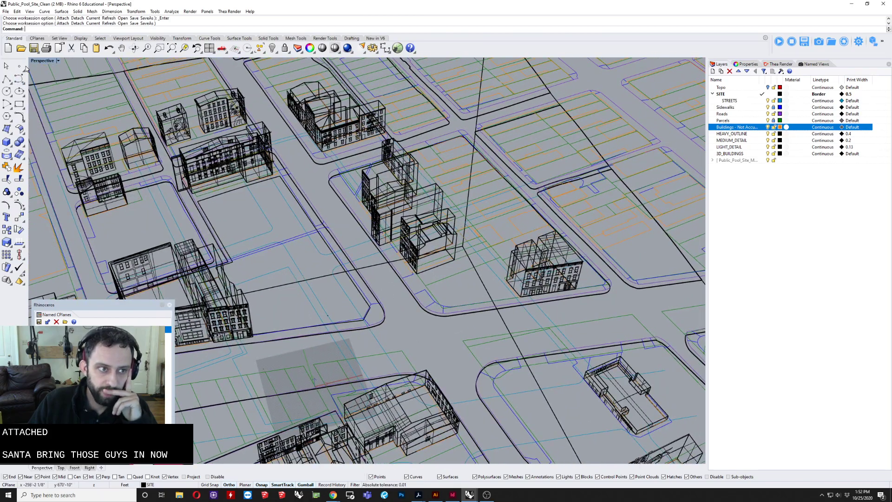
click(42, 60)
click(51, 88)
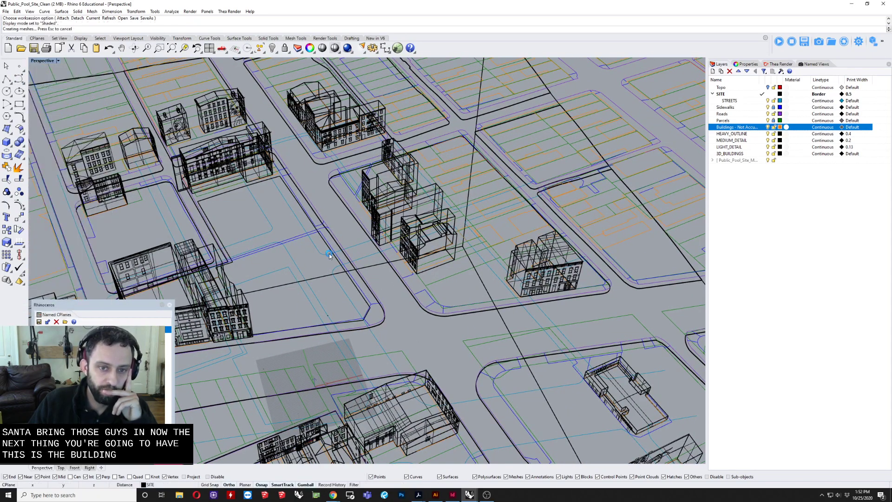
Step: Examine how the attached buildings sit on the terrain and line up with the parcel and sidewalk linework
mouse_move(328, 256)
right_down()
mouse_move(489, 190)
mouse_move(369, 209)
mouse_move(434, 183)
mouse_move(428, 268)
mouse_move(343, 307)
mouse_move(517, 290)
mouse_move(472, 279)
right_up()
scroll(489, 192, up, 8)
scroll(368, 209, up, 10)
scroll(429, 268, down, 10)
scroll(343, 306, down, 4)
right_drag(361, 277, 332, 299)
scroll(290, 288, down, 4)
scroll(327, 297, down, 2)
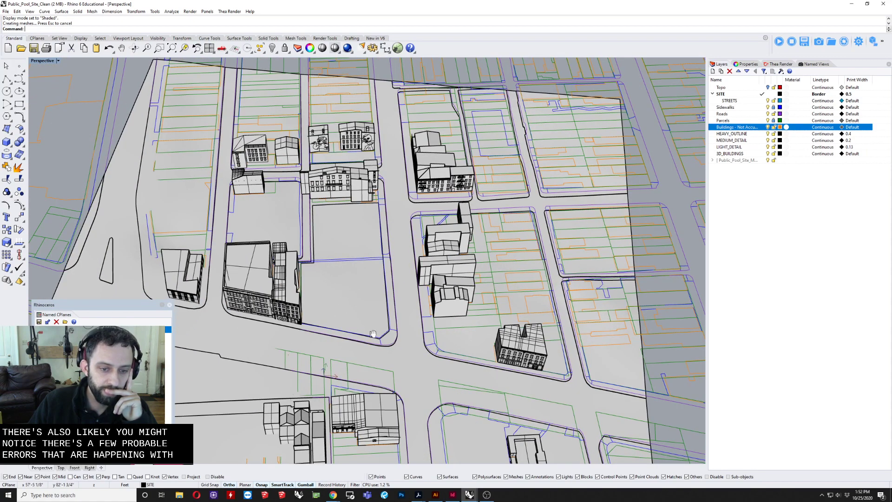
shift+right_drag(373, 333, 357, 311)
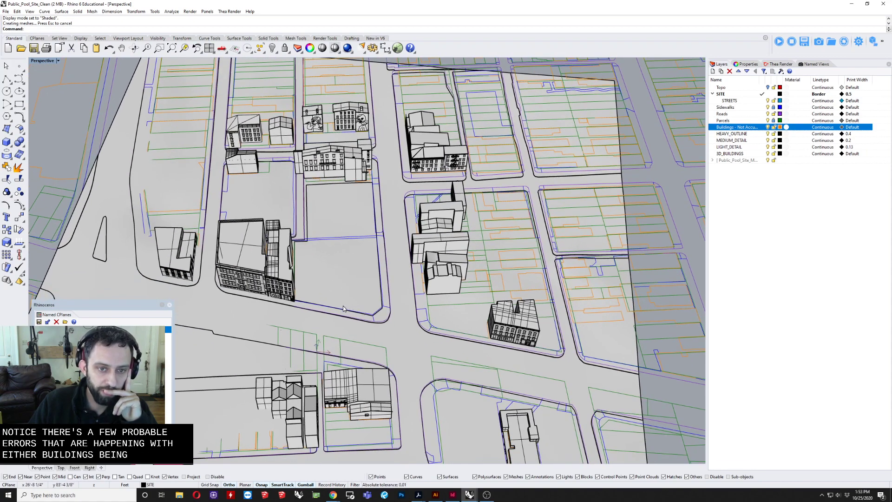
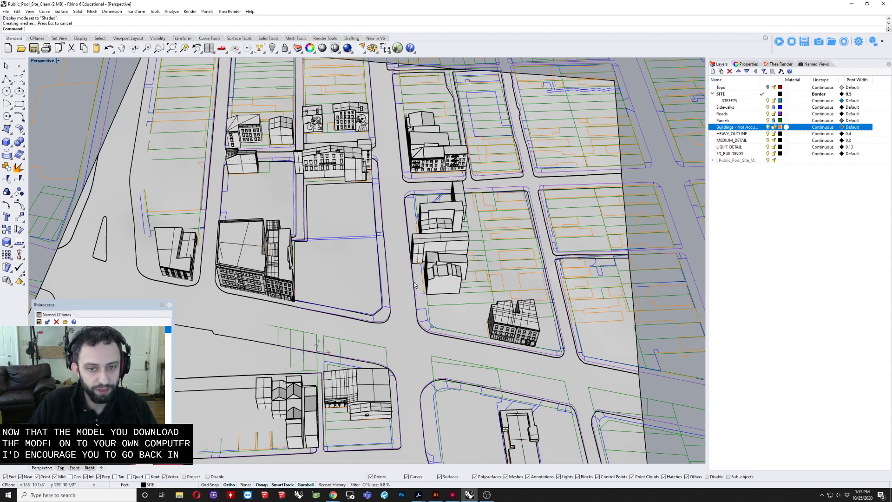
Step: Select the attached row building that sits off its parcel line and try to move it, leaving nothing selected
right_drag(415, 285, 490, 246)
scroll(390, 238, up, 11)
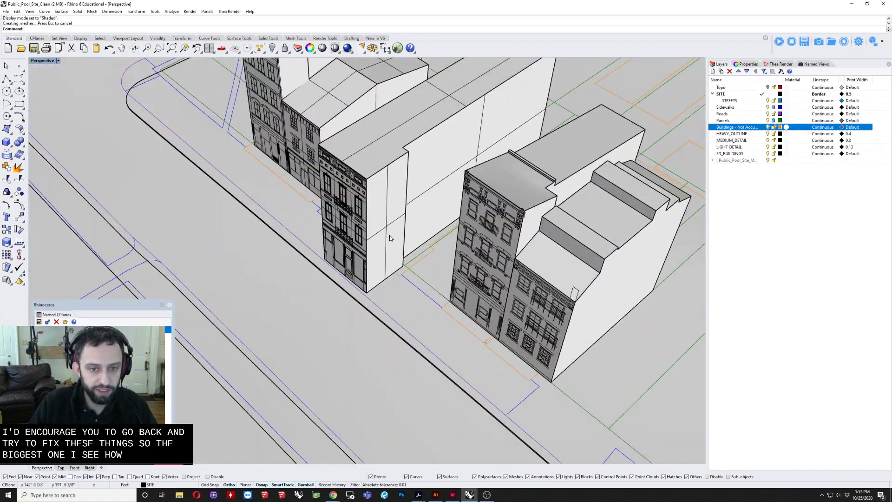
click(389, 238)
right_drag(390, 238, 397, 299)
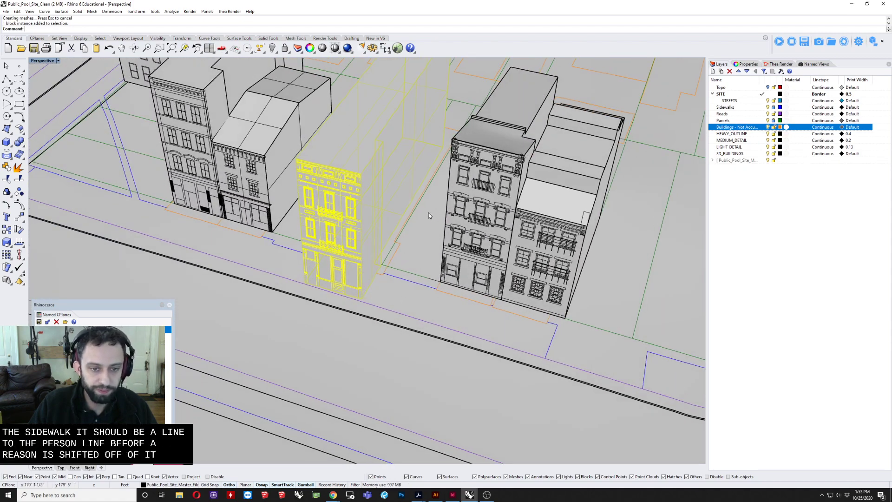
scroll(429, 212, down, 2)
scroll(392, 233, down, 3)
scroll(392, 233, up, 2)
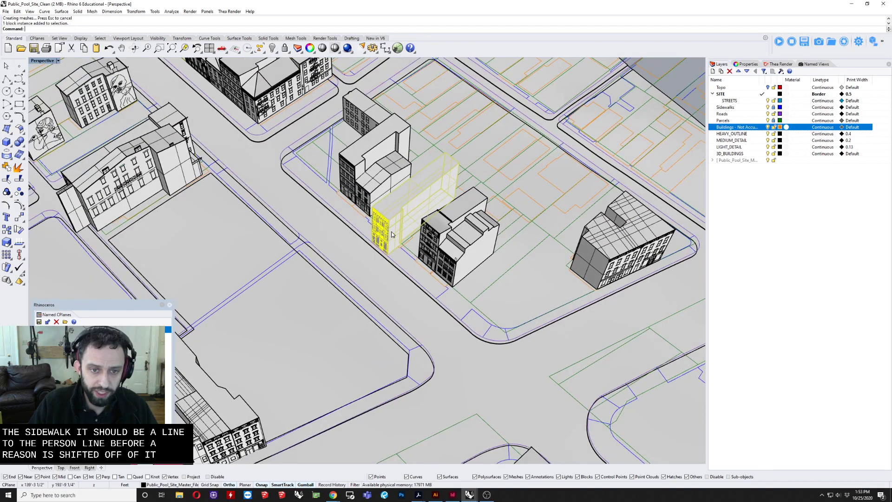
drag(392, 234, 485, 174)
scroll(486, 174, down, 2)
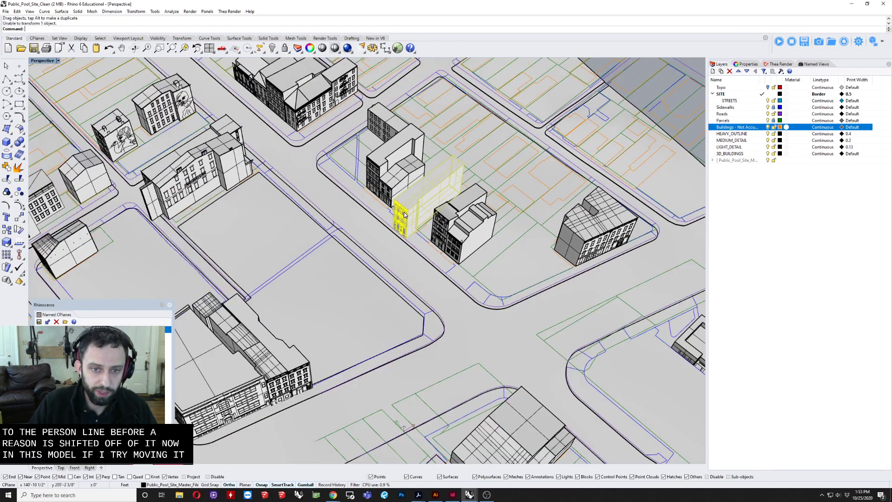
drag(404, 215, 456, 193)
shift+right_drag(402, 257, 367, 303)
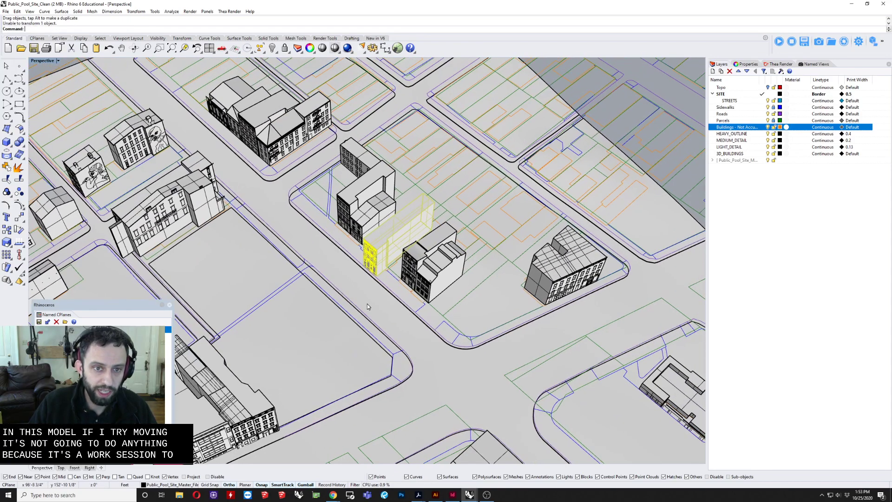
click(660, 77)
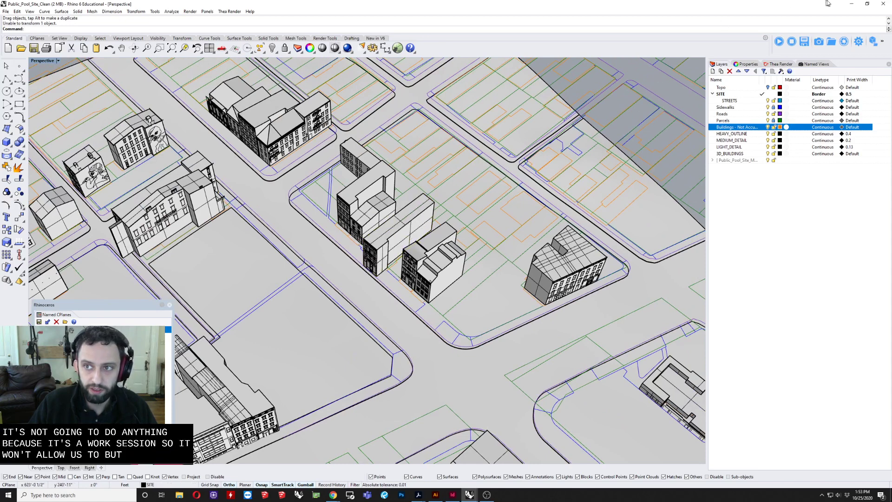
Step: Switch to the open Public_Pool_Site_Master_File model and inspect the row of buildings containing the shifted one
click(857, 4)
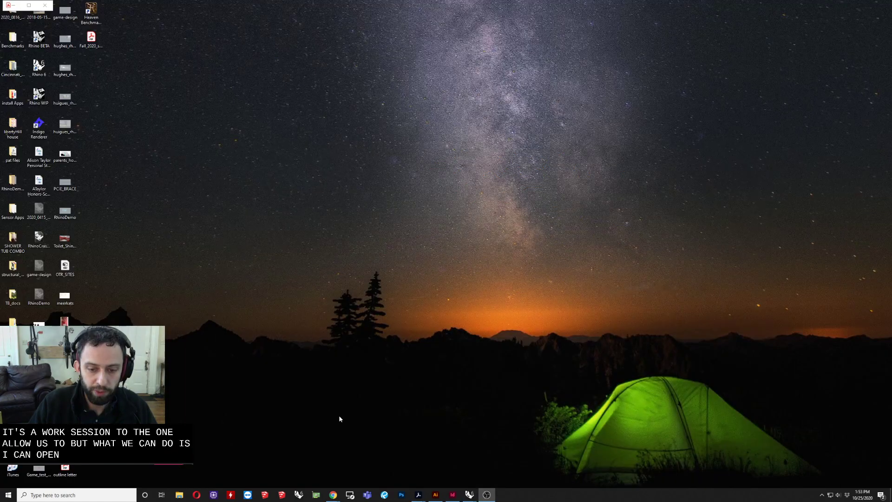
mouse_move(474, 495)
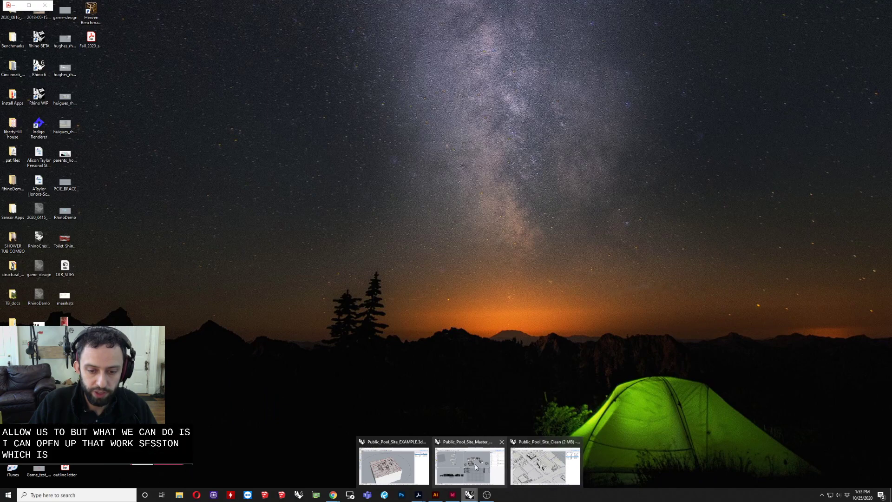
mouse_move(551, 458)
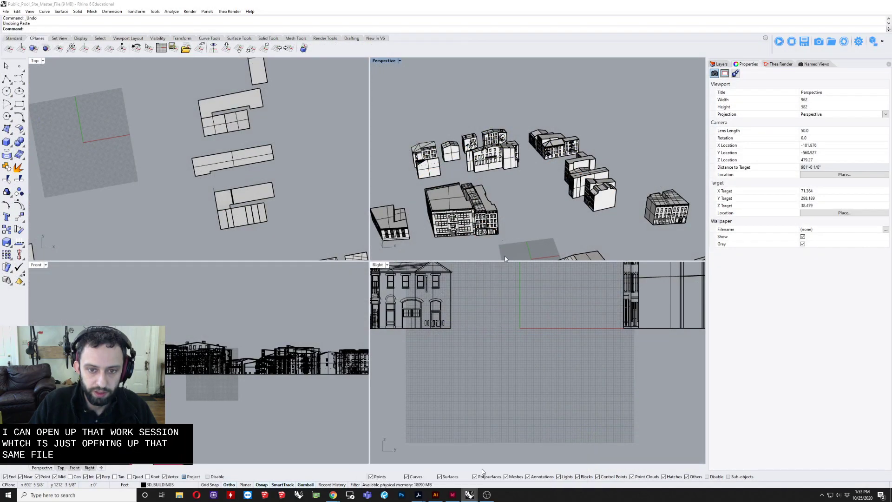
click(469, 463)
scroll(503, 171, up, 10)
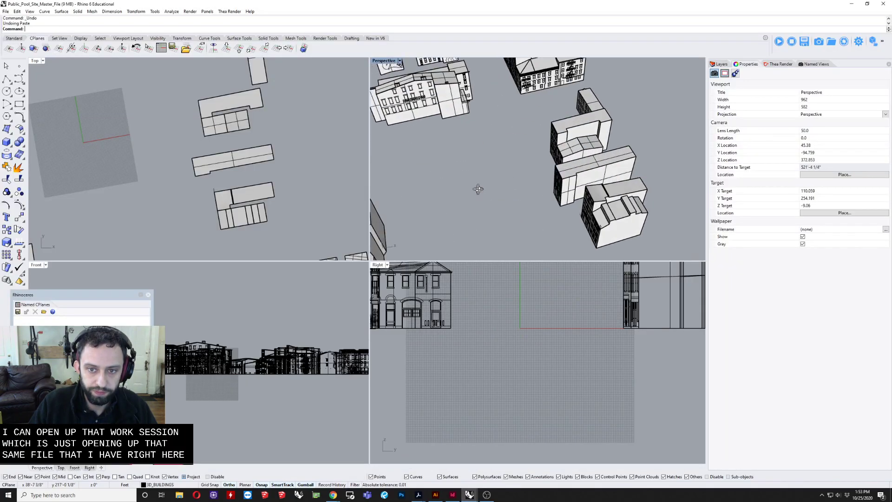
scroll(580, 182, down, 5)
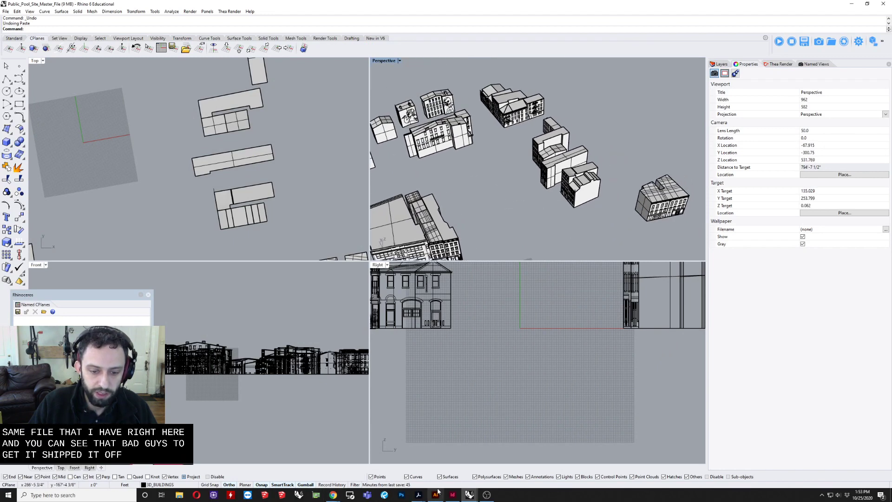
Step: Switch back to the Public_Pool_Site_Clean file and select the solid terrain model
click(469, 495)
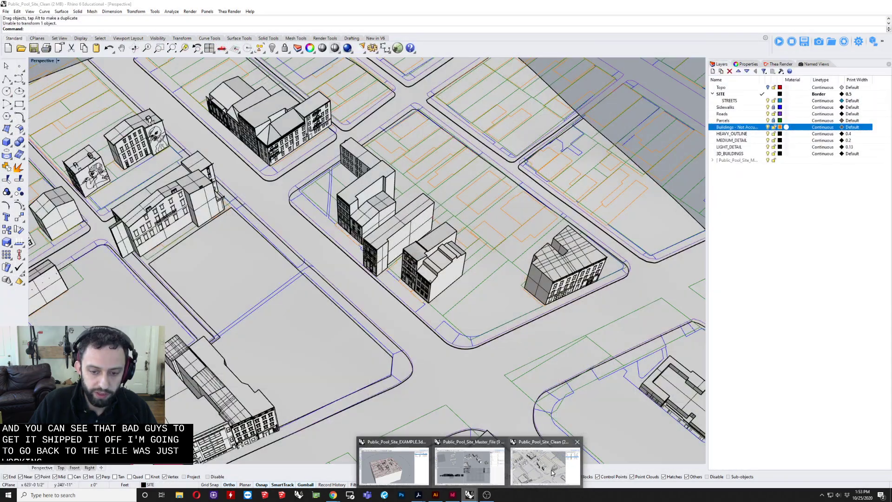
click(552, 472)
click(448, 356)
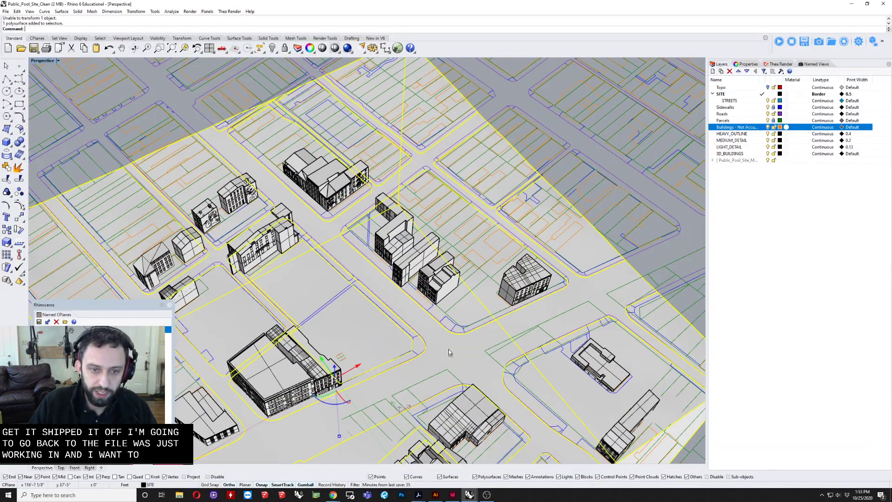
right_drag(448, 356, 406, 340)
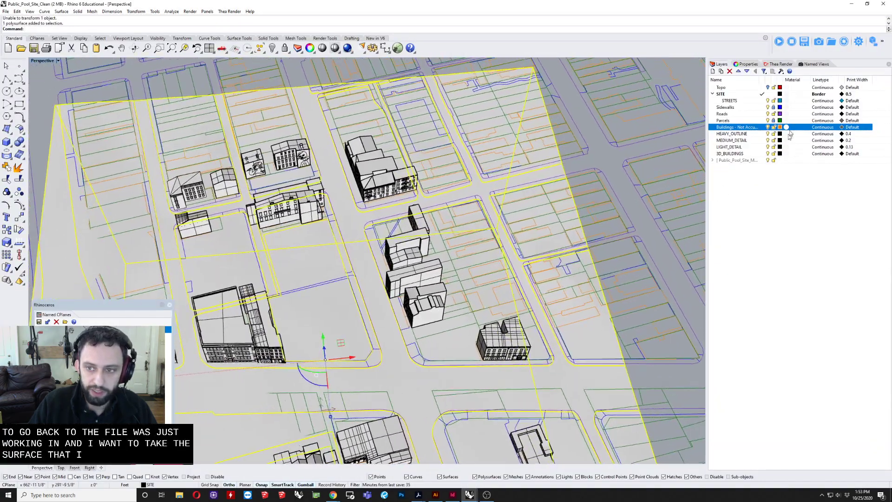
Step: Add all objects on the Parcels layer to the selection and copy them together with the terrain to the clipboard
click(768, 121)
right_click(758, 122)
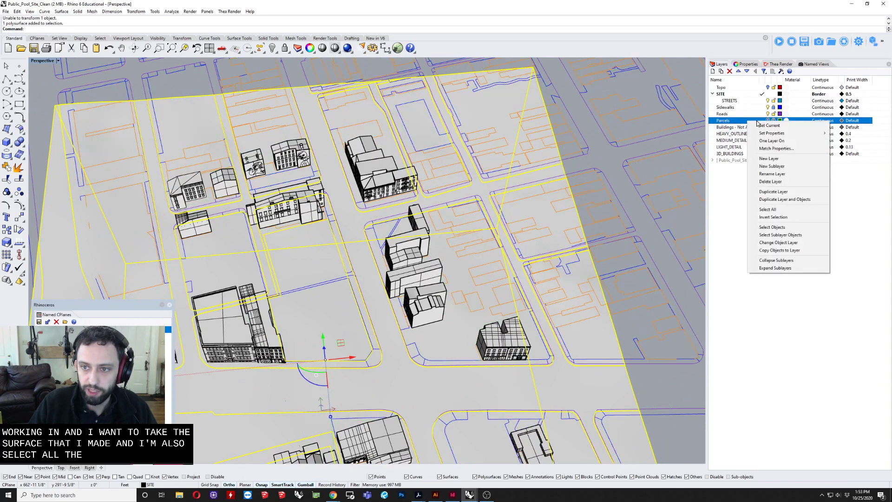
click(769, 121)
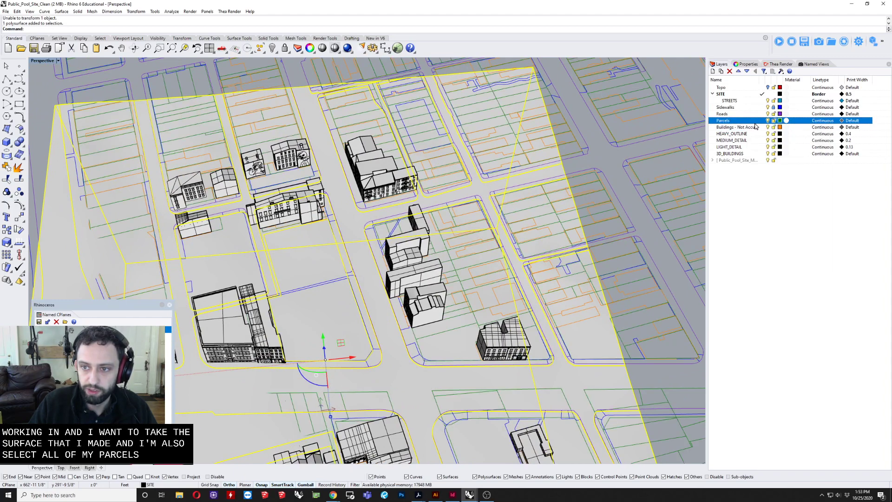
right_click(752, 123)
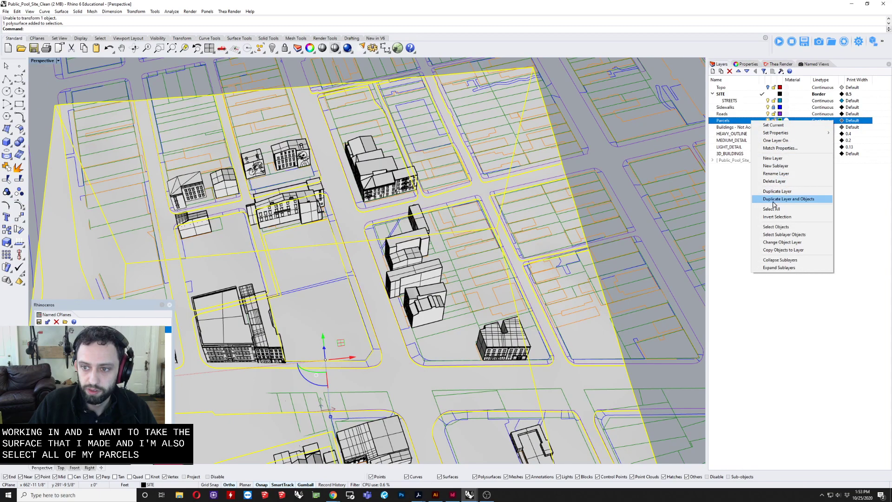
click(775, 229)
right_drag(297, 320, 371, 253)
scroll(373, 252, down, 4)
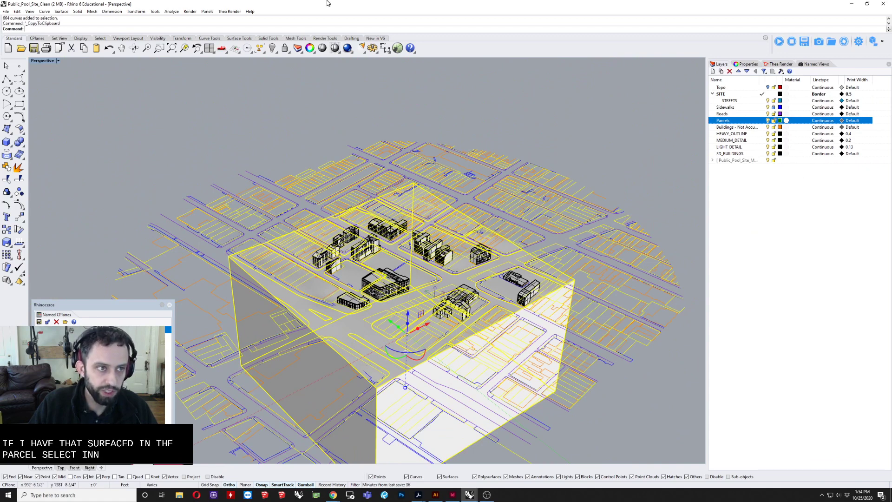
Step: Paste the copied terrain and parcel lines into Public_Pool_Site_Master_File and clear the selection
click(850, 4)
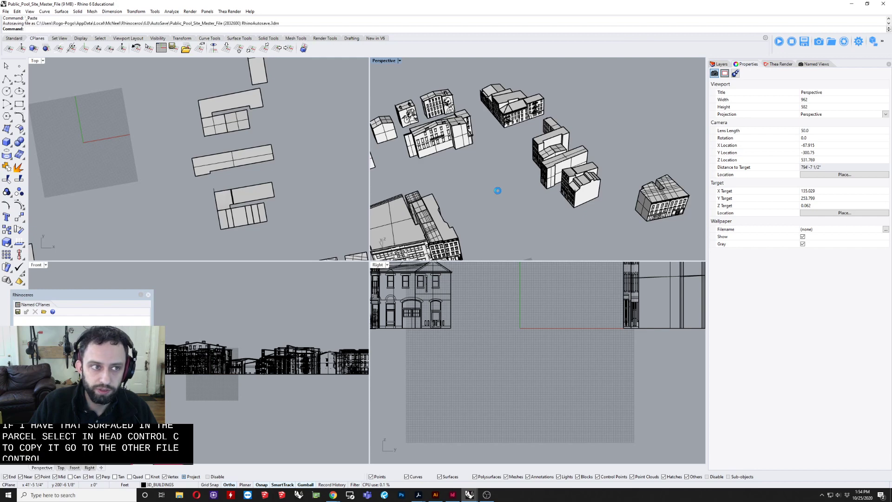
key(ctrl+v)
scroll(497, 177, down, 5)
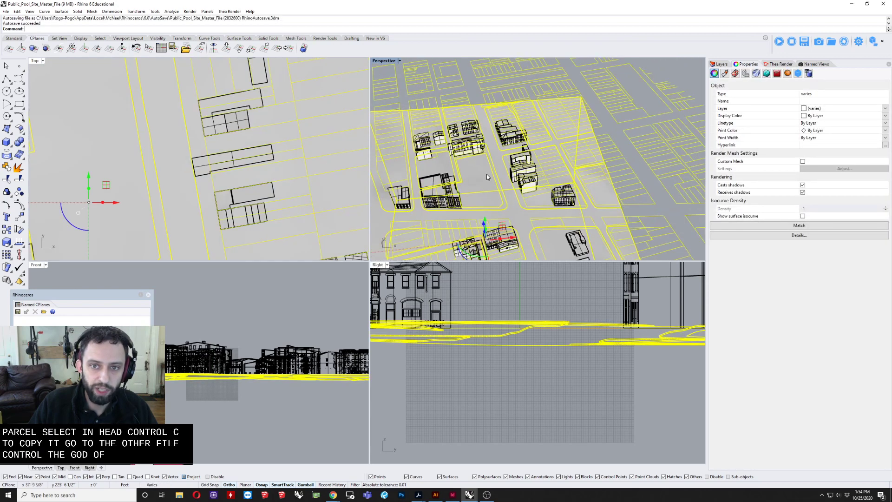
key(Escape)
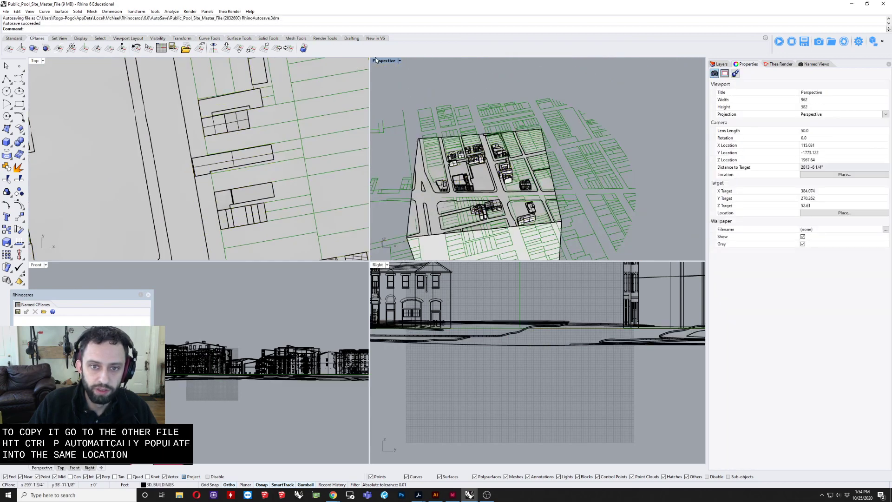
Step: Maximize the Top view and set its display mode to Wireframe
double_click(380, 60)
right_drag(341, 109, 320, 228)
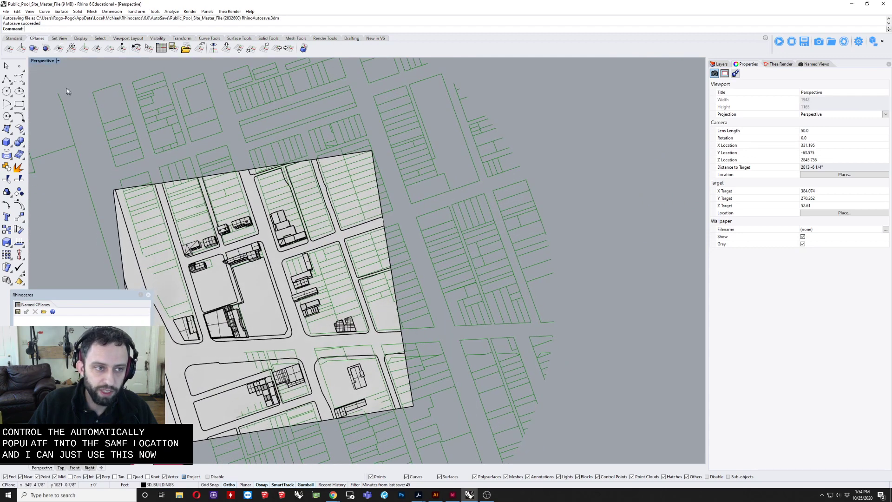
double_click(43, 62)
double_click(35, 61)
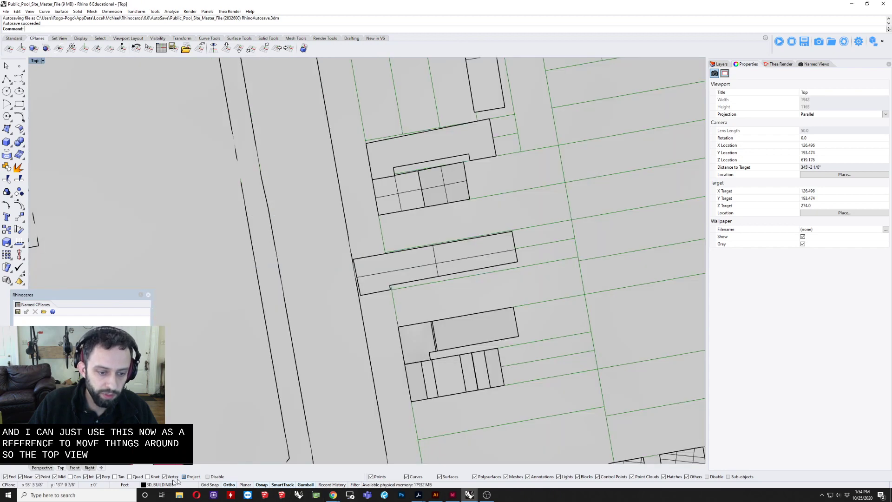
click(33, 61)
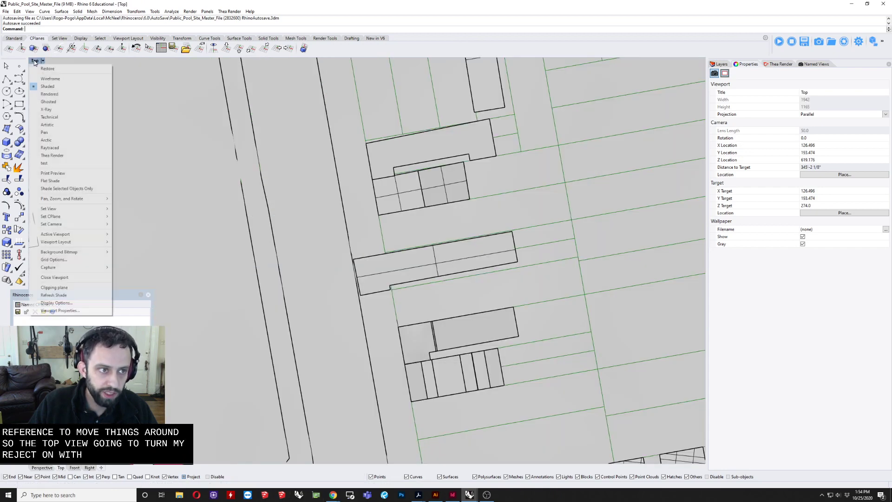
click(51, 80)
Step: Move the shifted row building from its upper street-side corner to the matching corner of its parcel
click(370, 279)
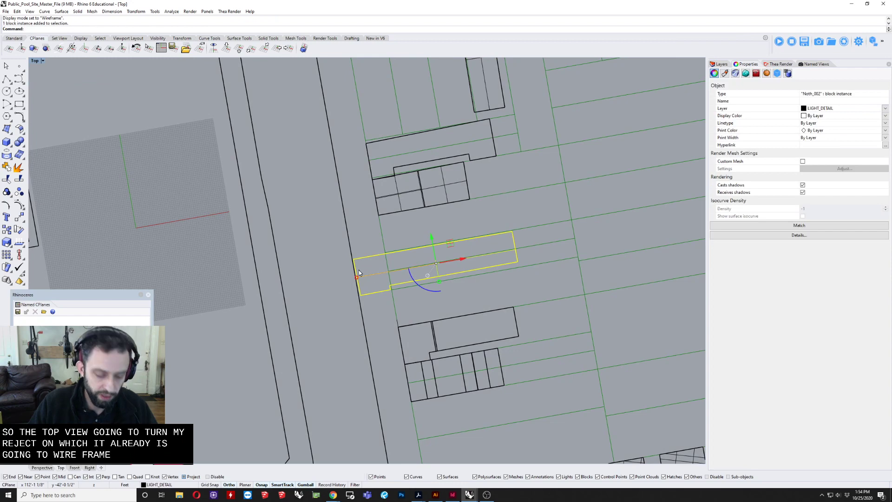
key(Return)
scroll(358, 268, up, 3)
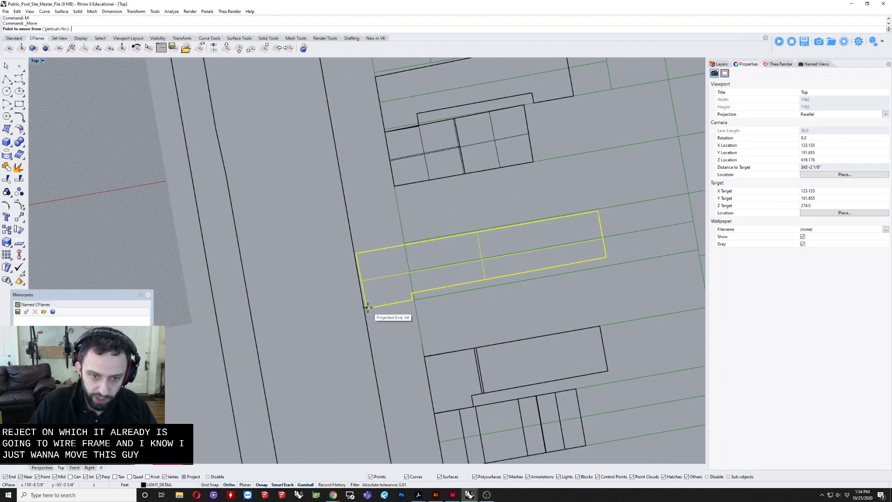
click(355, 253)
text(m)
key(Return)
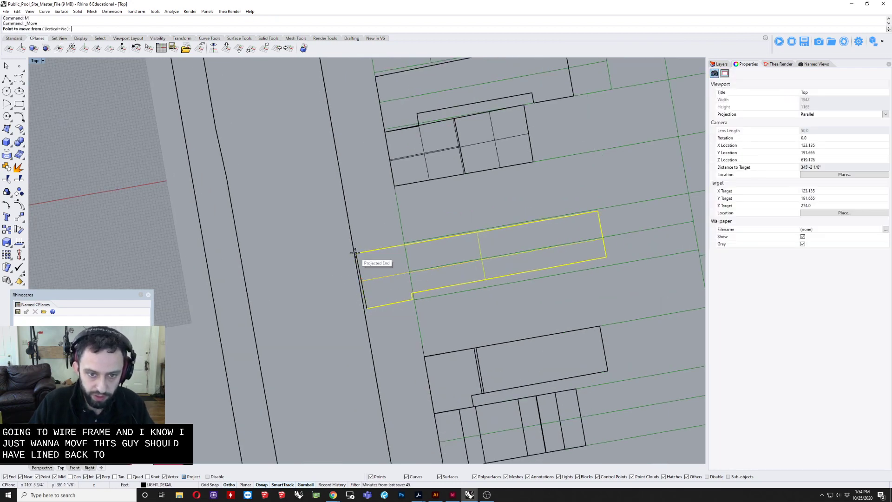
scroll(395, 243, up, 3)
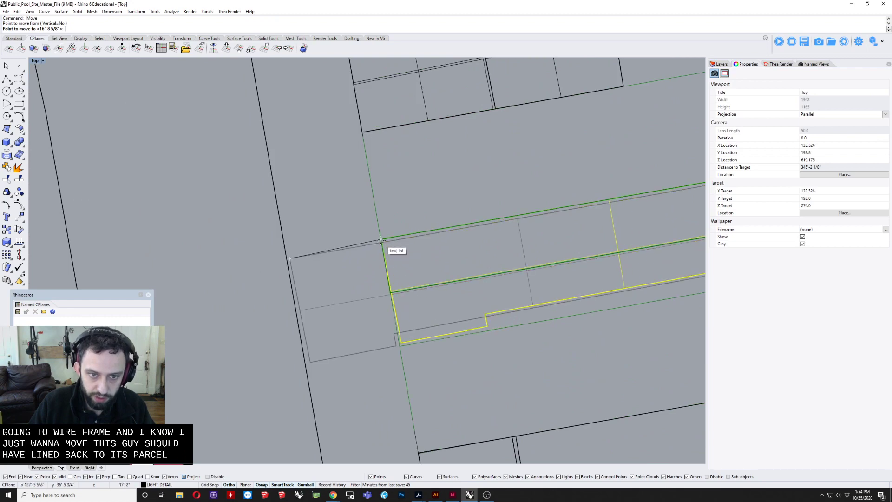
click(385, 243)
scroll(346, 282, down, 3)
key(Escape)
scroll(371, 274, down, 10)
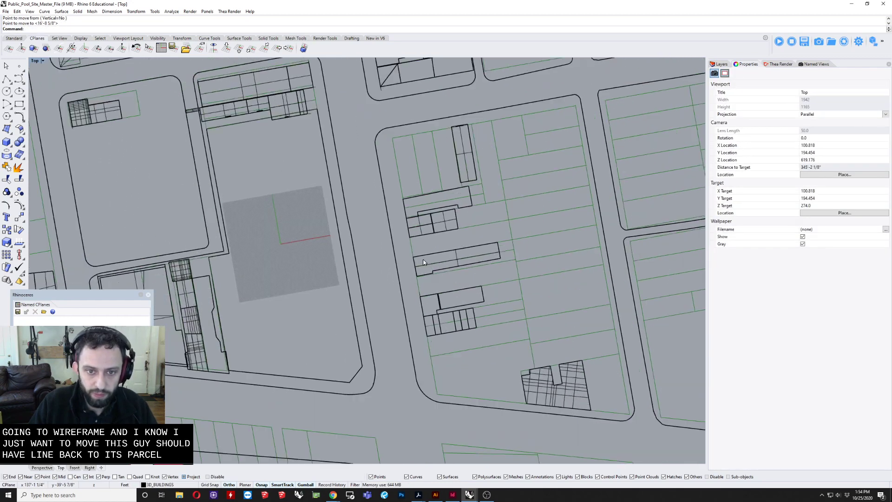
Step: Move the long corner building north of the open lot from its upper street-side corner toward the parcel corner
scroll(376, 213, up, 3)
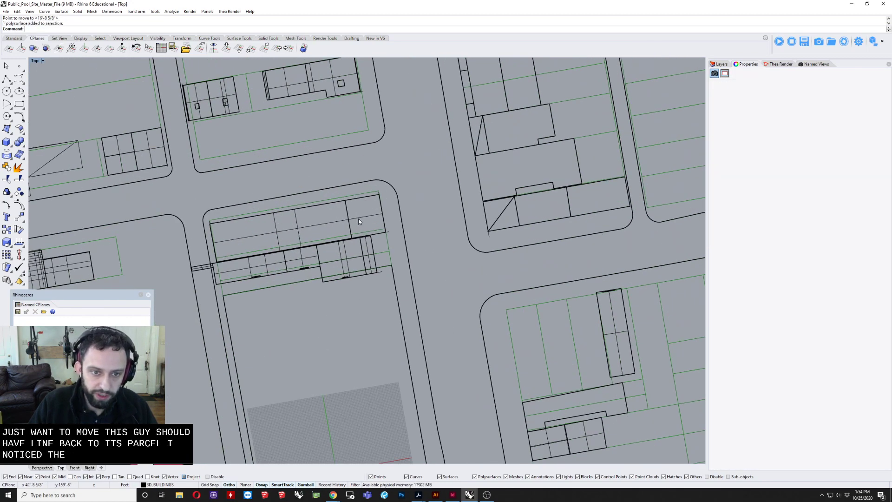
click(359, 219)
scroll(358, 219, up, 3)
scroll(428, 192, up, 3)
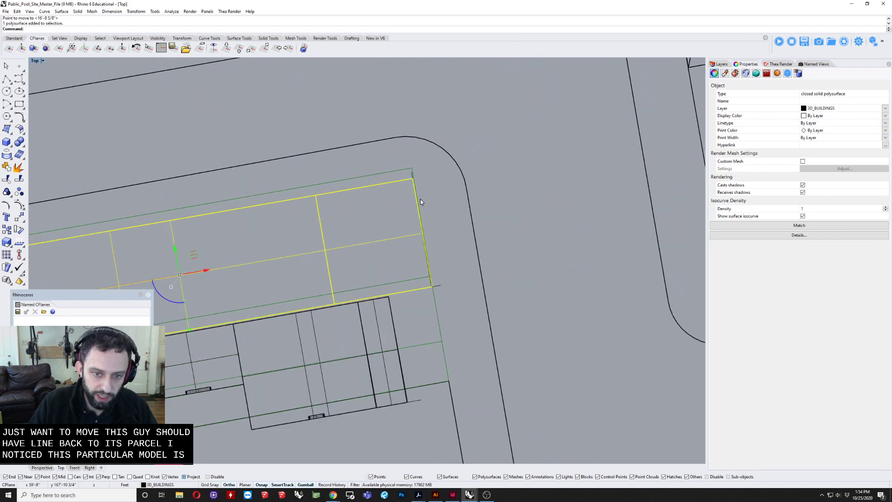
text(m)
key(Return)
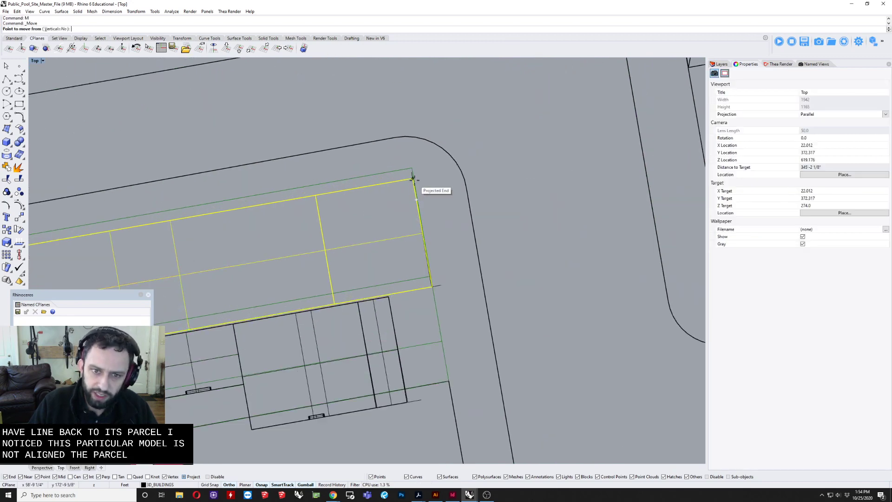
click(412, 178)
click(412, 169)
scroll(441, 227, down, 4)
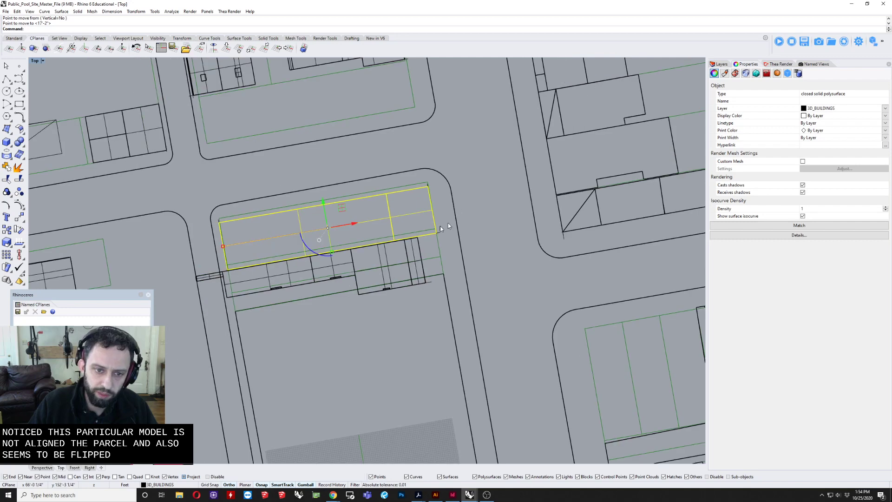
Step: Restore the four-view layout, zoom to the selected corner building and examine its window orientation in the Perspective view
double_click(34, 61)
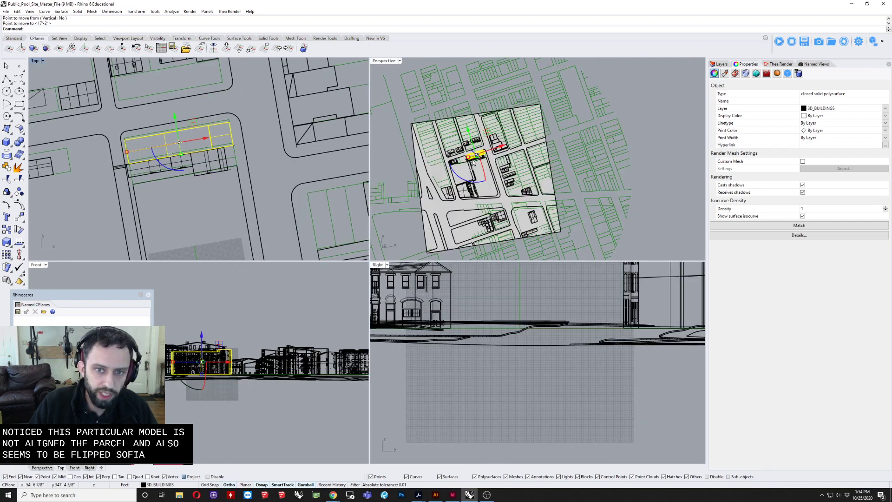
scroll(511, 335, down, 4)
right_drag(501, 132, 485, 87)
scroll(486, 87, up, 5)
text(zs)
key(Return)
right_drag(530, 109, 551, 119)
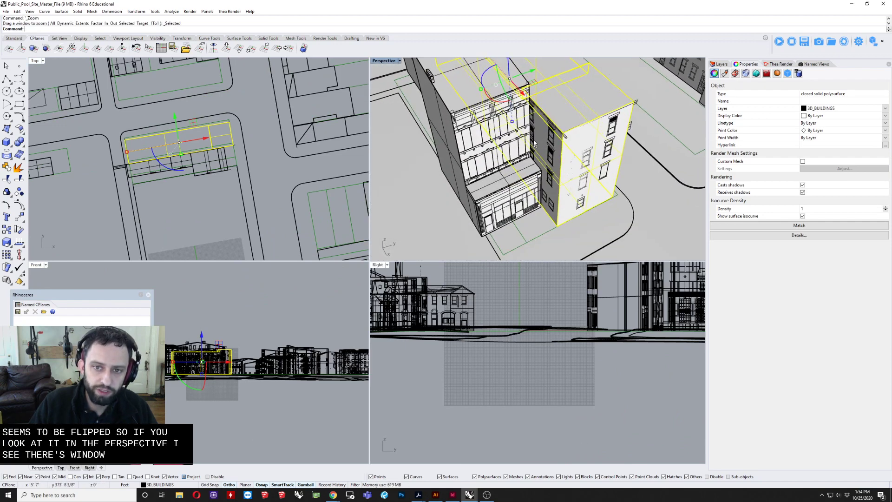
Step: Select the long corner building together with its grouped elevation linework and rotate everything 180 degrees in plan
scroll(537, 141, down, 3)
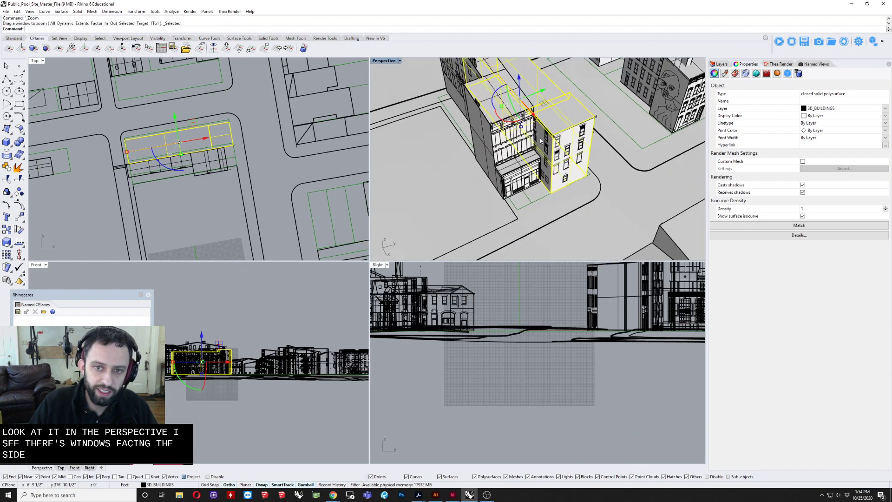
key(Escape)
scroll(528, 152, up, 5)
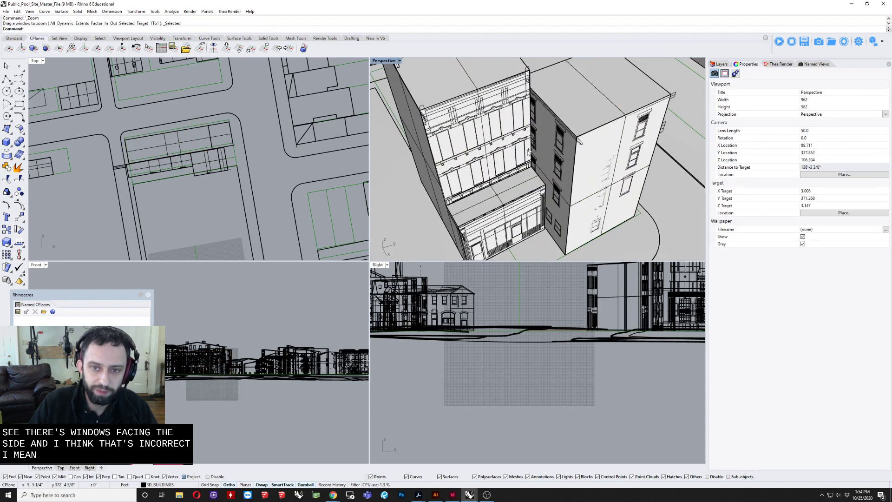
click(533, 147)
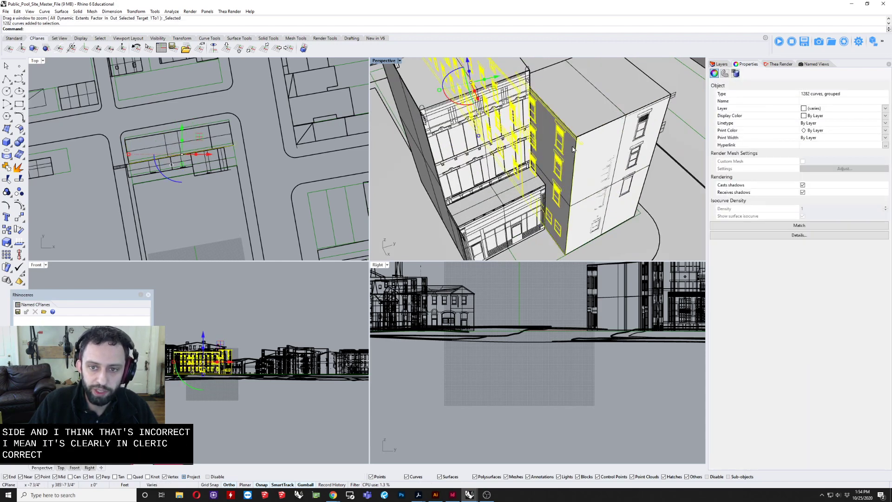
right_drag(533, 147, 536, 170)
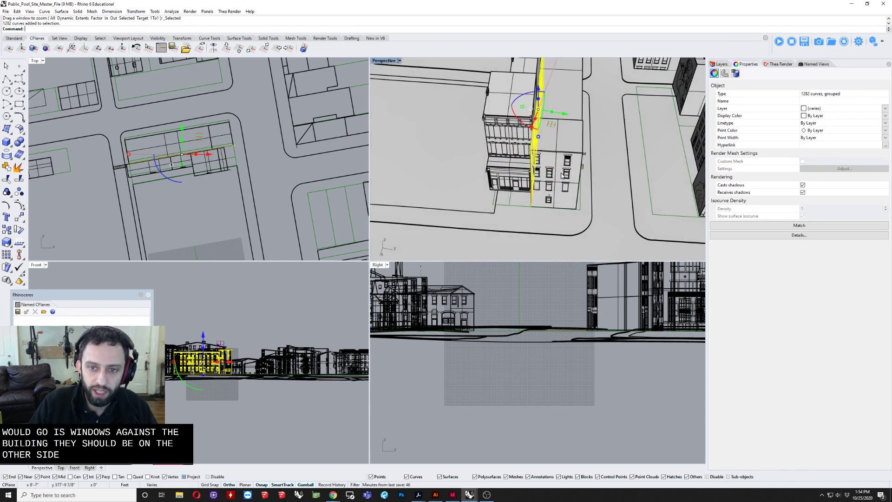
shift+click(553, 174)
click(576, 195)
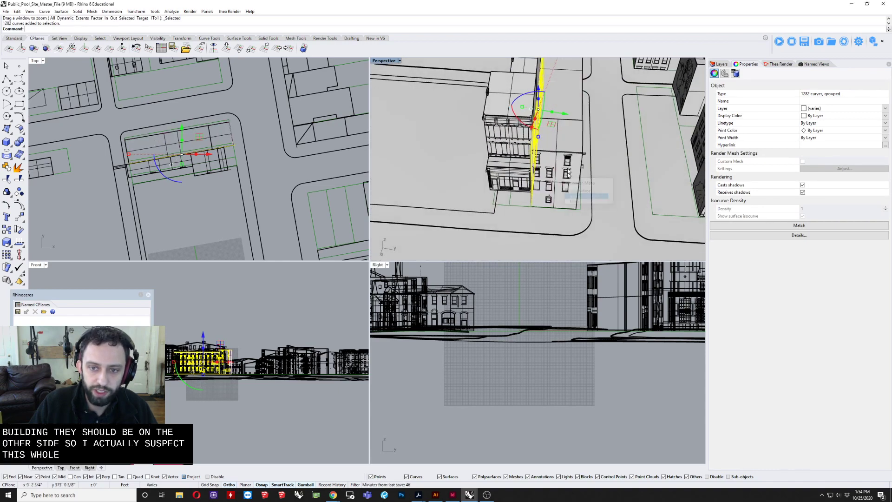
right_drag(576, 195, 509, 153)
scroll(584, 139, up, 6)
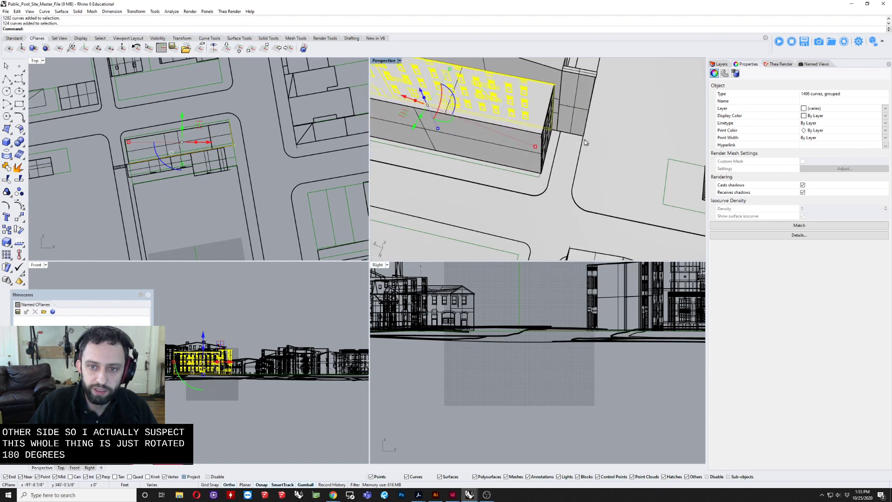
shift+click(525, 145)
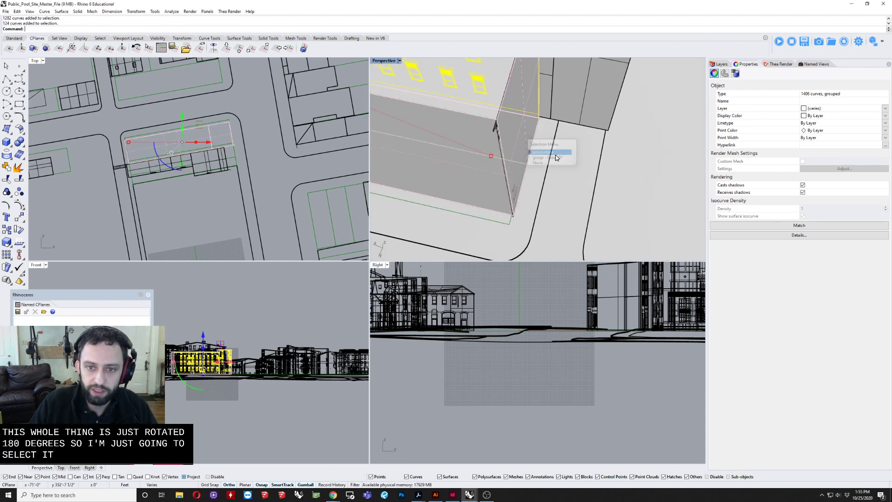
click(541, 149)
shift+click(500, 139)
right_drag(502, 143, 453, 165)
scroll(569, 160, down, 4)
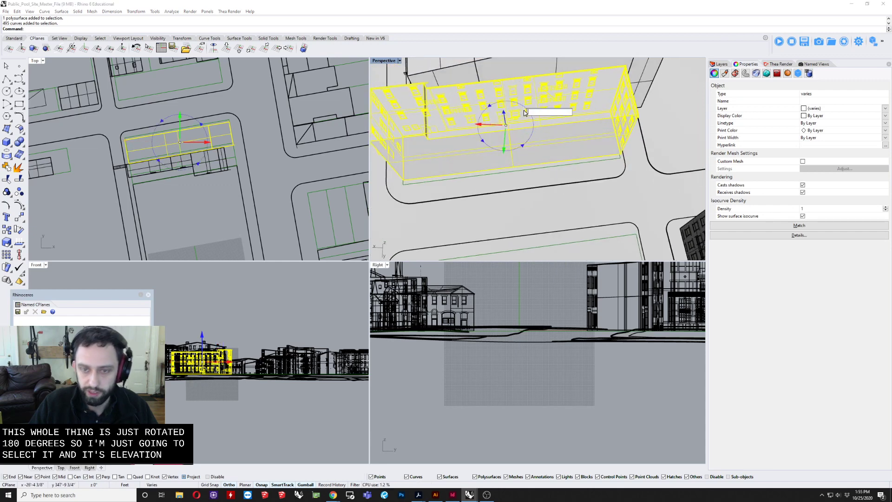
text(80)
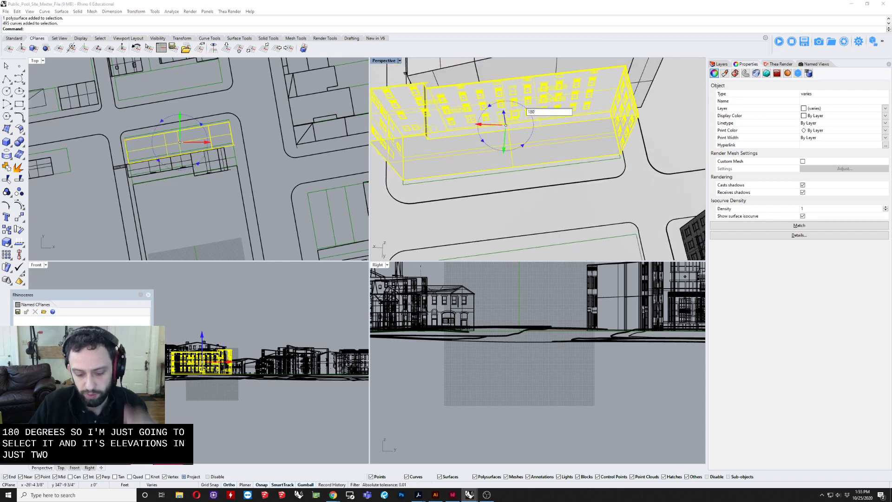
Step: Select the grouped window linework on the corner building's narrow end facade and inspect its alignment with the wall in the maximized Top view
click(576, 211)
right_drag(601, 207, 539, 186)
key(Escape)
click(564, 154)
click(594, 176)
scroll(85, 170, up, 20)
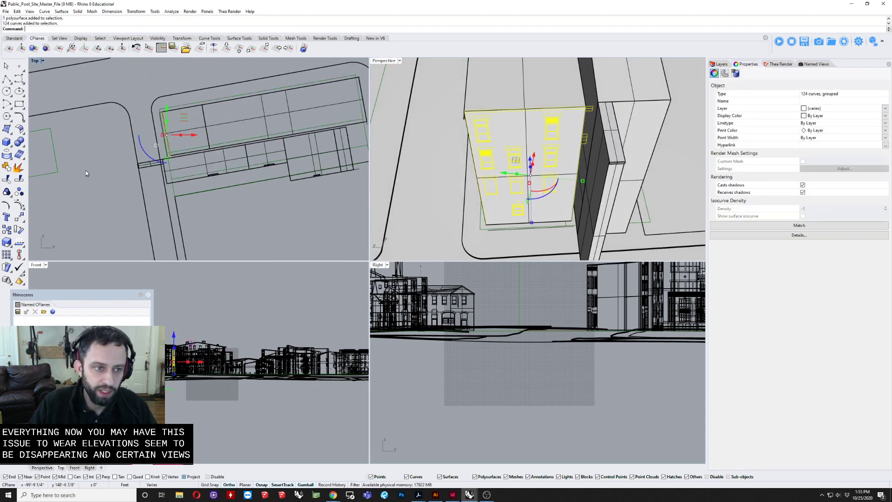
scroll(258, 96, up, 4)
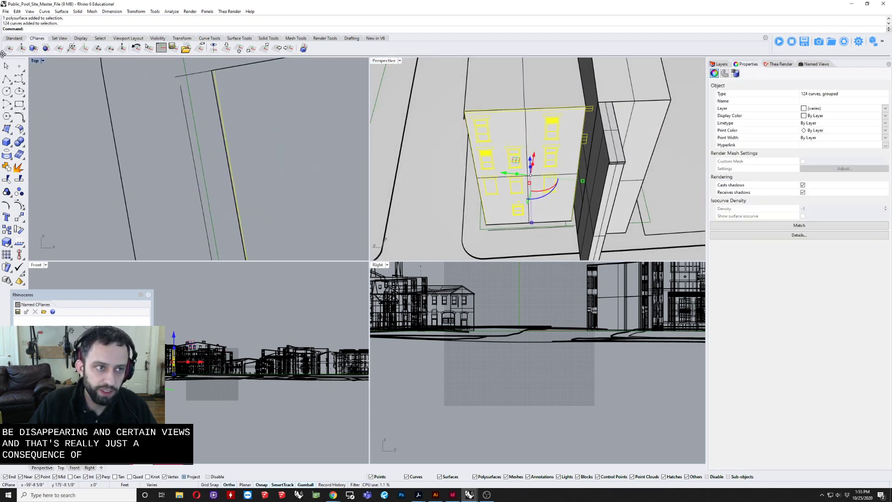
double_click(34, 61)
scroll(439, 230, down, 5)
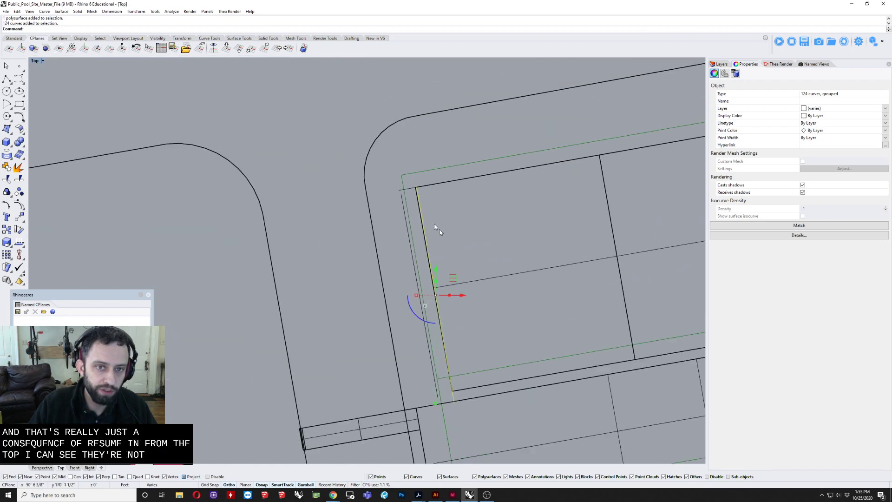
scroll(391, 204, up, 2)
scroll(411, 334, up, 3)
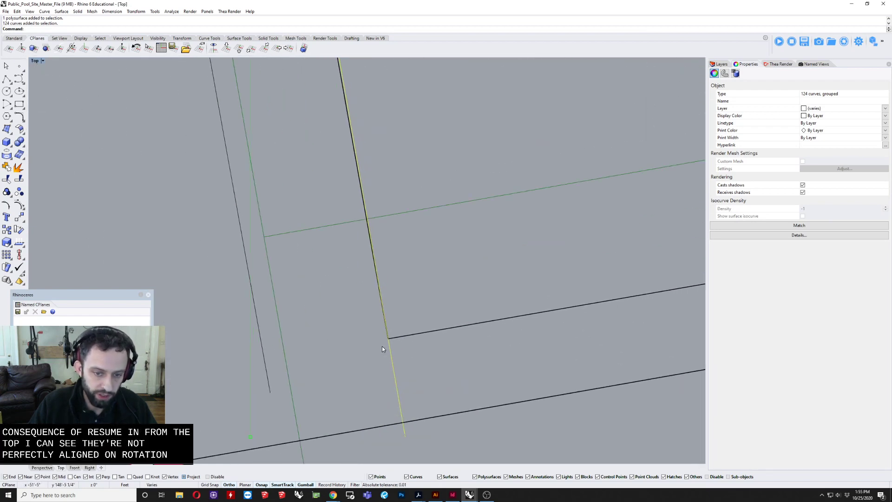
Step: Rotate the end-facade linework about the wall's lower corner to align it with the wall, and restore the four-view layout
text(otate)
key(Return)
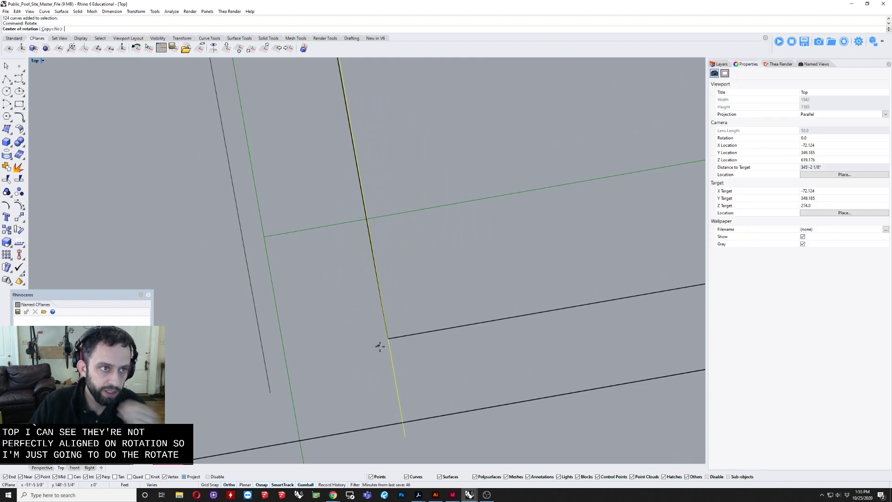
click(388, 340)
scroll(396, 348, down, 6)
right_drag(408, 163, 408, 346)
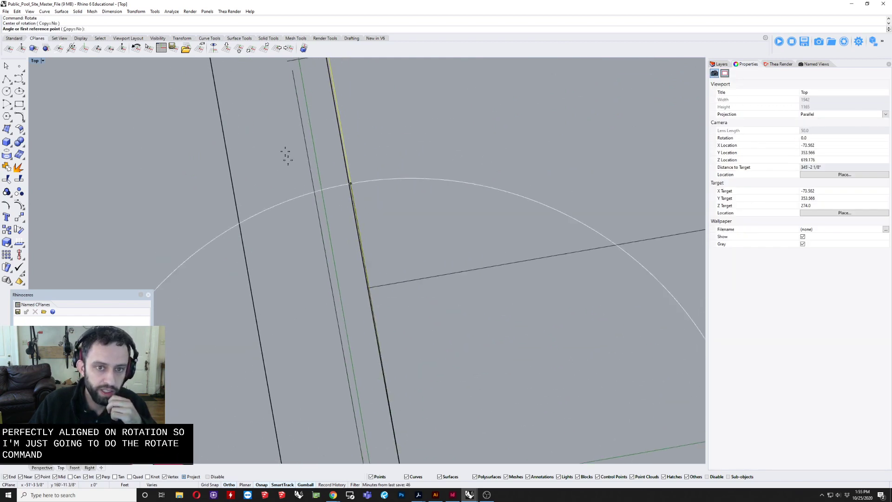
right_drag(284, 155, 320, 332)
scroll(341, 225, up, 5)
click(380, 280)
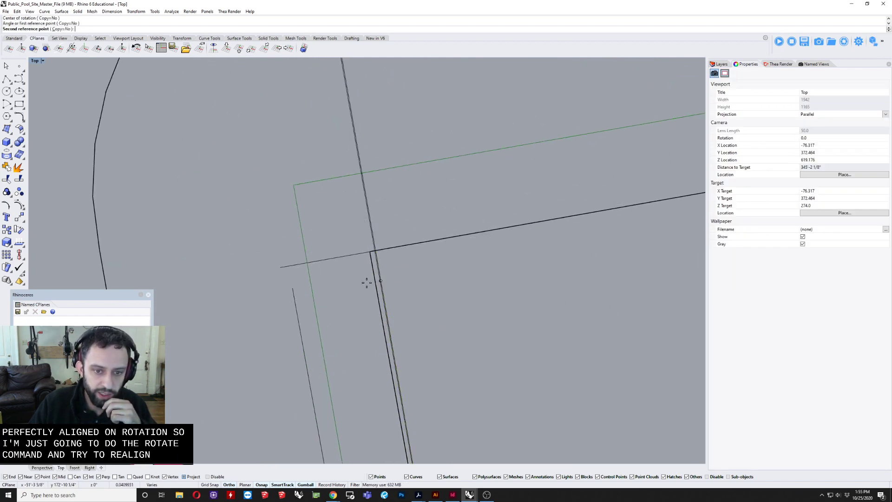
click(374, 280)
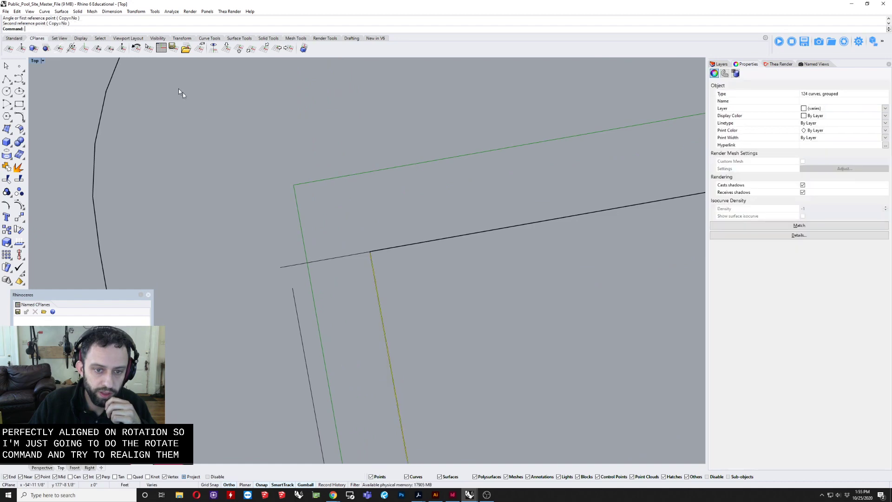
double_click(39, 63)
scroll(534, 175, down, 5)
key(Escape)
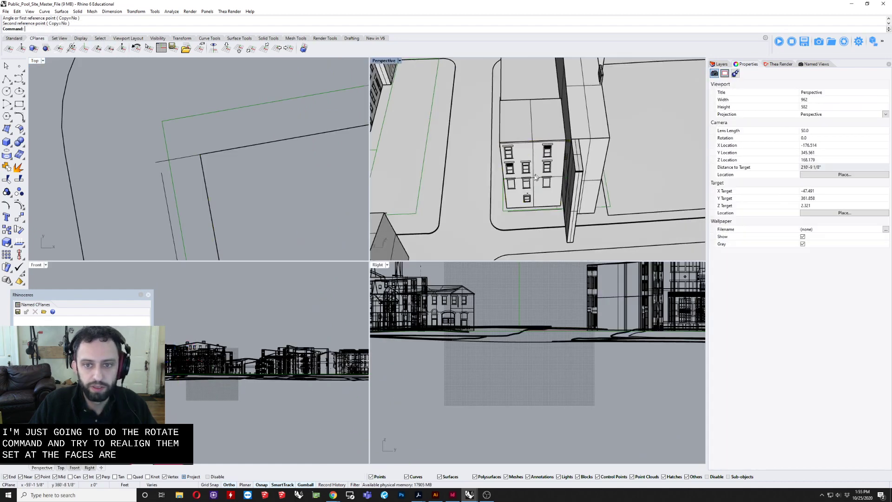
Step: Open the block of the four-storey row building southwest of the open lot for in-place editing, keeping the Top view unobstructed
right_drag(535, 176, 518, 150)
scroll(454, 144, down, 7)
scroll(490, 163, up, 5)
scroll(498, 118, up, 5)
click(497, 118)
scroll(505, 138, down, 4)
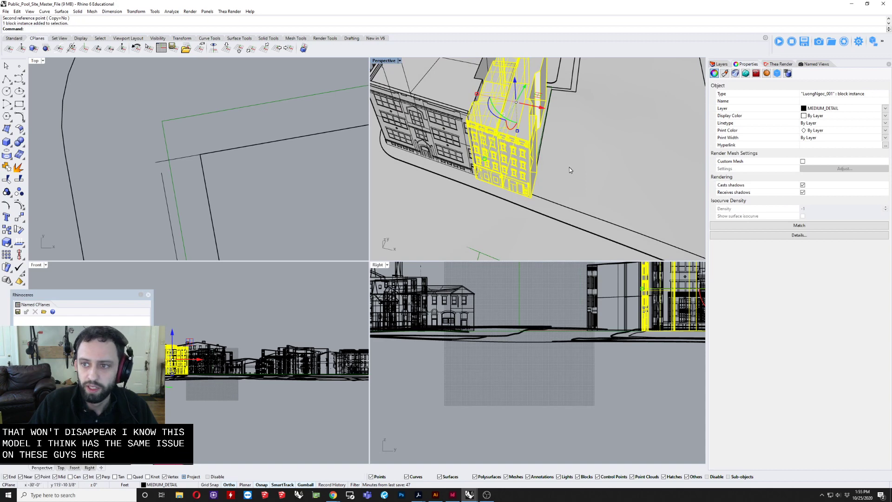
double_click(487, 128)
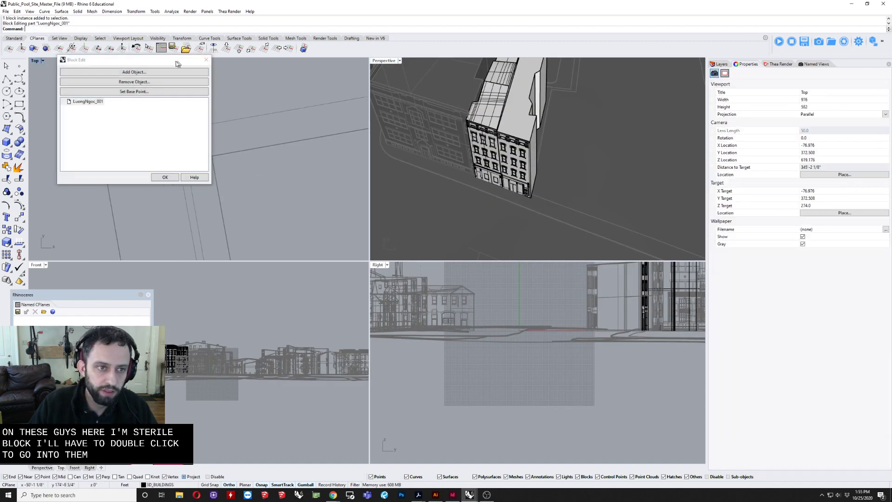
drag(116, 59, 615, 89)
Step: Try to select only the linework of one street facade half inside the building block
scroll(204, 135, down, 6)
scroll(213, 120, up, 8)
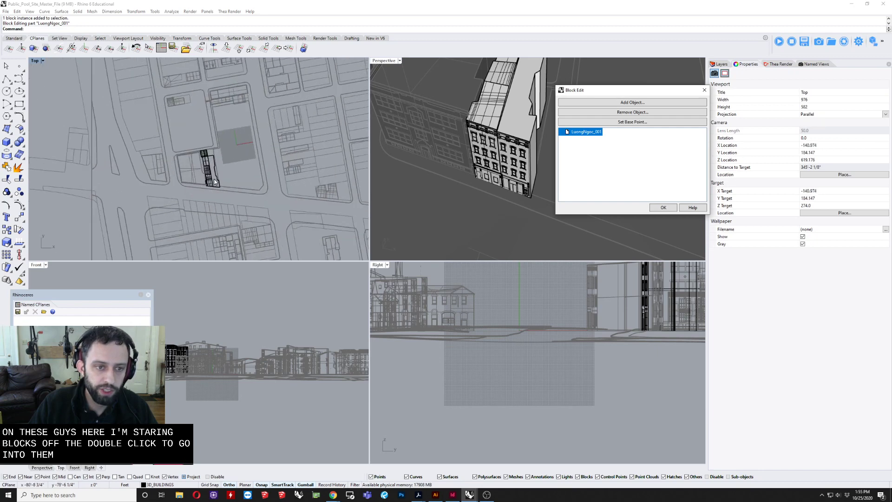
scroll(176, 118, up, 1)
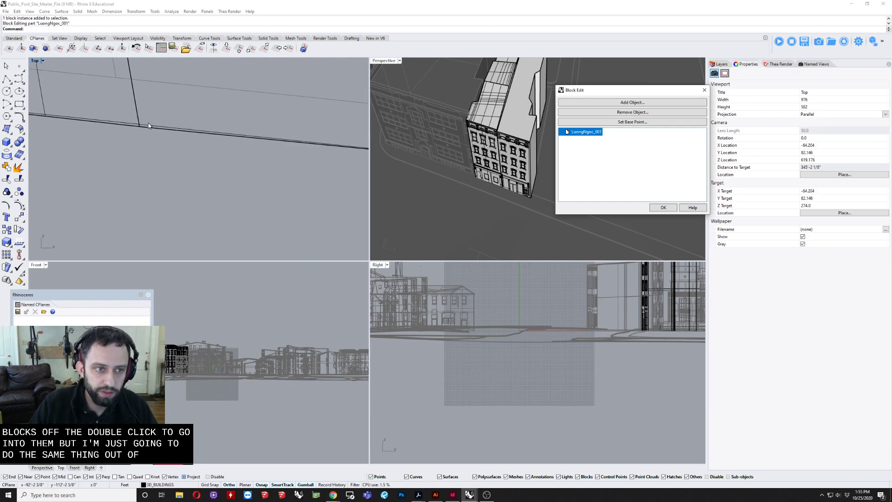
click(148, 125)
scroll(121, 188, down, 9)
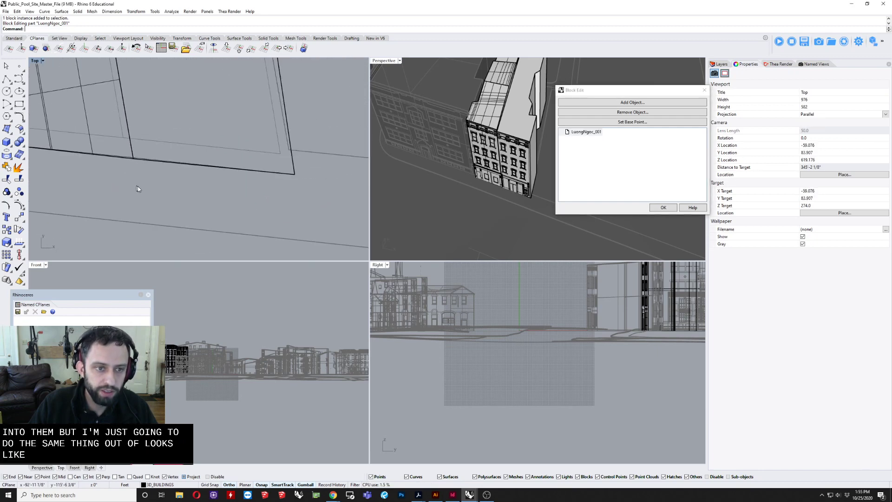
right_drag(138, 187, 175, 194)
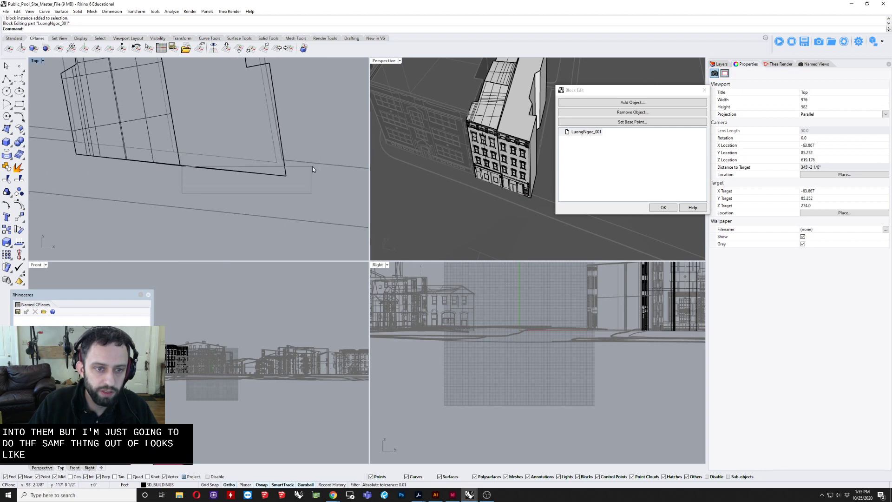
drag(312, 166, 312, 166)
scroll(186, 182, up, 8)
right_drag(186, 182, 194, 206)
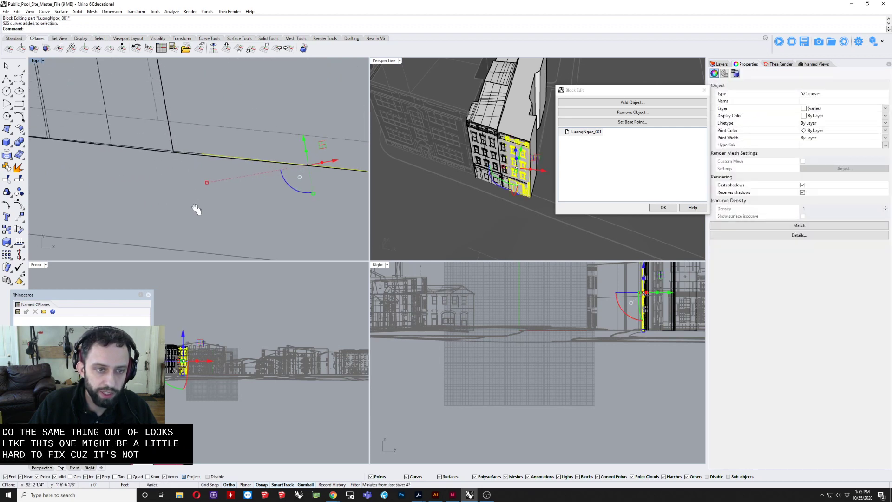
scroll(180, 181, up, 4)
drag(190, 177, 244, 155)
scroll(188, 170, up, 6)
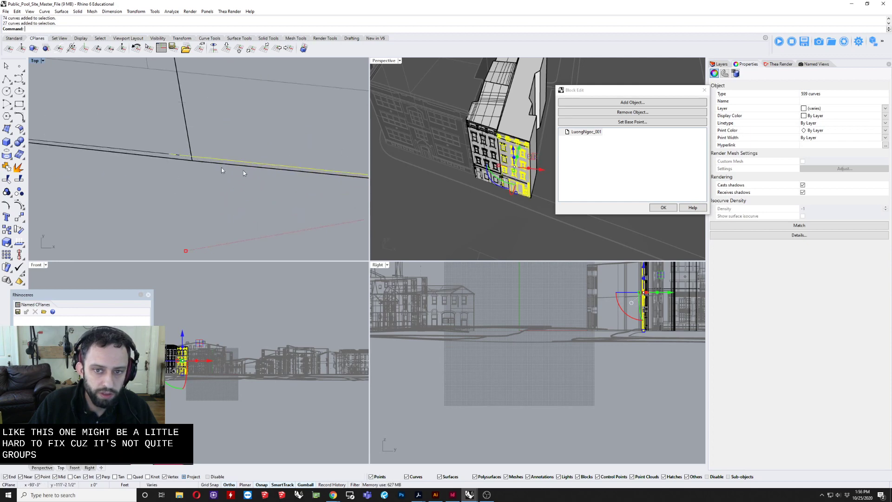
right_drag(510, 147, 490, 173)
scroll(140, 171, down, 6)
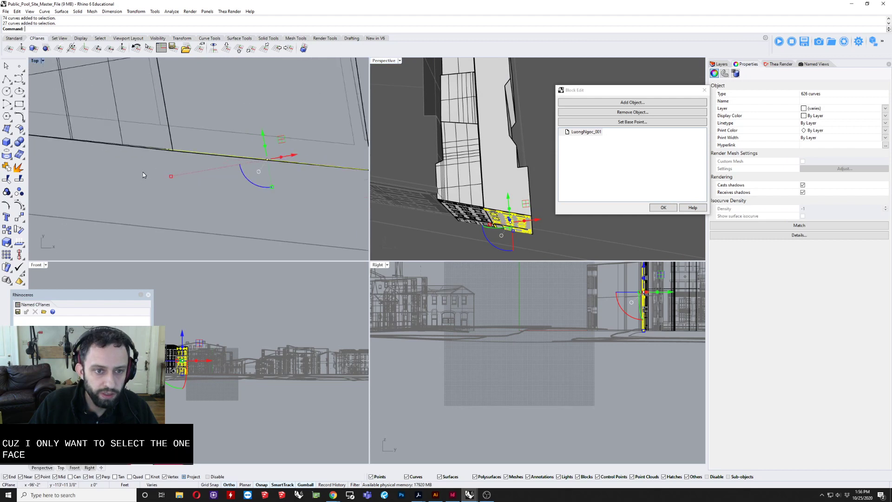
scroll(78, 152, up, 6)
scroll(77, 152, down, 4)
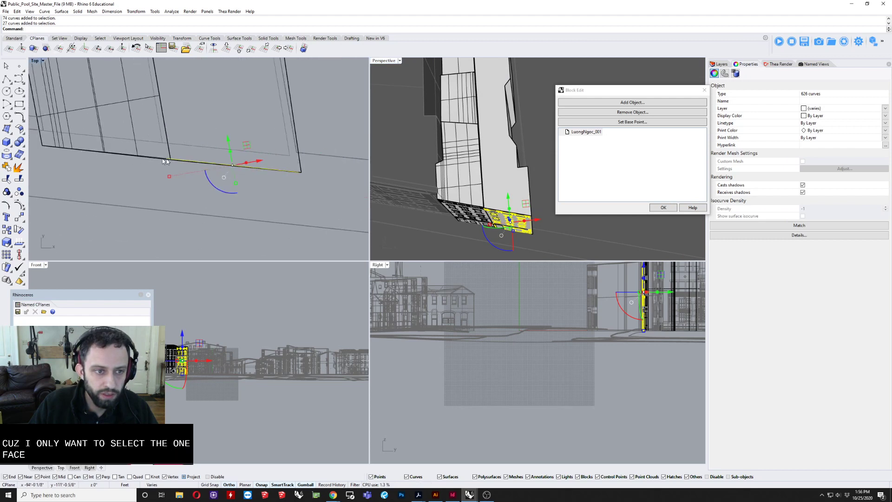
click(150, 165)
Step: Examine how the block's street facade and its linework meet the parcel and sidewalk lines in the Top and Perspective views
scroll(202, 152, up, 4)
right_drag(161, 157, 109, 169)
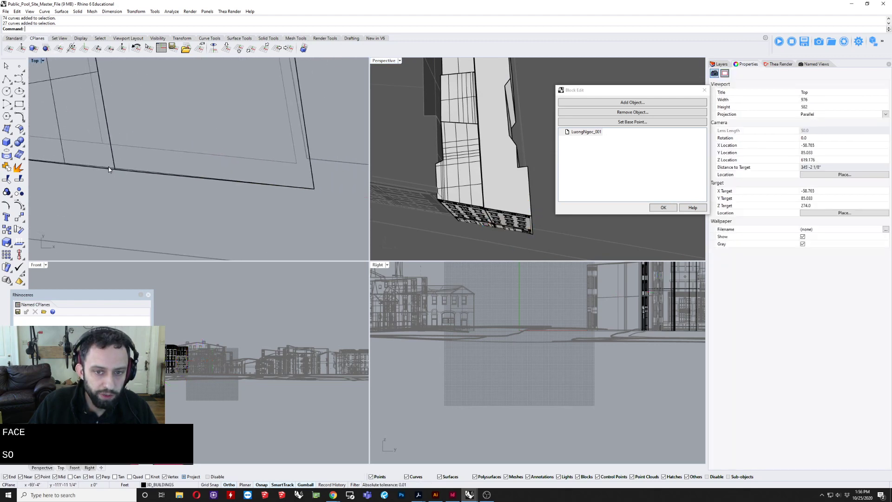
right_drag(497, 207, 483, 205)
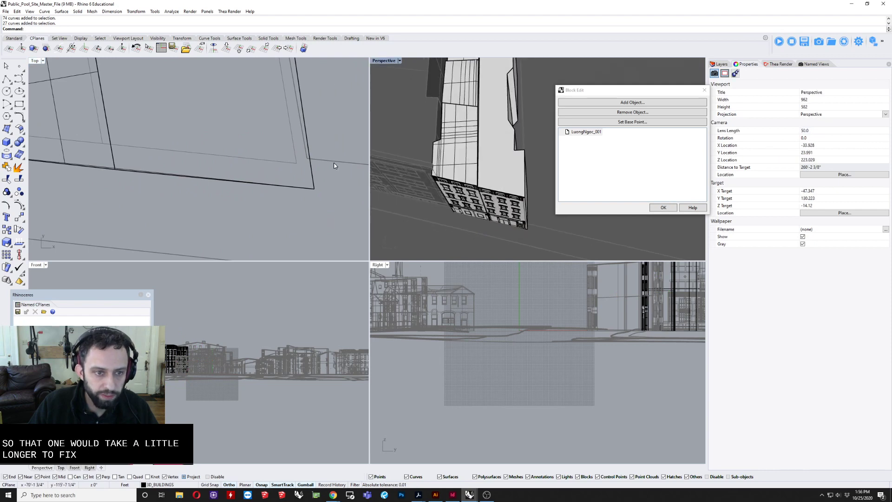
scroll(334, 163, down, 4)
scroll(519, 200, up, 5)
scroll(197, 143, down, 4)
right_drag(170, 158, 176, 165)
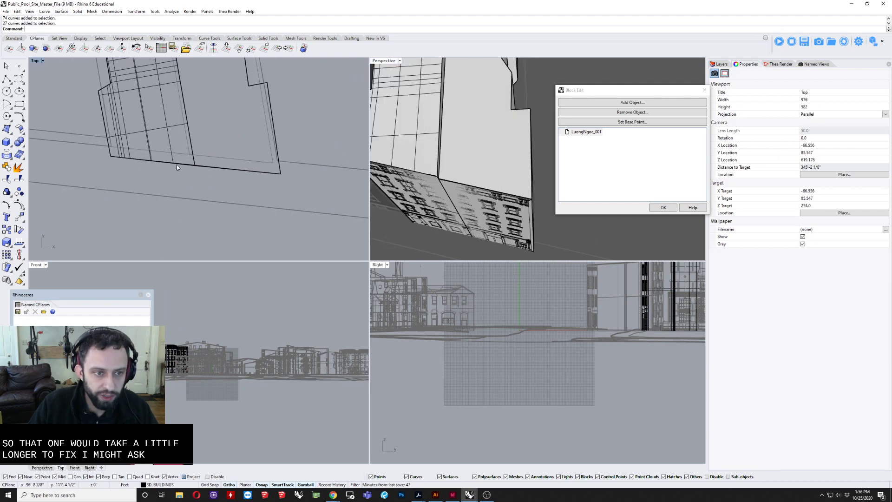
scroll(181, 165, up, 5)
scroll(200, 166, down, 5)
right_drag(236, 163, 230, 179)
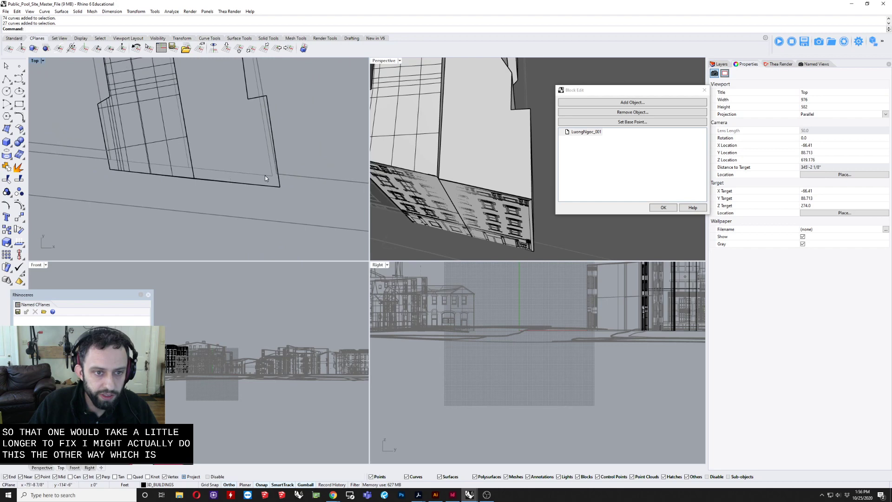
scroll(265, 178, down, 2)
Step: Draw a tall three-point box along the parcel line, covering the building's overhanging street end and extending above the roof
right_drag(520, 163, 483, 170)
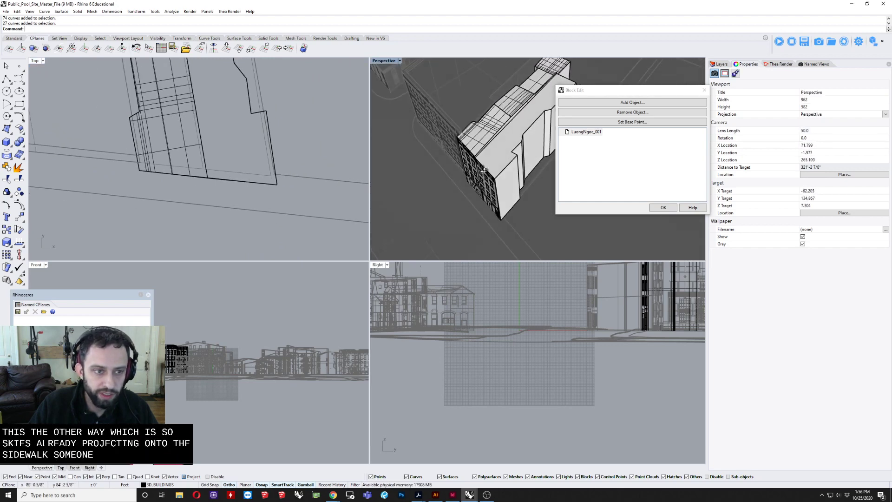
click(10, 147)
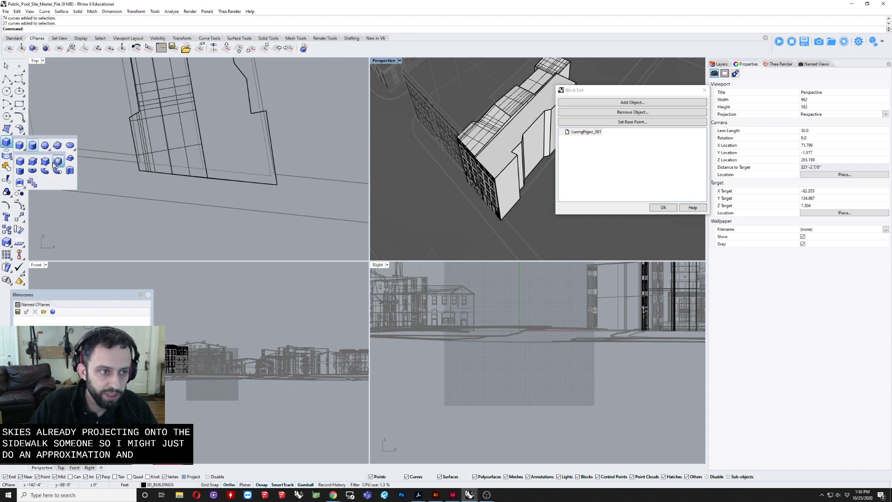
click(46, 162)
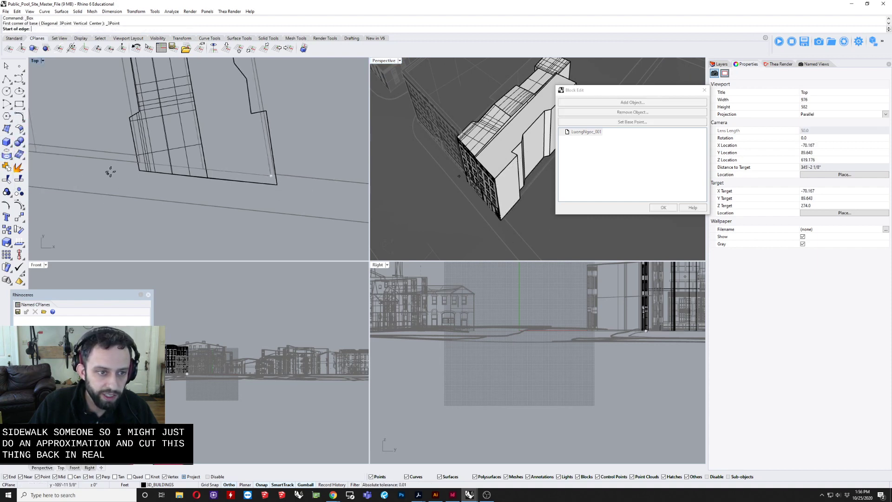
scroll(116, 168, up, 3)
click(127, 159)
scroll(139, 163, down, 6)
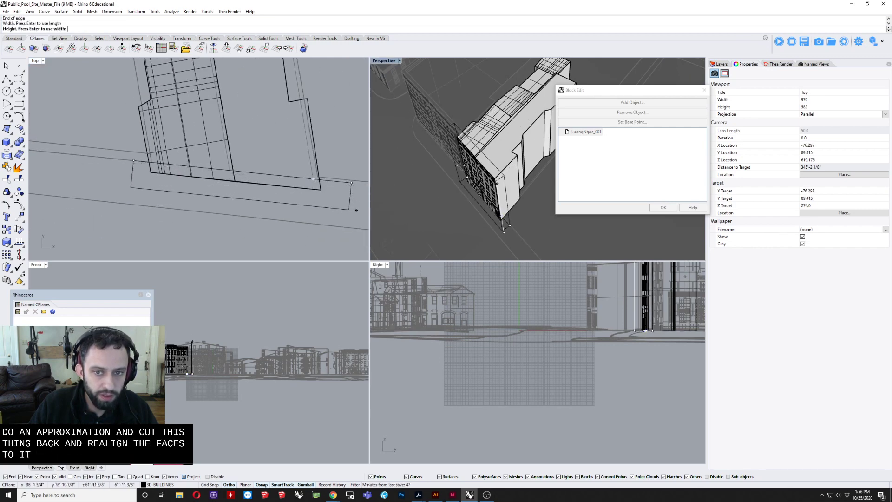
click(463, 112)
right_drag(463, 111, 443, 85)
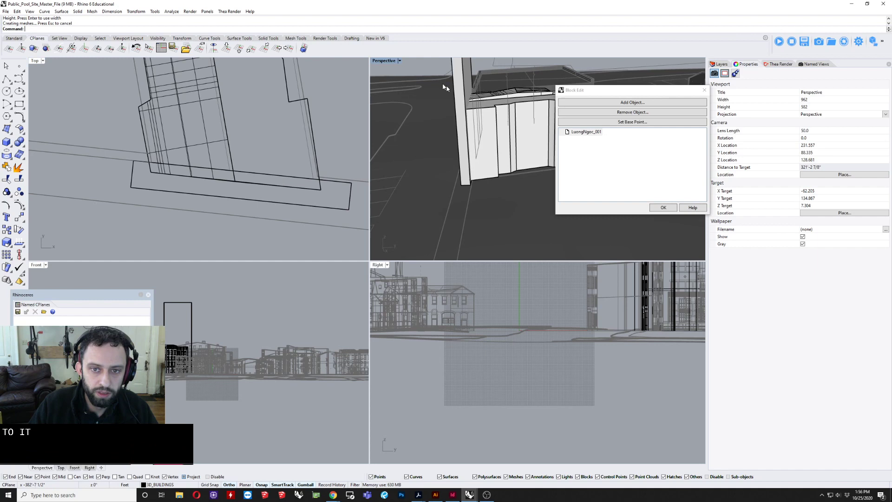
Step: Subtract the box from the building volumes with a Boolean difference, keeping the input, and delete the leftover box
click(494, 147)
shift+click(481, 98)
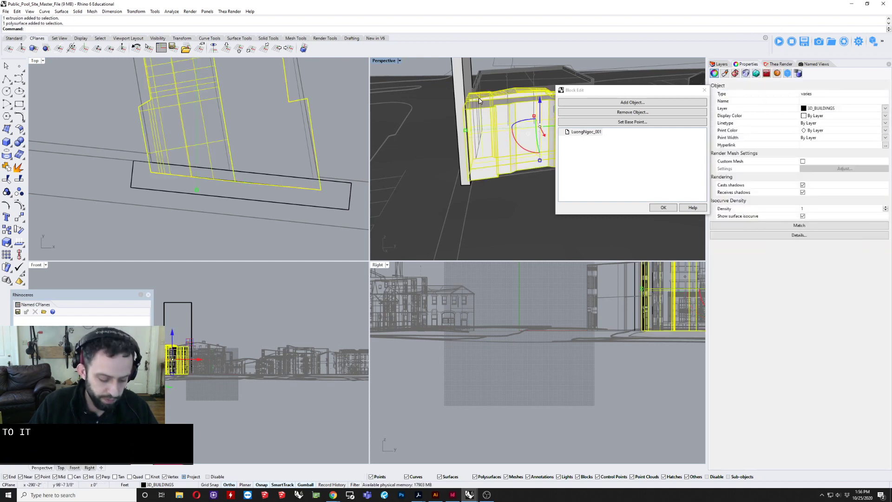
key(Return)
click(460, 71)
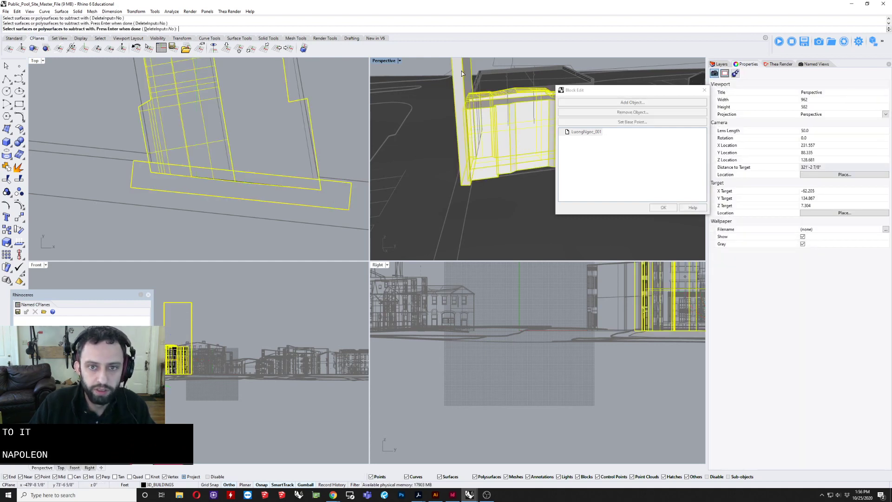
key(Return)
click(461, 71)
key(Delete)
right_drag(461, 71, 373, 200)
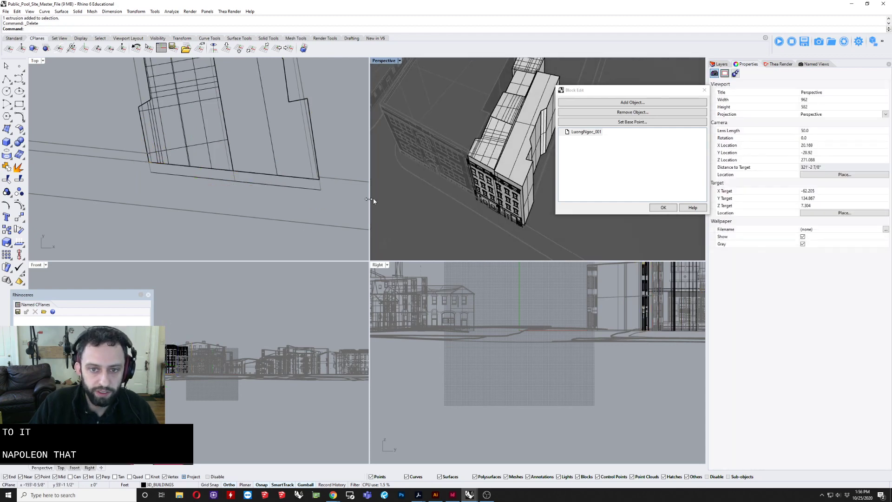
Step: Select all the street facade linework left floating in front of the cut wall and group it
drag(244, 183, 322, 226)
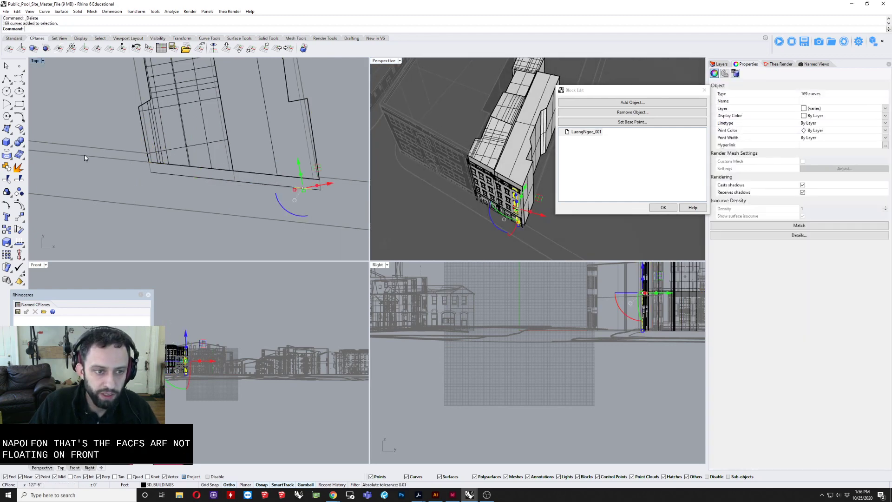
drag(133, 167, 326, 215)
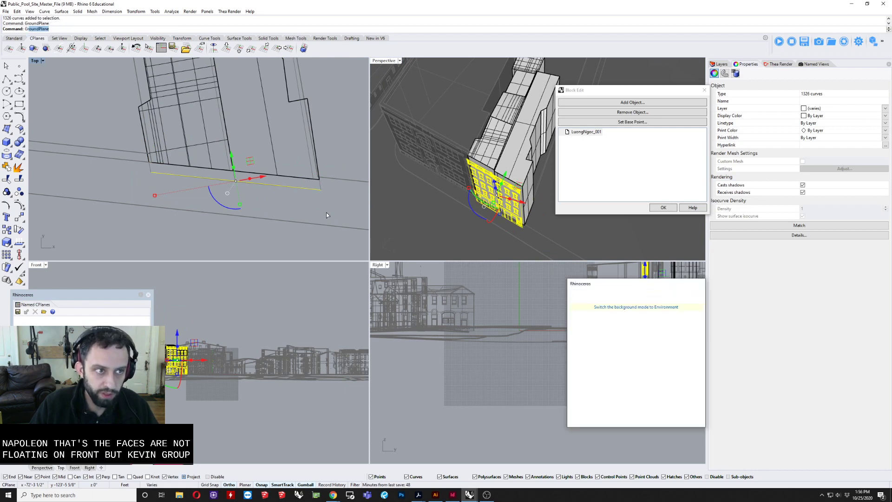
key(Escape)
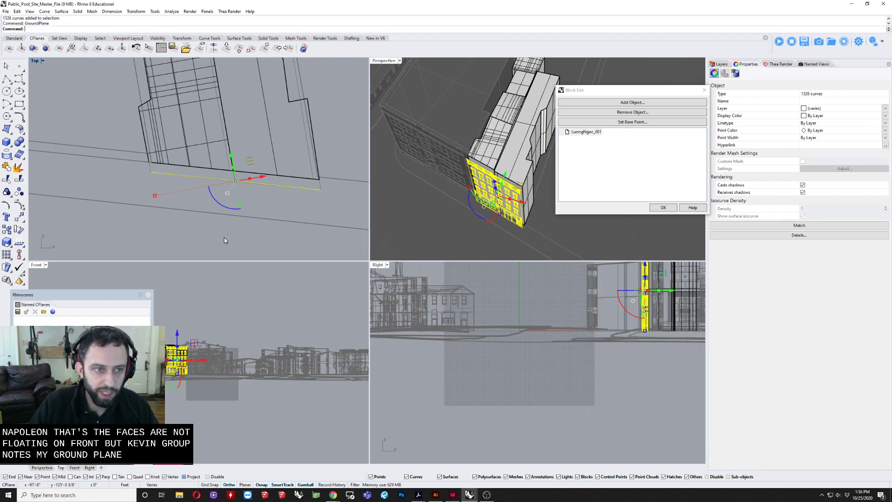
text(g)
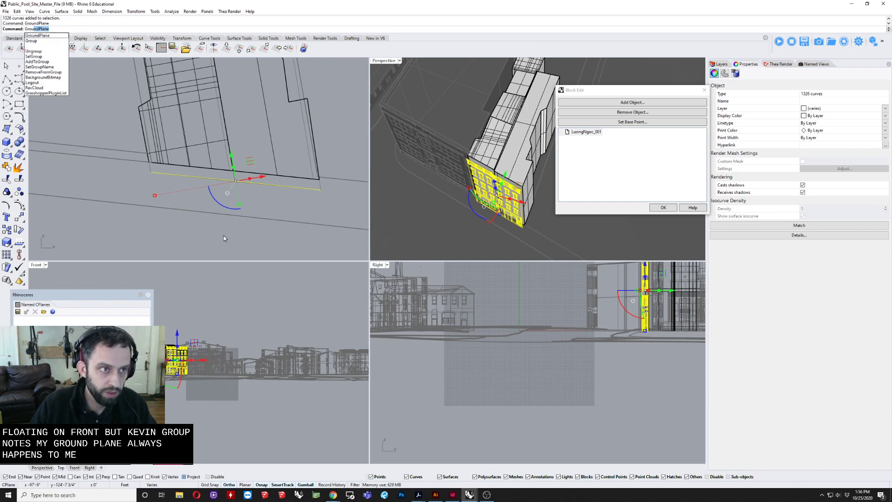
key(Return)
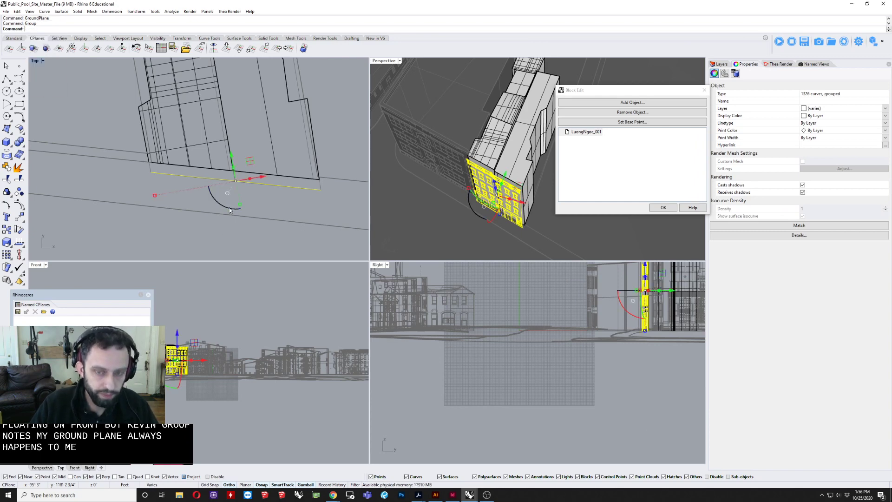
Step: Move the facade group from its lower corner to the matching base corner of the cut wall
text(m)
key(Return)
scroll(339, 169, up, 4)
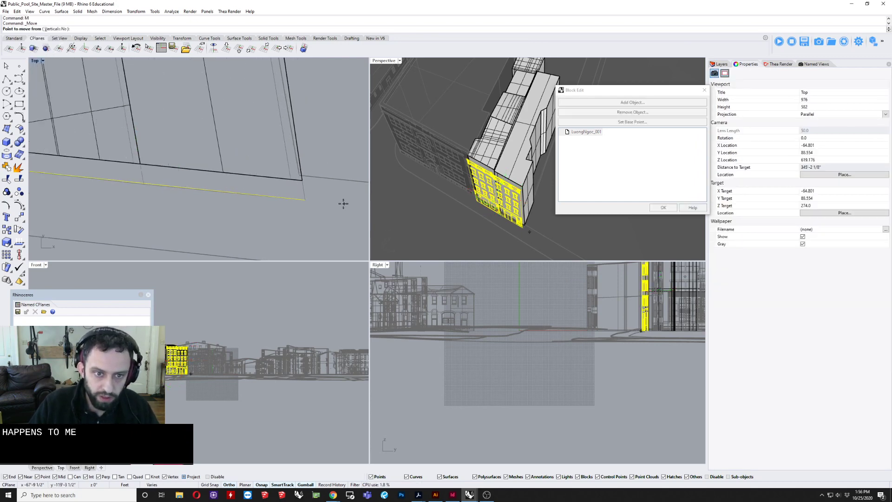
scroll(514, 228, up, 6)
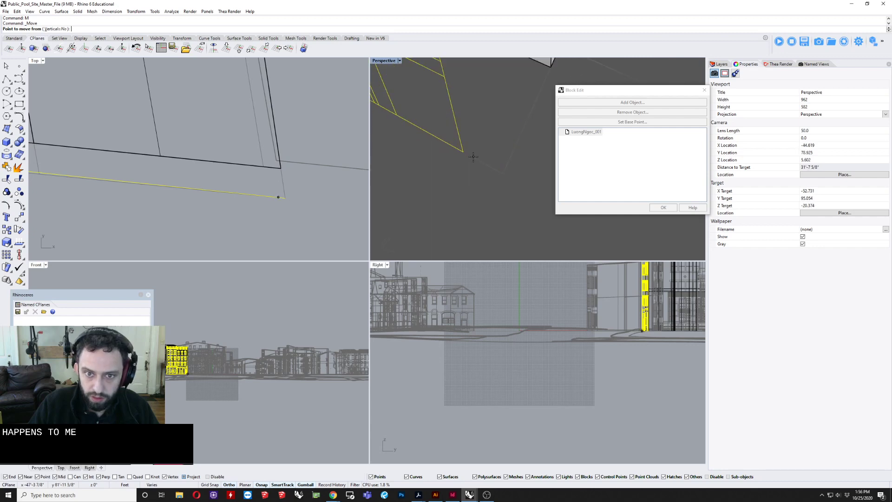
click(462, 153)
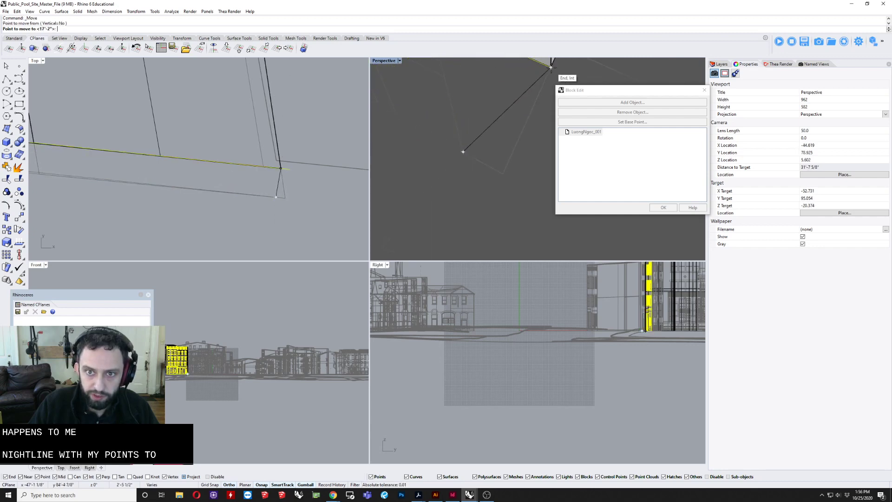
click(552, 68)
scroll(281, 171, up, 2)
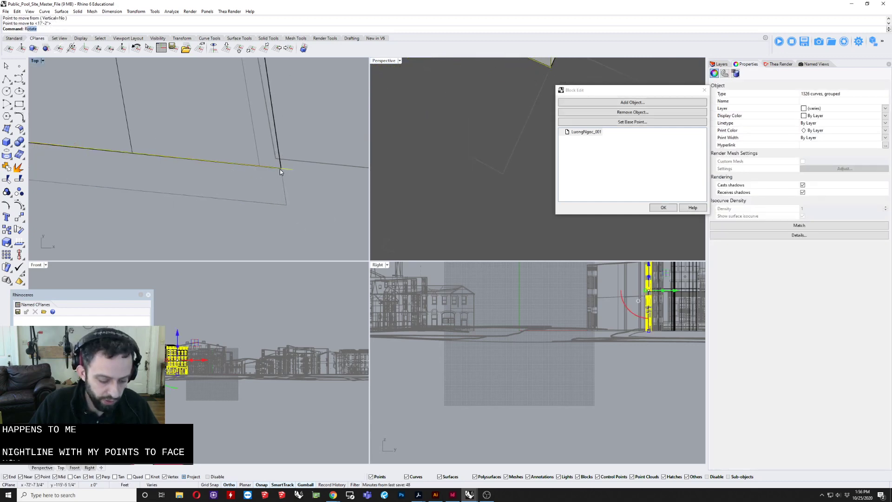
Step: Rotate the facade group about the shared corner to align it with the cut wall, and accept the block edit
text(Rotate)
key(Return)
scroll(240, 171, up, 4)
click(301, 166)
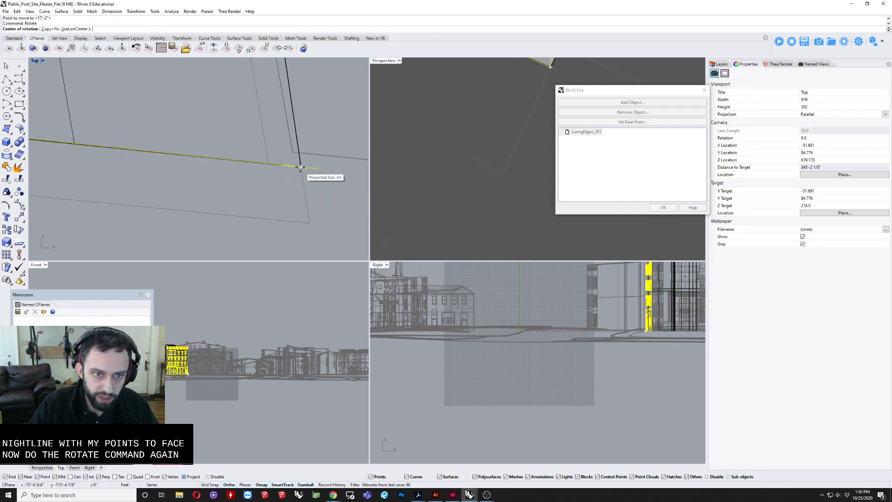
scroll(302, 172, down, 4)
scroll(236, 189, up, 5)
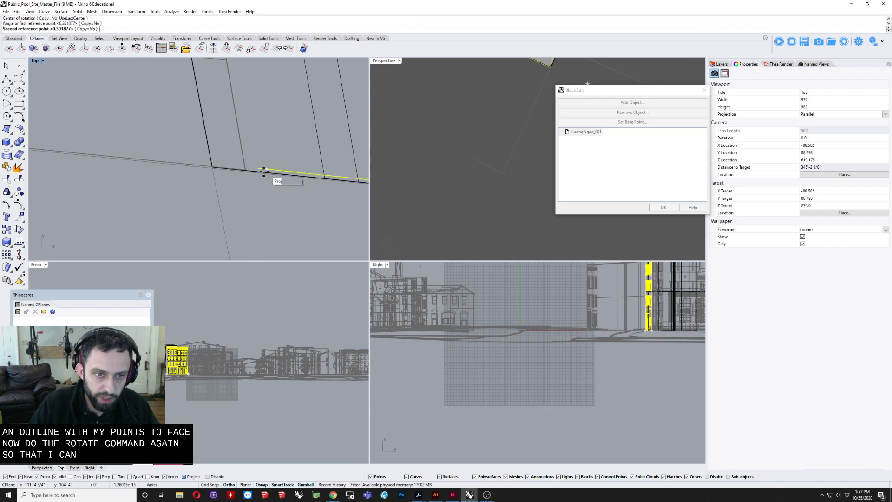
click(212, 166)
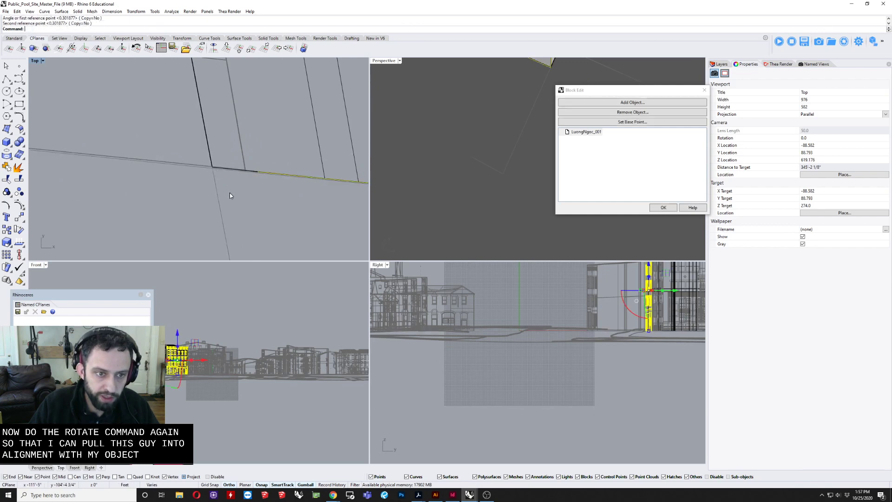
scroll(229, 193, down, 12)
scroll(477, 145, down, 8)
click(516, 158)
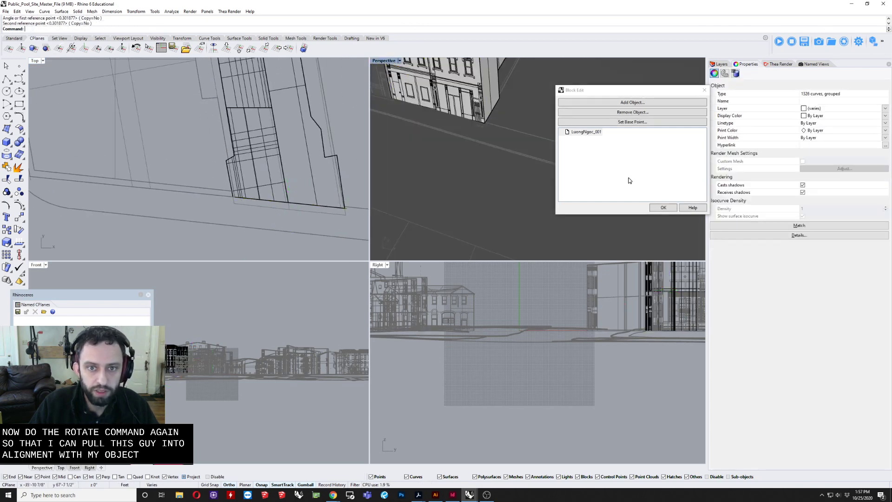
click(663, 207)
Step: Lower the three-storey end building with ground-floor window grilles until its base sits slightly below the ground surface, working in a maximized Perspective view
scroll(500, 151, up, 4)
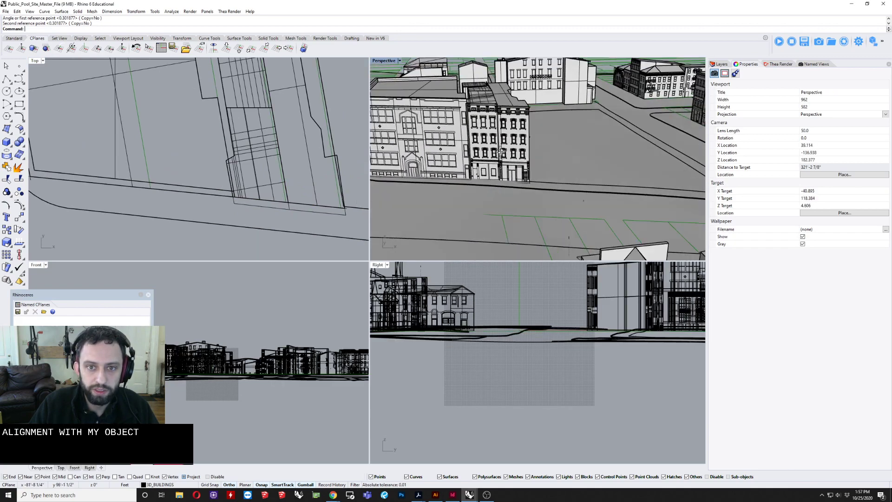
right_drag(500, 151, 517, 181)
scroll(460, 173, down, 4)
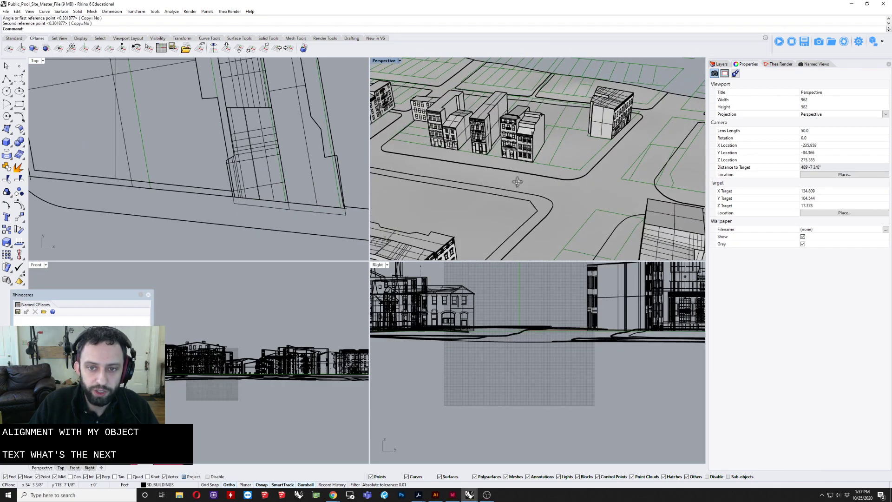
scroll(517, 182, up, 4)
click(532, 147)
right_drag(513, 147, 539, 199)
scroll(549, 217, up, 5)
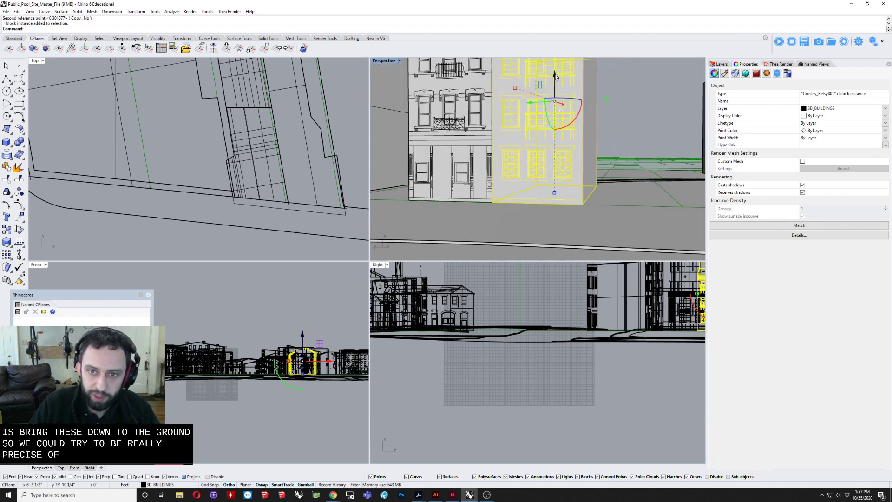
drag(555, 78, 545, 189)
scroll(546, 189, up, 5)
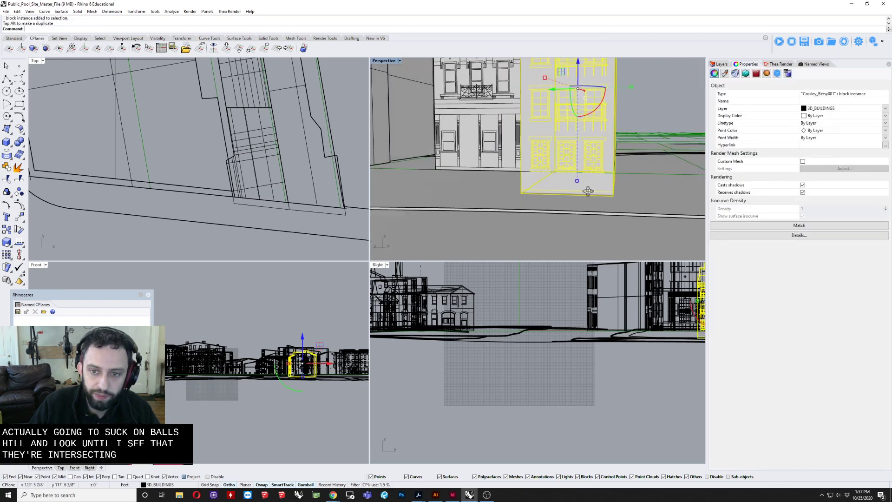
double_click(383, 60)
scroll(421, 219, up, 5)
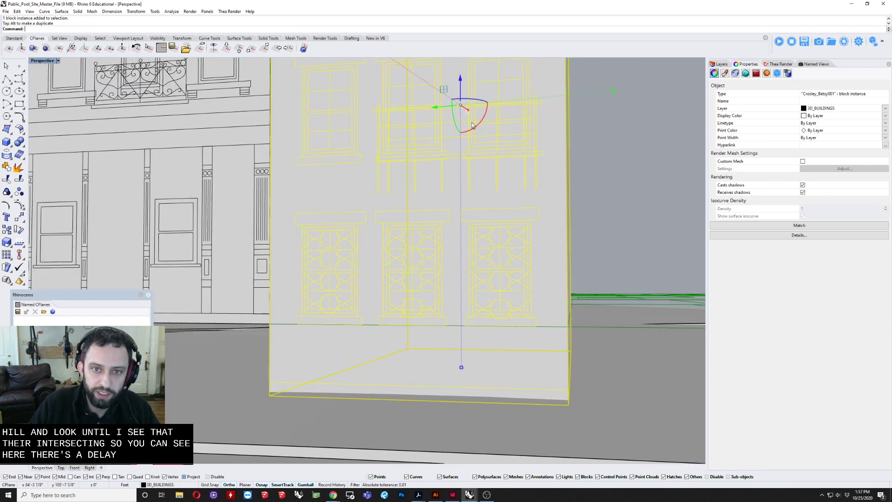
drag(459, 78, 459, 77)
Step: Lower the adjoining four-storey building block until its base sits slightly below the ground, checking both ends of the facade
shift+right_drag(356, 209, 530, 210)
click(400, 248)
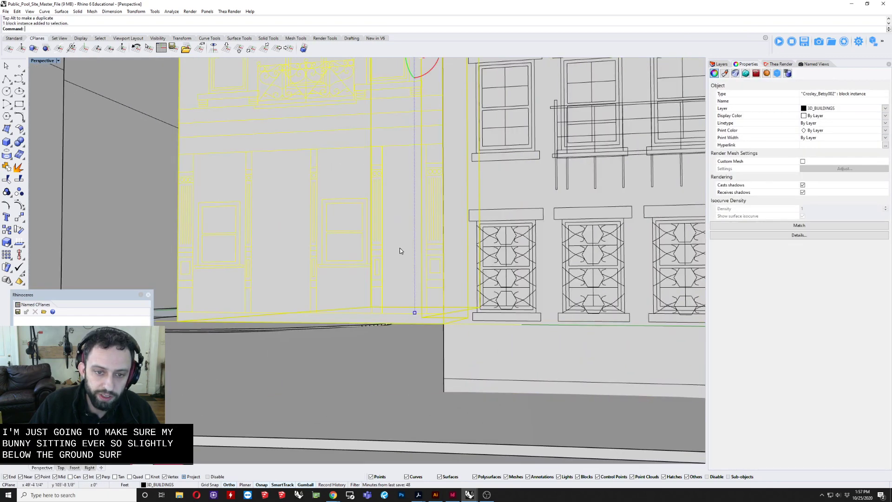
shift+right_drag(394, 197, 412, 205)
scroll(412, 205, down, 2)
drag(435, 83, 435, 116)
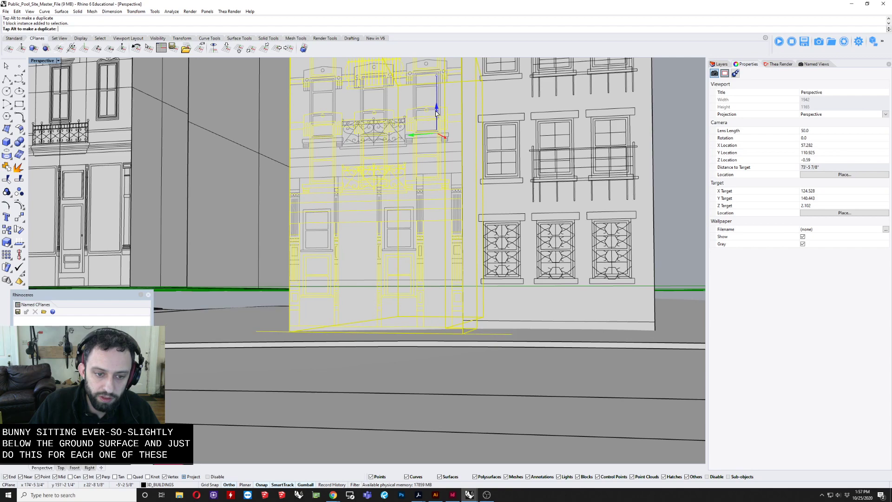
drag(436, 114, 436, 113)
scroll(392, 213, down, 3)
shift+right_drag(367, 199, 440, 231)
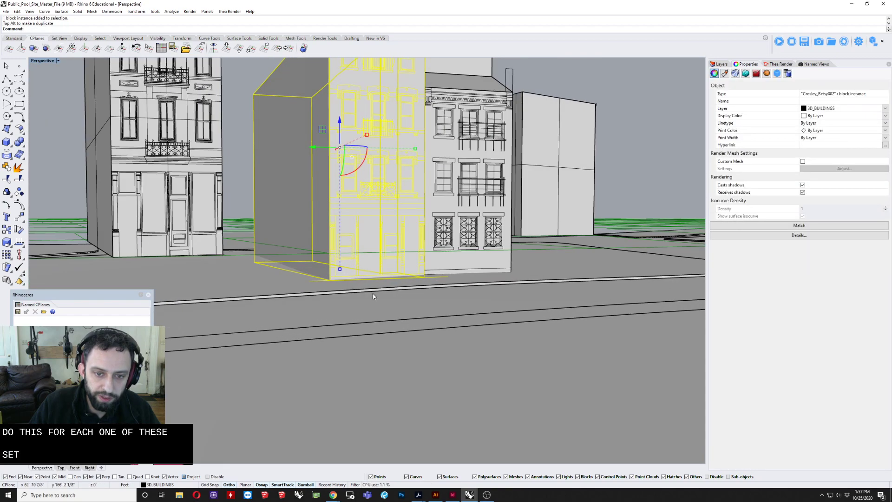
scroll(373, 296, up, 3)
right_drag(345, 275, 333, 310)
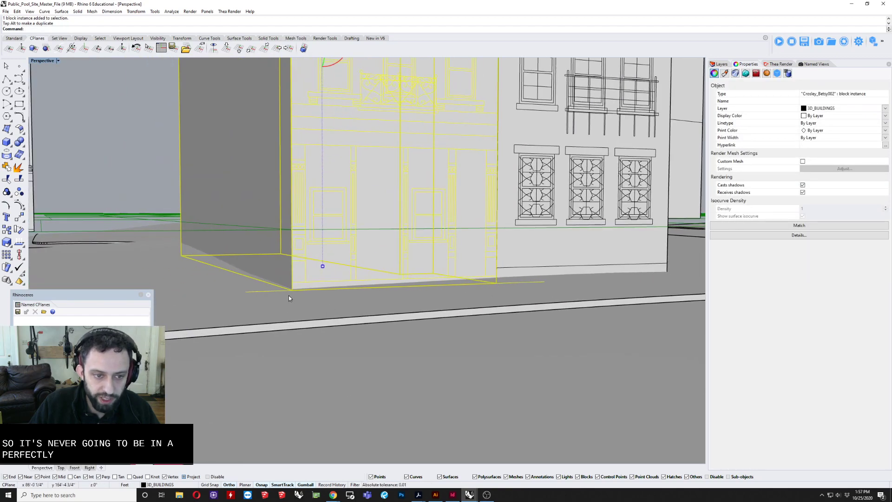
shift+right_drag(462, 268, 596, 278)
Step: Lower the narrow freestanding row building beside the gap until its base meets the ground surface
scroll(597, 279, down, 5)
scroll(314, 238, up, 2)
click(317, 236)
scroll(317, 236, down, 4)
scroll(316, 236, down, 1)
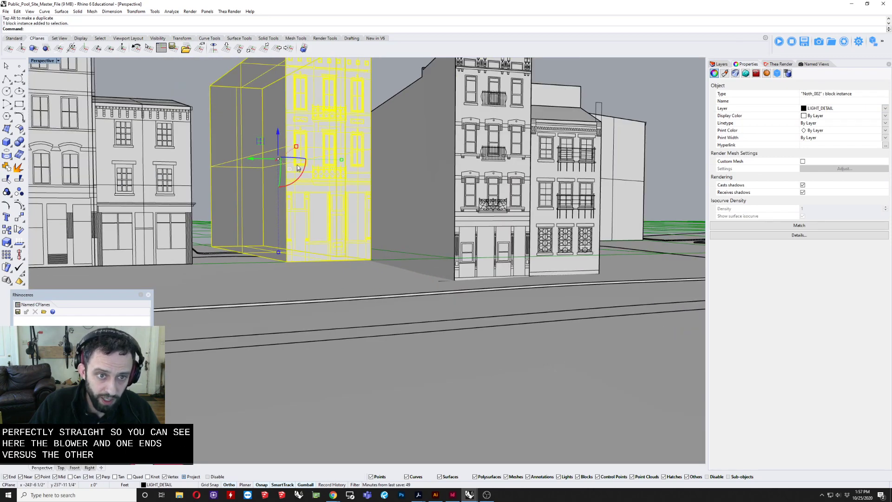
drag(278, 137, 276, 158)
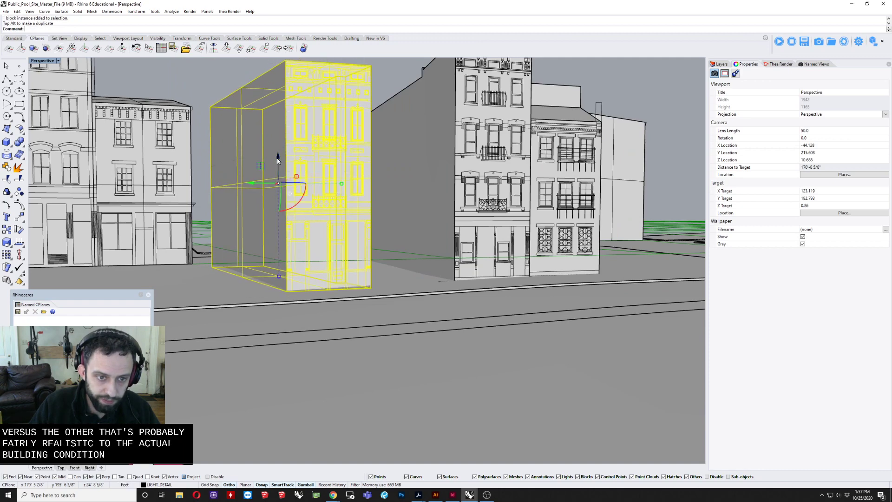
Step: Lower the block of the joined taller and shorter shopfront buildings to the ground surface, and check its base along the sidewalk
click(200, 103)
shift+right_drag(200, 103, 302, 135)
scroll(297, 137, down, 6)
click(275, 154)
scroll(275, 155, up, 7)
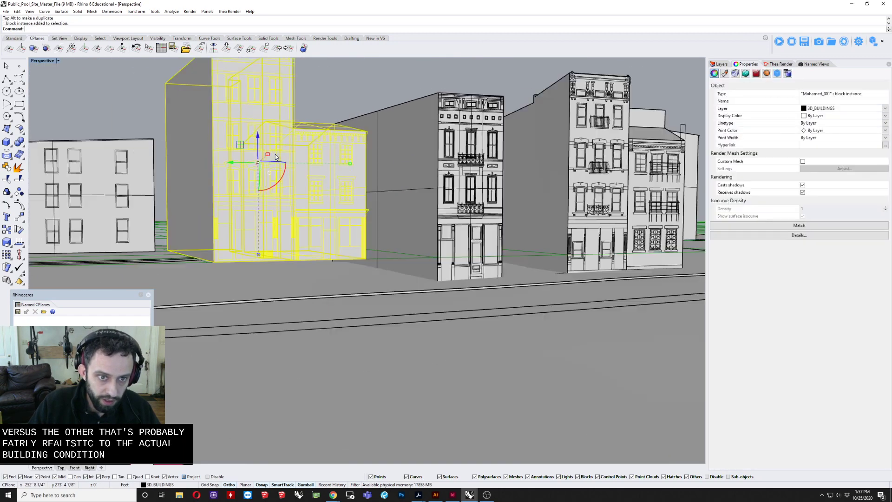
drag(247, 138, 255, 182)
scroll(348, 208, down, 6)
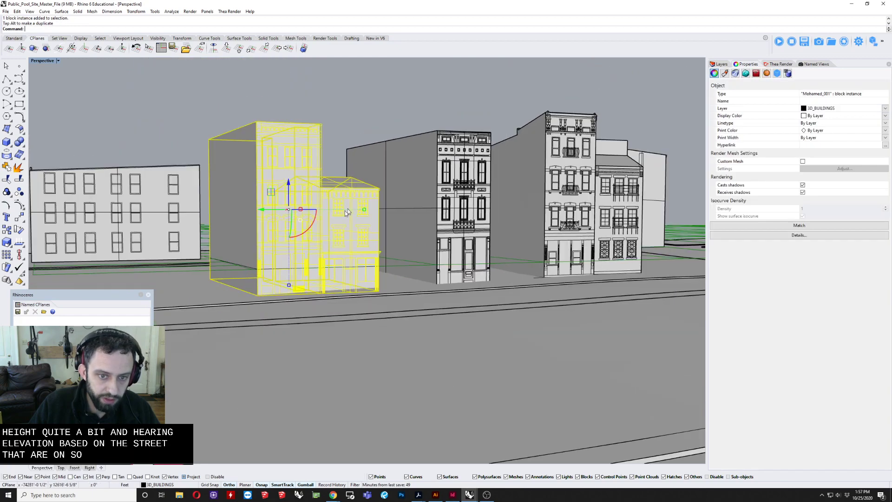
click(338, 113)
right_drag(430, 290, 309, 311)
scroll(347, 273, up, 6)
scroll(347, 273, up, 2)
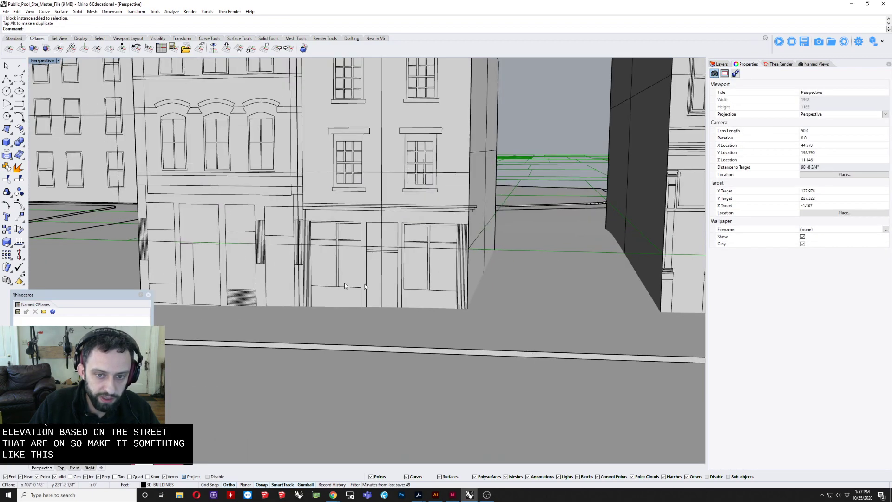
Step: Inspect the lowered row buildings from several angles and across the wider site to check how they sit on the ground
right_drag(344, 282, 420, 262)
scroll(418, 227, down, 8)
scroll(390, 179, down, 6)
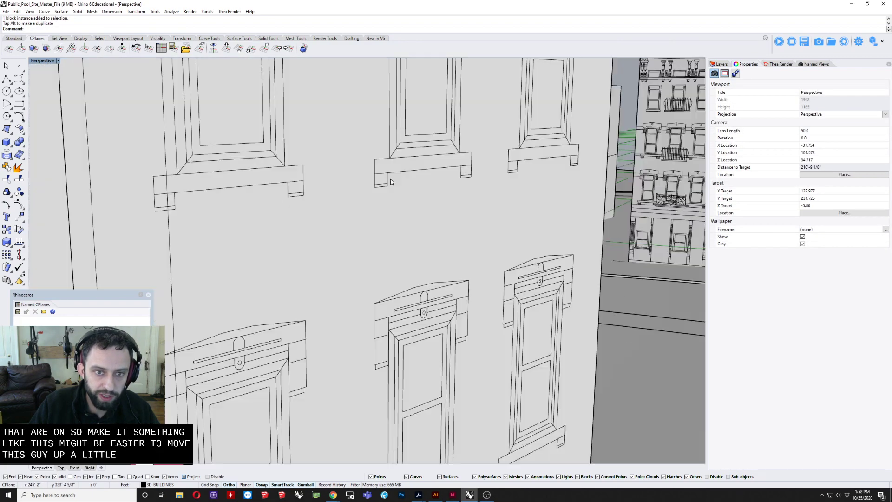
right_drag(371, 179, 486, 270)
right_drag(486, 270, 674, 282)
click(196, 281)
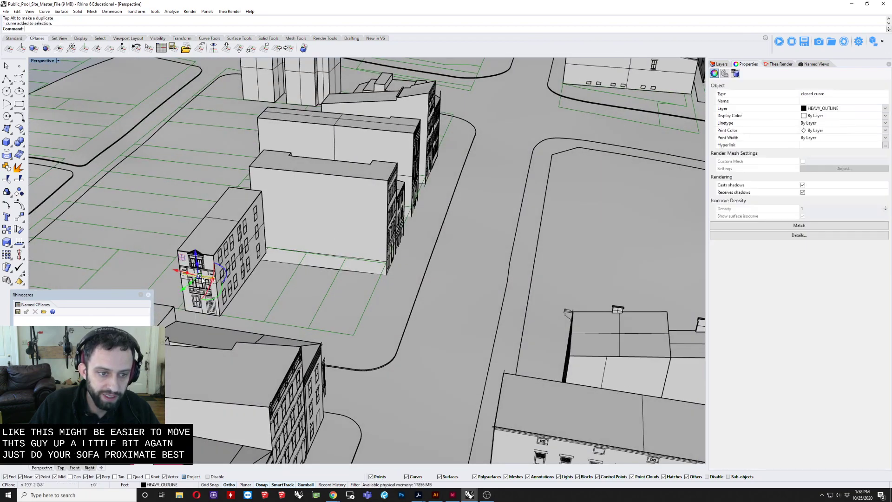
scroll(231, 274, up, 3)
right_drag(231, 274, 187, 277)
key(Escape)
scroll(297, 260, down, 6)
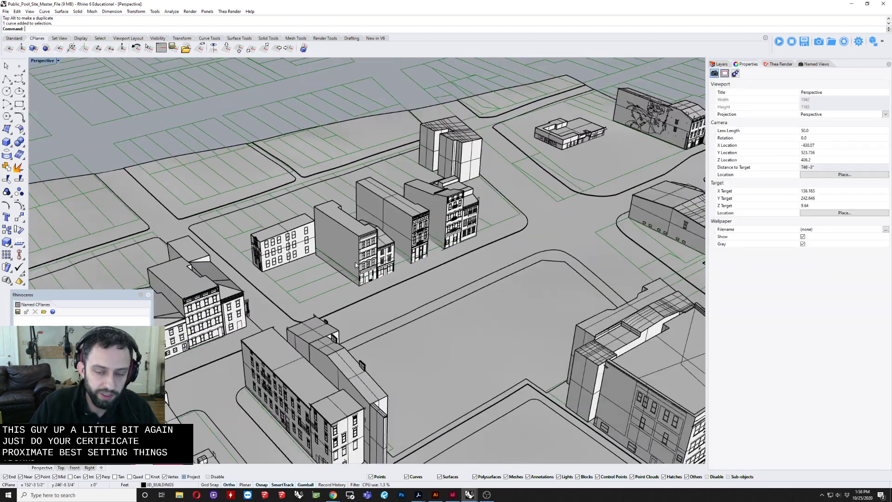
right_drag(446, 263, 375, 250)
Step: Delete the terrain solid and the Parcels and SITE layers with their objects, keeping only the building geometry
scroll(307, 288, down, 5)
scroll(360, 258, down, 5)
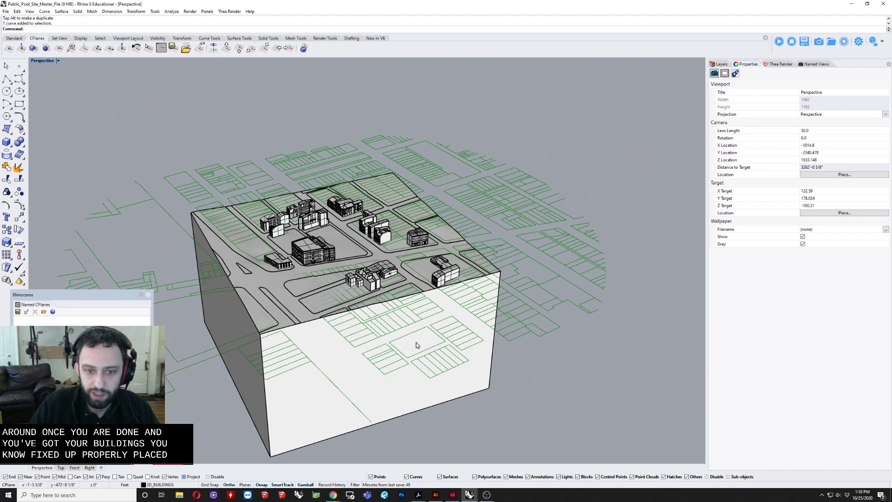
click(420, 394)
key(Delete)
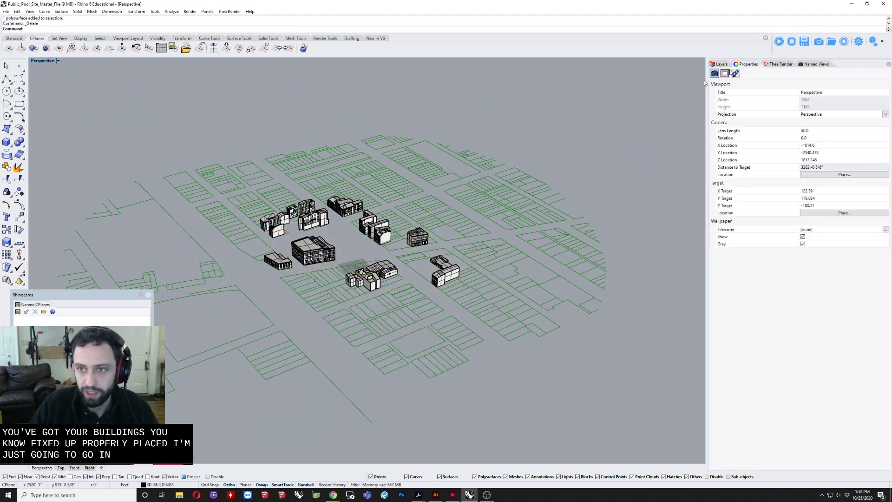
click(721, 64)
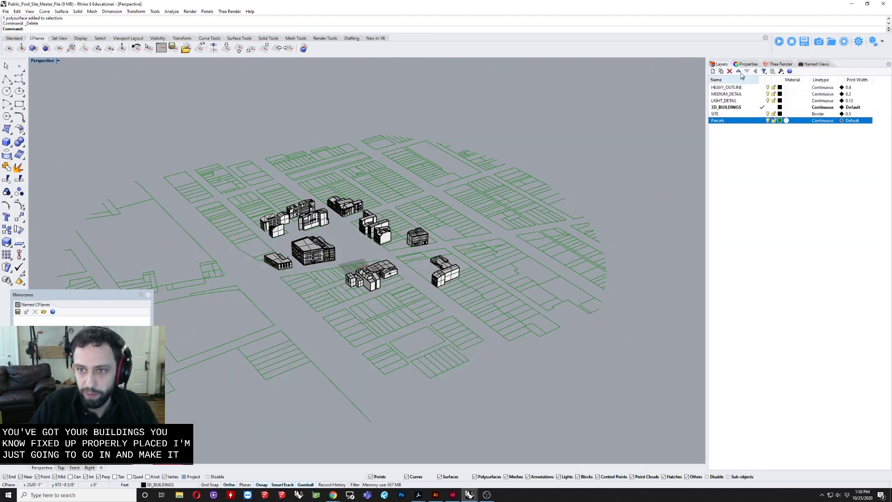
click(729, 73)
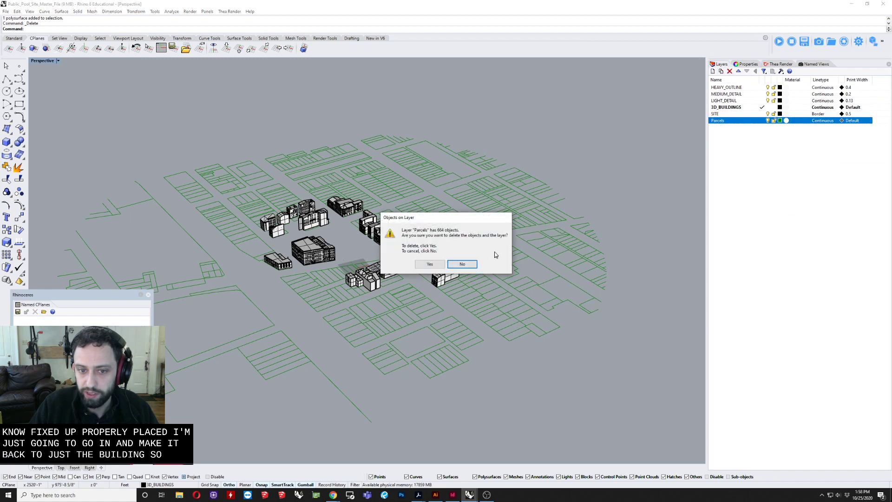
click(423, 265)
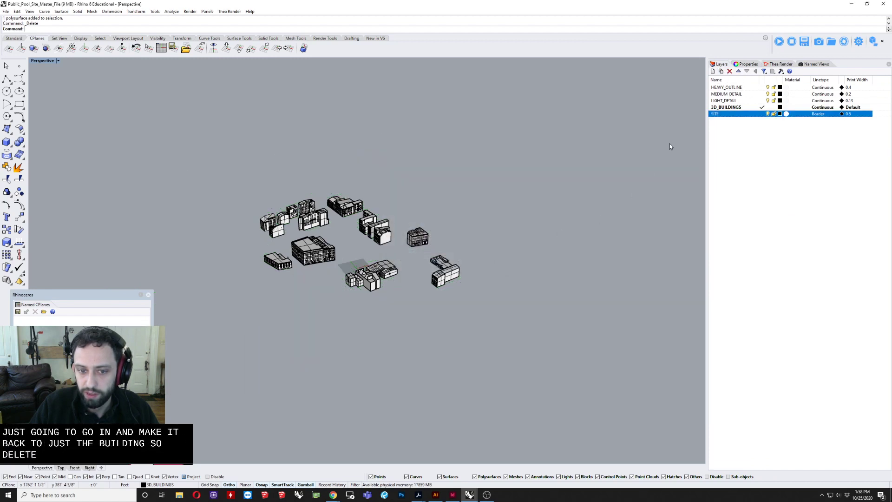
click(730, 72)
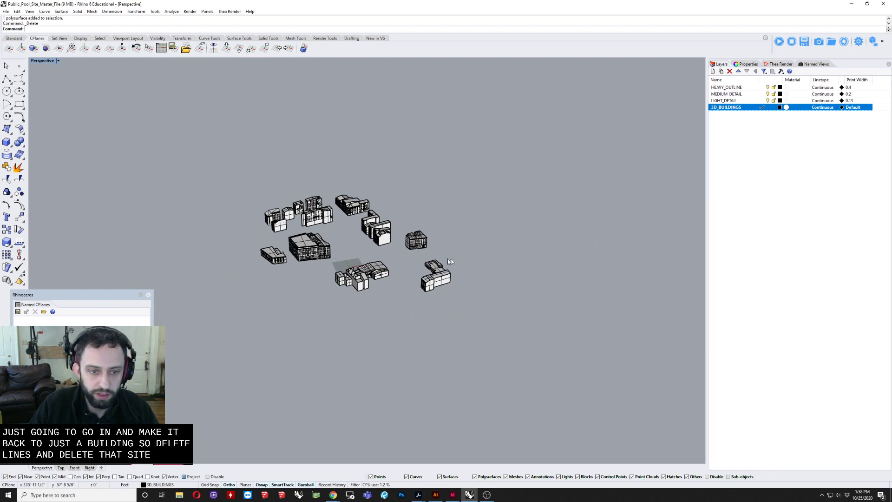
Step: Save the buildings-only Public_Pool_Site_Master_File and switch to the open Public_Pool_Site_Clean file
scroll(328, 206, up, 5)
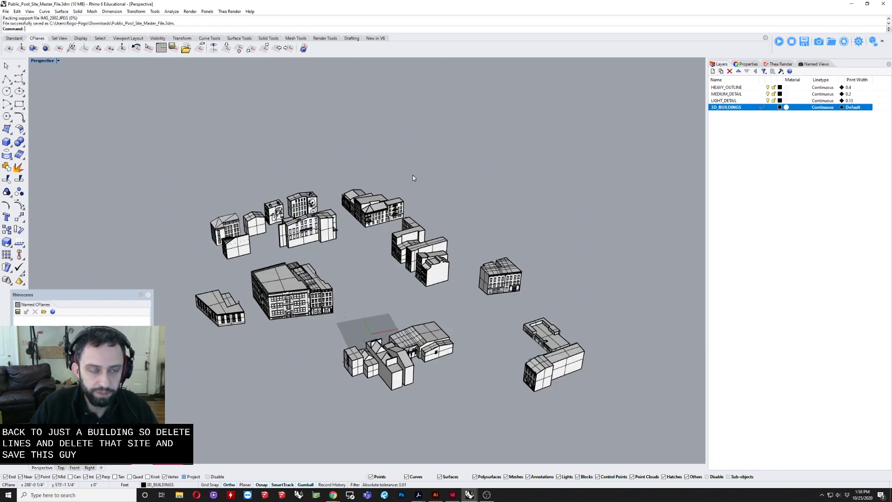
click(847, 6)
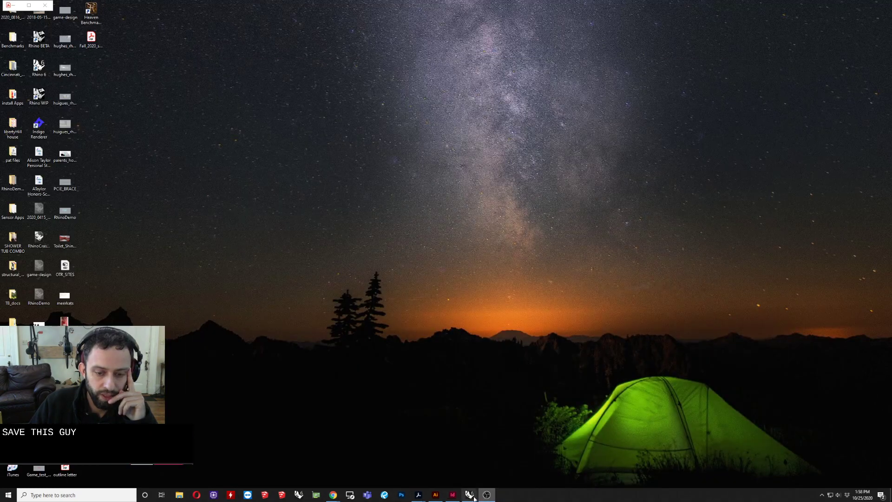
mouse_move(476, 496)
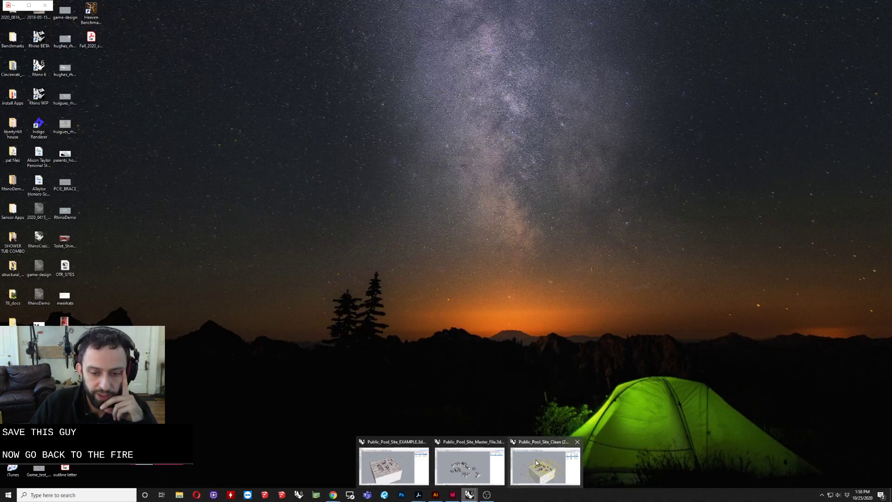
mouse_move(538, 465)
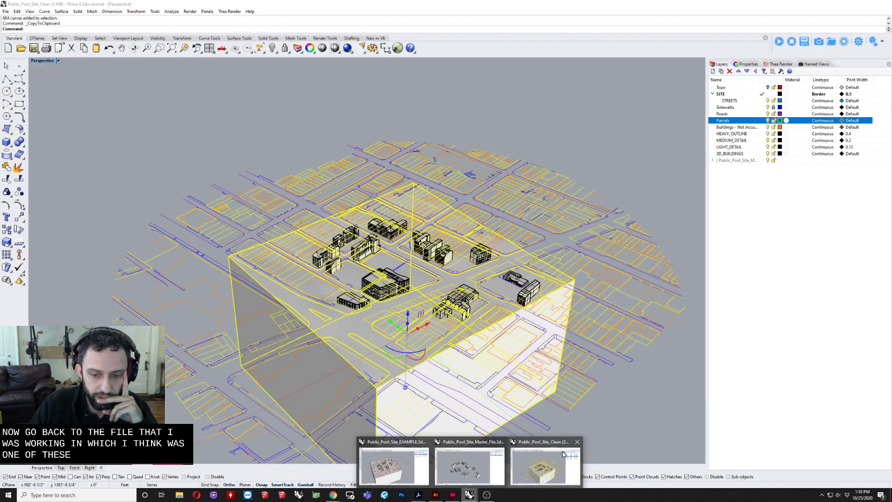
click(548, 463)
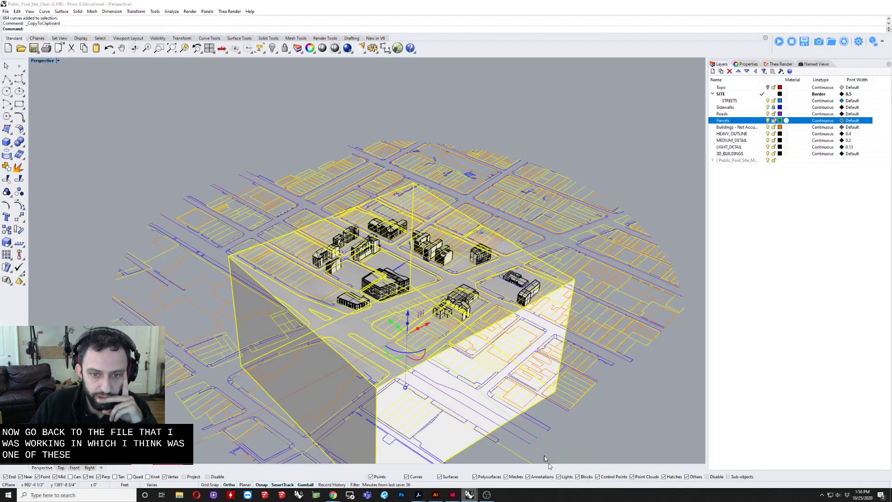
Step: Update the attached Public_Pool_Site_Master_File in the worksession so the corrected building positions load into the site file
click(491, 201)
right_drag(491, 200, 435, 262)
scroll(433, 265, up, 12)
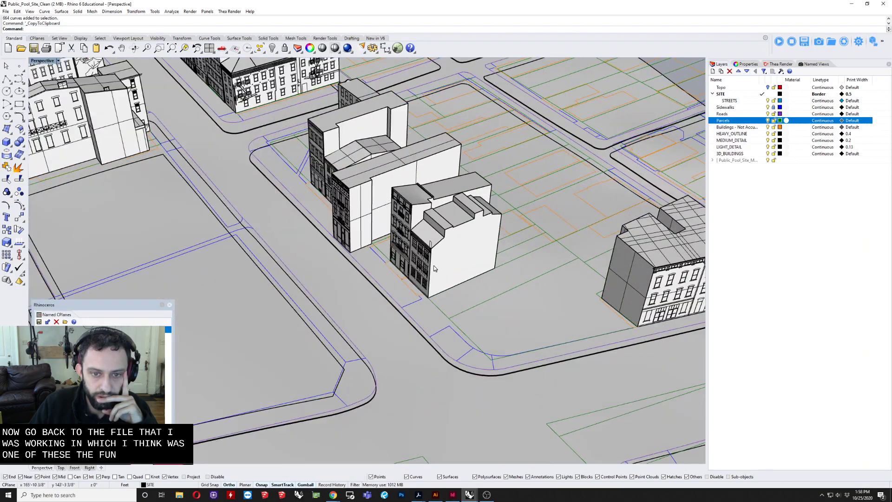
click(375, 175)
click(41, 60)
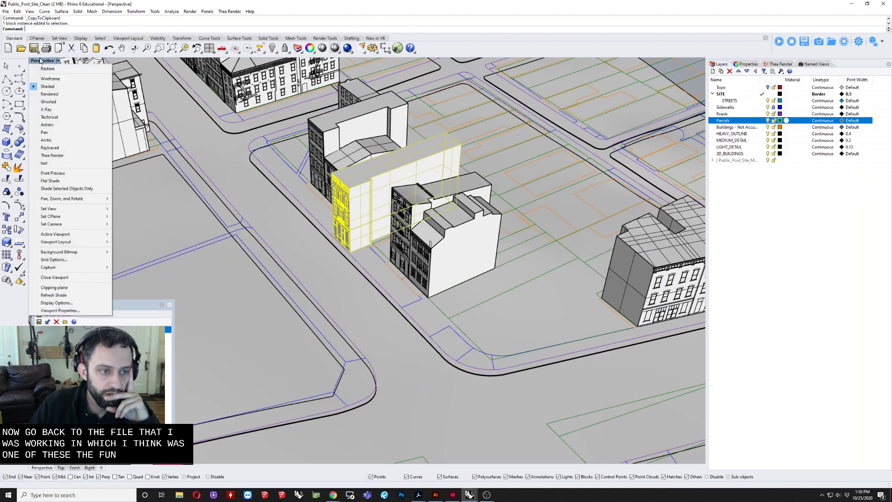
click(5, 11)
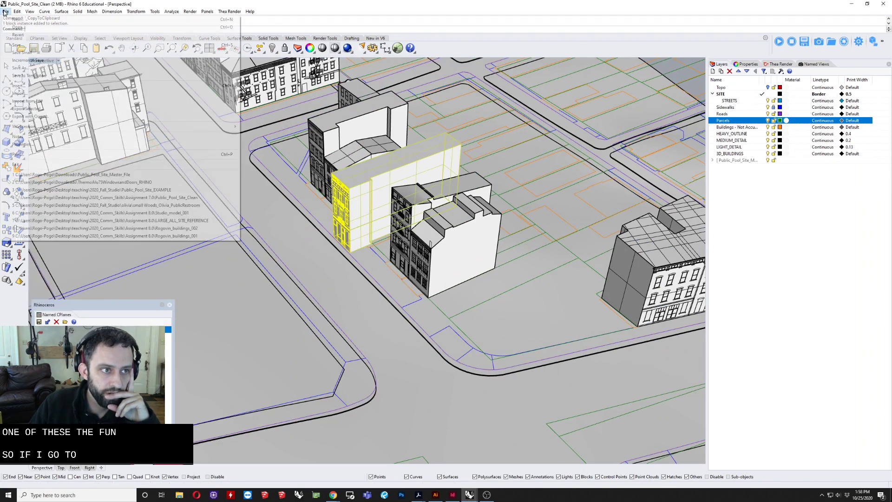
mouse_move(34, 130)
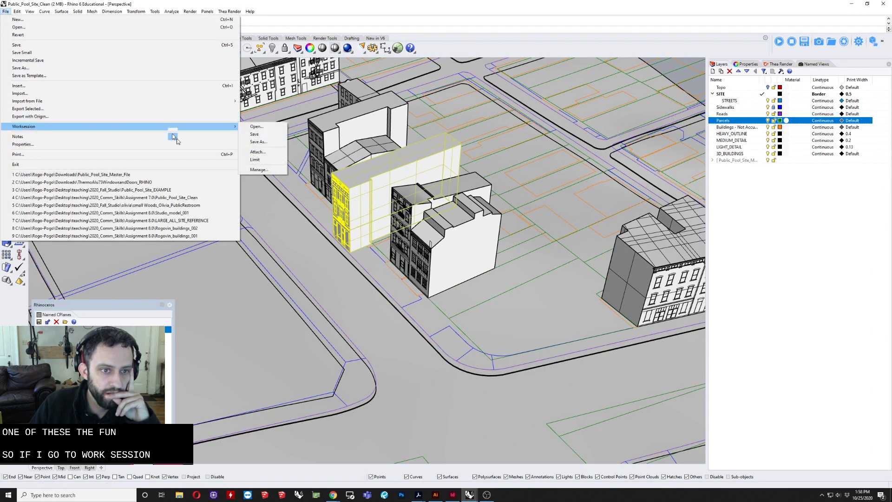
click(258, 170)
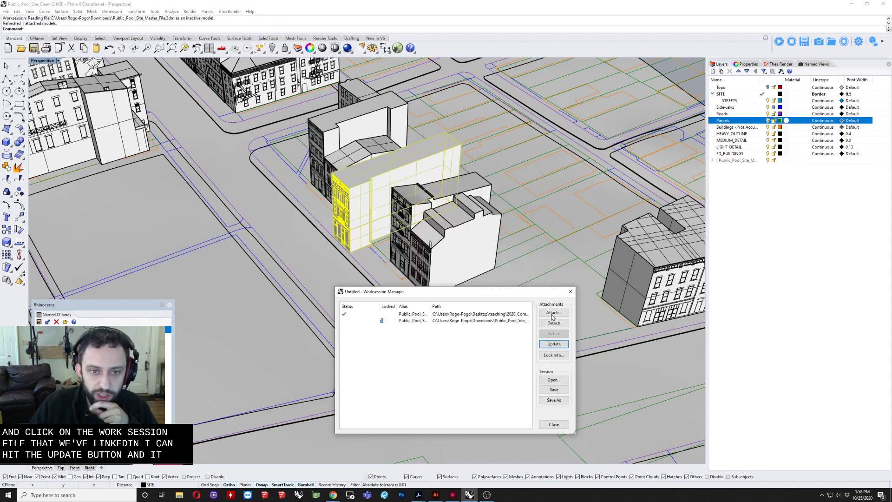
click(550, 428)
Step: Examine the refreshed worksession buildings against the streets, sidewalks and parcels across the site
right_drag(450, 356, 456, 296)
click(445, 209)
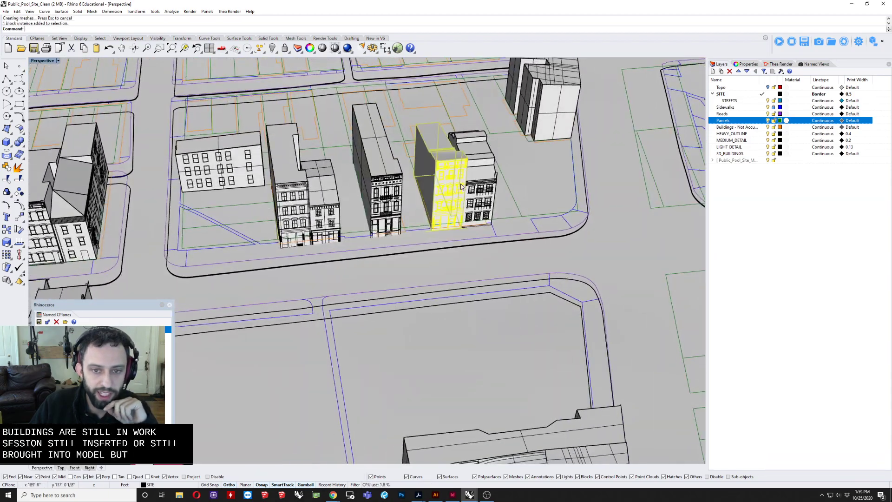
scroll(444, 212, down, 3)
right_drag(444, 212, 408, 221)
right_drag(445, 260, 483, 220)
scroll(448, 207, up, 5)
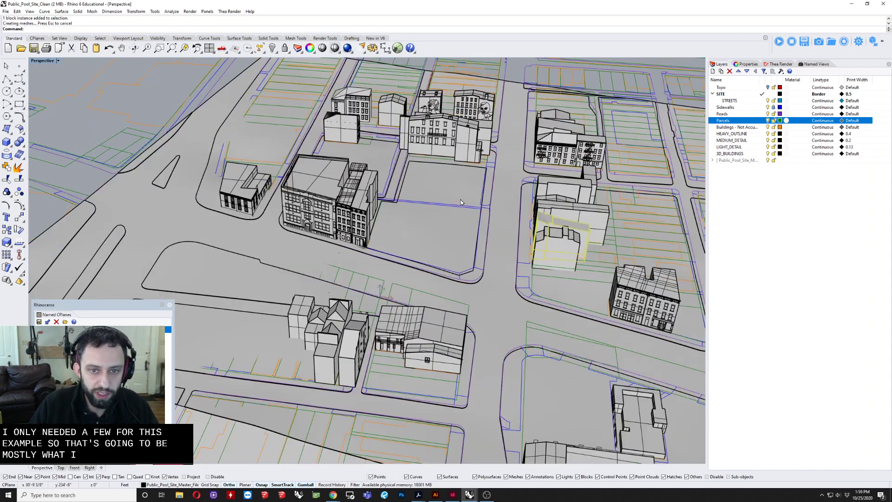
shift+right_drag(447, 190, 400, 204)
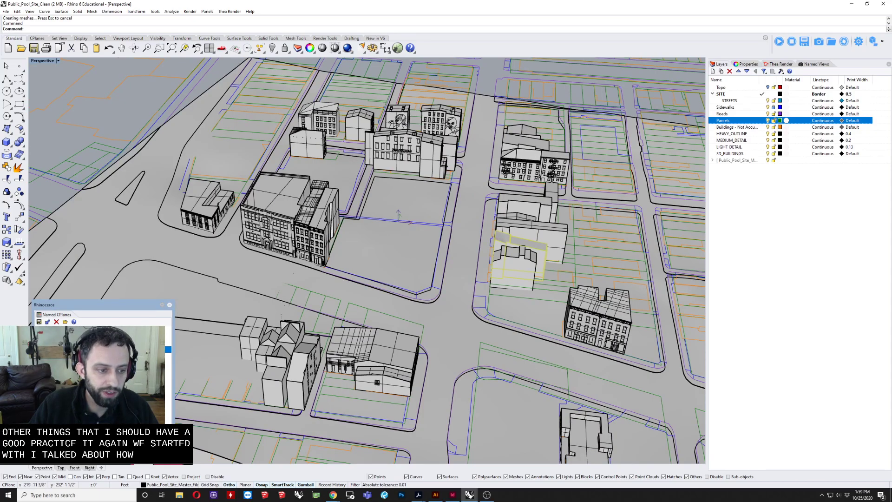
right_drag(229, 311, 267, 316)
scroll(340, 166, up, 2)
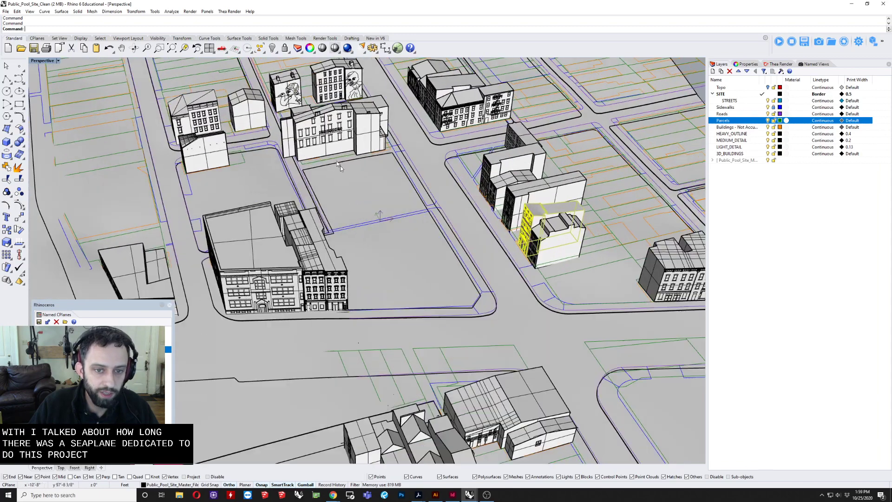
Step: In wireframe display of the Perspective view, draw a closed four-sided polyline on the construction plane in the empty central lot
double_click(45, 61)
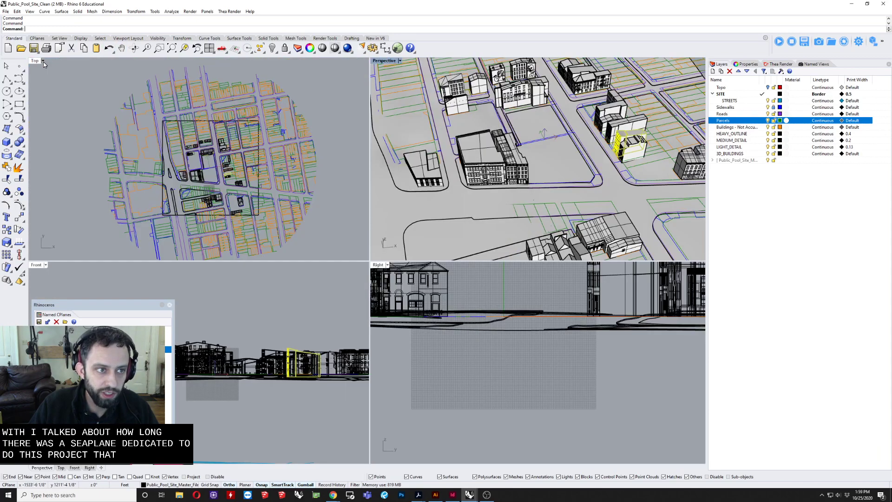
double_click(385, 62)
click(41, 63)
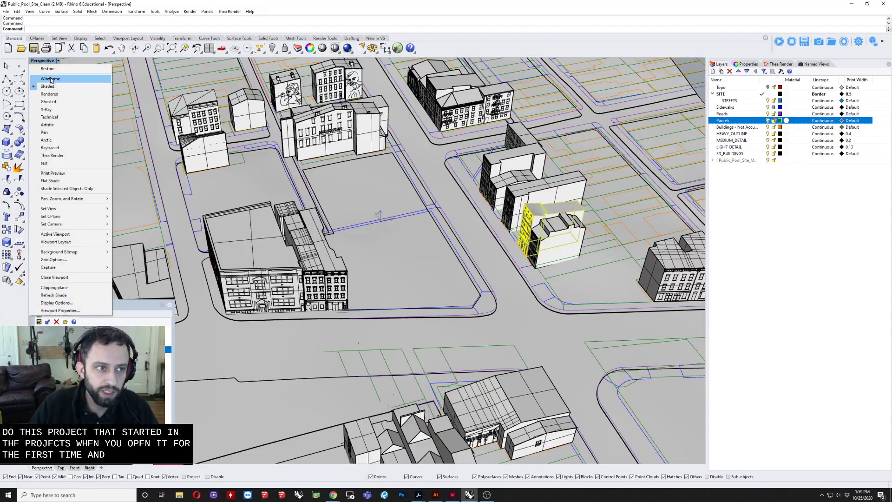
click(51, 79)
right_drag(381, 218, 418, 320)
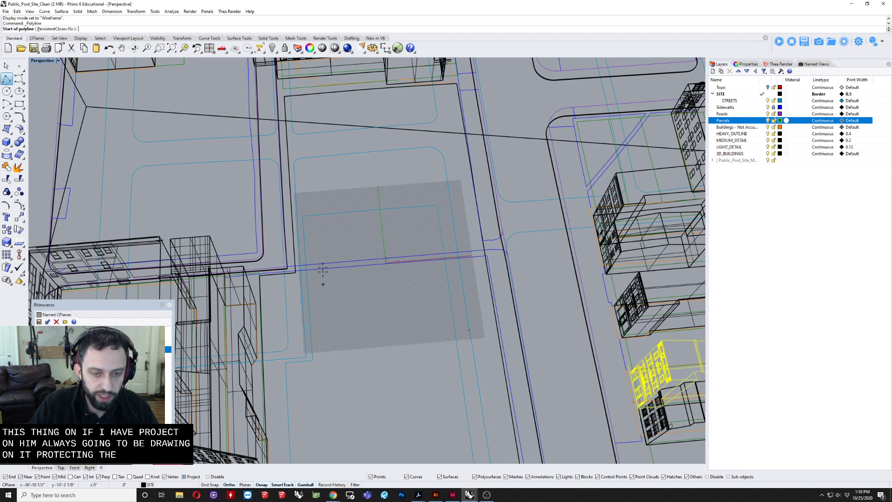
click(332, 85)
right_drag(357, 246, 355, 260)
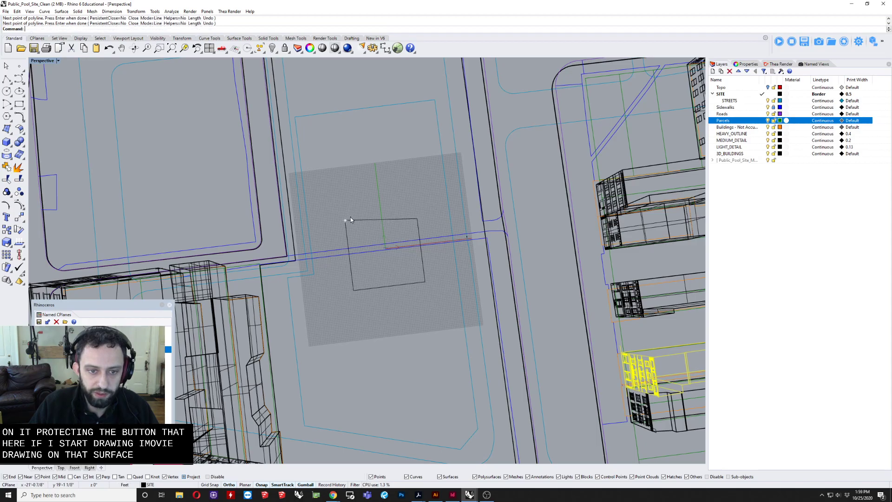
right_drag(350, 217, 392, 282)
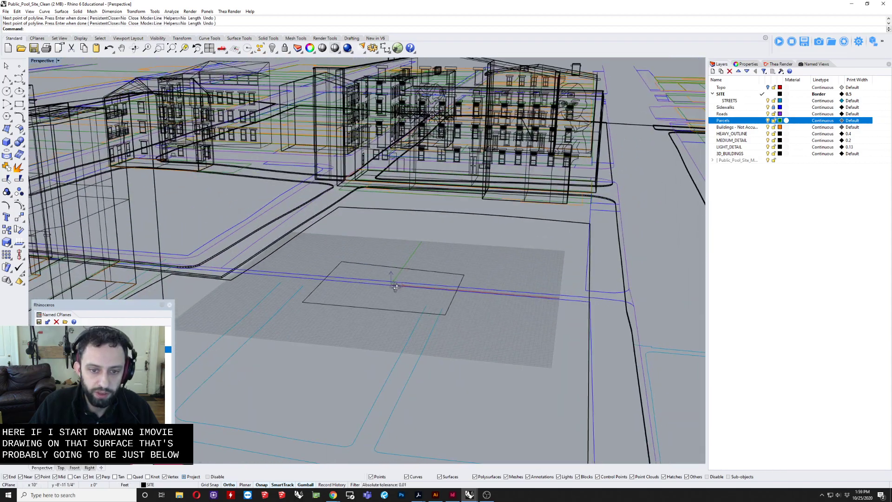
Step: Return to shaded display, try to extrude the four-sided polyline, and delete the curve
click(44, 60)
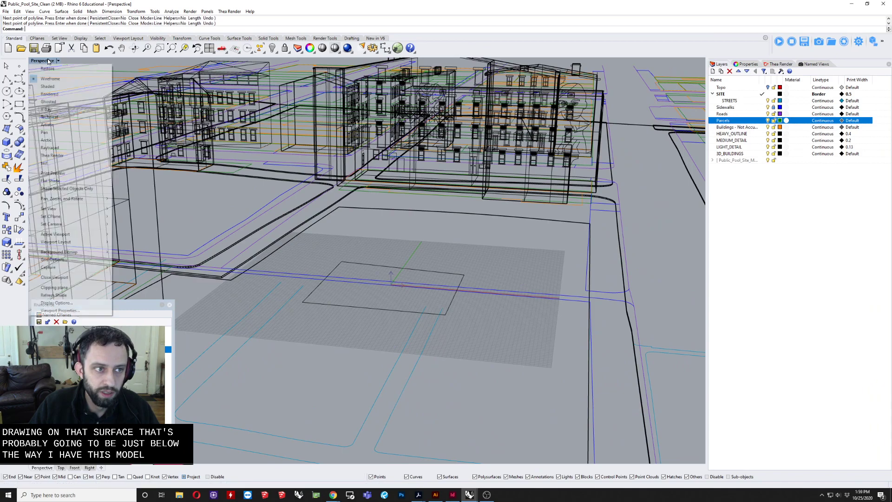
click(68, 87)
mouse_move(464, 343)
right_down()
mouse_move(487, 318)
mouse_move(440, 344)
right_up()
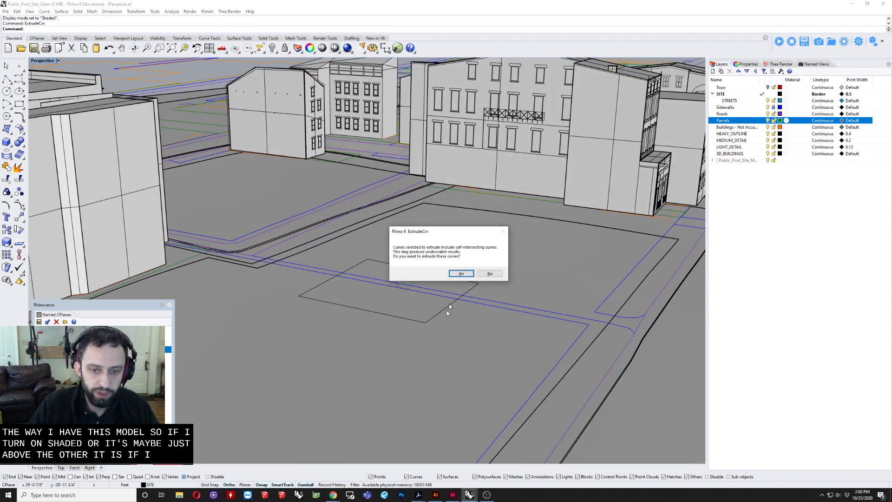
click(462, 272)
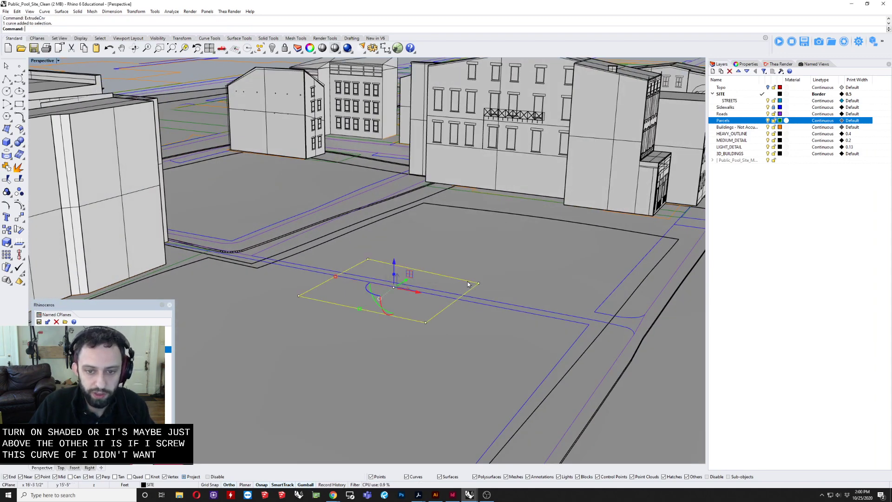
key(Delete)
Step: Model a low rectangular box in the empty central lot with the Box tool and select it for resizing
click(11, 146)
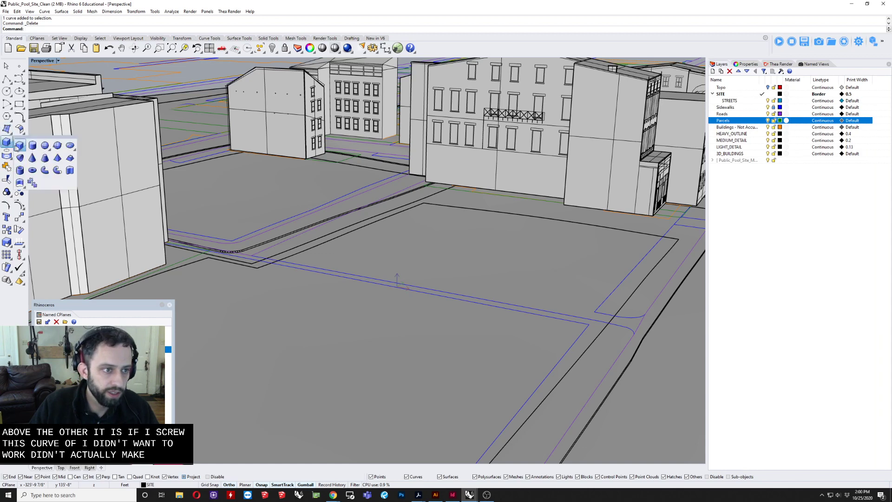
click(21, 147)
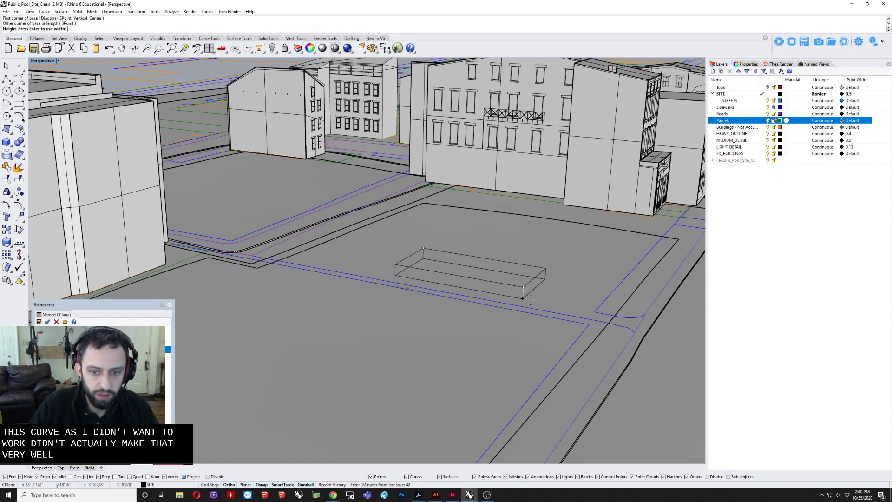
click(531, 301)
right_drag(433, 281, 412, 285)
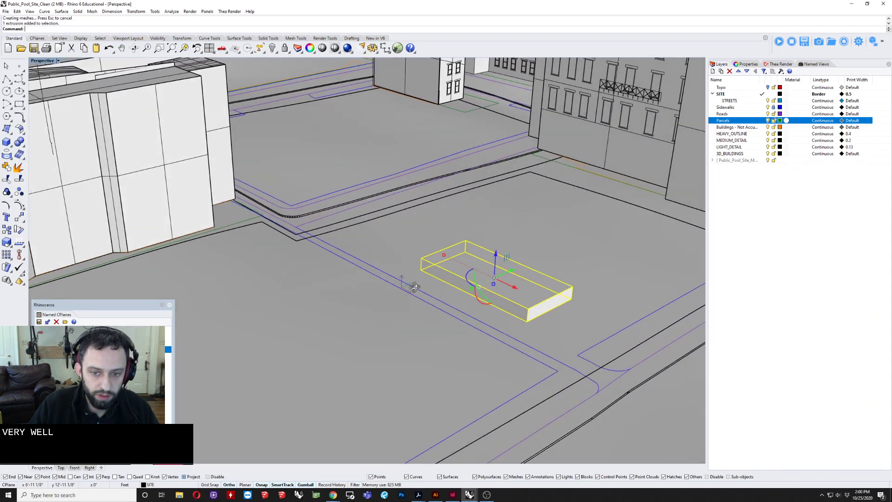
scroll(477, 279, up, 5)
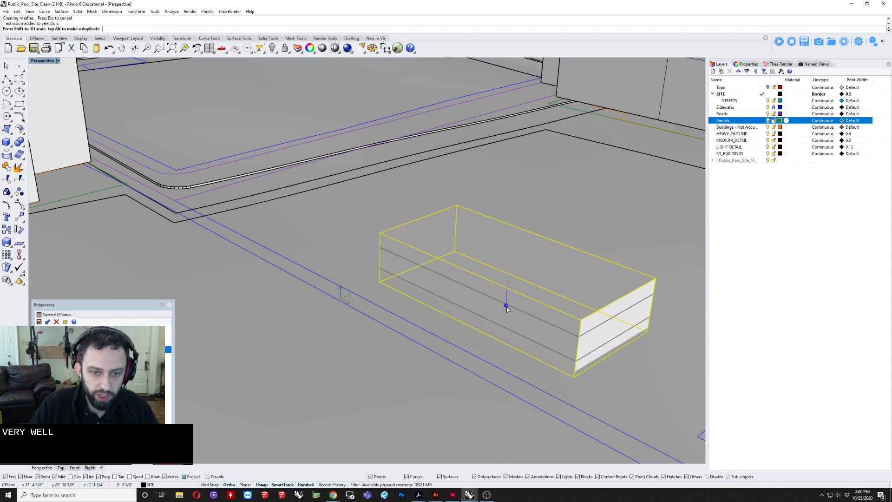
Step: Stretch the selected box vertically to make it taller and move it down so it sinks partly into the ground
mouse_move(508, 292)
right_down()
mouse_move(492, 305)
mouse_move(447, 280)
right_up()
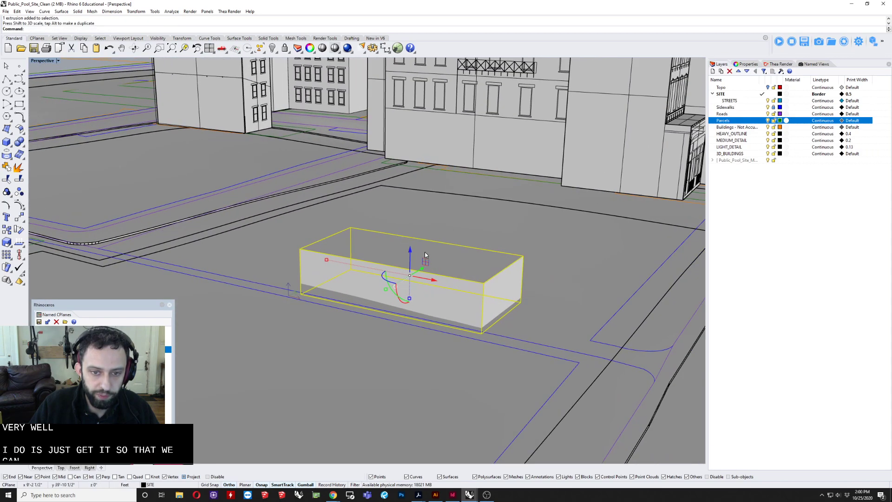
drag(412, 255, 412, 279)
right_drag(413, 279, 405, 308)
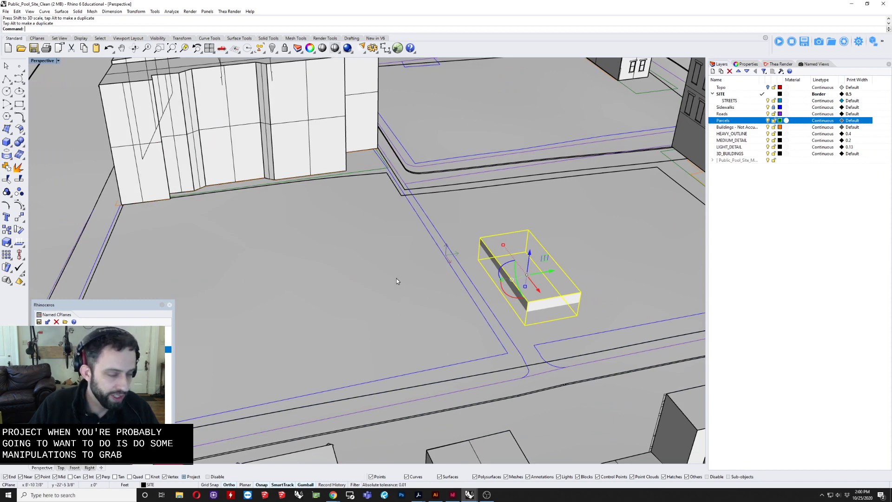
Step: Stretch the box with Scale1D from its top corner along its short side to about 133 ft across the central lot
right_drag(397, 279, 495, 275)
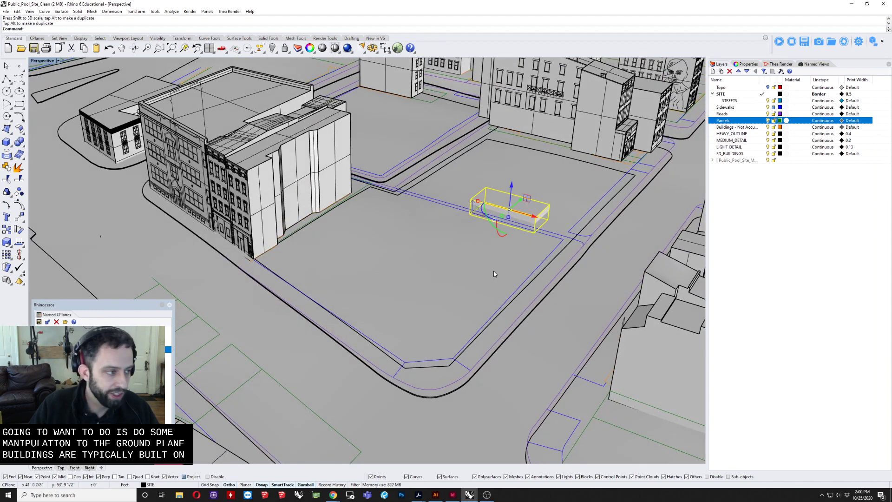
right_drag(493, 272, 384, 280)
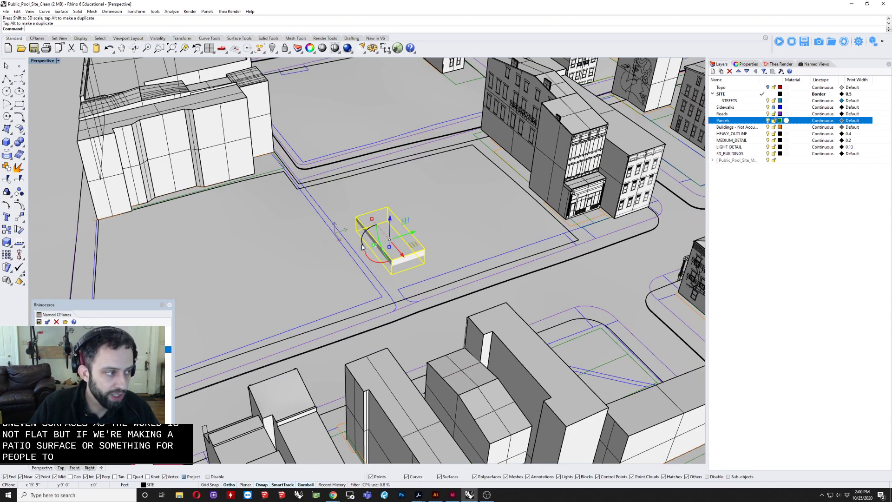
mouse_move(363, 247)
shift+right_down()
mouse_move(410, 239)
mouse_move(370, 234)
shift+right_up()
key(Return)
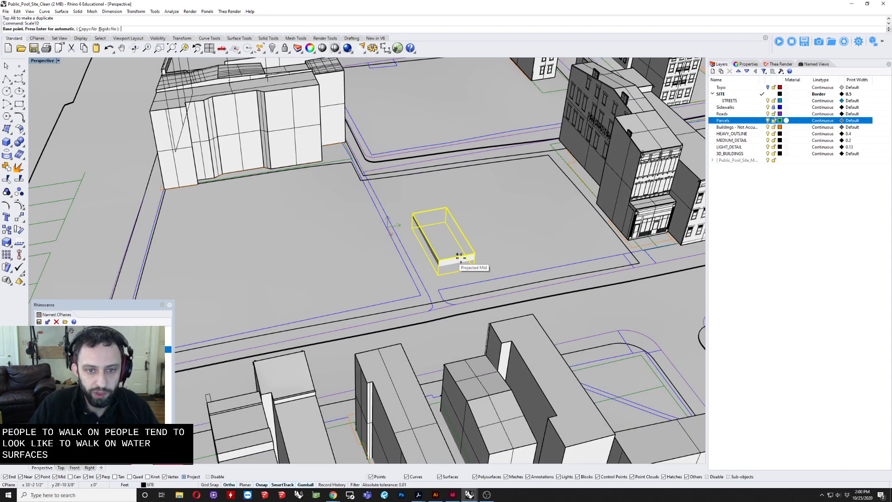
key(Escape)
scroll(464, 258, up, 3)
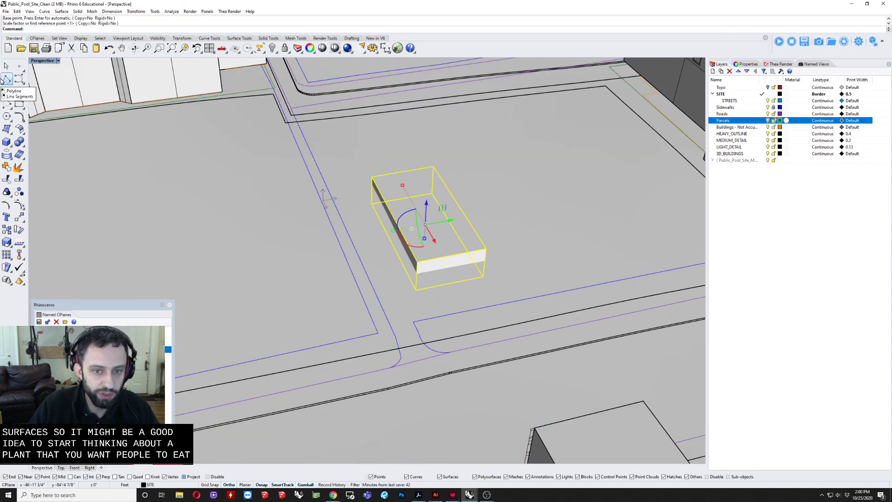
key(Return)
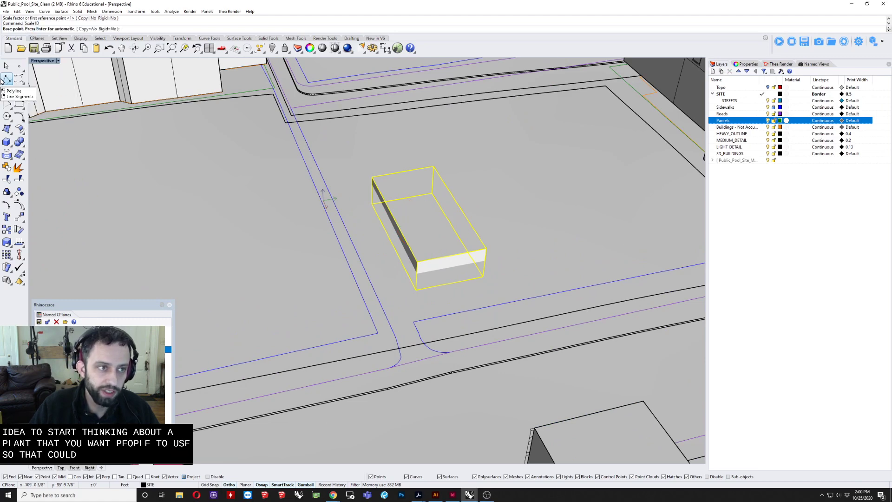
click(485, 249)
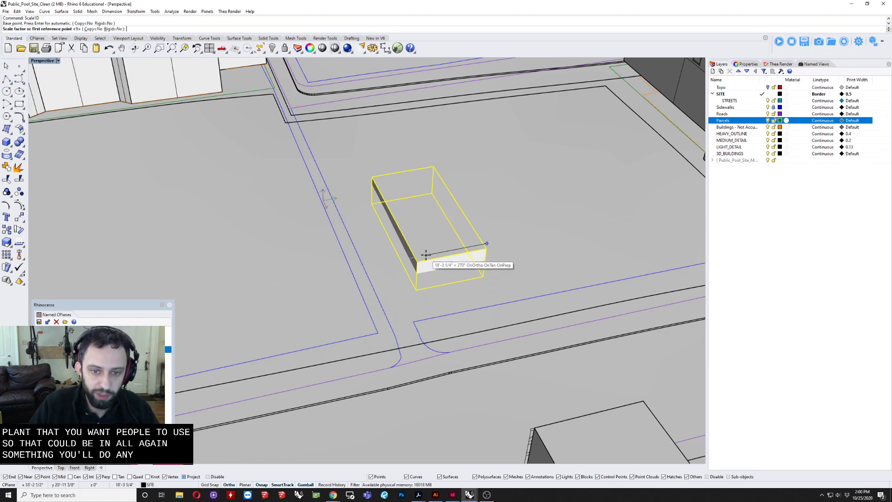
click(417, 261)
scroll(247, 260, down, 7)
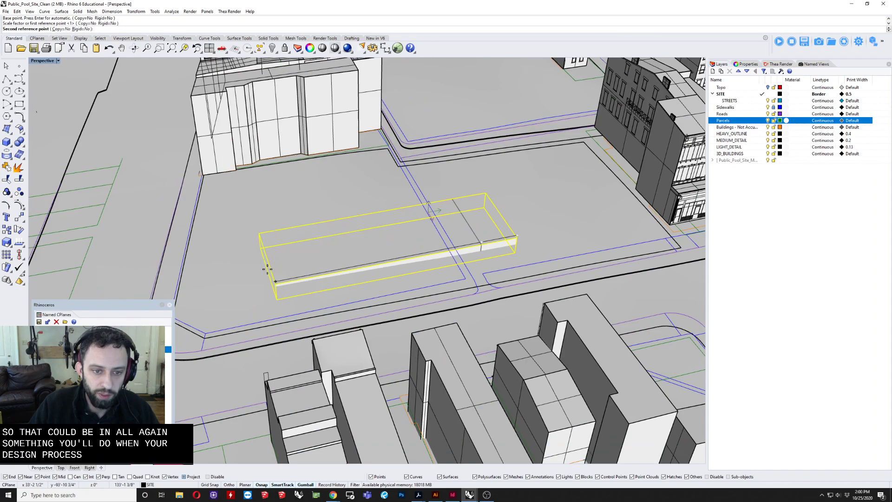
click(268, 267)
Step: Raise the stretched box slightly so its top stands above the sloping ground, and deselect it
right_drag(269, 267, 382, 239)
click(382, 239)
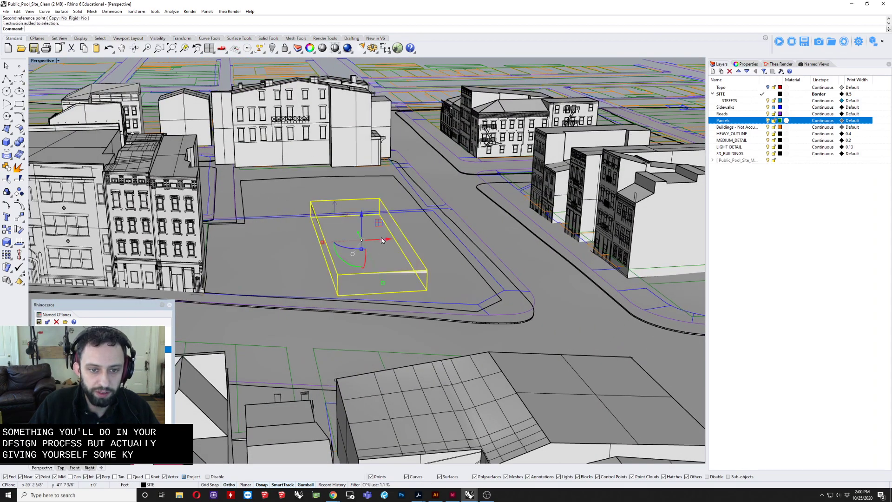
drag(361, 214, 361, 213)
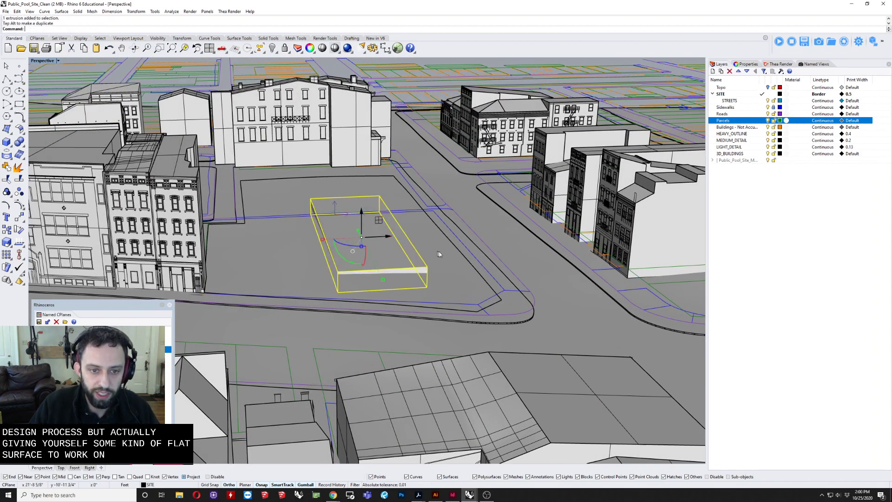
click(439, 254)
right_drag(488, 272, 442, 283)
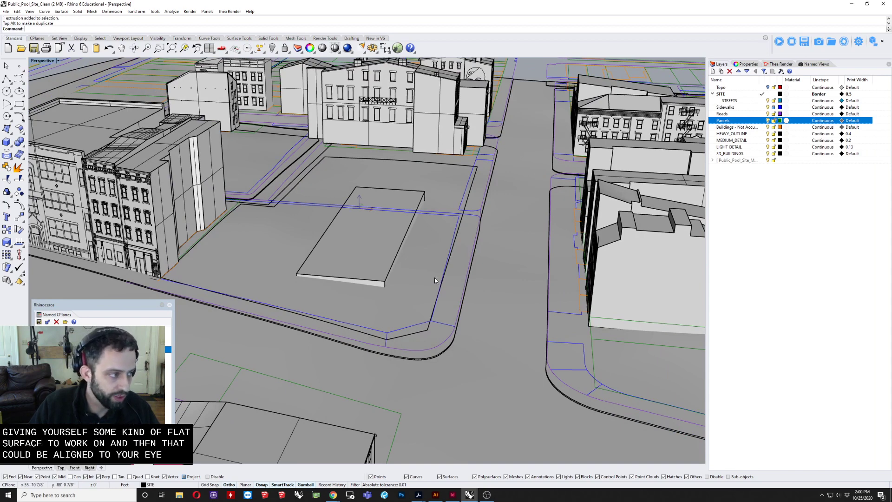
Step: Move the box from its top street-side corner to the construction plane coordinates 0,1,0
click(389, 264)
text(m)
key(Return)
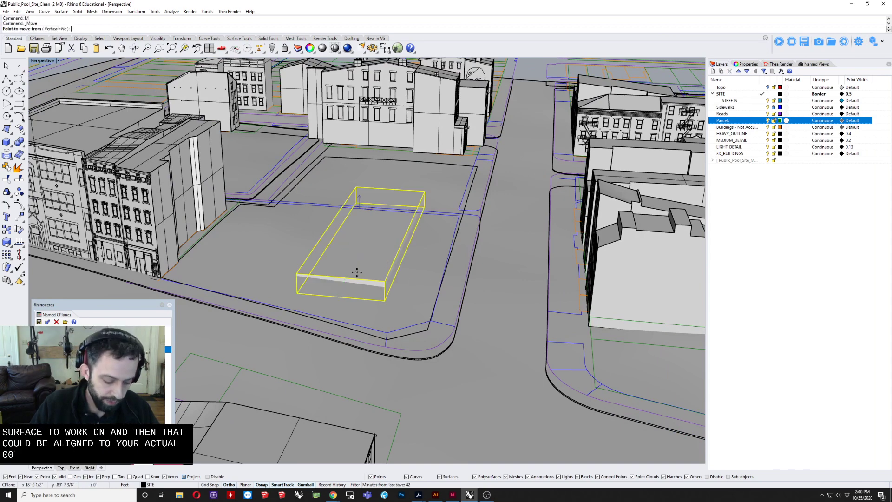
scroll(384, 284, up, 5)
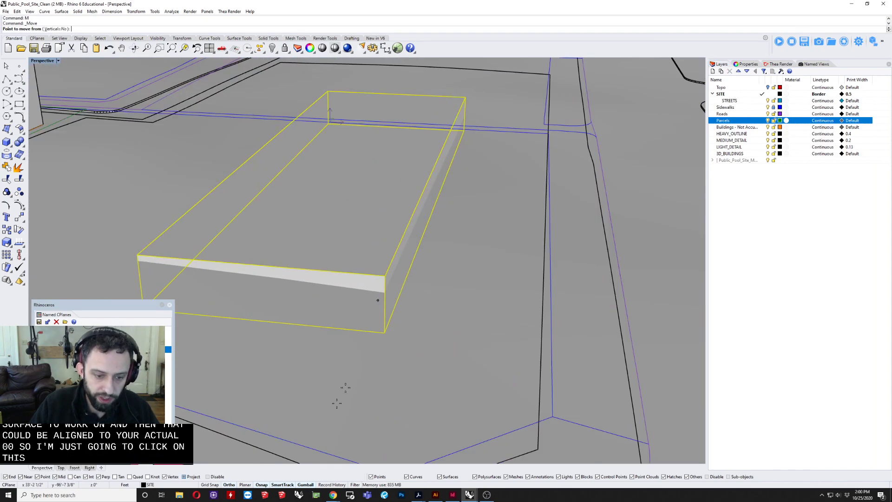
click(383, 275)
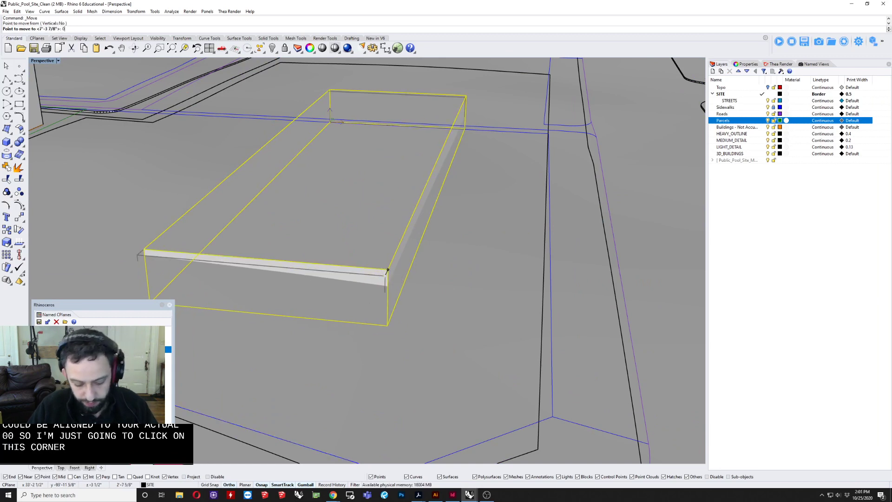
text(0,1)
key(Return)
key(Escape)
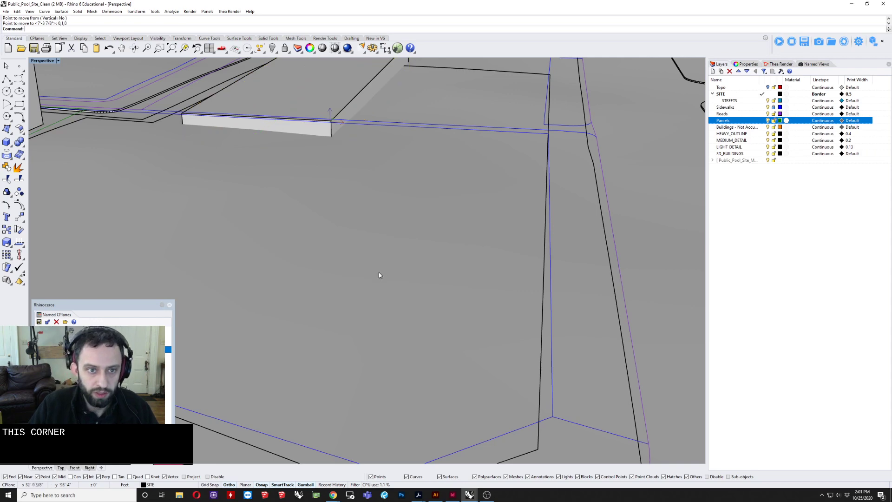
Step: Select the box and slide it away from the construction plane origin to the open street-corner part of the lot
right_drag(379, 273, 374, 239)
click(431, 141)
right_drag(421, 147, 323, 195)
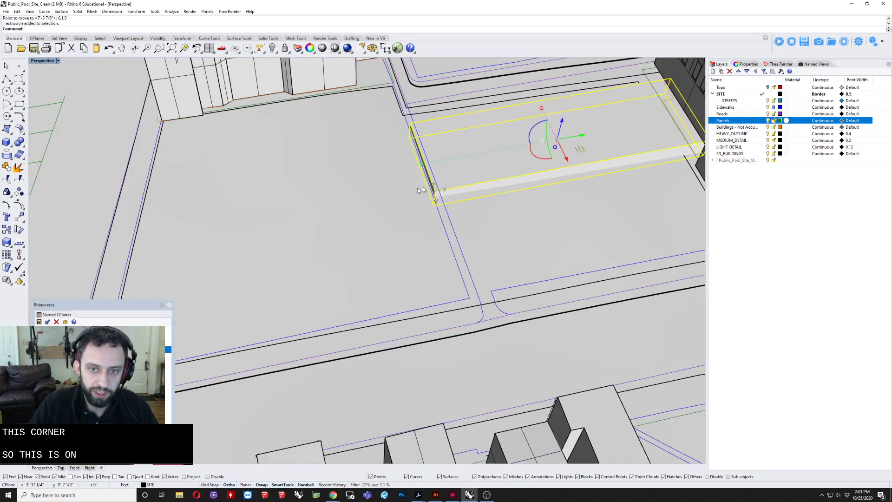
drag(580, 147, 353, 238)
right_drag(288, 258, 355, 226)
drag(342, 236, 405, 256)
key(Escape)
Step: Reselect the box and shift it back across the lot so it straddles the blue lines near the construction plane origin
right_drag(481, 295, 364, 263)
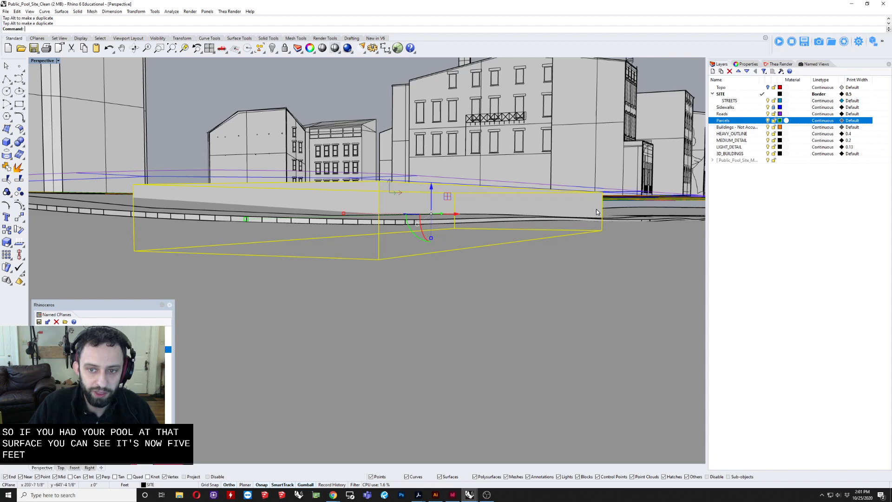
right_drag(600, 205, 541, 246)
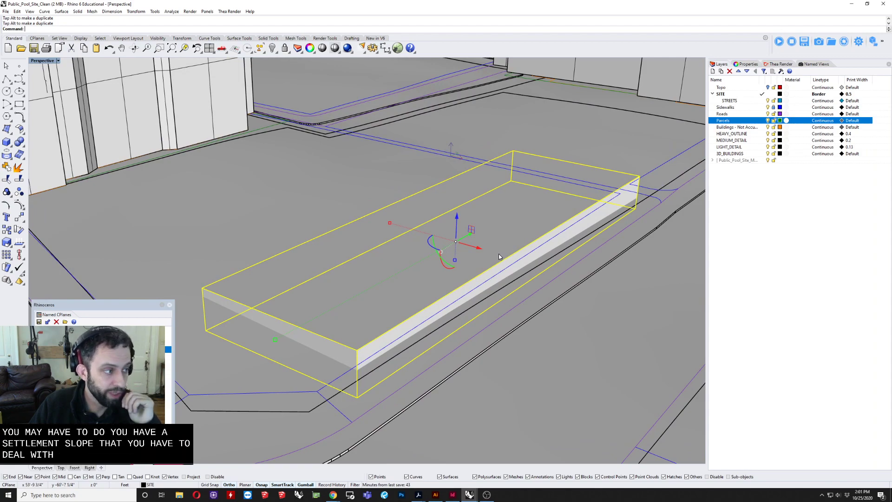
right_drag(499, 254, 125, 195)
key(Escape)
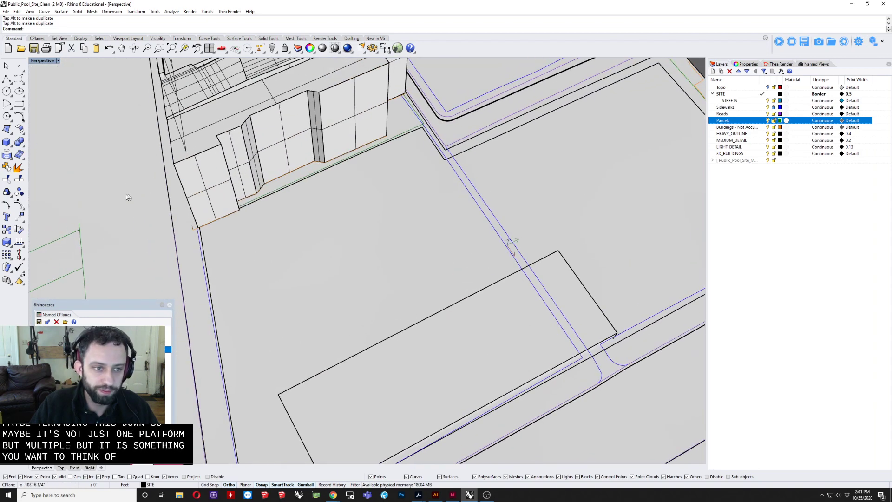
click(8, 145)
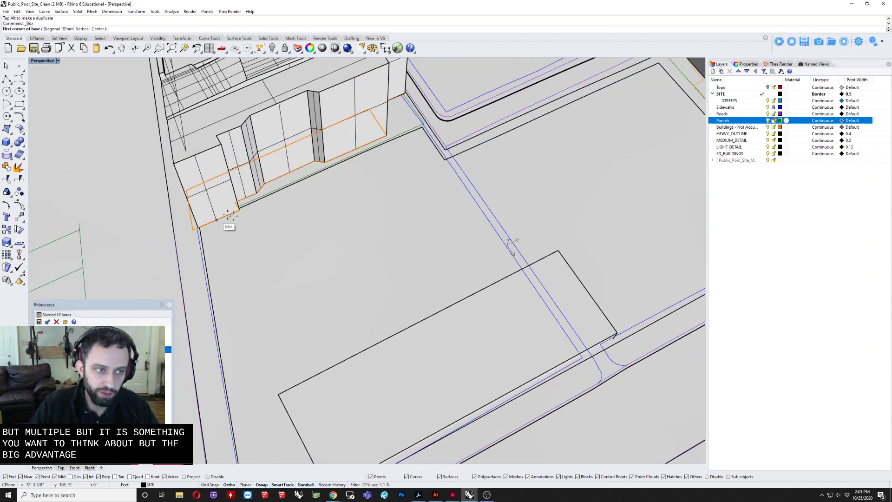
key(Escape)
click(446, 346)
right_drag(487, 348, 397, 394)
drag(399, 413, 579, 347)
right_drag(502, 346, 390, 347)
right_drag(370, 291, 448, 307)
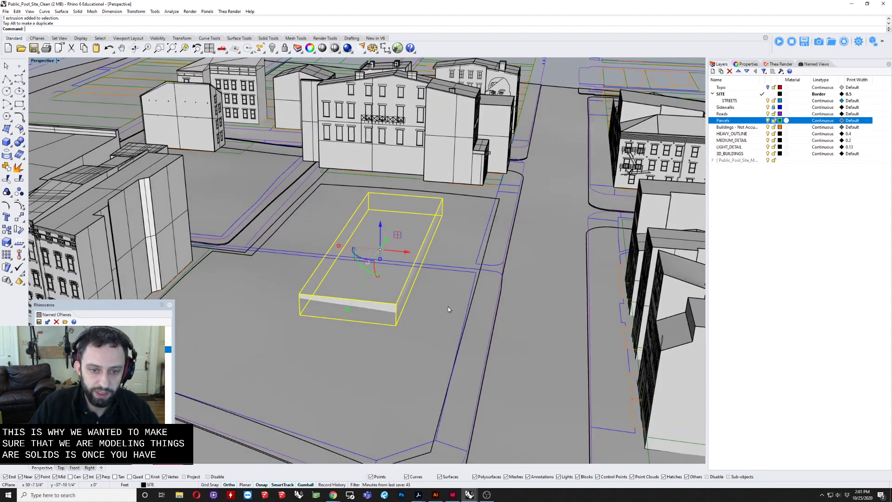
Step: Subtract the box from the site ground solid with BooleanDifference, keeping the input objects
click(448, 307)
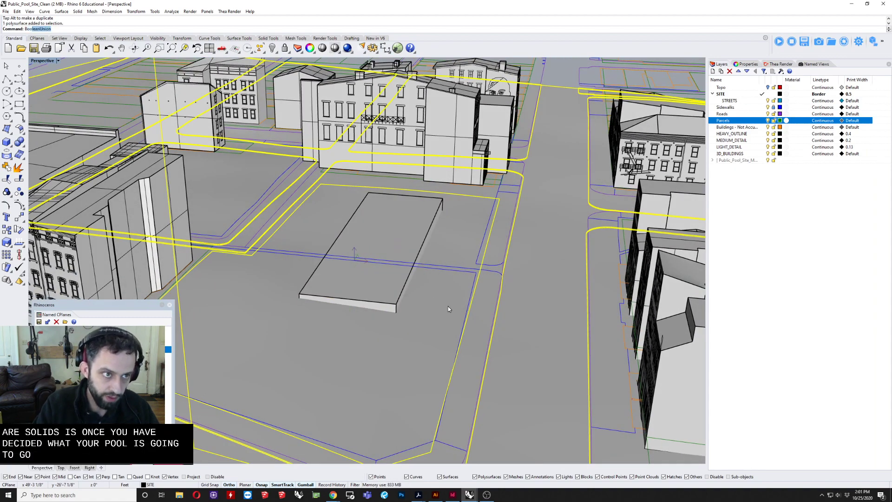
key(Return)
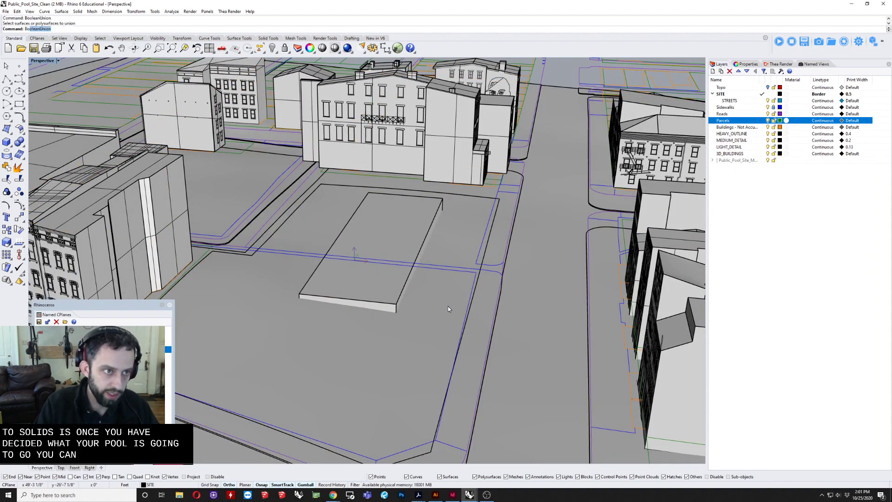
text(BooleanDifference)
key(Return)
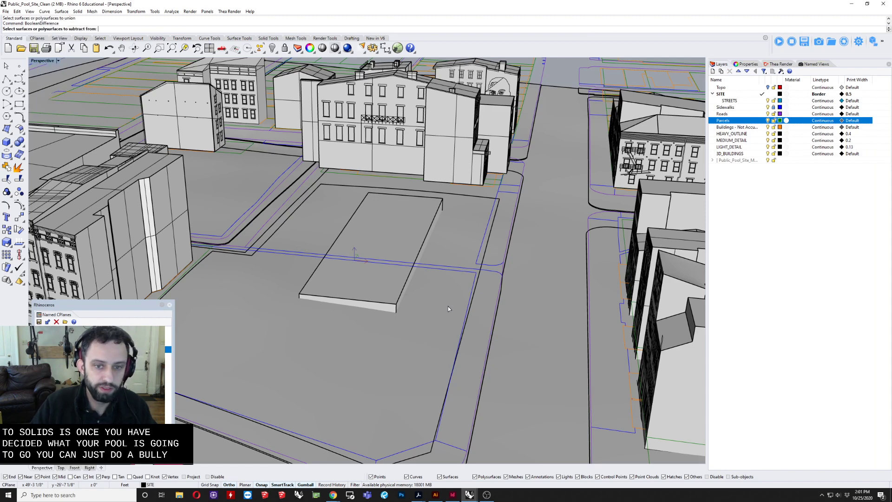
click(451, 255)
key(Return)
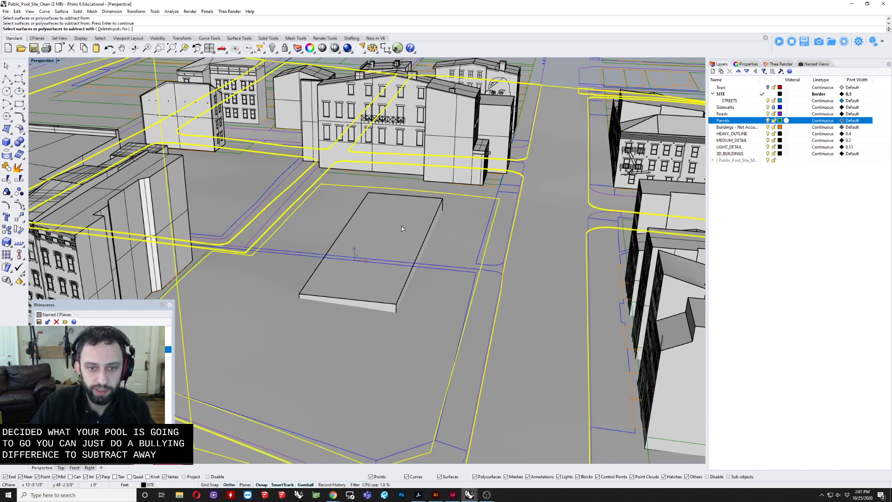
click(401, 226)
key(Return)
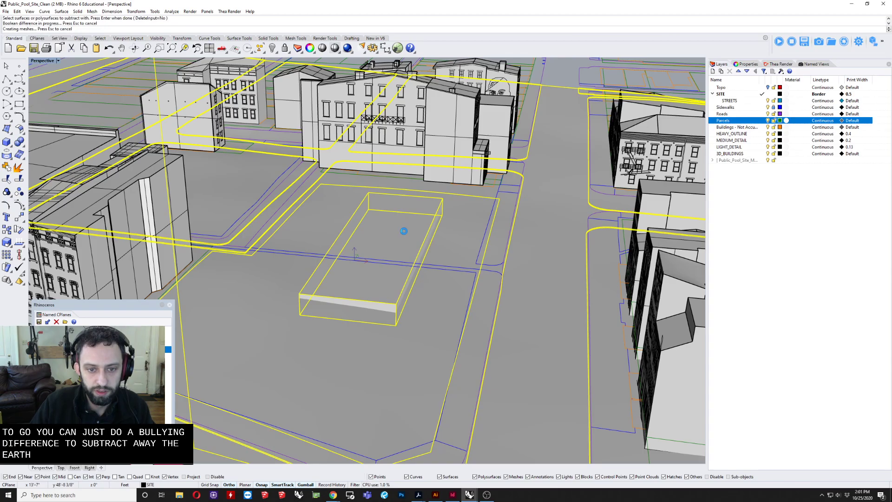
Step: Delete the leftover box and inspect the rectangular pit cut into the central lot
click(402, 238)
key(Delete)
mouse_move(401, 237)
right_down()
mouse_move(312, 253)
mouse_move(402, 239)
right_up()
scroll(355, 250, down, 3)
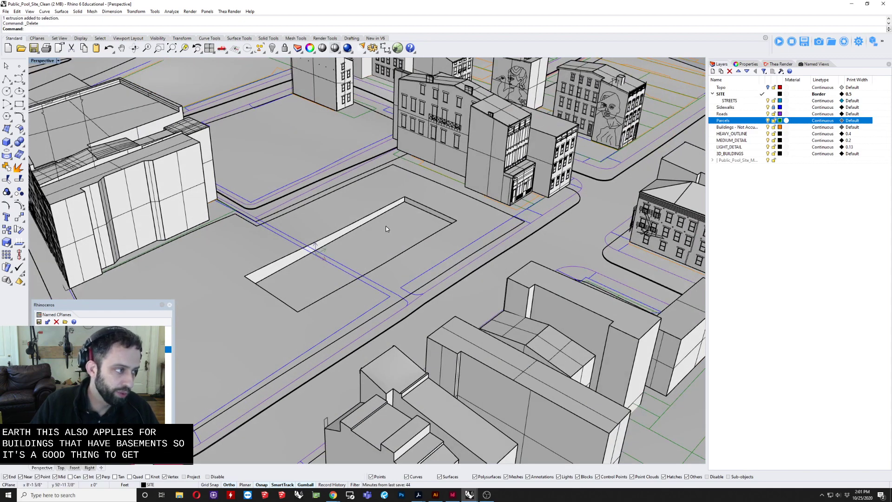
right_drag(363, 228, 466, 223)
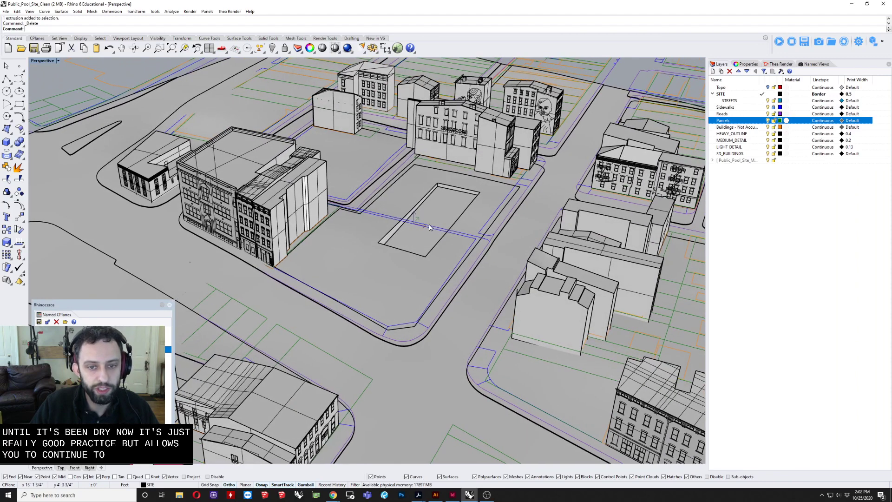
Step: Undo the box deletion and the BooleanDifference, and delete the box from the uncut ground
key(ctrl+z)
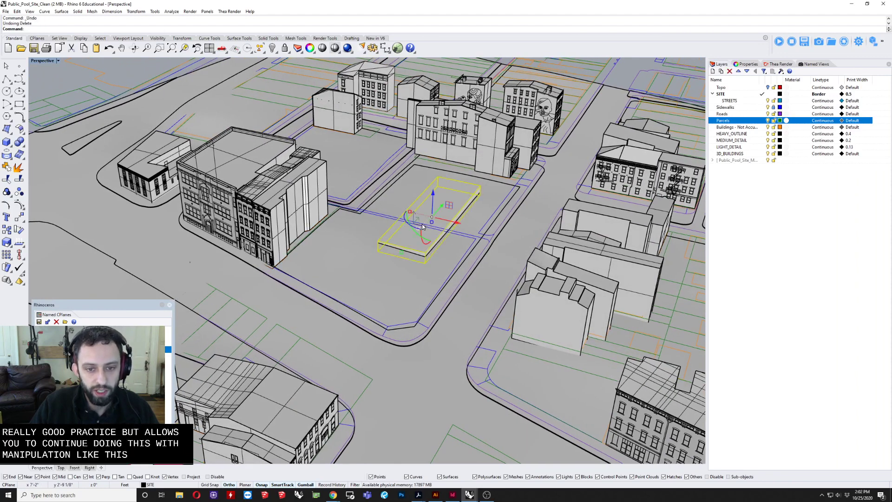
key(ctrl+z)
click(441, 205)
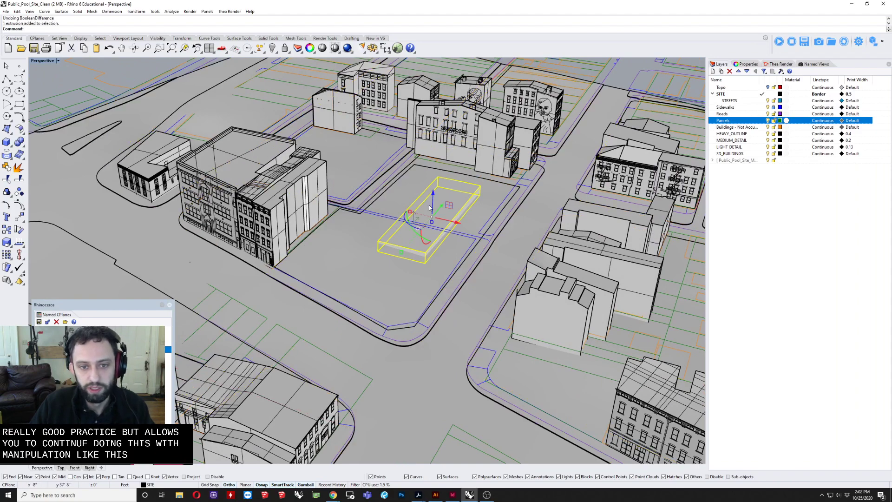
key(Delete)
shift+right_drag(435, 209, 369, 279)
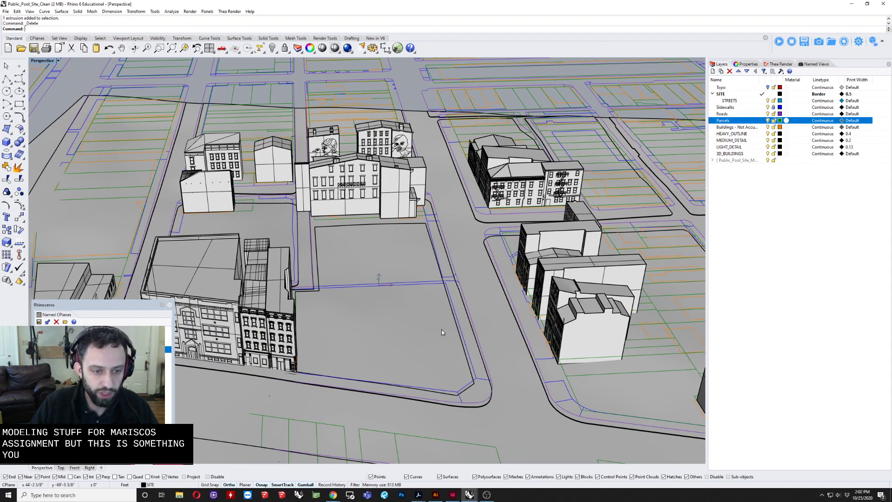
right_drag(375, 338, 374, 255)
scroll(361, 267, down, 6)
scroll(374, 255, up, 3)
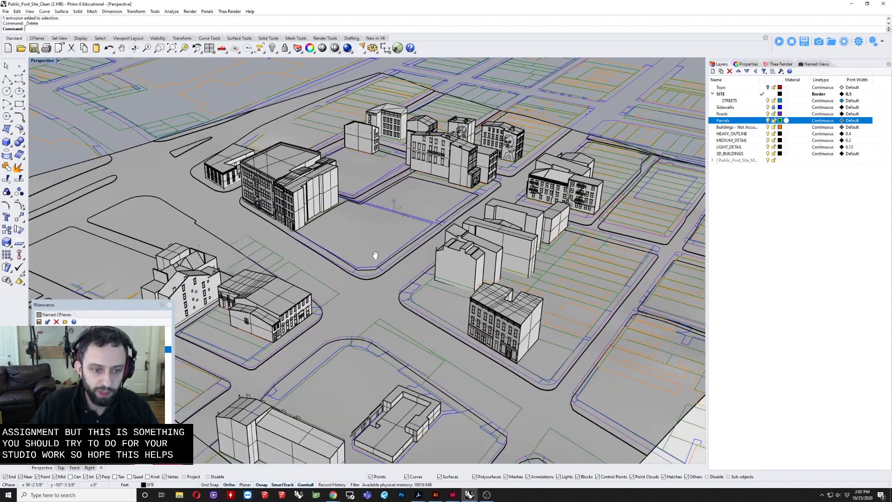